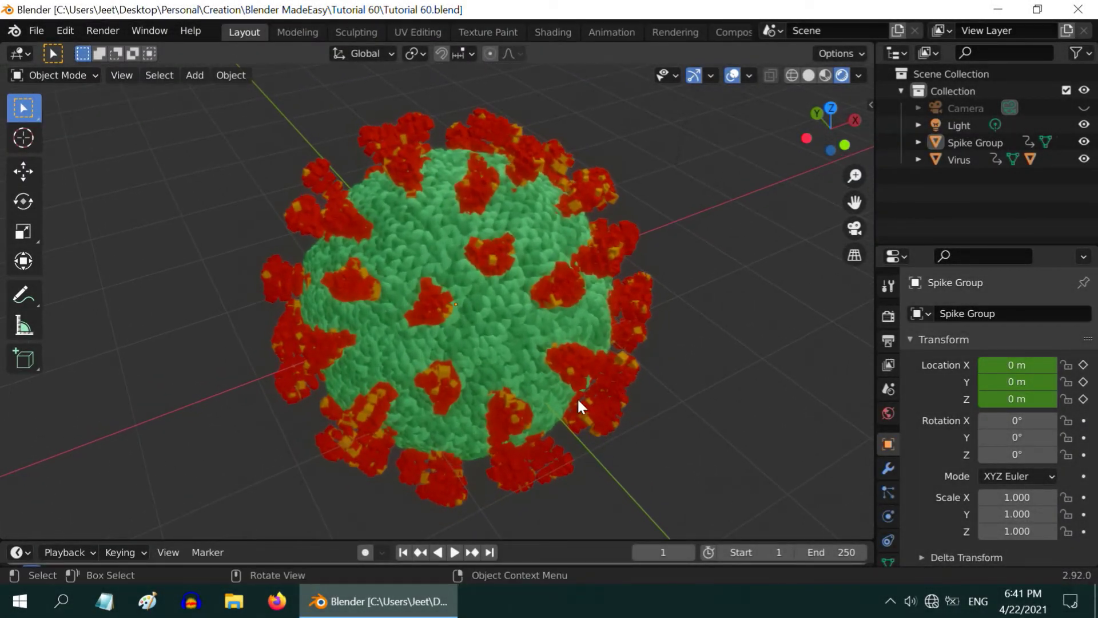
Step: Start a new General file and delete the default cube
middle_click_drag(573, 405, 444, 368)
scroll(444, 368, "up", 2)
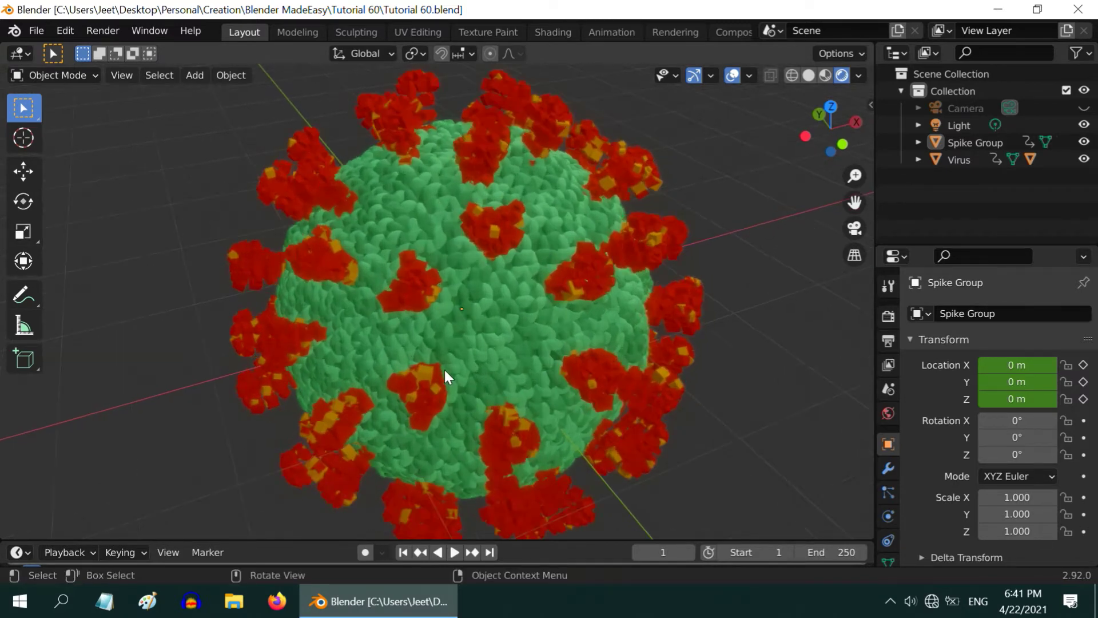
scroll(440, 336, "up", 2)
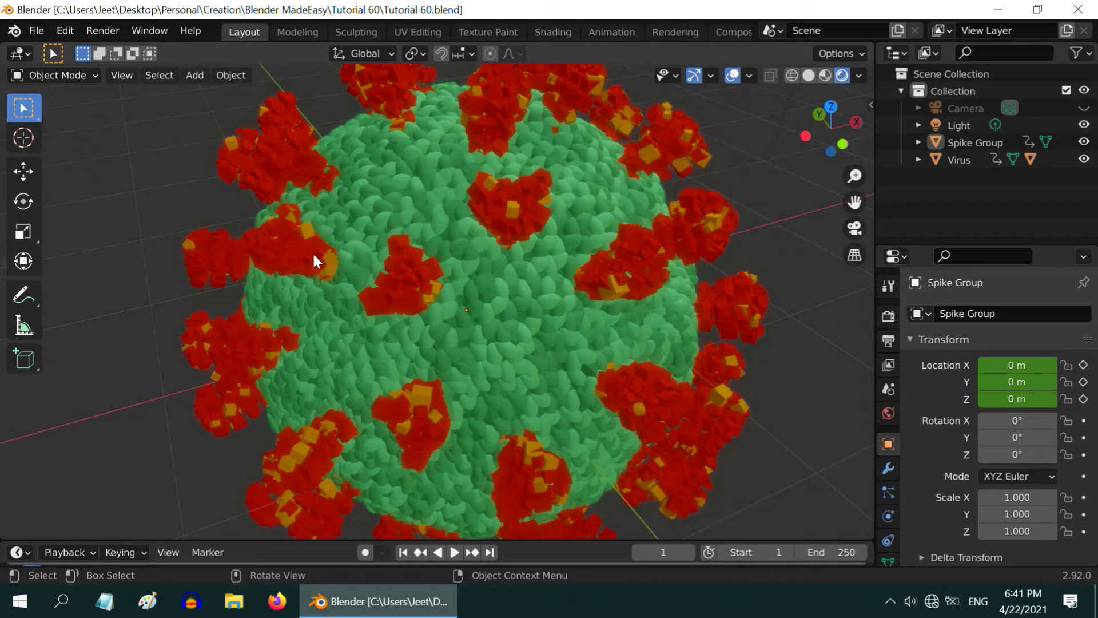
scroll(369, 279, "down", 3)
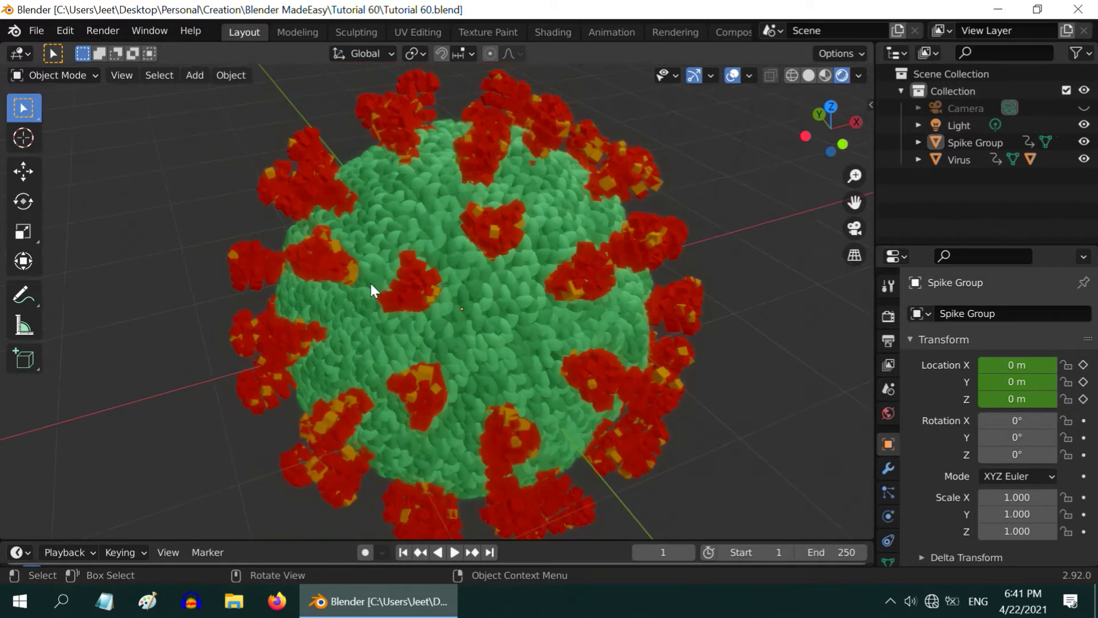
left_click(38, 32)
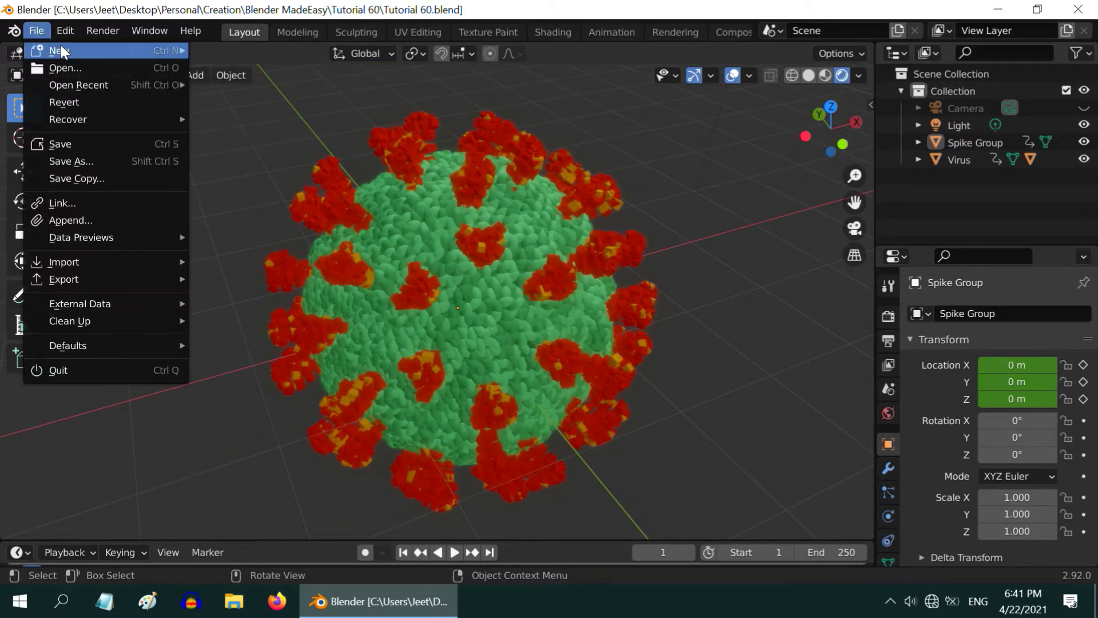
mouse_move(61, 46)
left_click(232, 51)
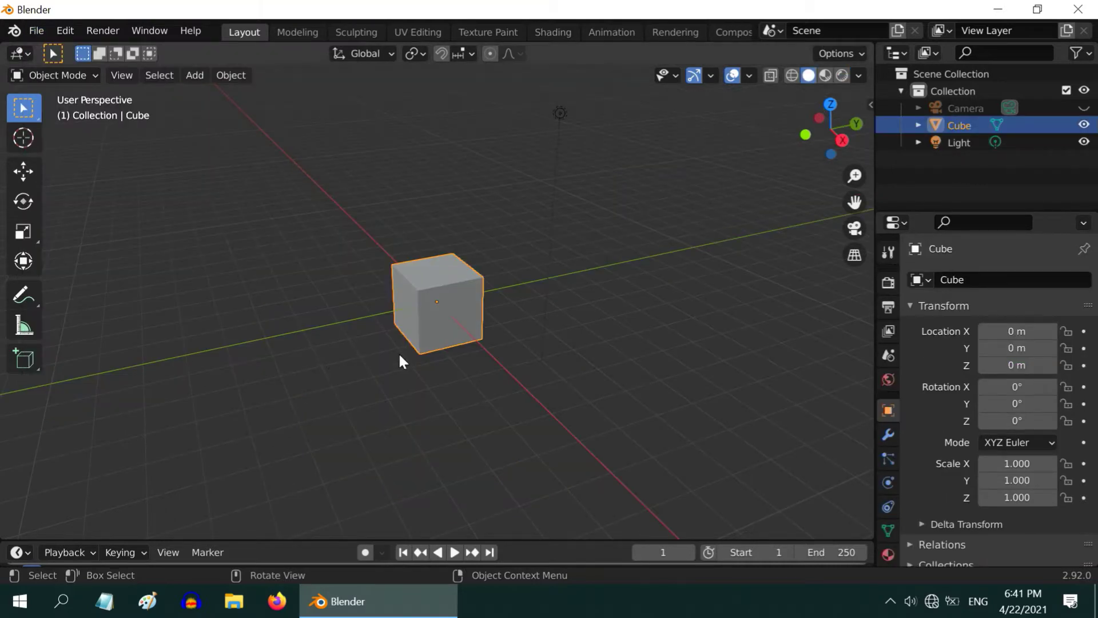
key("x")
left_click(399, 353)
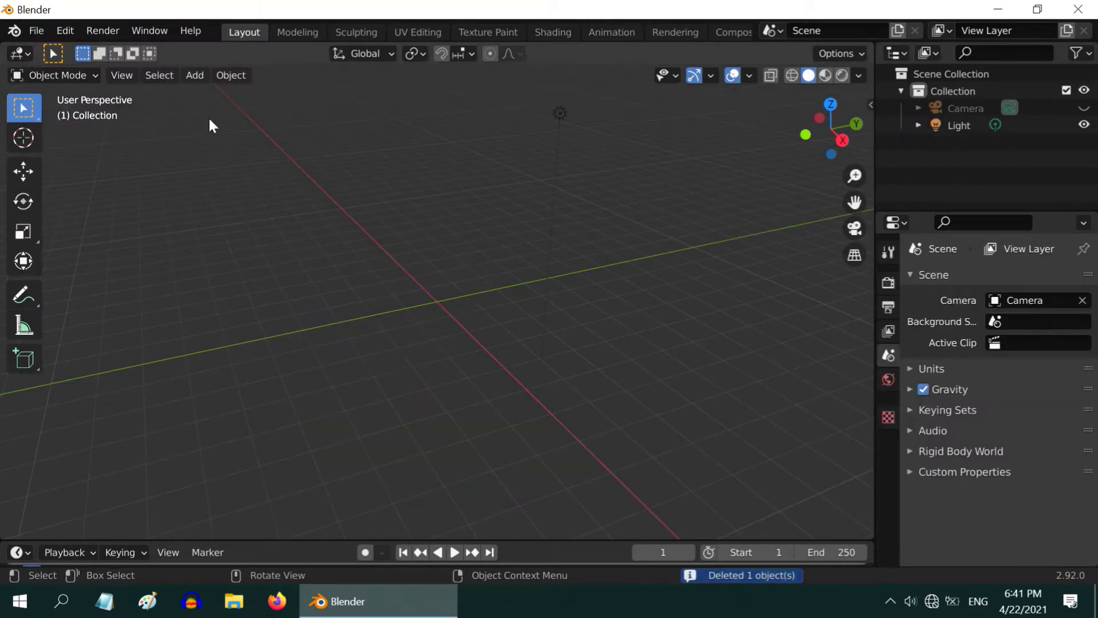
Step: Add an ico sphere with 5 subdivisions and a 1.5 m radius
left_click(196, 77)
mouse_move(208, 95)
left_click(383, 163)
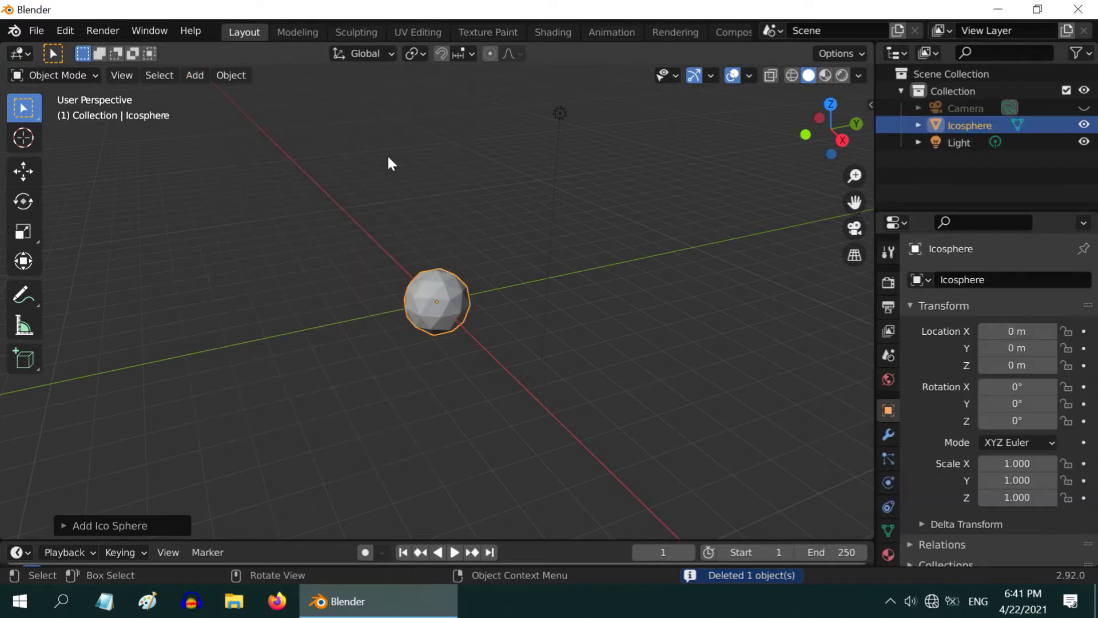
left_click(63, 525)
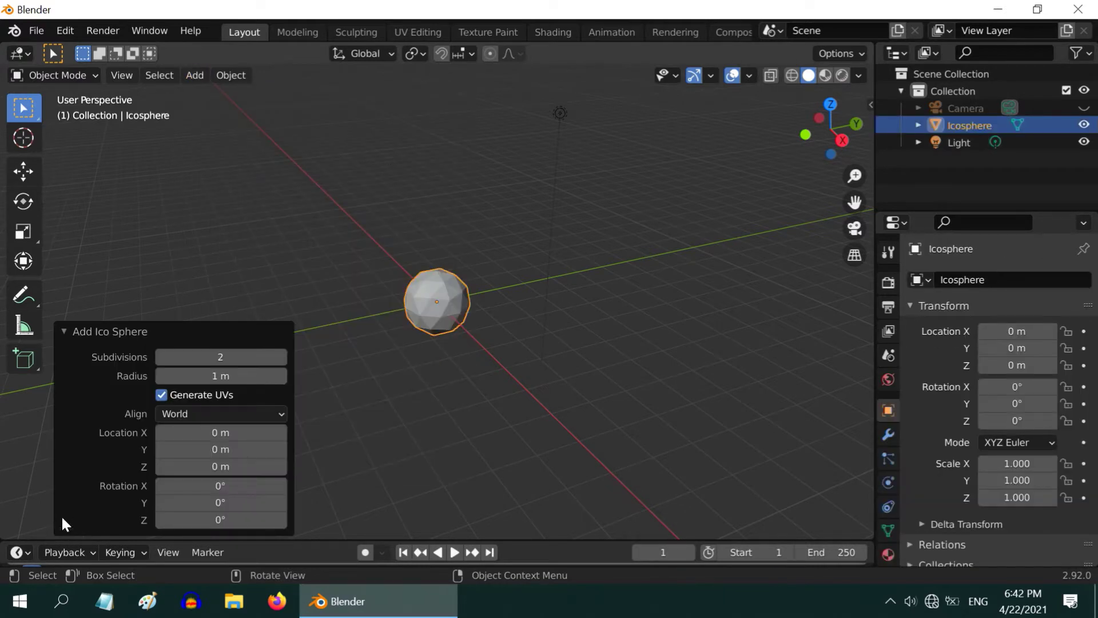
left_click(282, 357)
left_click(282, 357)
left_click(281, 357)
left_click(247, 375)
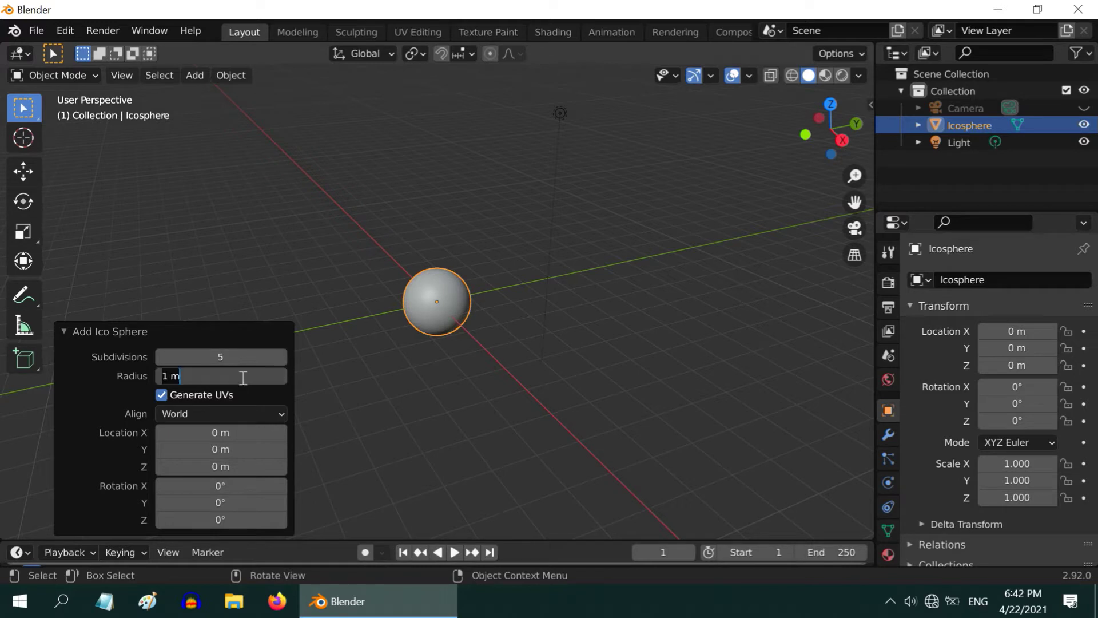
type("1.5")
key("Return")
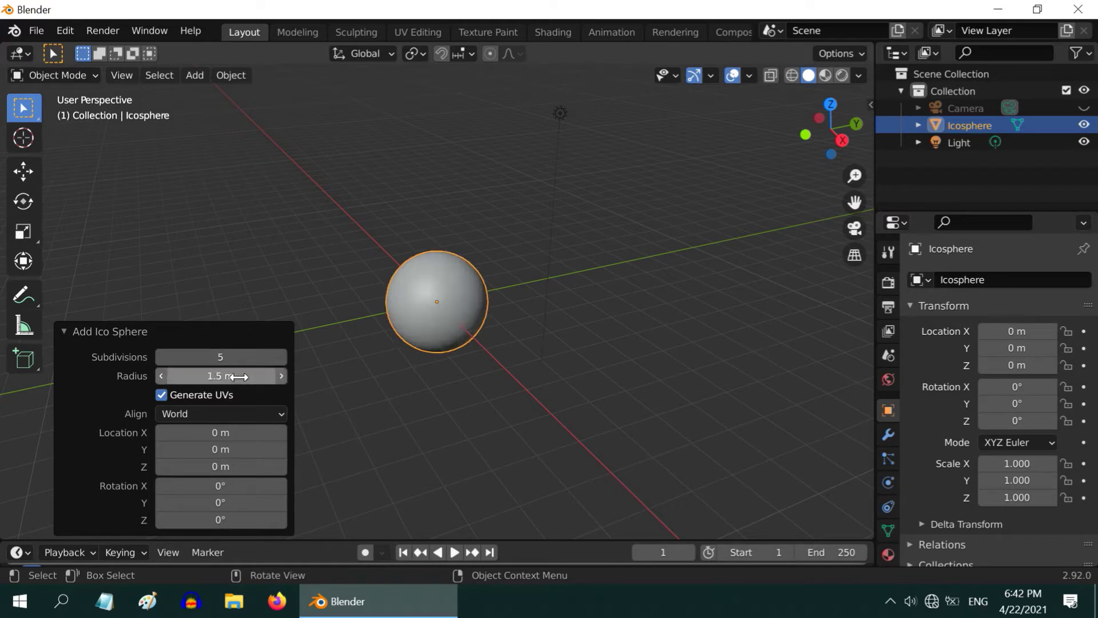
left_click(64, 331)
scroll(459, 327, "up", 8)
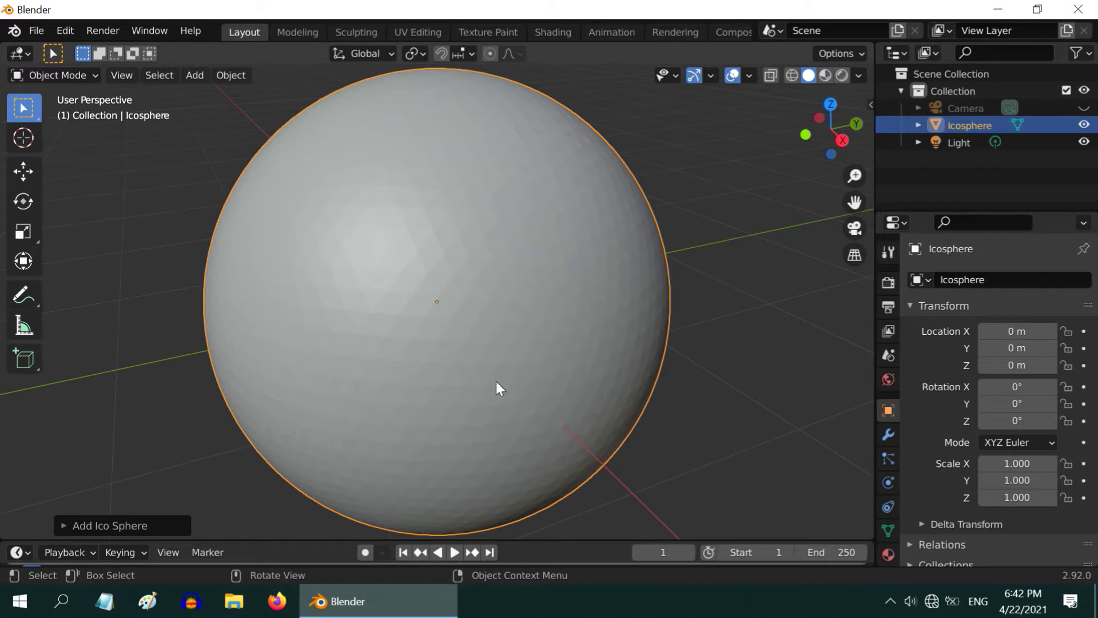
scroll(498, 388, "down", 4)
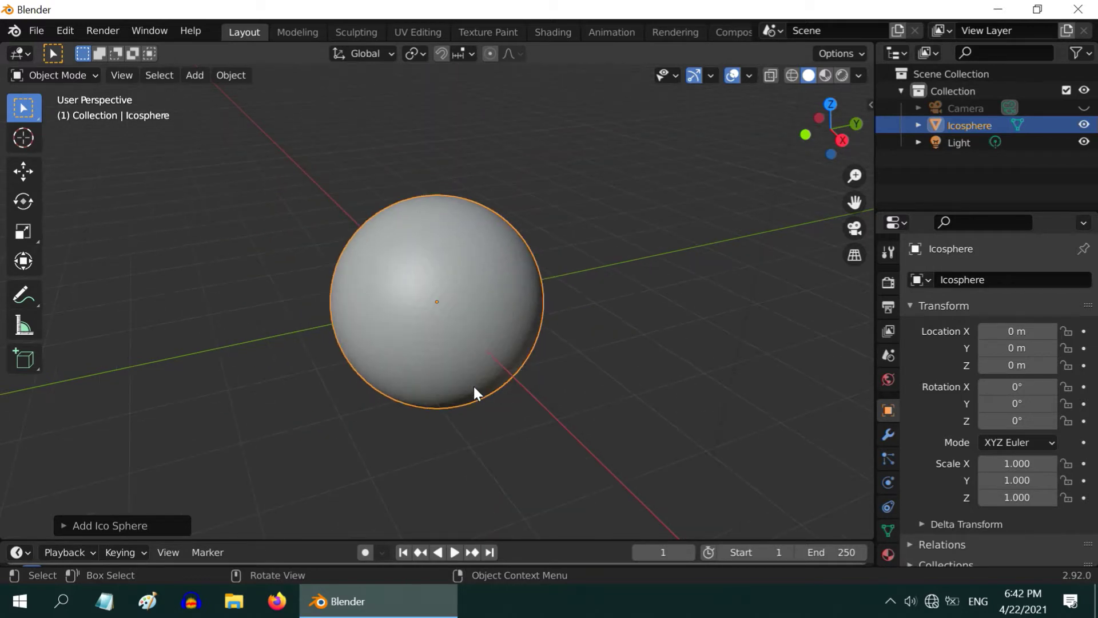
Step: Give the sphere a new Diffuse BSDF material coloured green
left_click(887, 554)
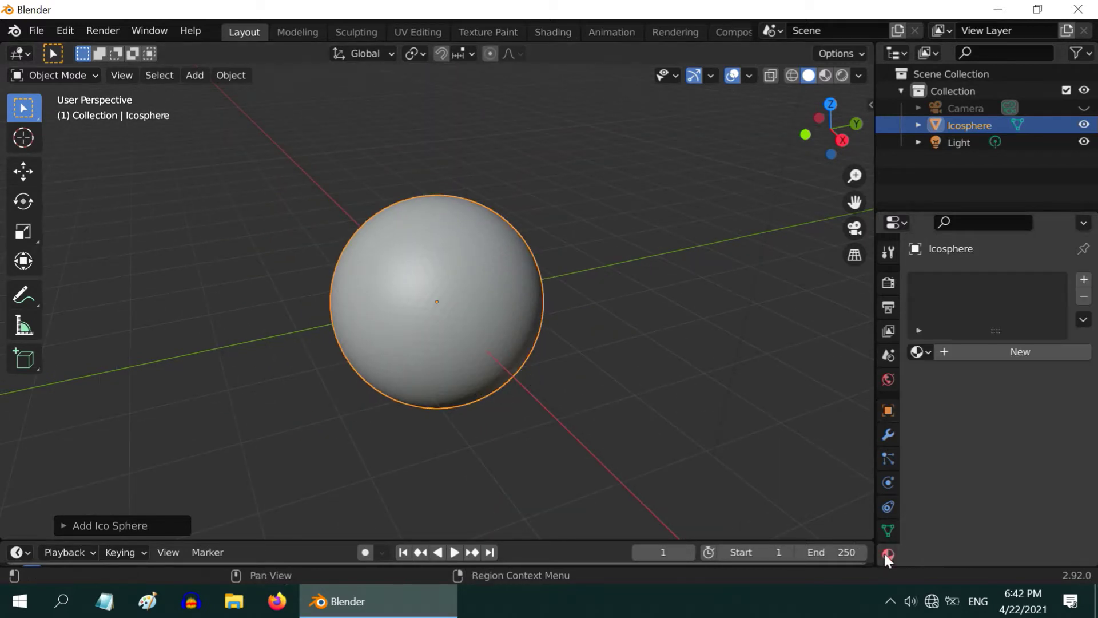
left_click(969, 349)
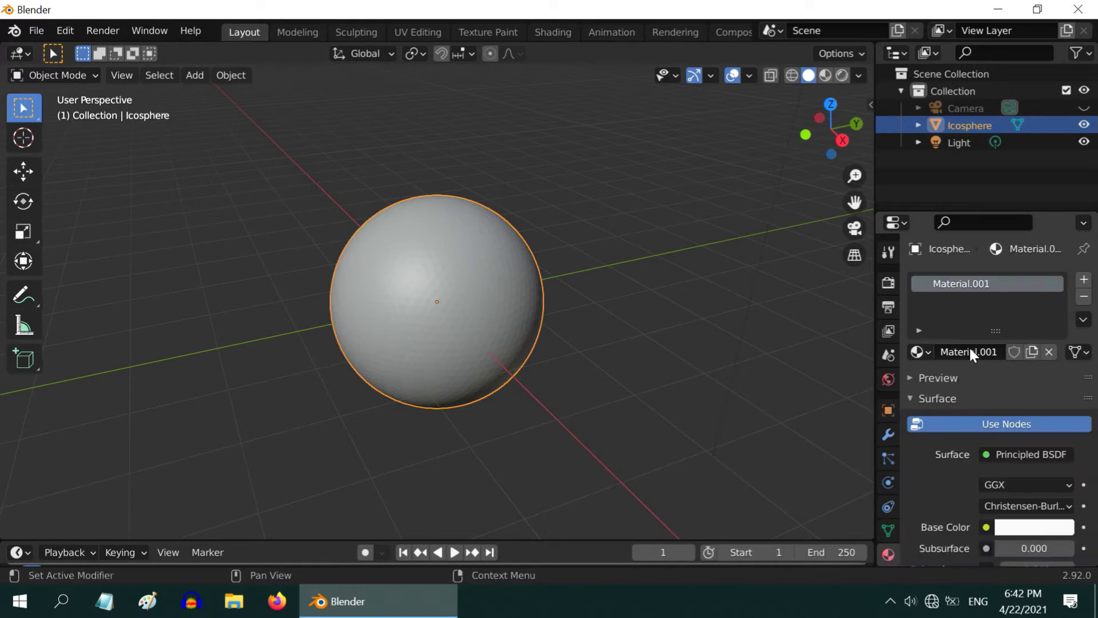
left_click(1019, 455)
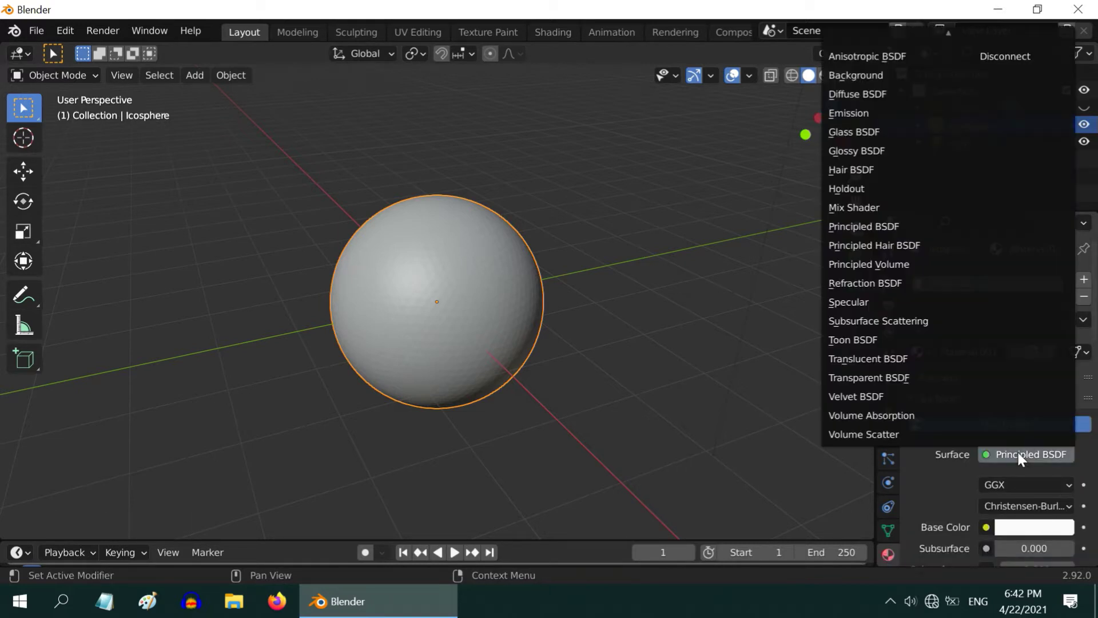
left_click(918, 93)
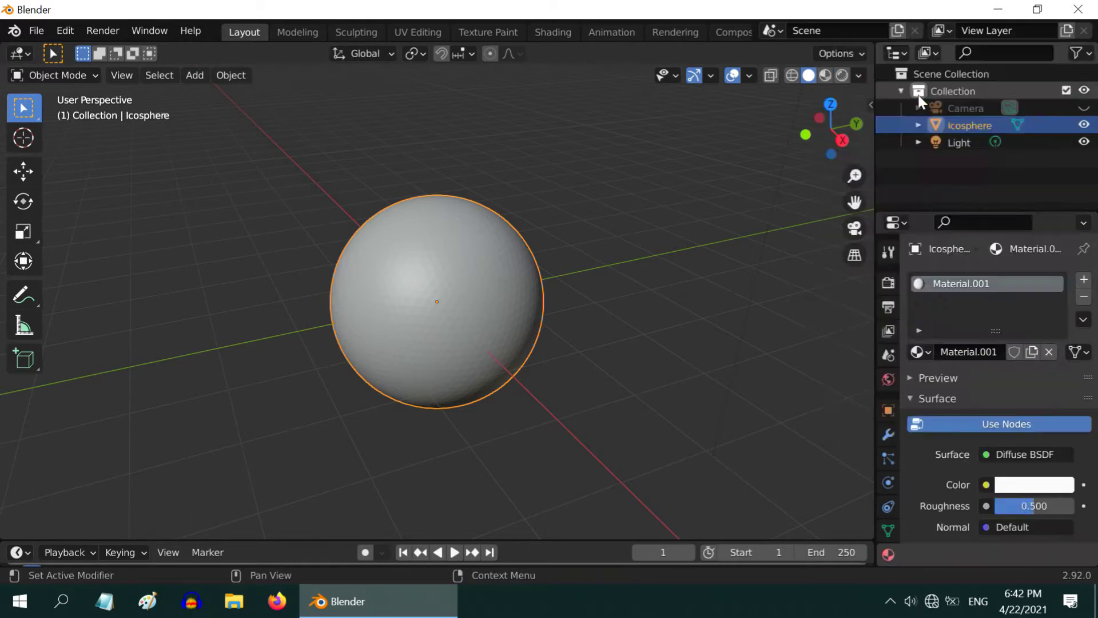
left_click(1045, 486)
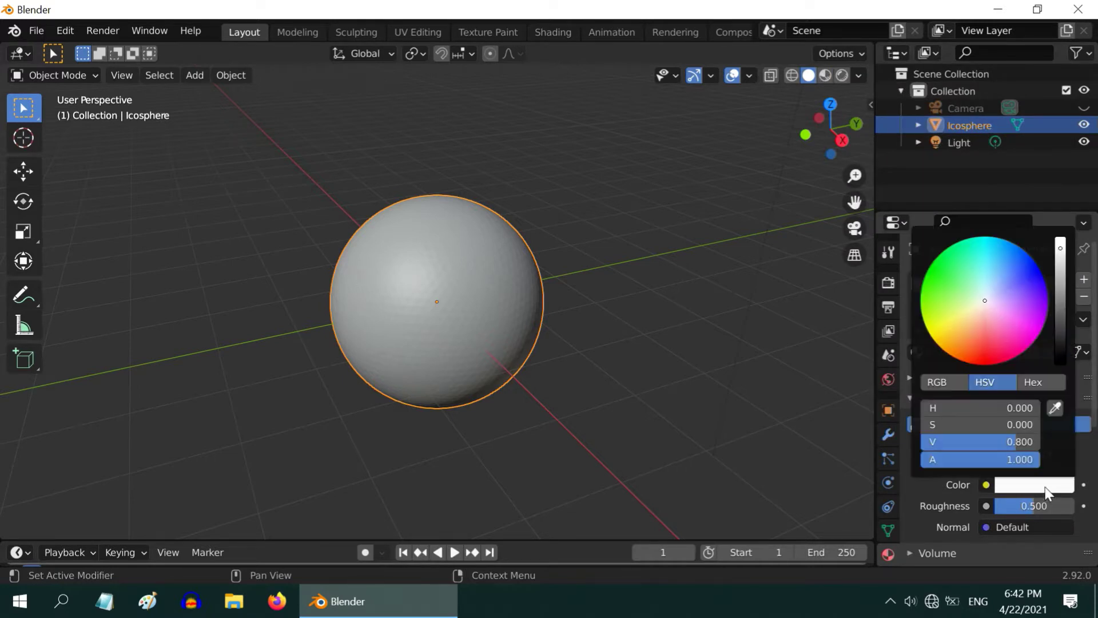
left_click(959, 297)
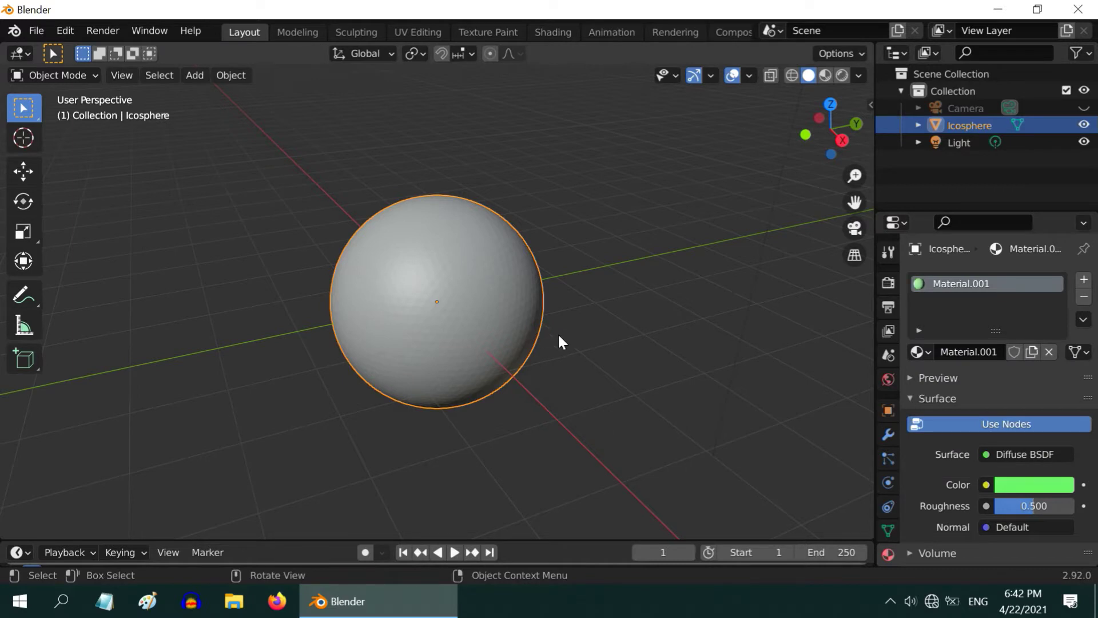
Step: Switch to Material Preview shading with Scene World lighting turned off
left_click(842, 75)
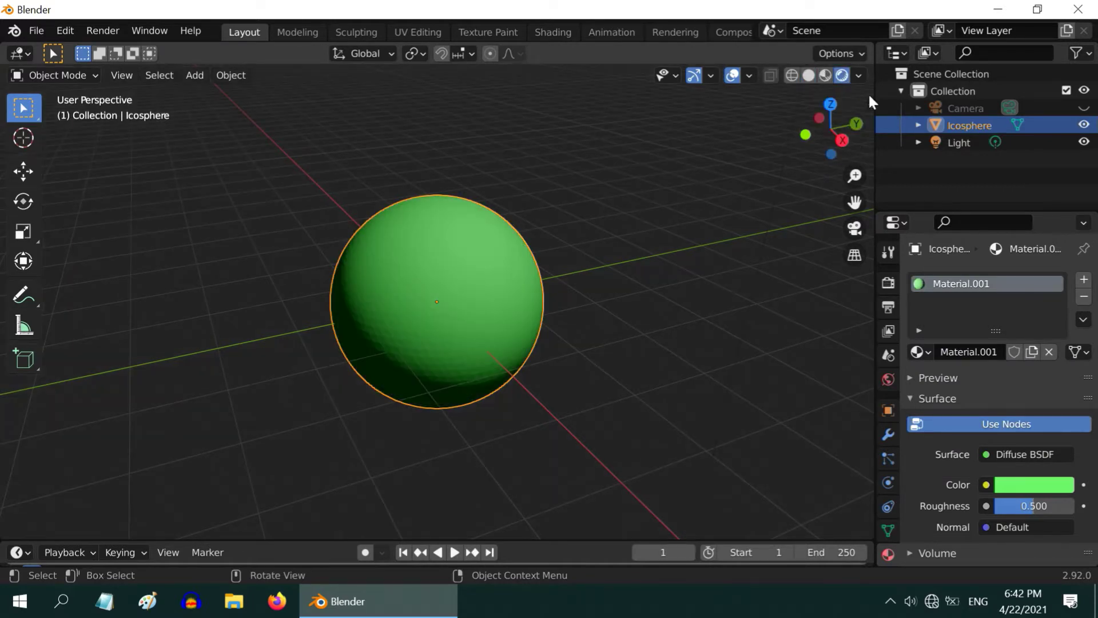
left_click(858, 77)
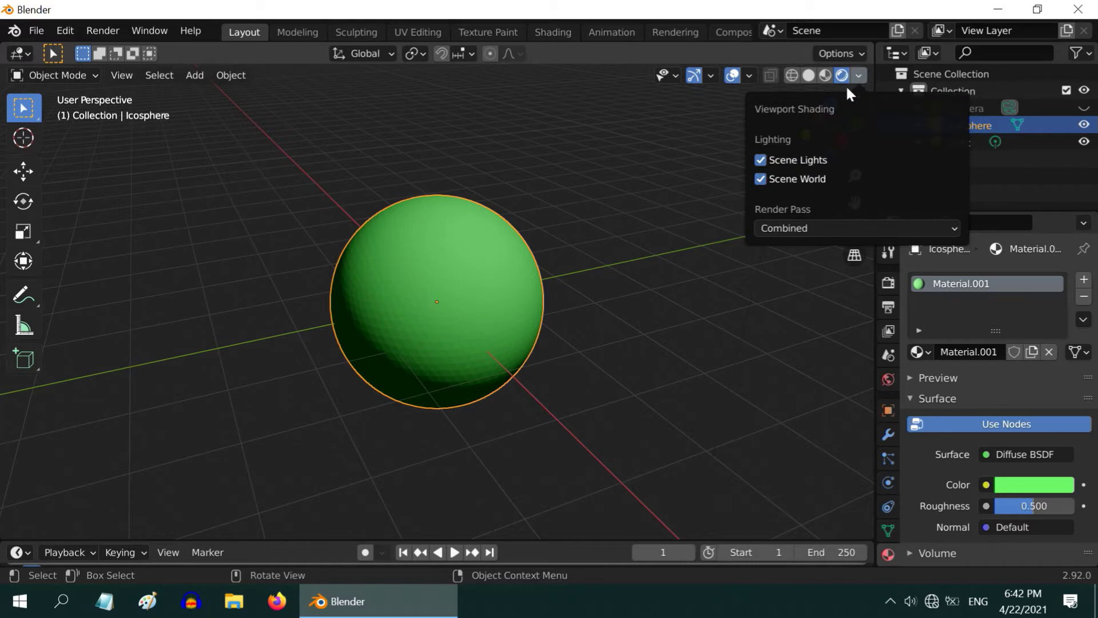
left_click(795, 177)
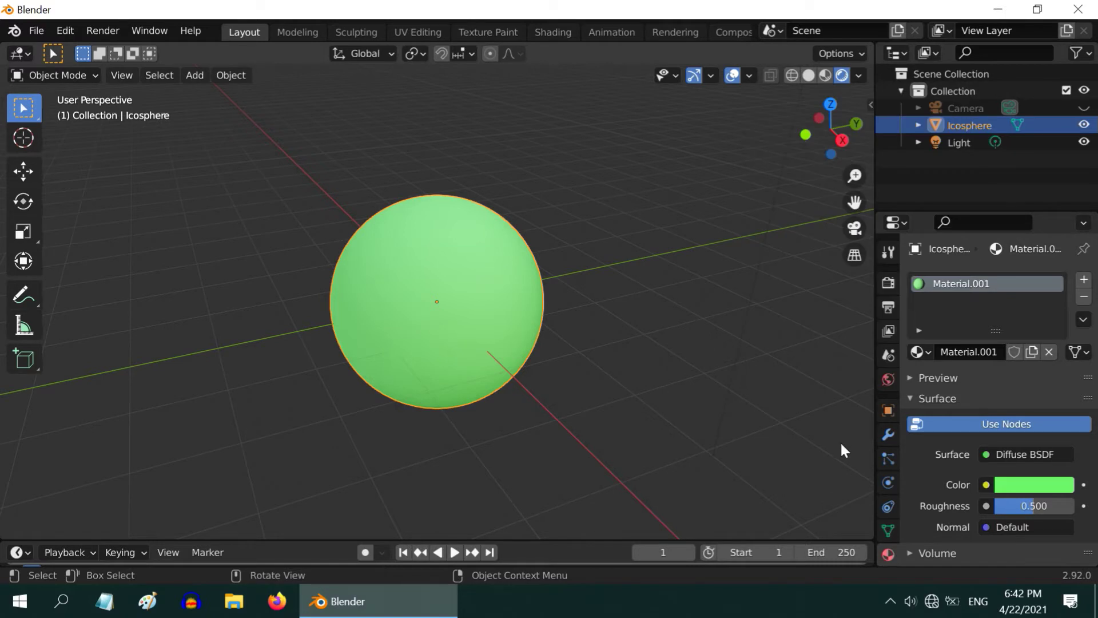
Step: Set the material colour to H 0.35, S 0.8, V 0.1 for a dark green
left_click(1021, 485)
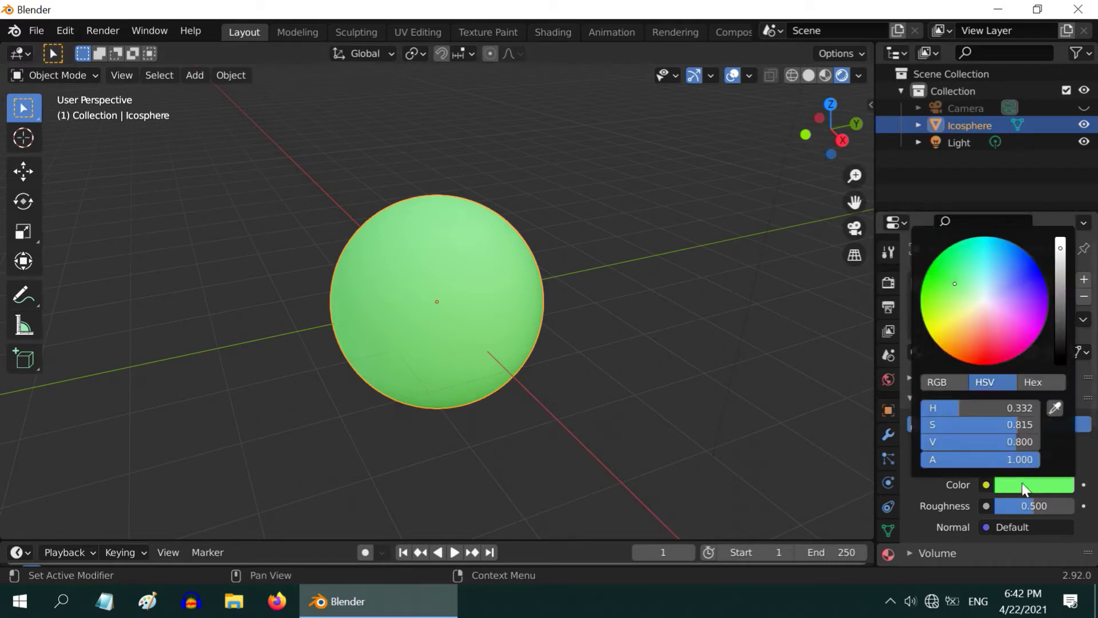
left_click(1011, 410)
type("0.35")
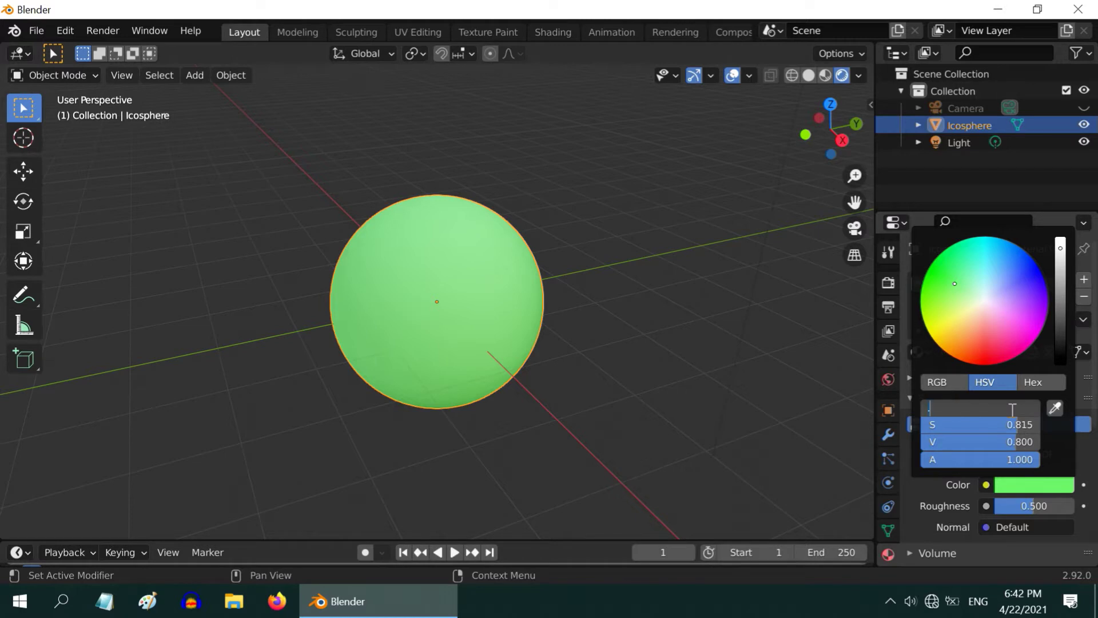
key("Return")
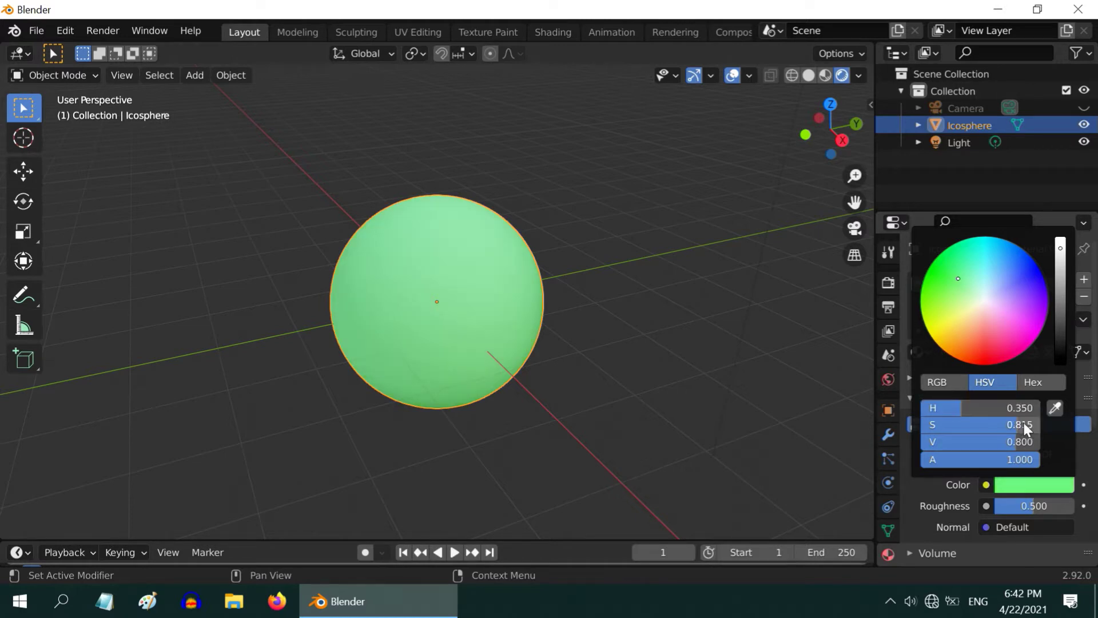
left_click(1024, 423)
type(".8")
key("Return")
left_click(1033, 439)
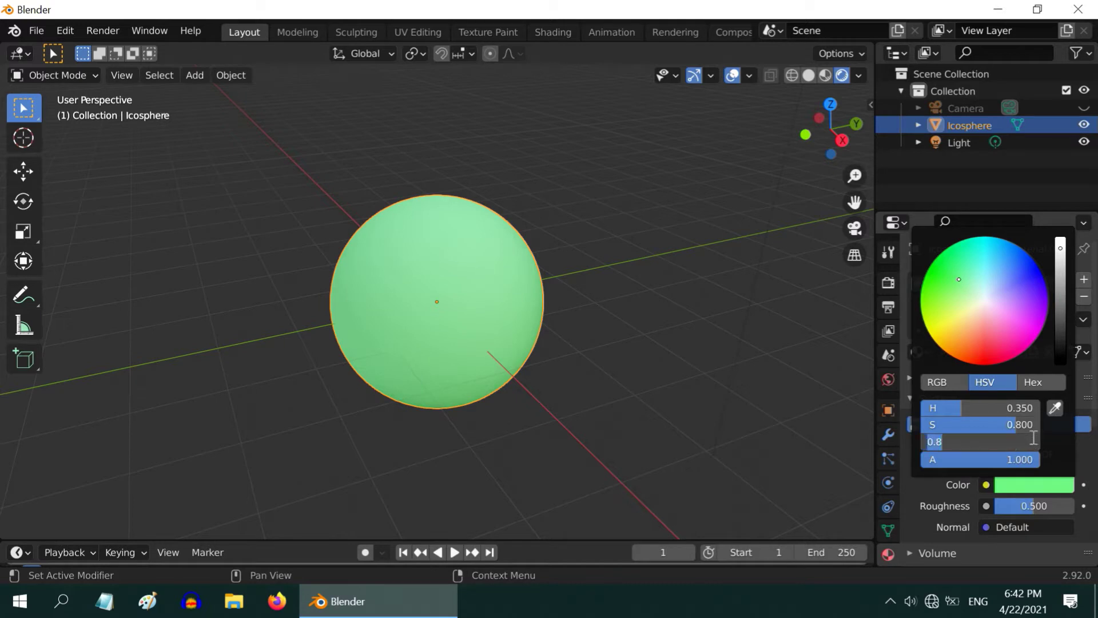
type(".1")
key("Return")
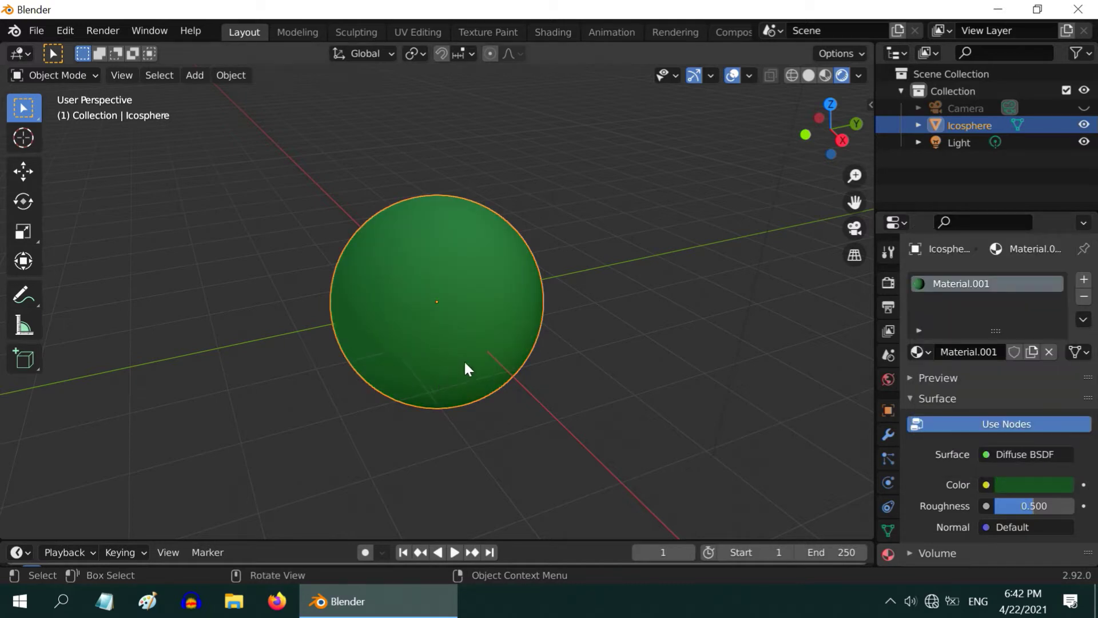
Step: Rename the Icosphere object to 'Virus' in the Outliner
double_click(979, 124)
type("Virus")
key("Return")
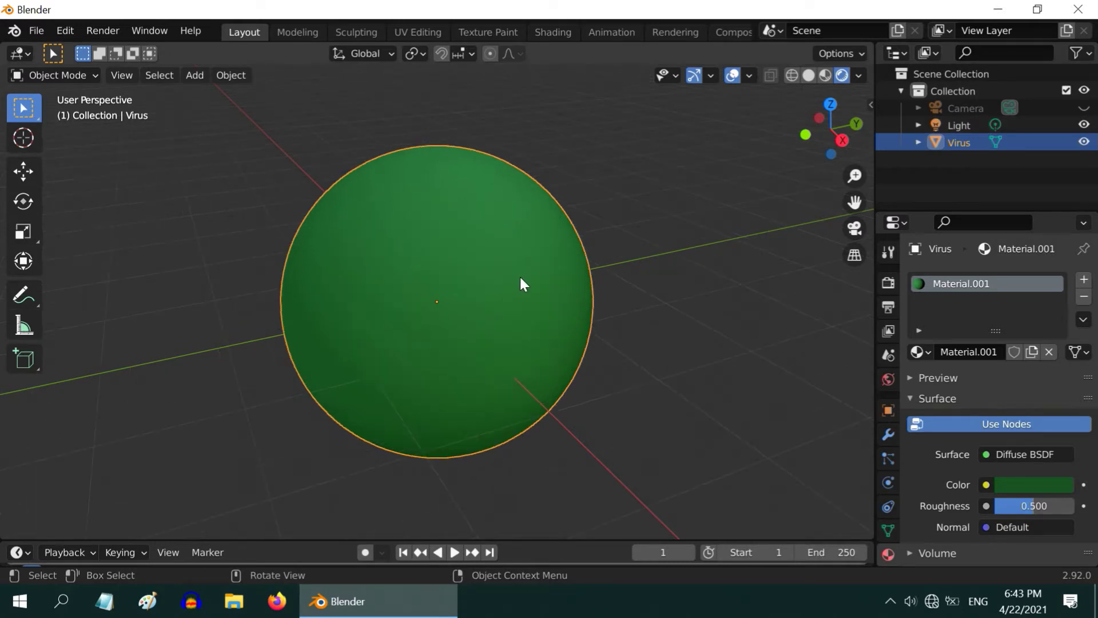
Step: Hide the Virus sphere and add a UV sphere to the scene
key("ctrl+z")
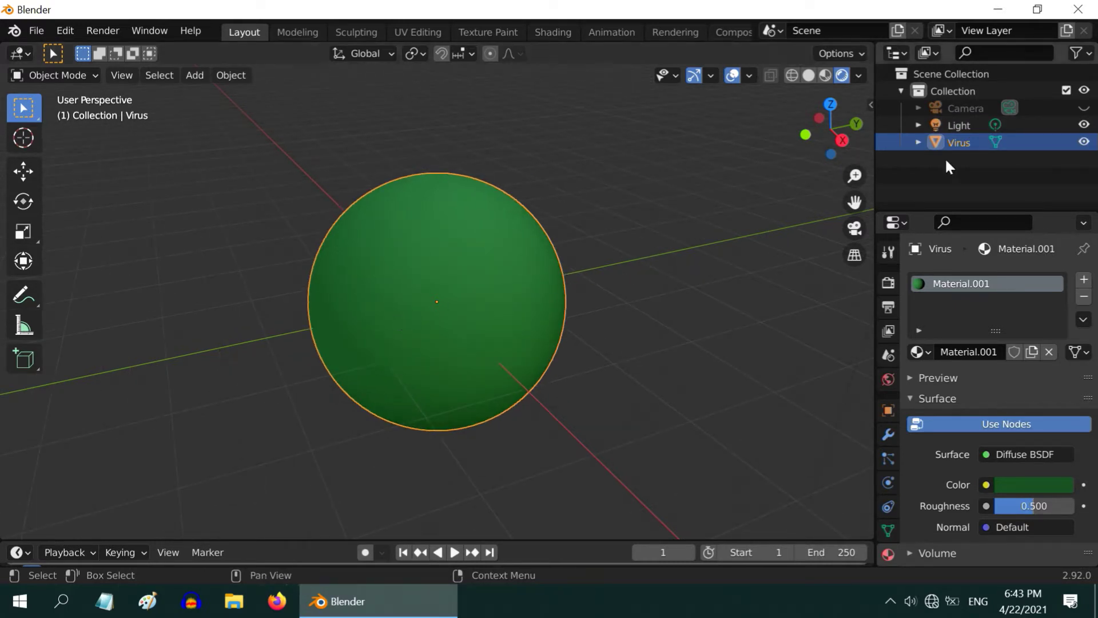
left_click(1083, 143)
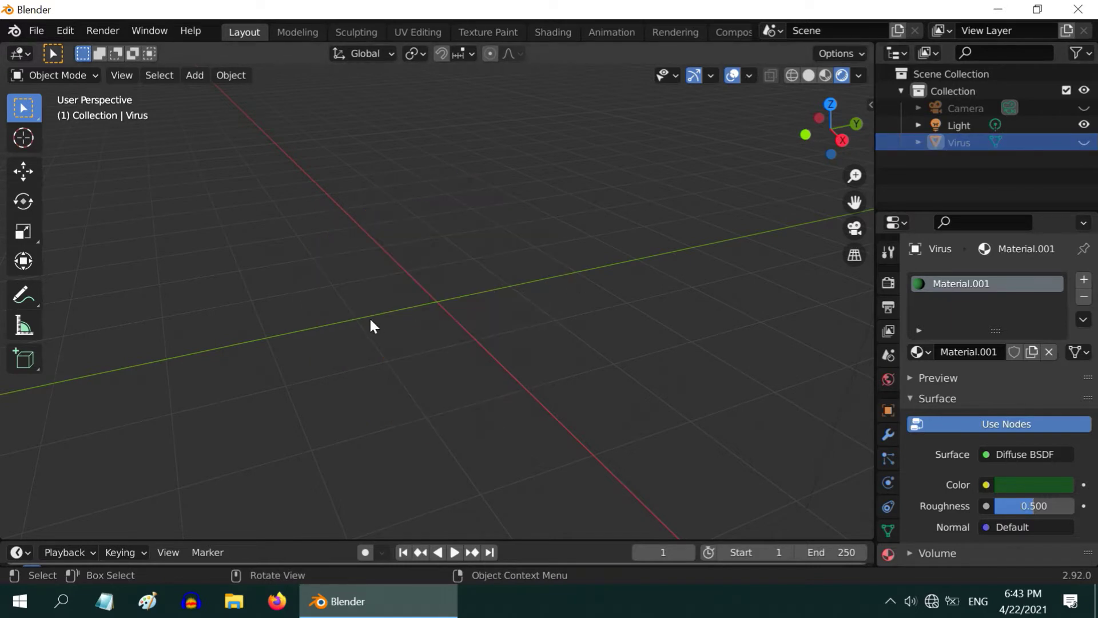
left_click(195, 75)
mouse_move(291, 100)
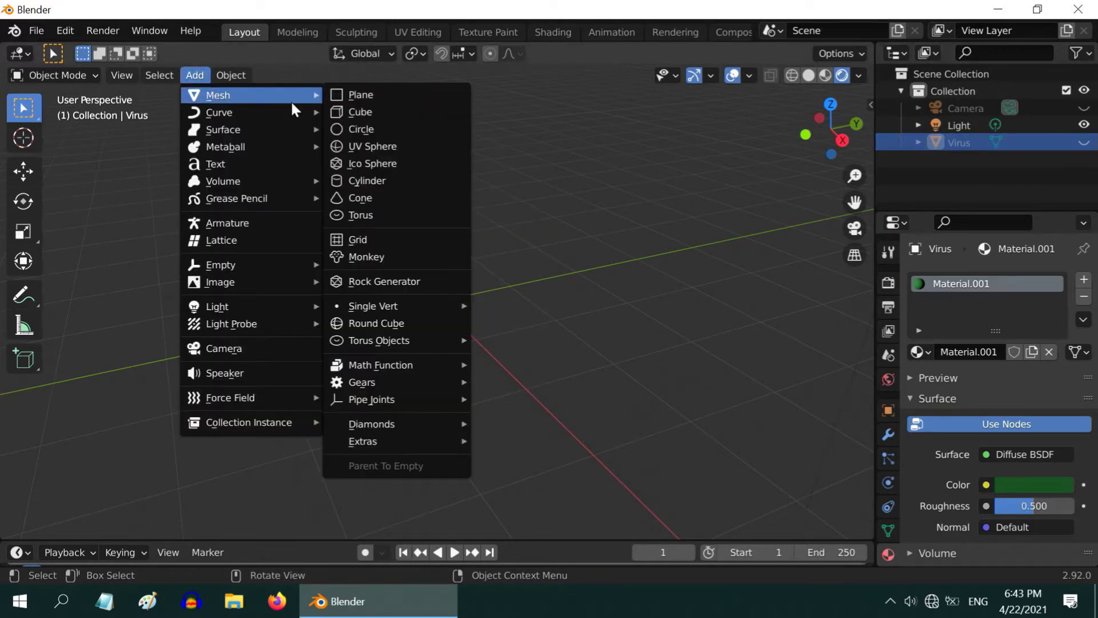
left_click(363, 149)
Step: Scale the UV sphere to 0.04, then set its Y scale to 0.06
key("s")
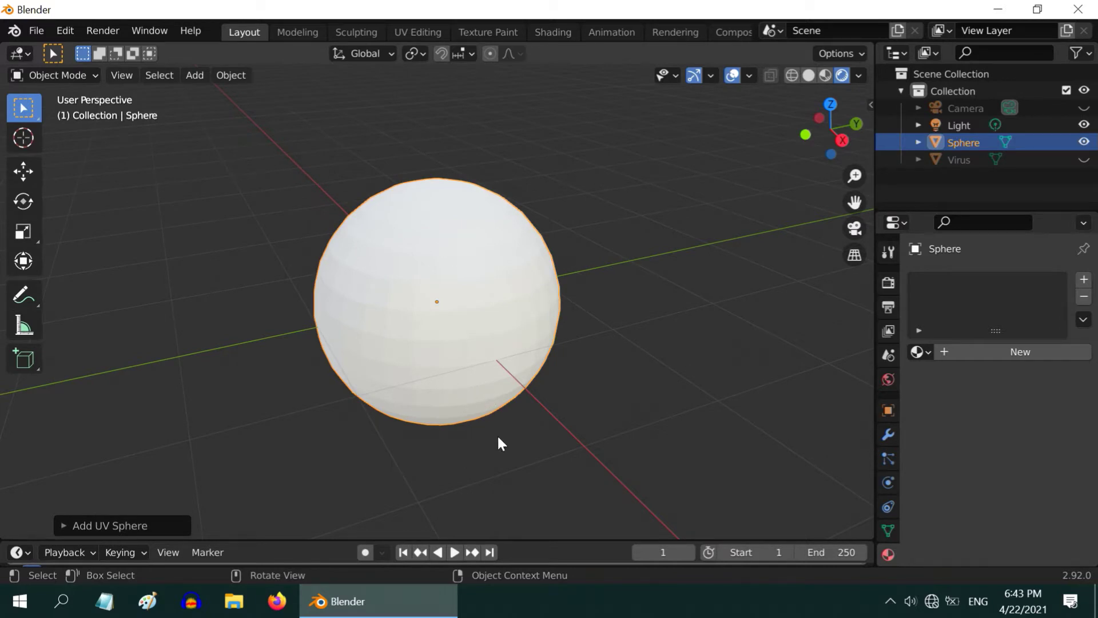
type("s.04")
key("Return")
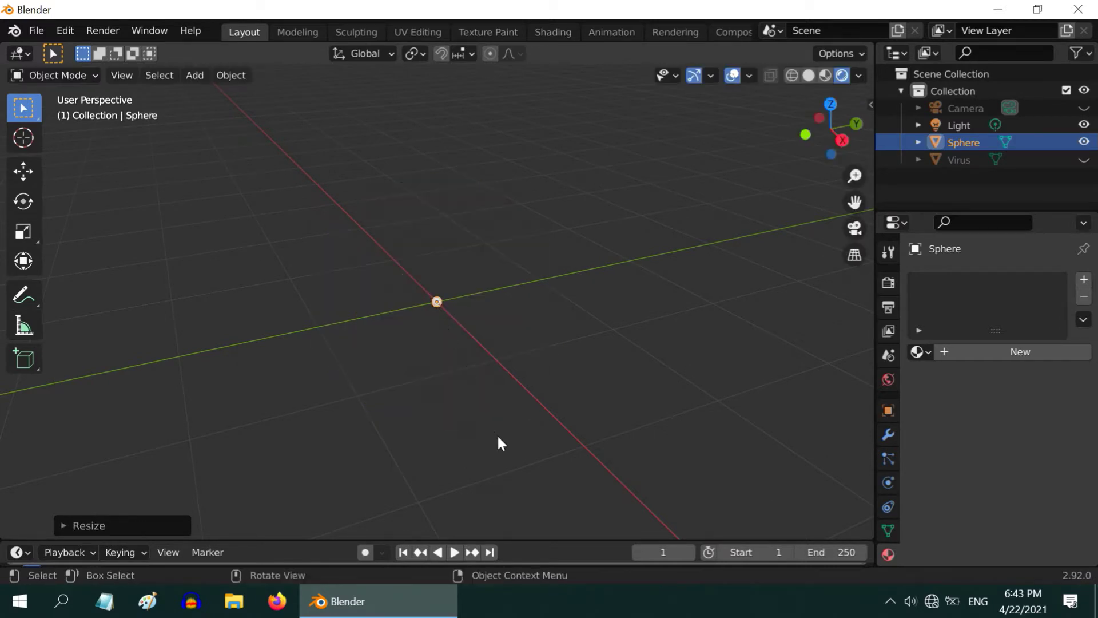
scroll(499, 426, "up", 10)
scroll(495, 421, "up", 2)
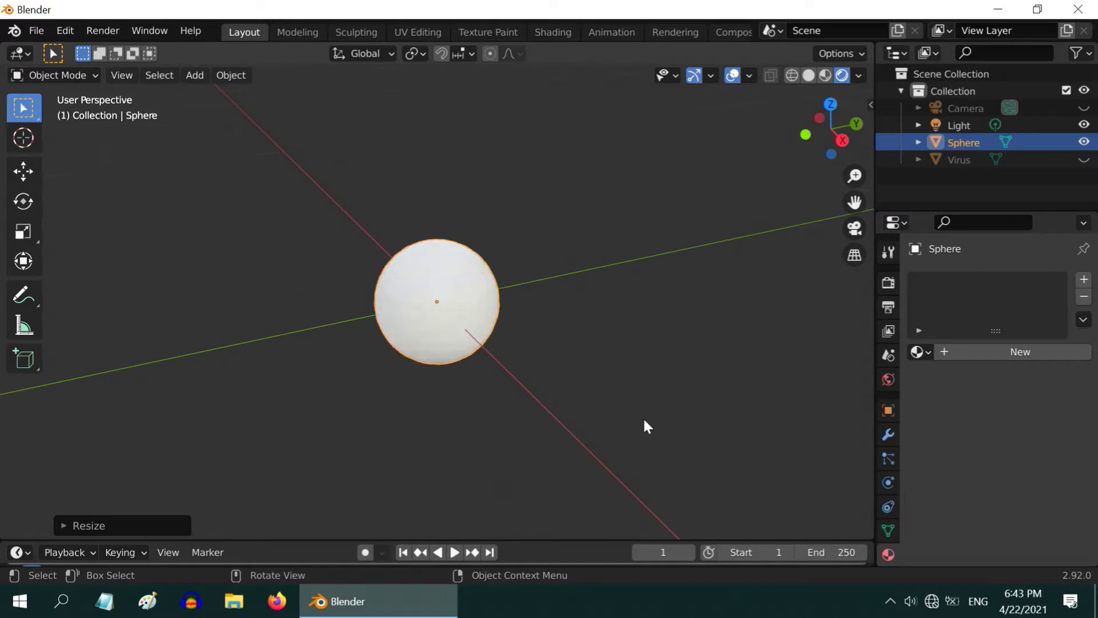
left_click(887, 409)
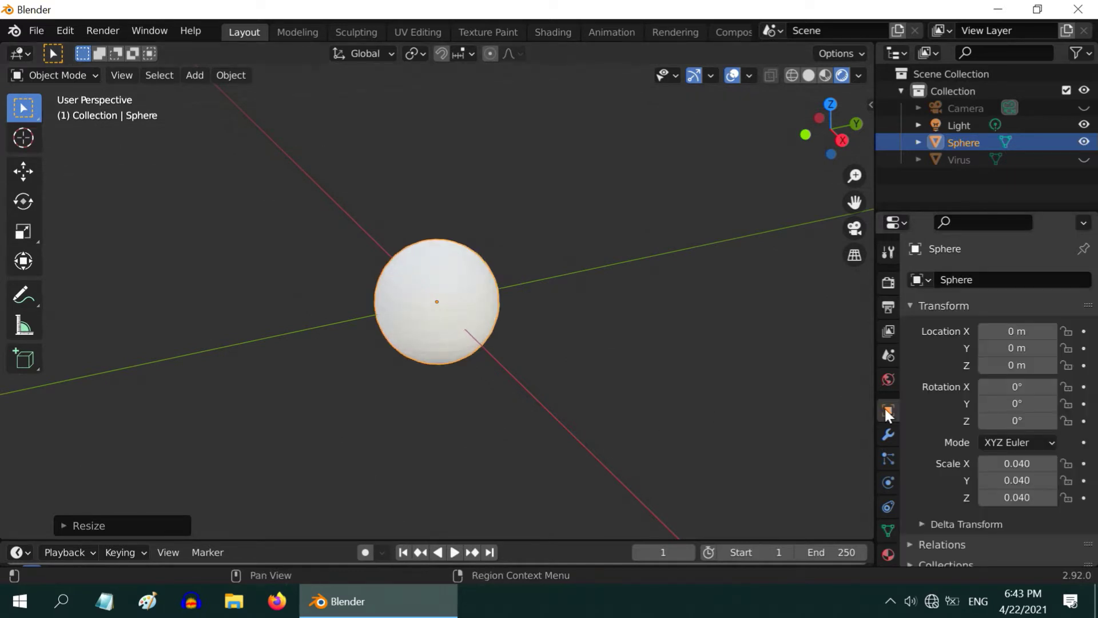
left_click(1030, 480)
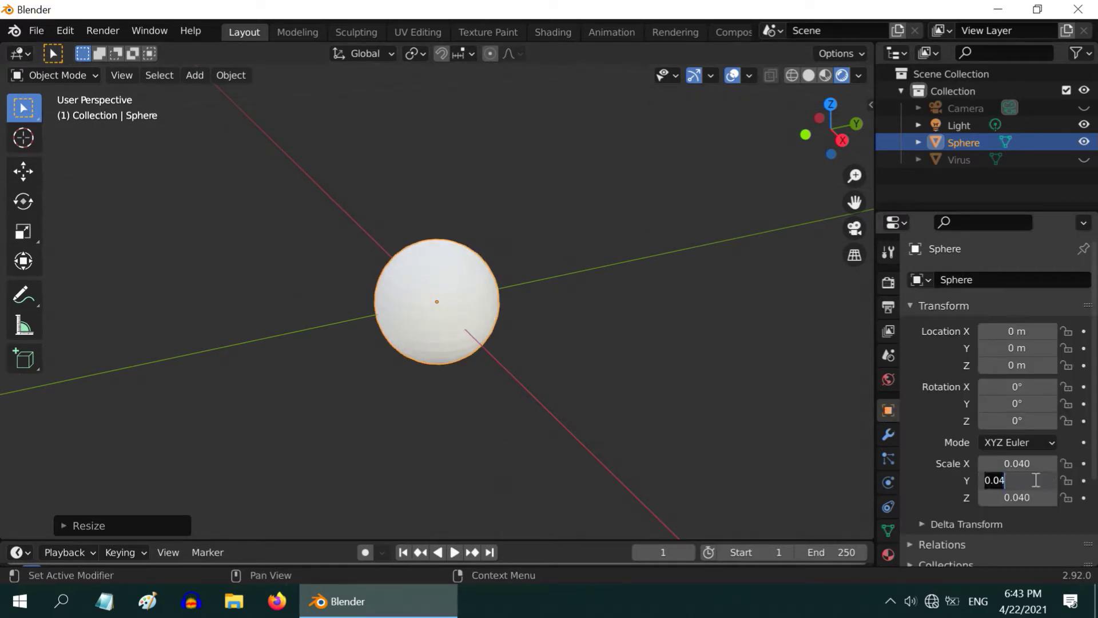
key("BackSpace")
type("0.06")
key("Return")
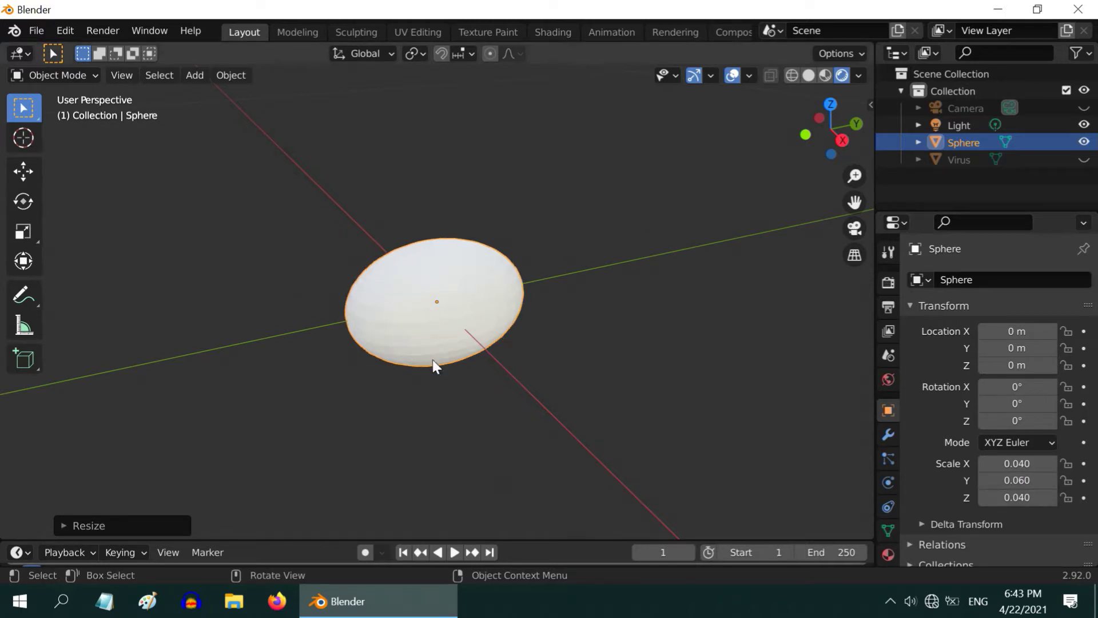
Step: Apply all transforms to the ellipsoid so its scale reads 1.000
scroll(372, 379, "down", 2)
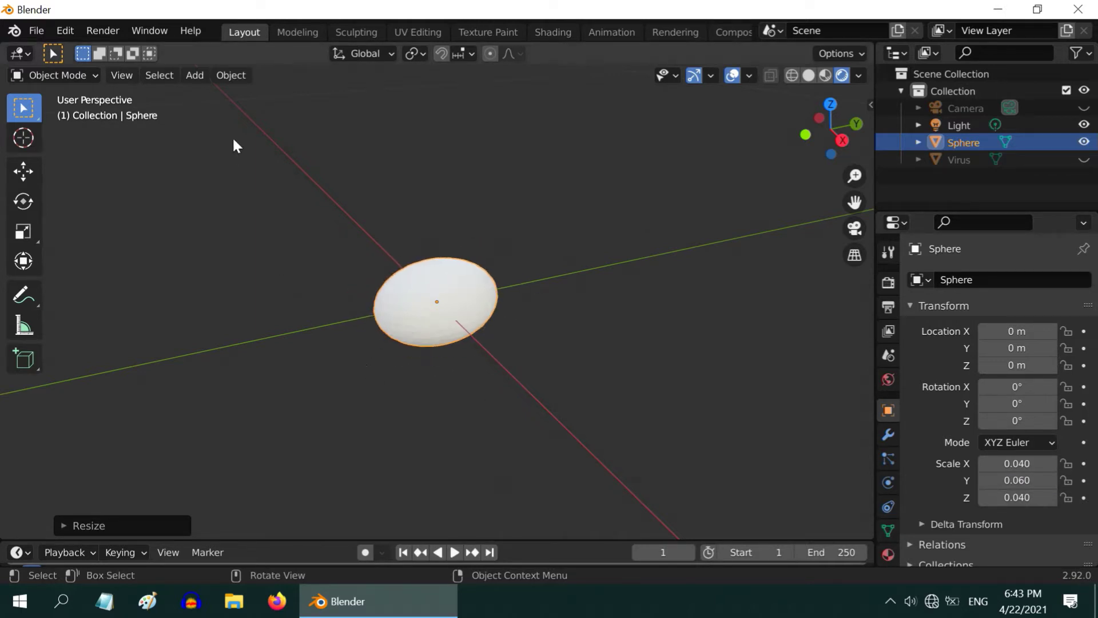
left_click(226, 75)
mouse_move(254, 166)
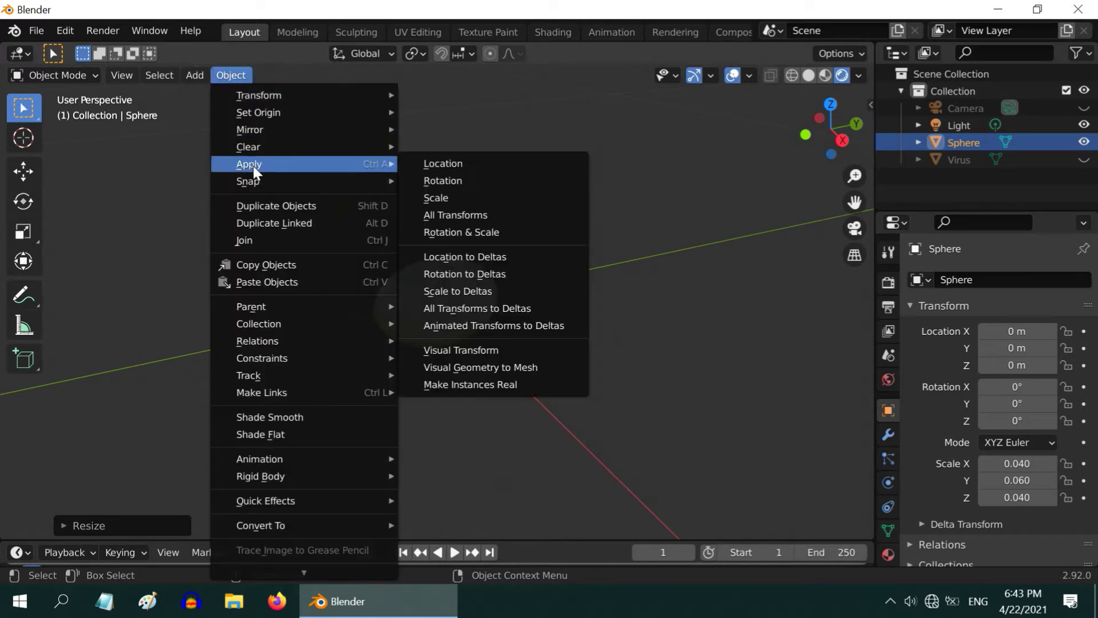
left_click(486, 214)
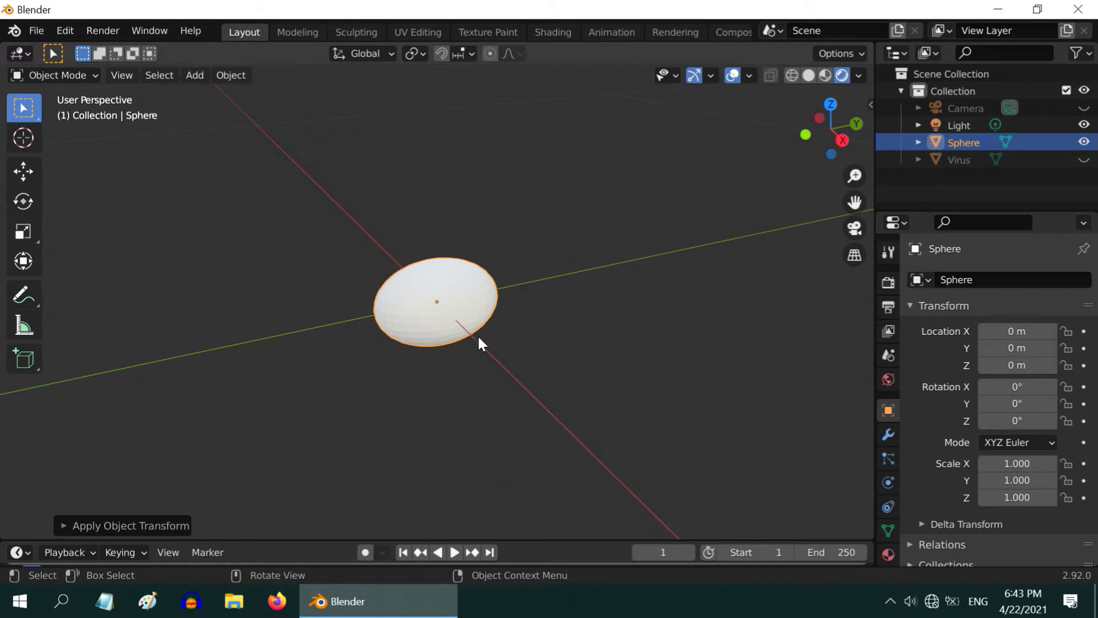
Step: Give the ellipsoid a new Diffuse BSDF material with a green colour
left_click(888, 551)
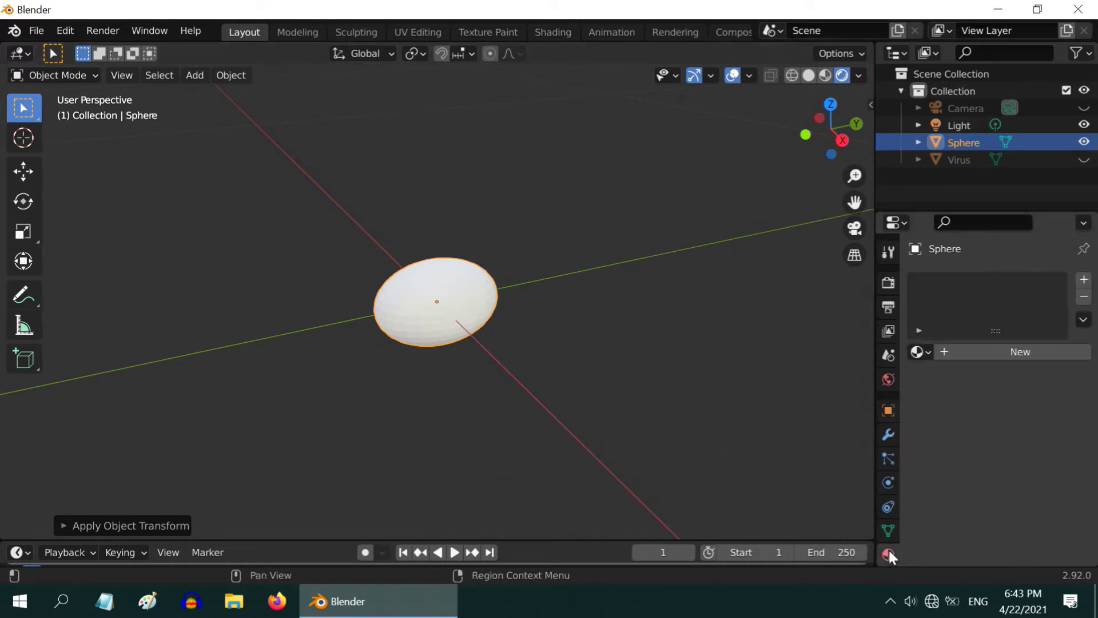
left_click(973, 352)
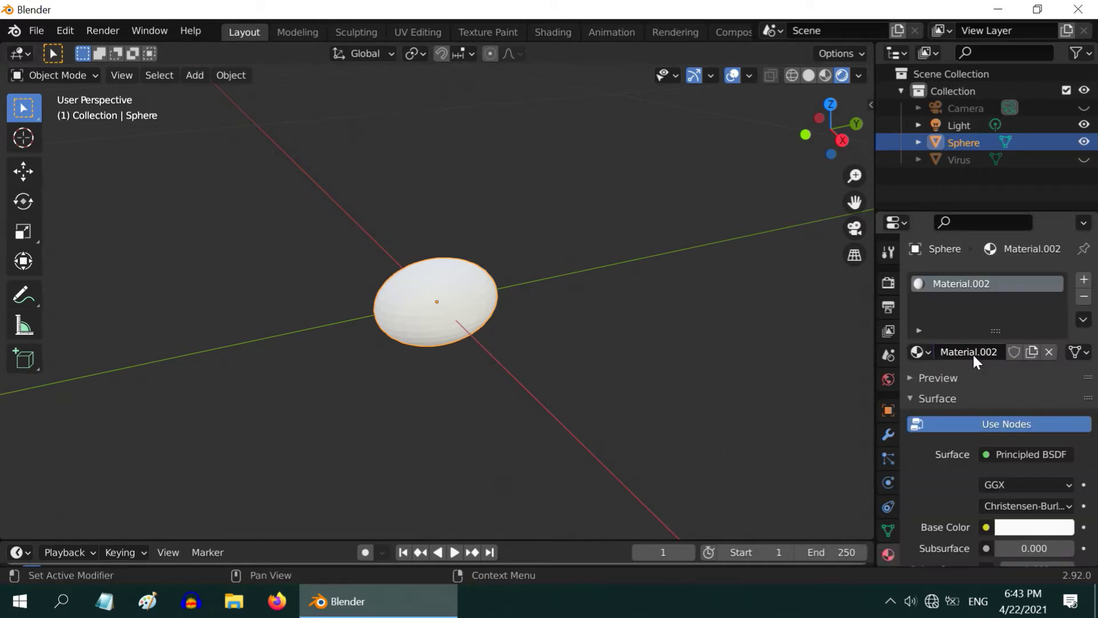
left_click(1011, 452)
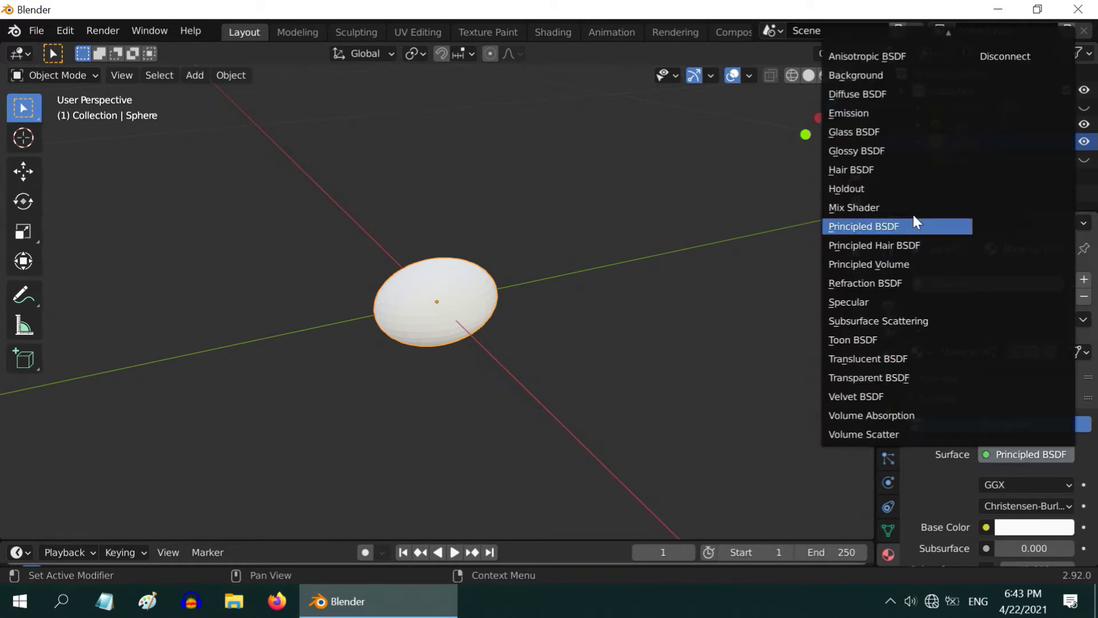
left_click(888, 95)
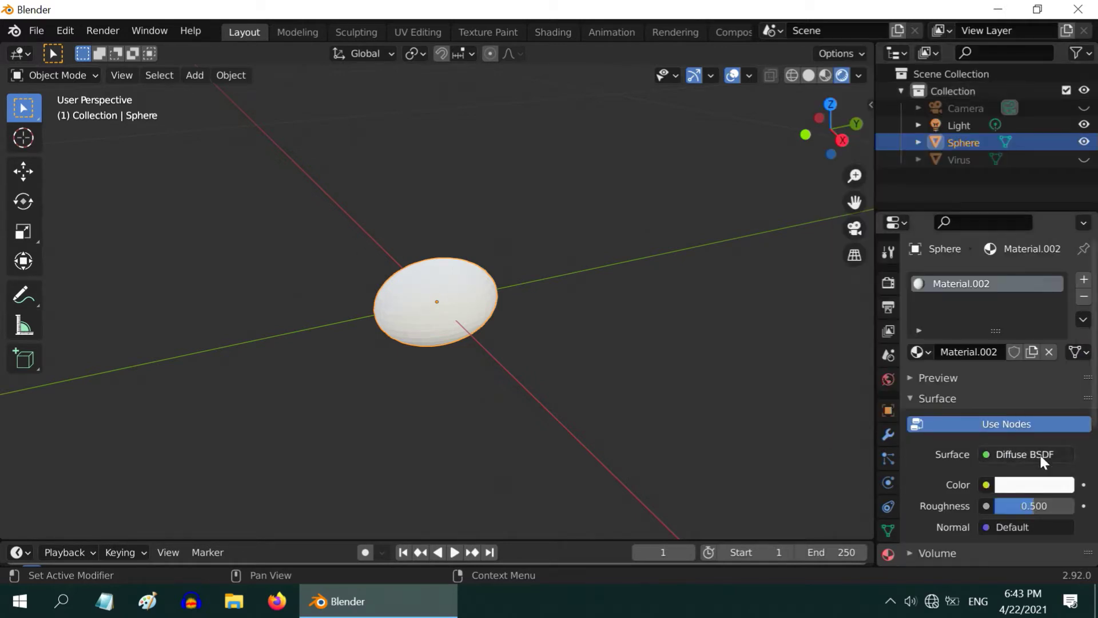
left_click(1039, 487)
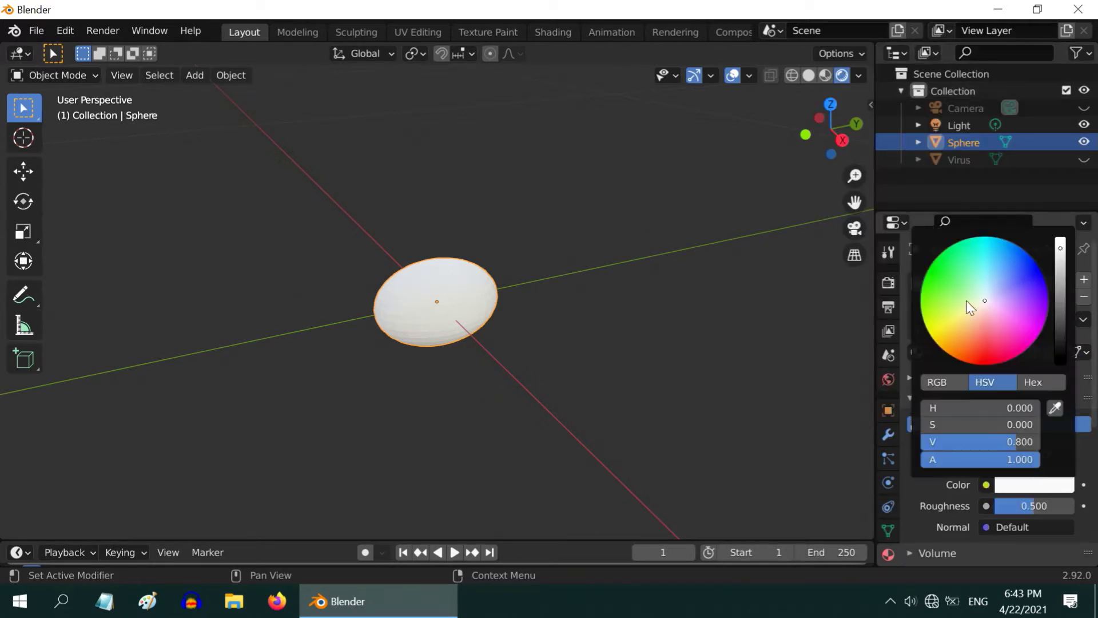
left_click(961, 287)
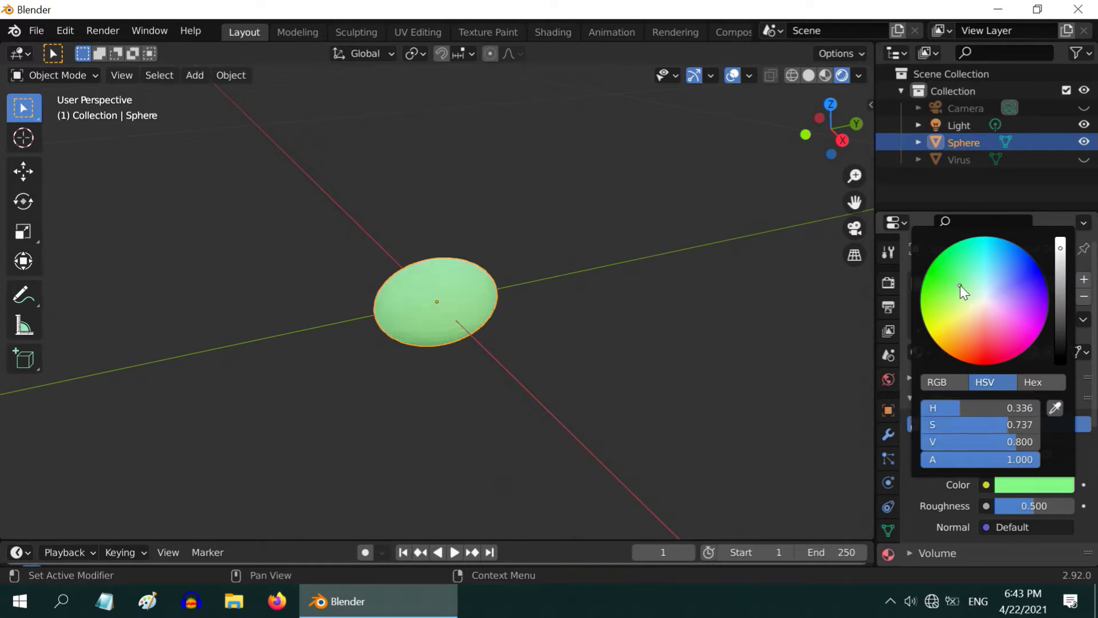
Step: Set the ellipsoid's colour to H 0.35, S 0.8, V 0.5
left_click(1017, 410)
type("0.35")
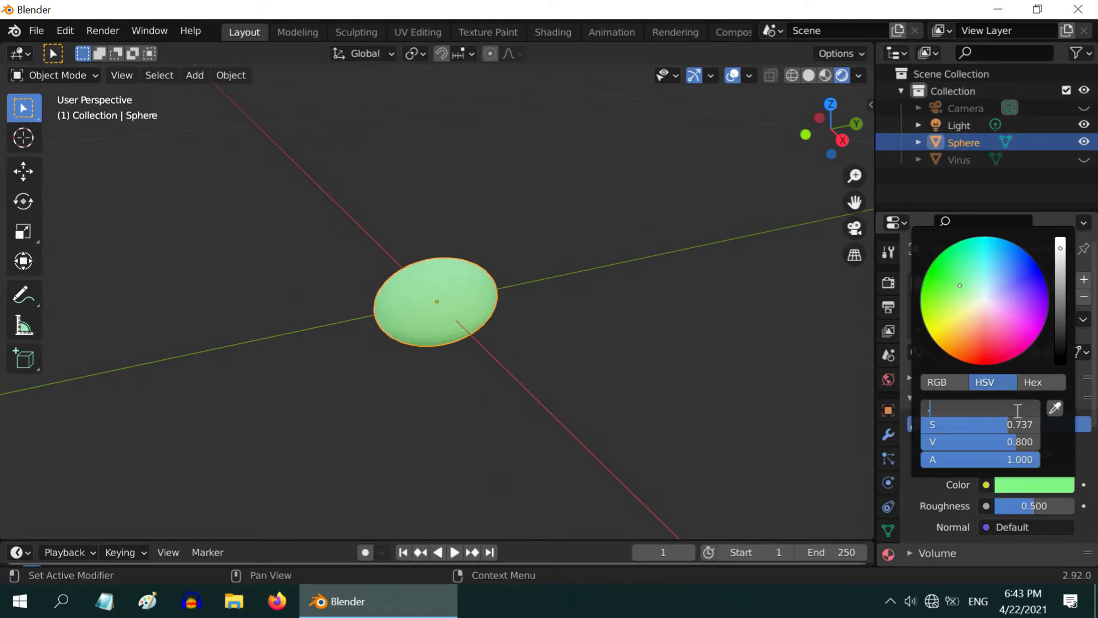
key("Return")
left_click(1015, 425)
type("0.8")
key("Return")
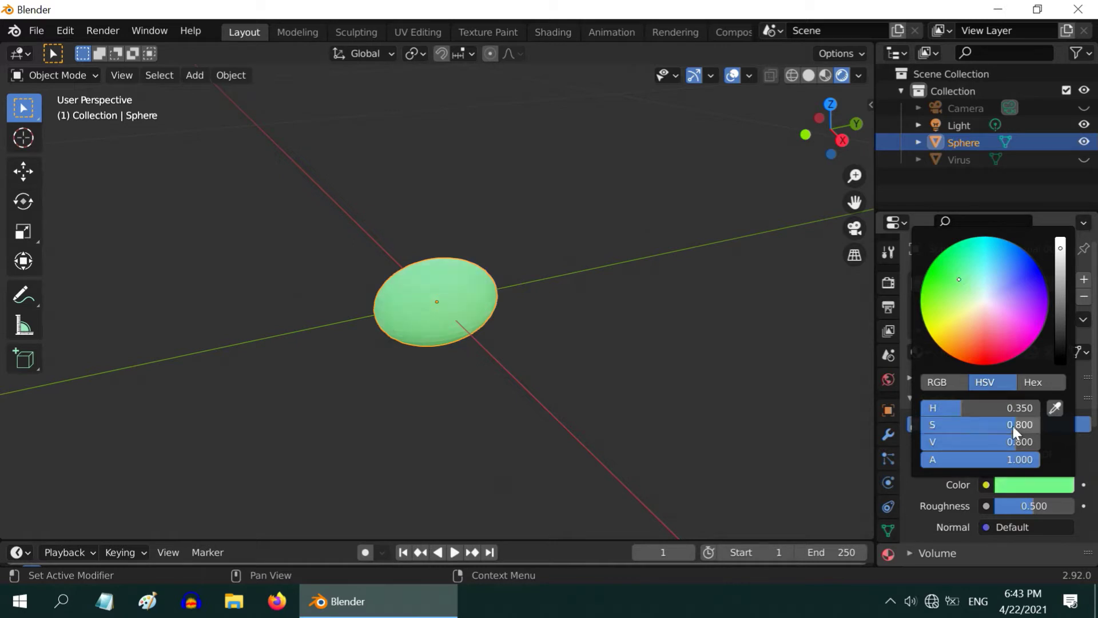
left_click(1022, 443)
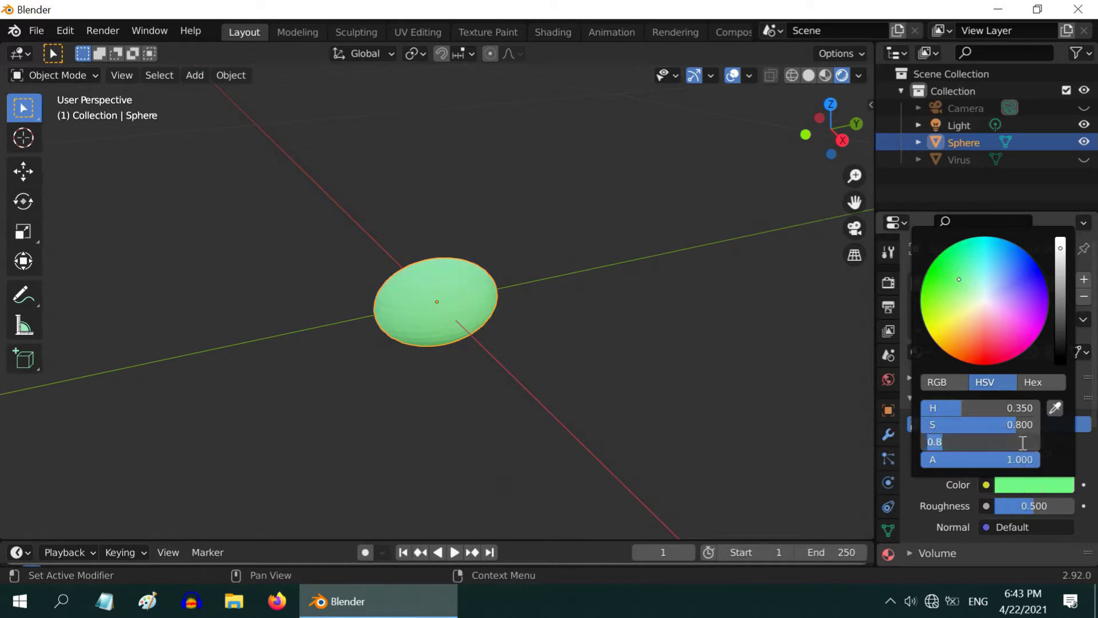
type("0.5")
key("Return")
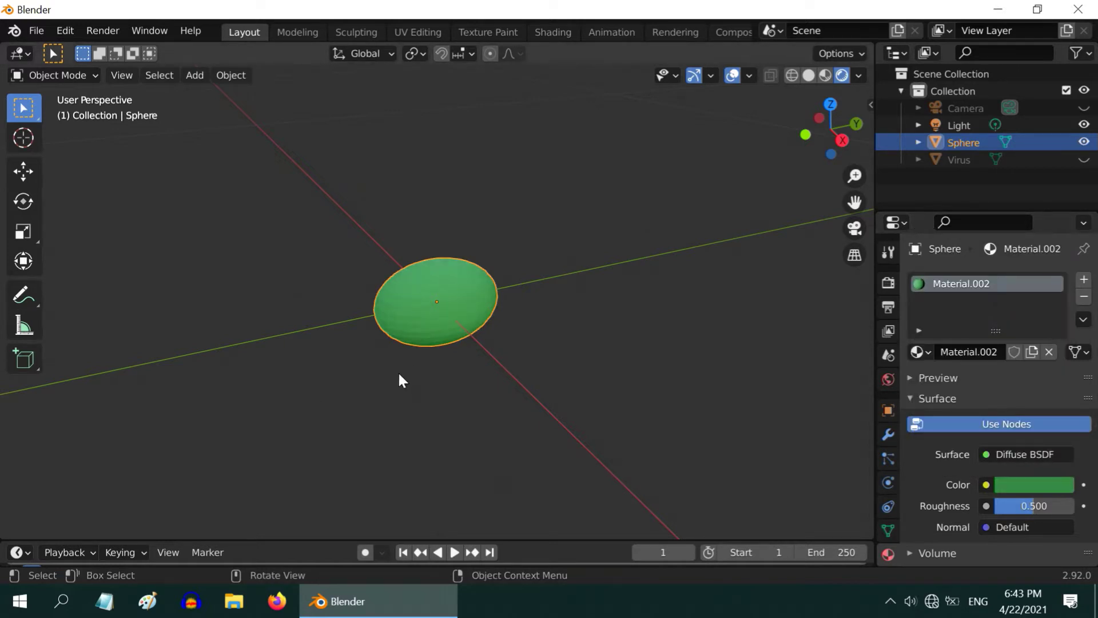
scroll(401, 378, "down", 5)
Step: Unhide the Virus object, switch to Solid shading, and select the Virus sphere
scroll(399, 378, "down", 3)
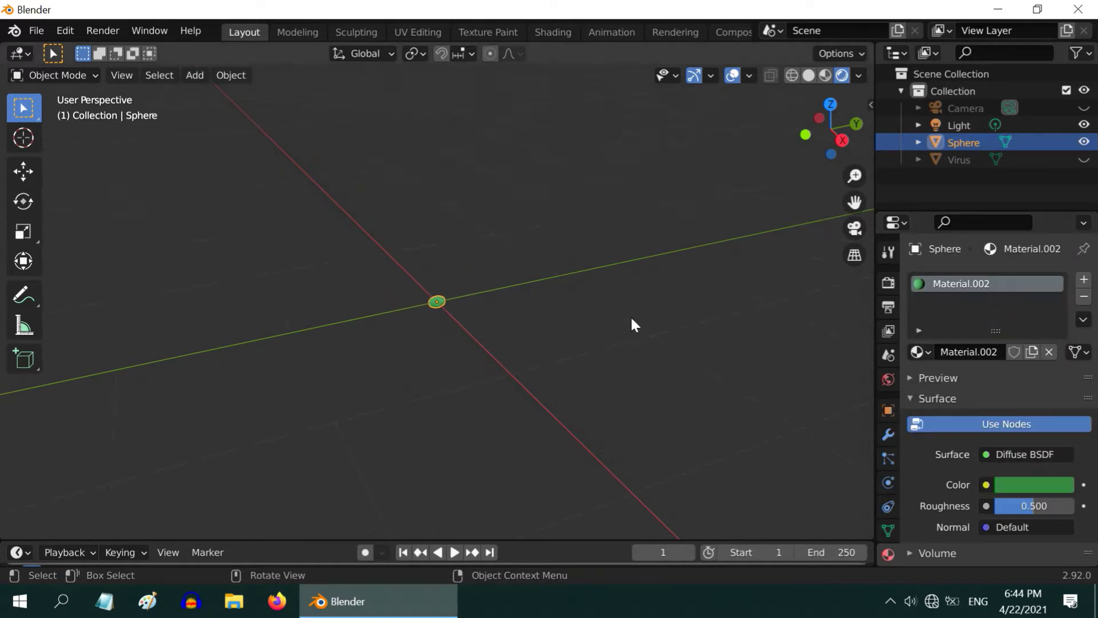
left_click(964, 159)
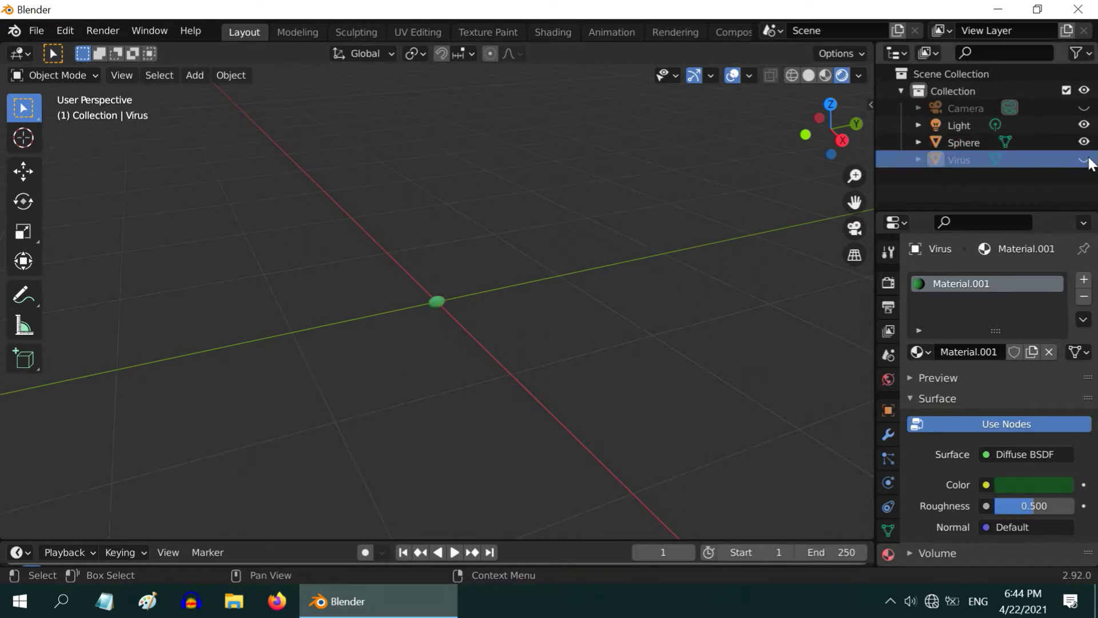
left_click(1084, 159)
scroll(531, 389, "down", 2)
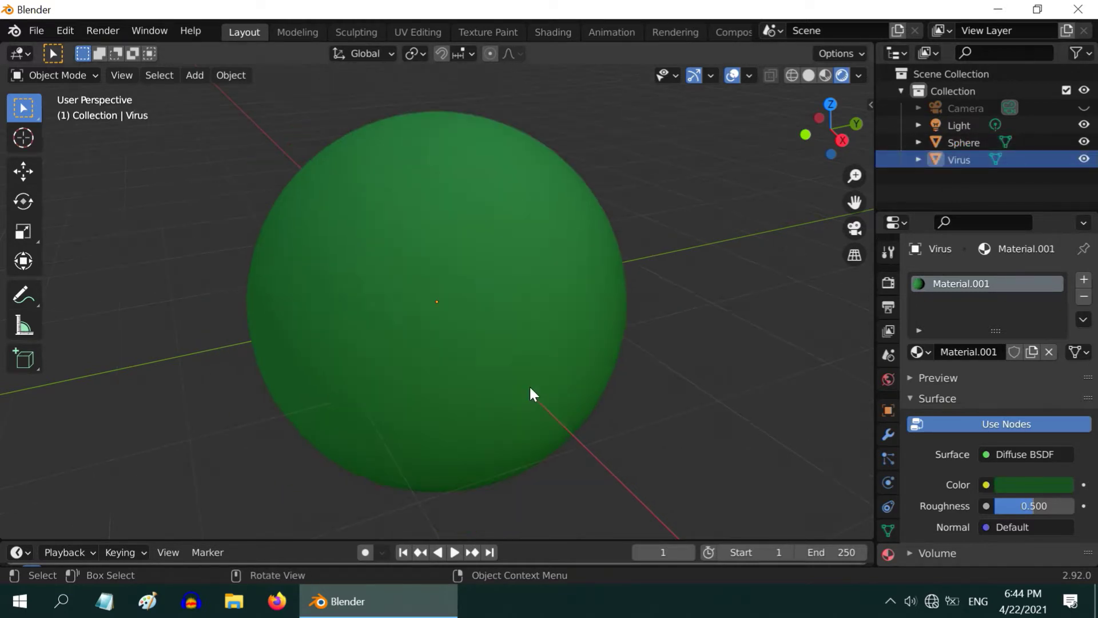
left_click(810, 76)
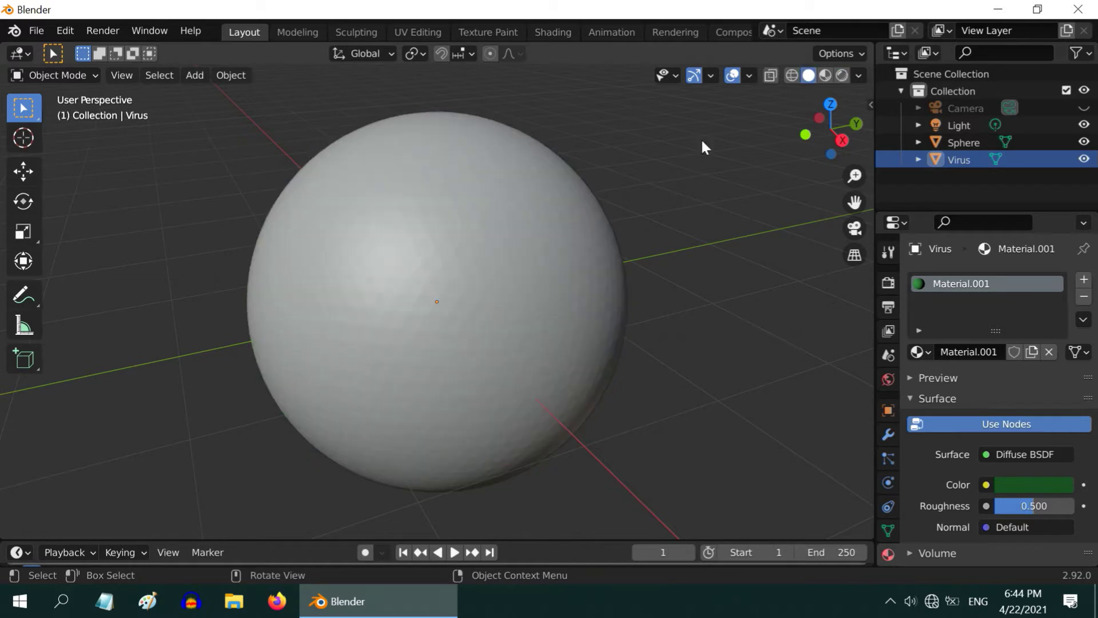
scroll(343, 432, "up", 4)
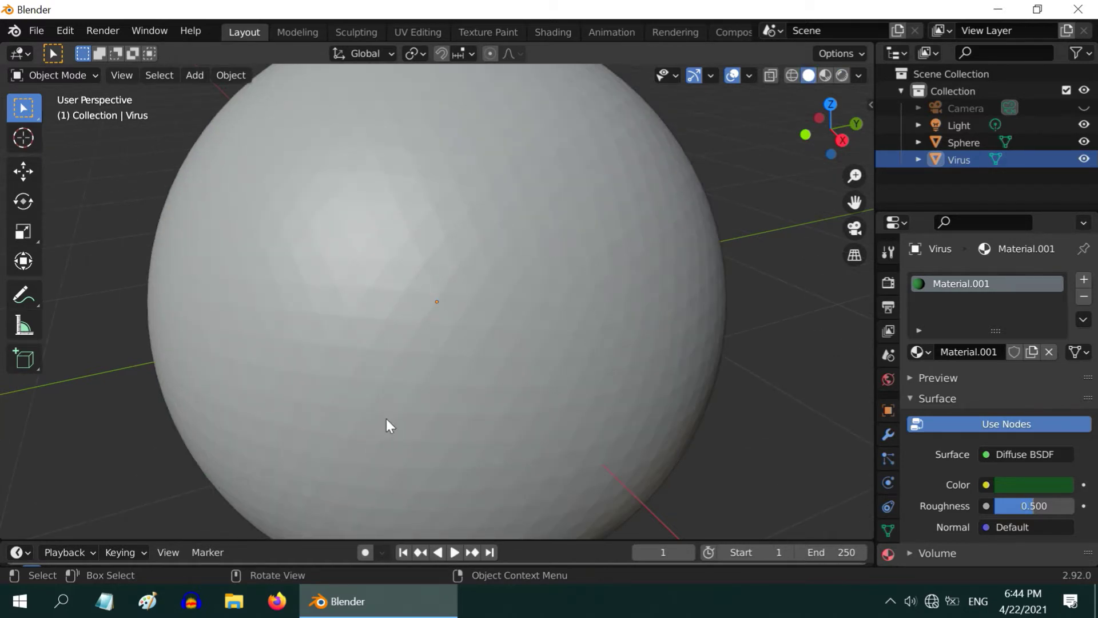
scroll(387, 424, "down", 6)
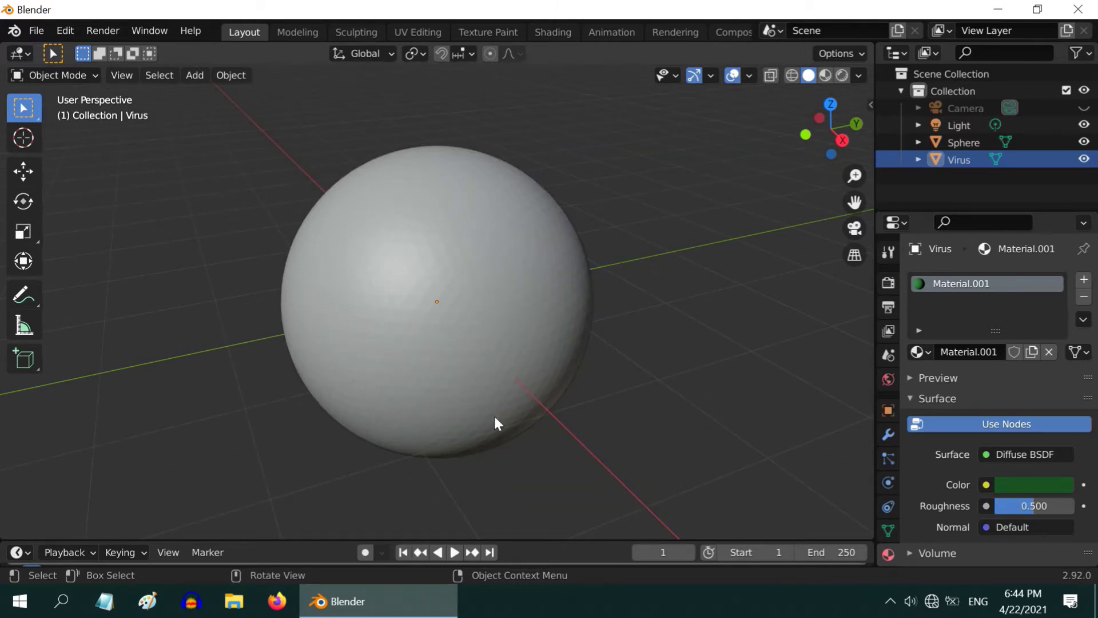
scroll(486, 373, "up", 1)
left_click(555, 386)
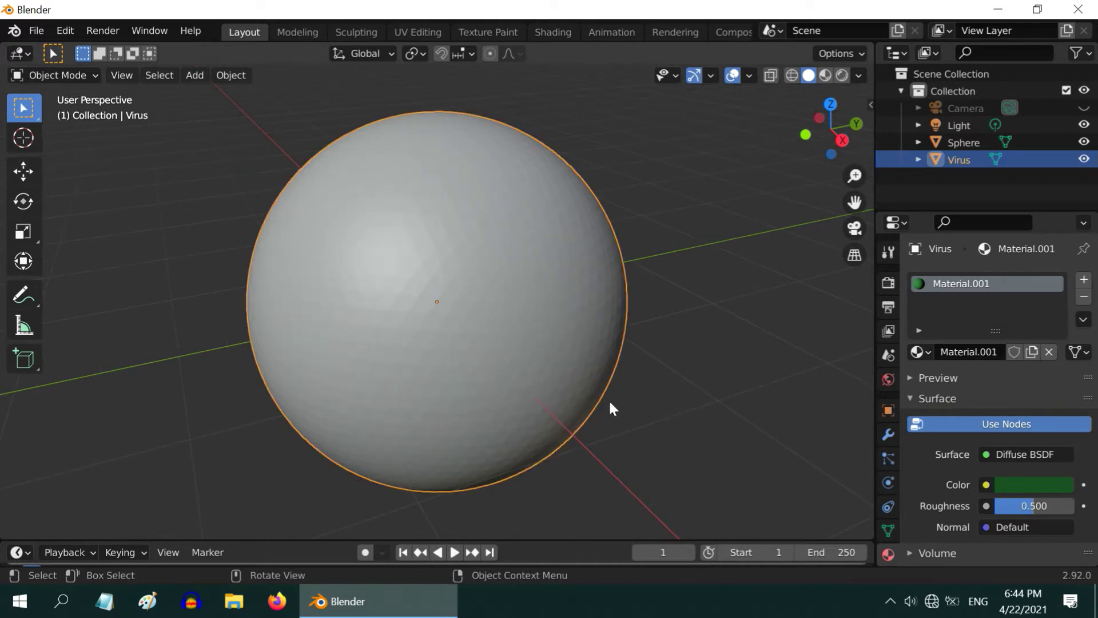
Step: Set the Virus object's Instancing option to Faces in Object properties
left_click(888, 411)
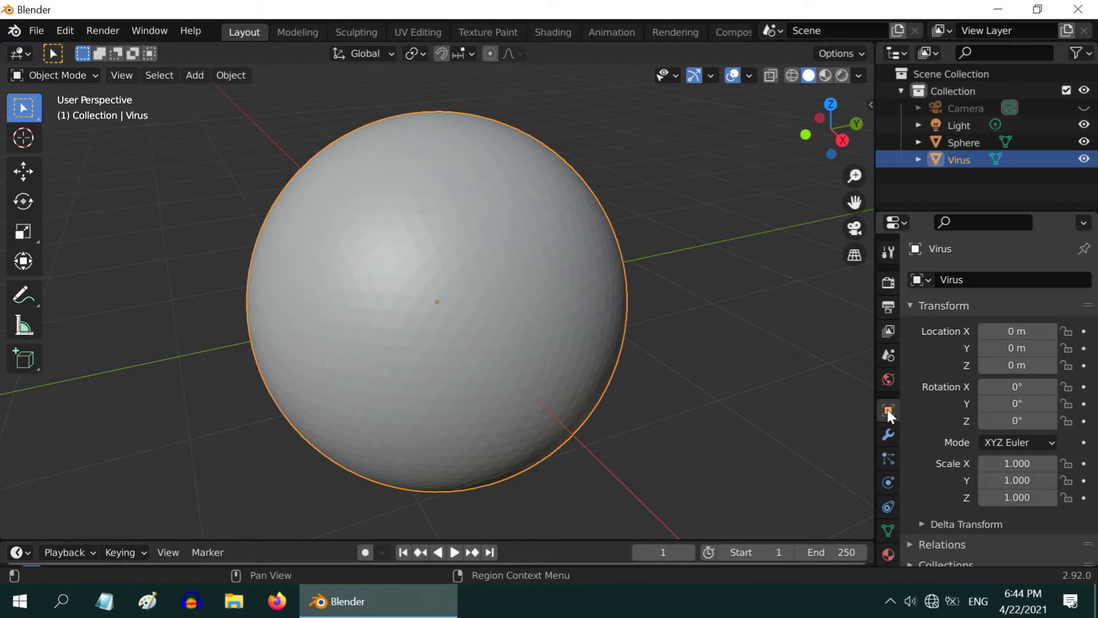
scroll(981, 435, "down", 5)
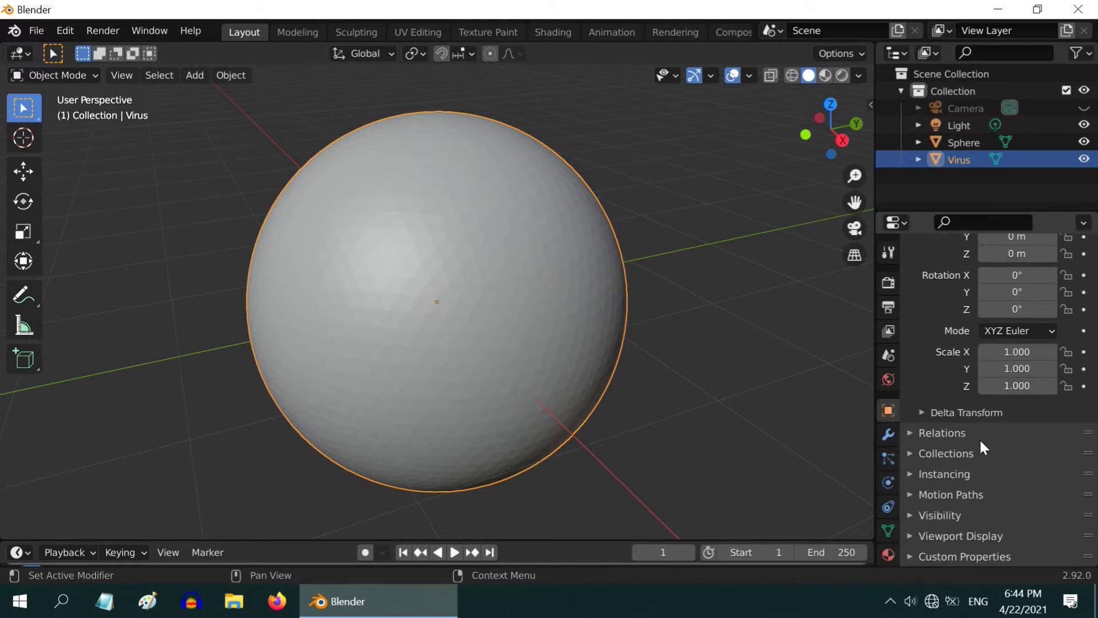
left_click(910, 473)
left_click(1063, 499)
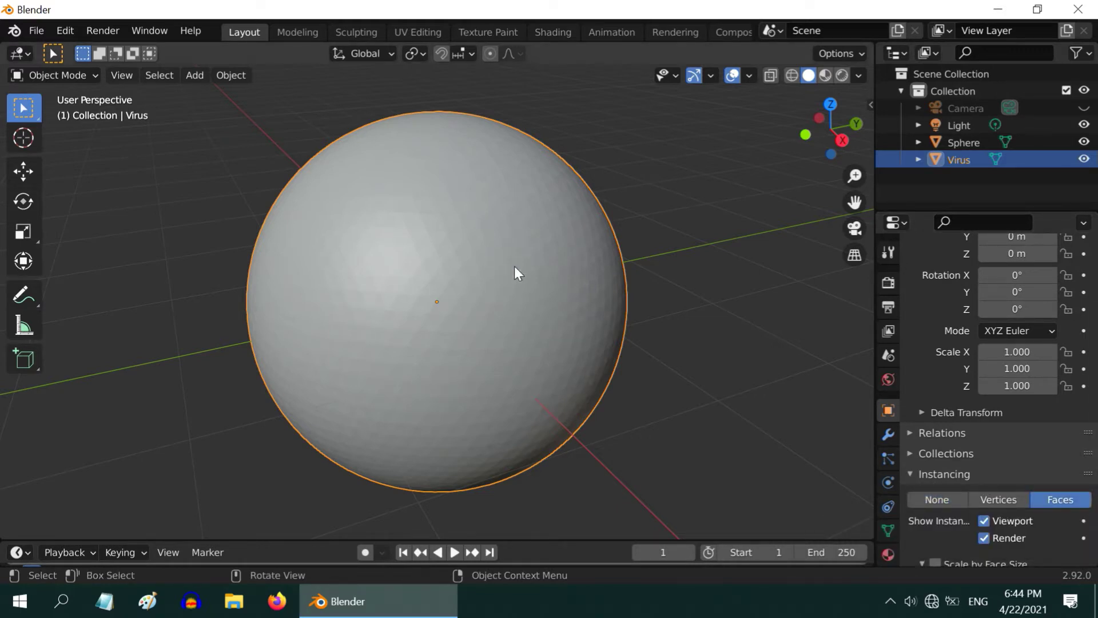
scroll(496, 356, "up", 2)
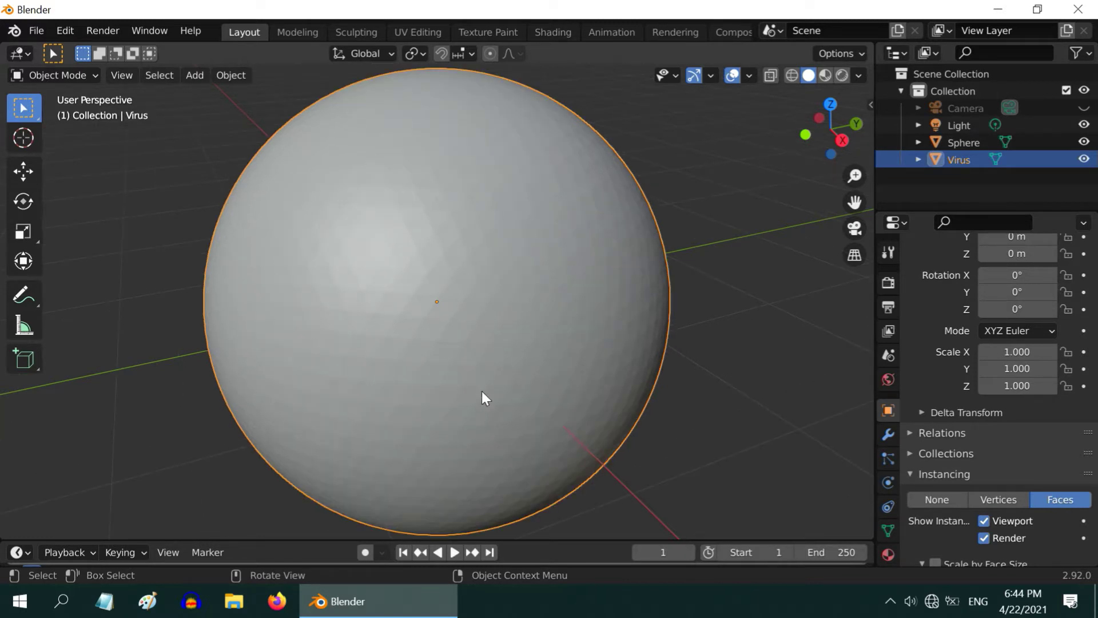
scroll(529, 372, "down", 4)
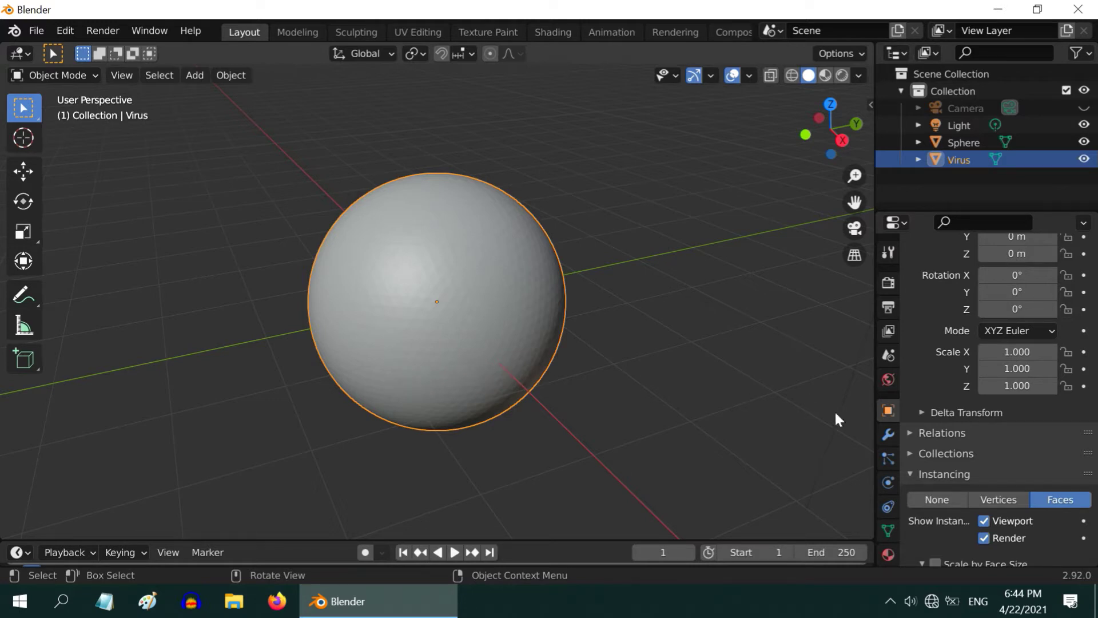
Step: Add a Displace modifier using a new Stucci texture with Voronoi F3 noise and Wall Out pattern
left_click(888, 434)
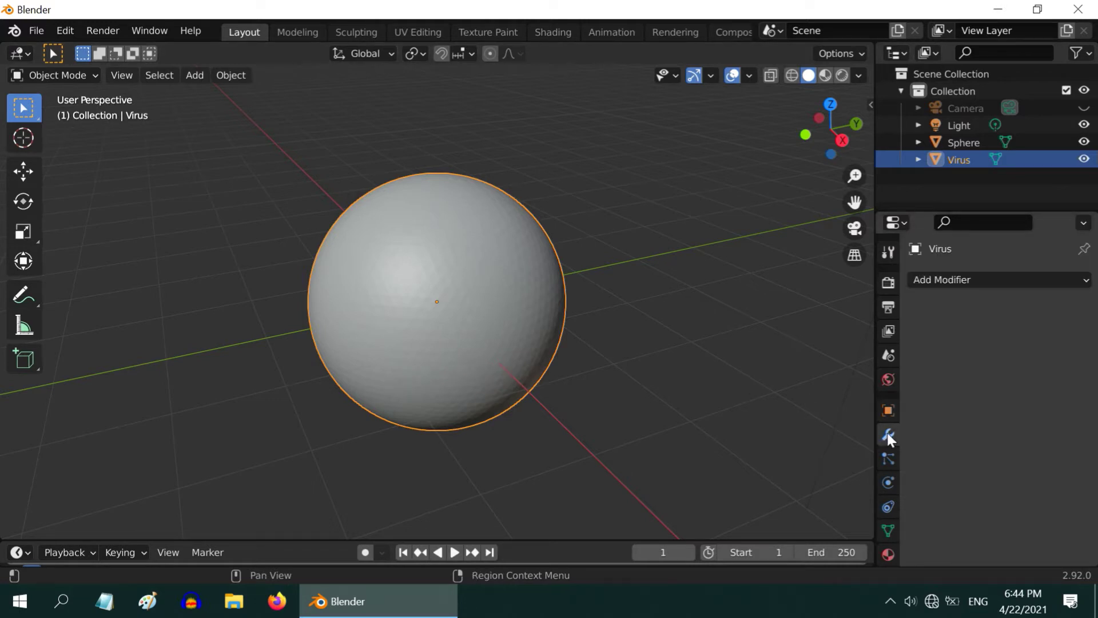
left_click(947, 279)
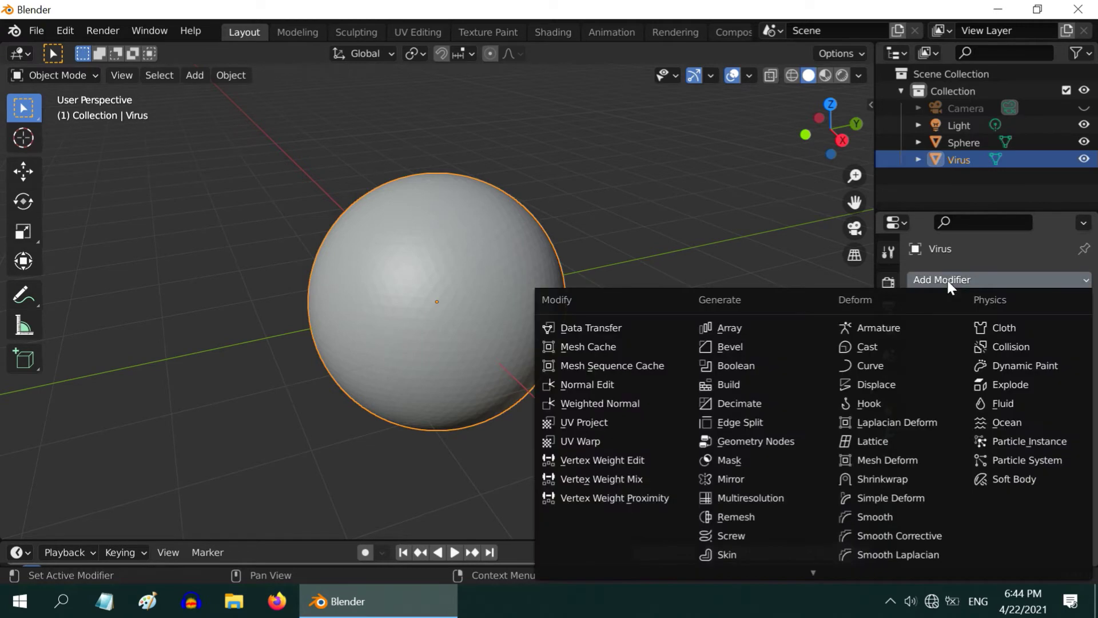
left_click(889, 386)
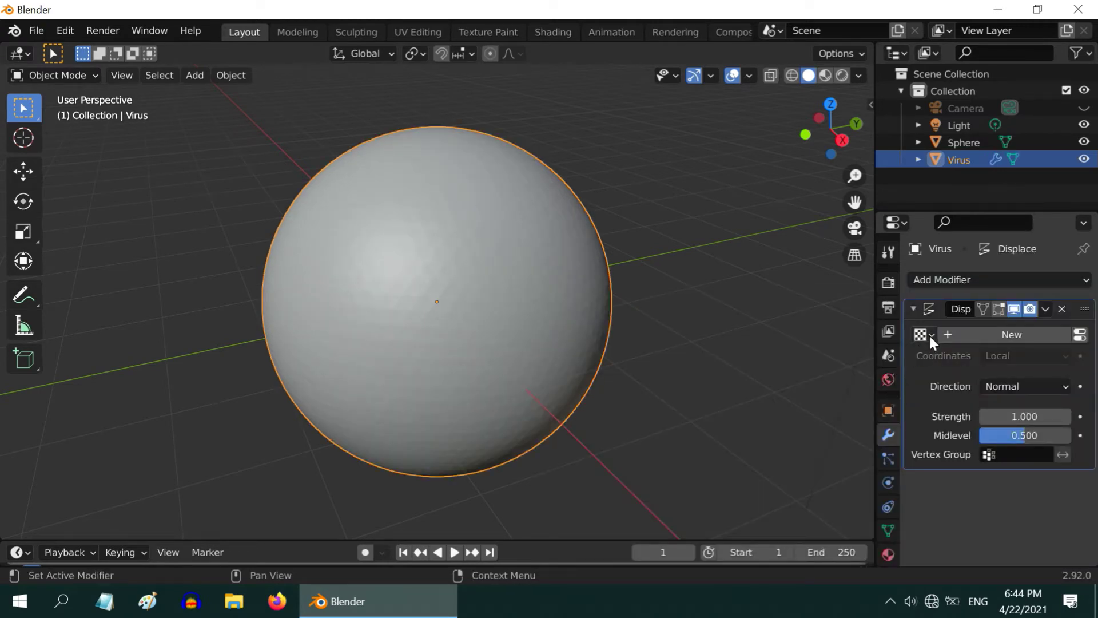
scroll(887, 462, "down", 2)
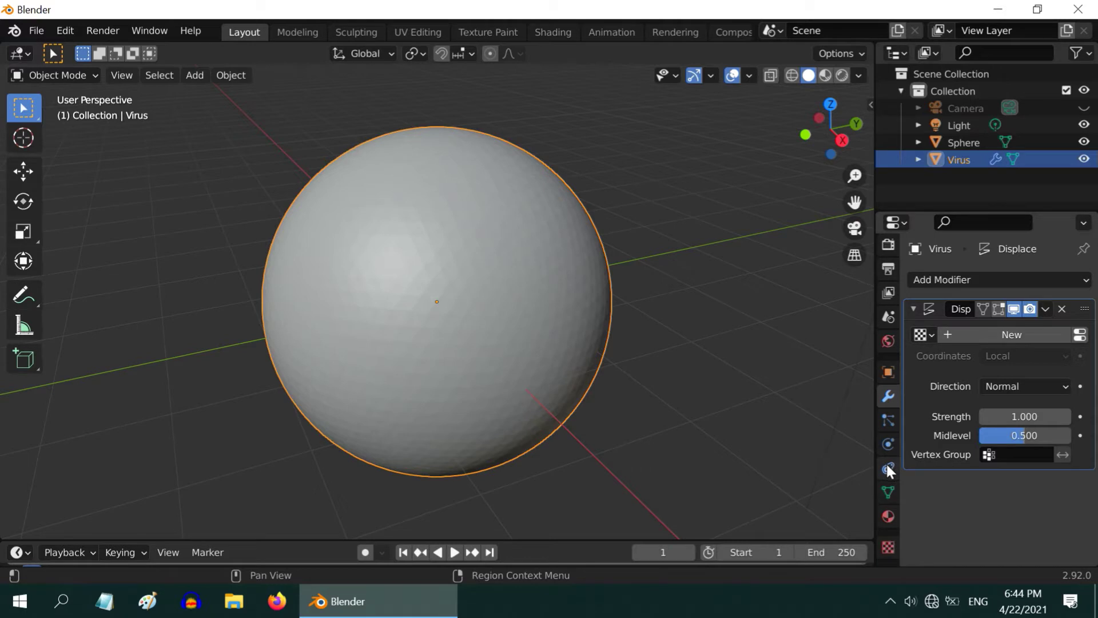
left_click(889, 544)
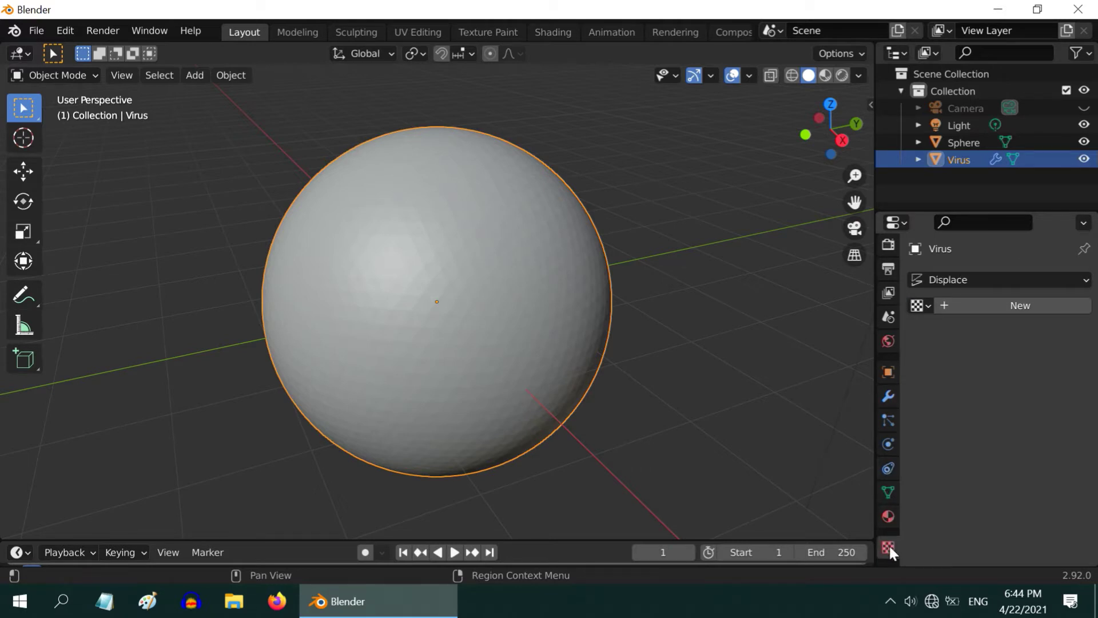
left_click(967, 312)
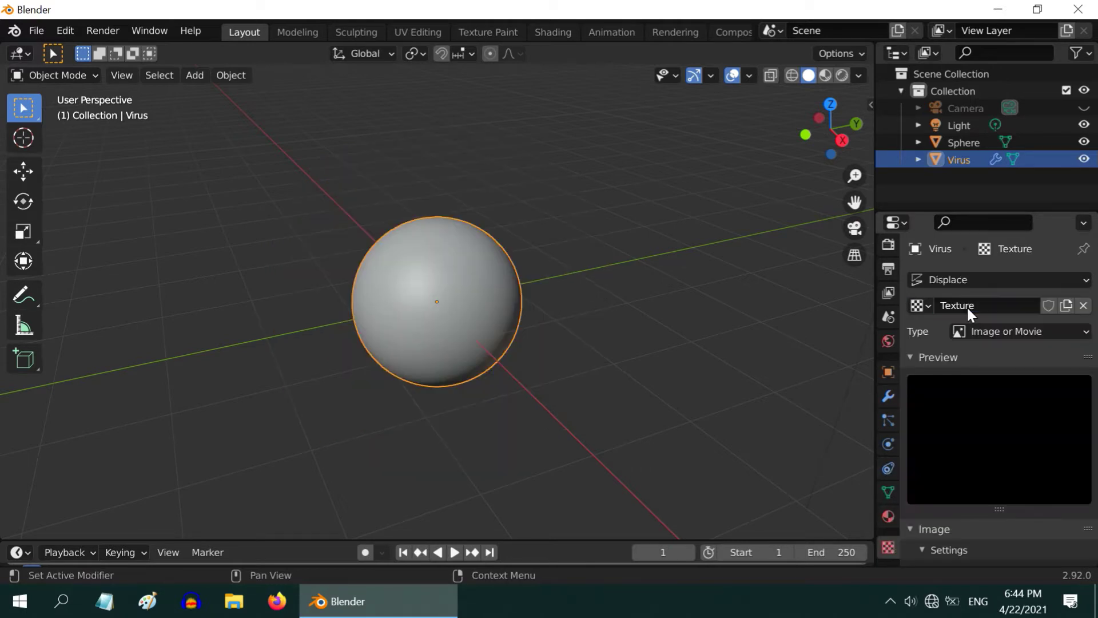
left_click(987, 331)
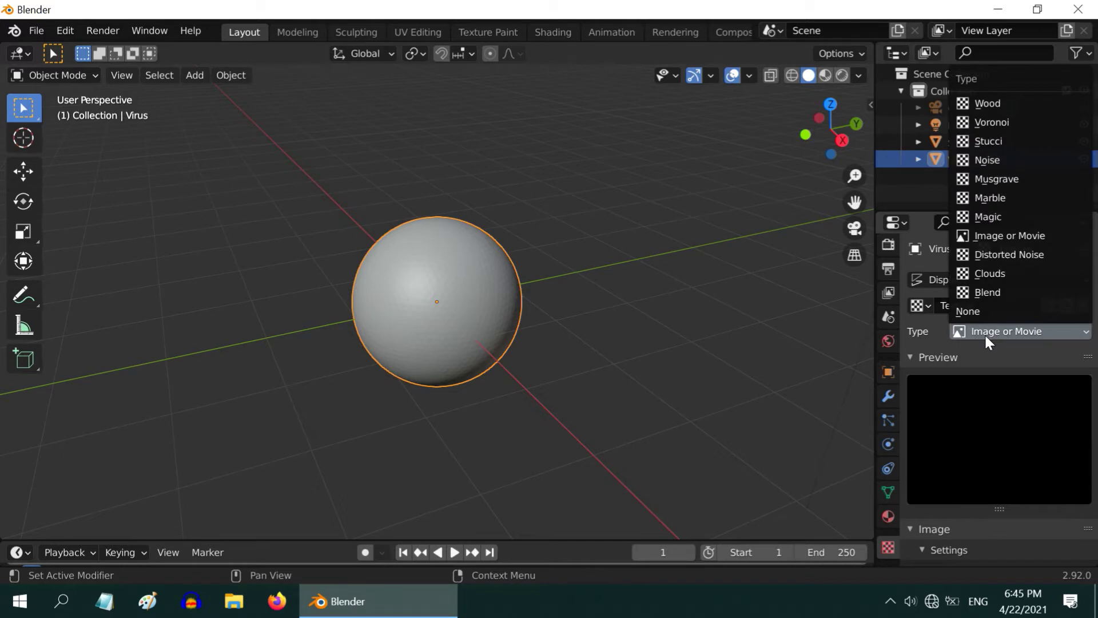
left_click(1009, 143)
scroll(956, 446, "down", 4)
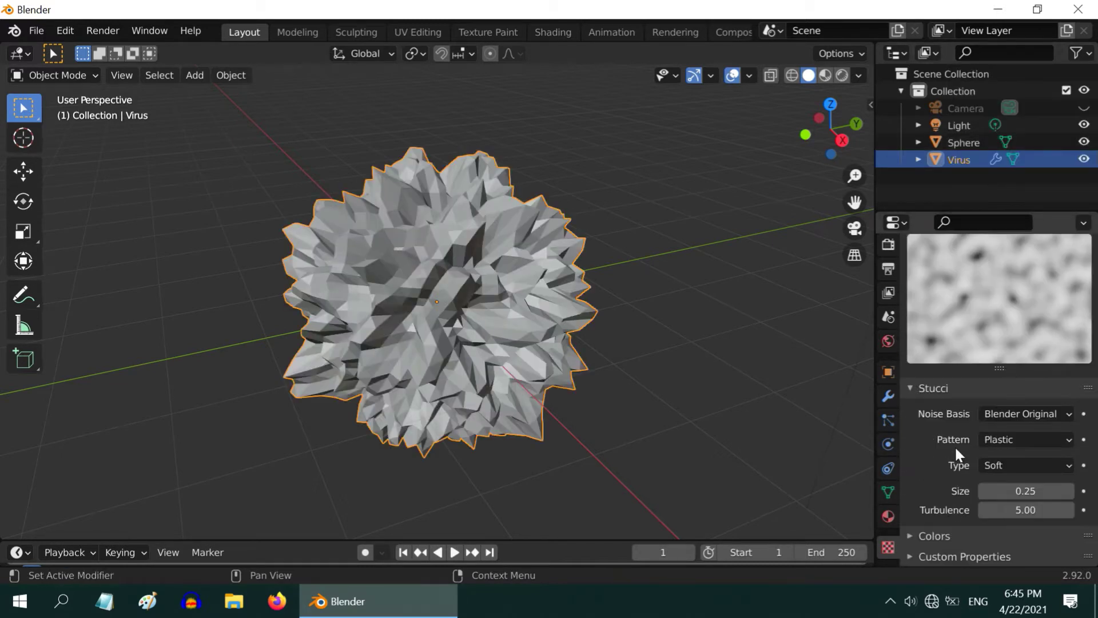
left_click(1034, 415)
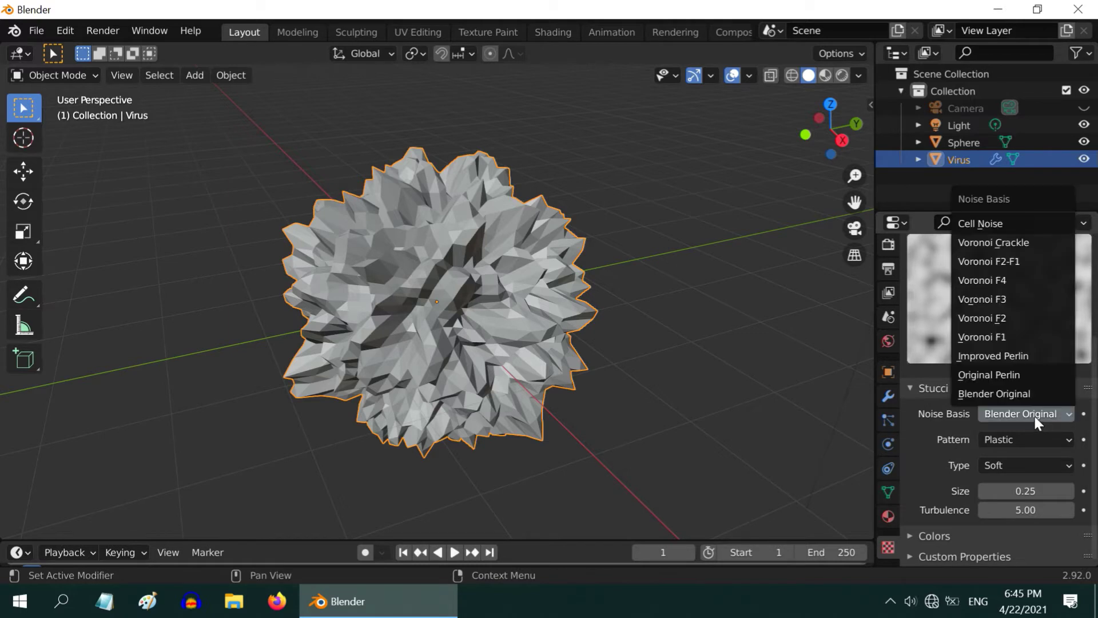
left_click(1012, 299)
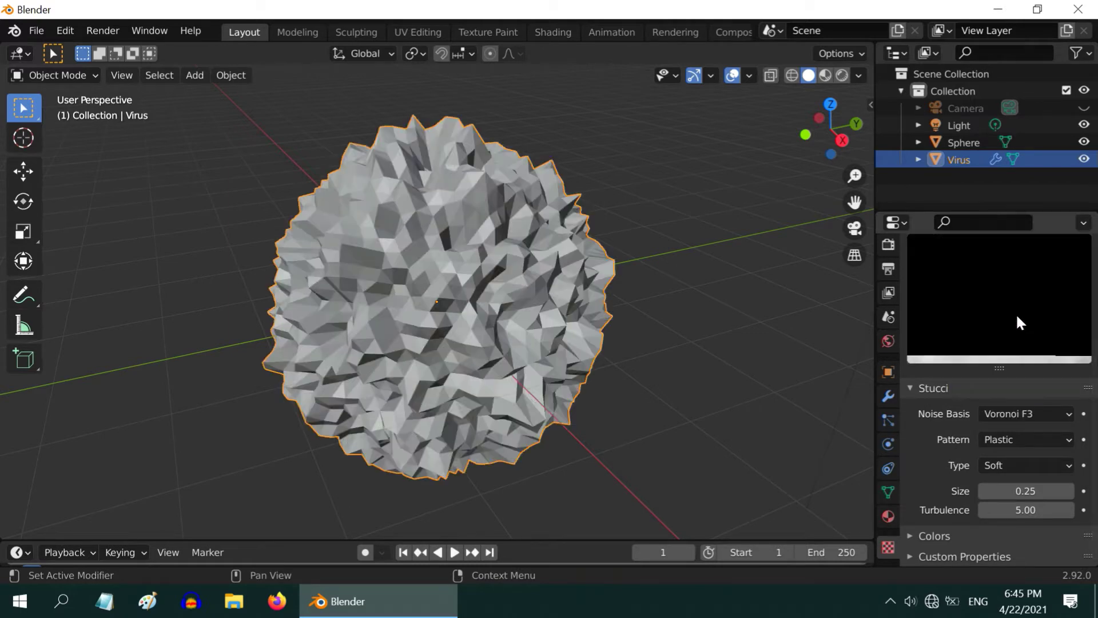
left_click(1011, 435)
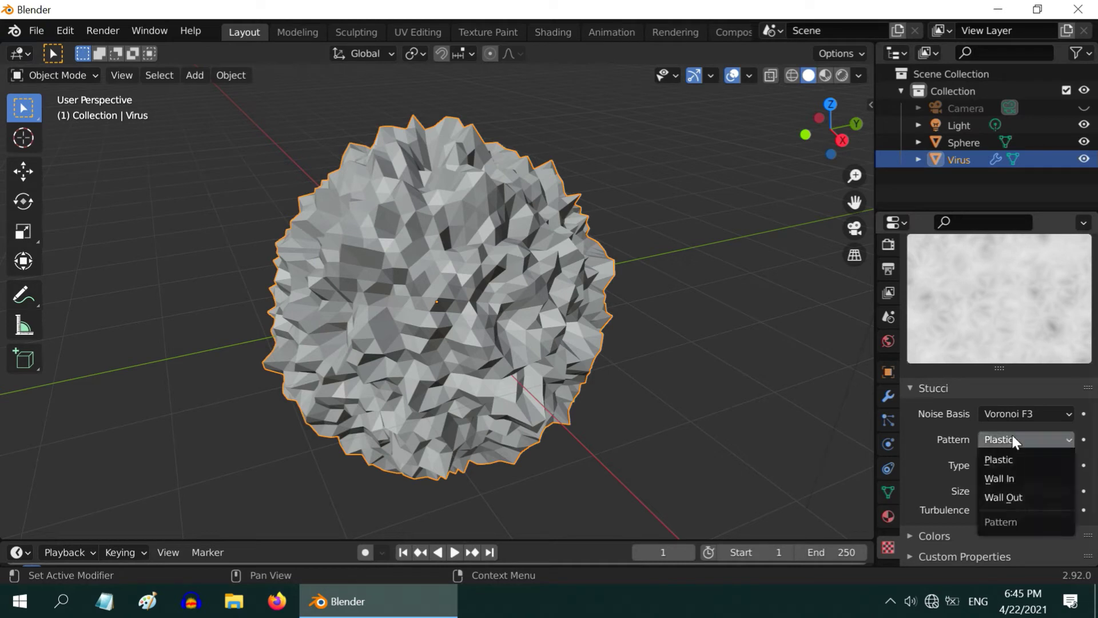
left_click(1015, 497)
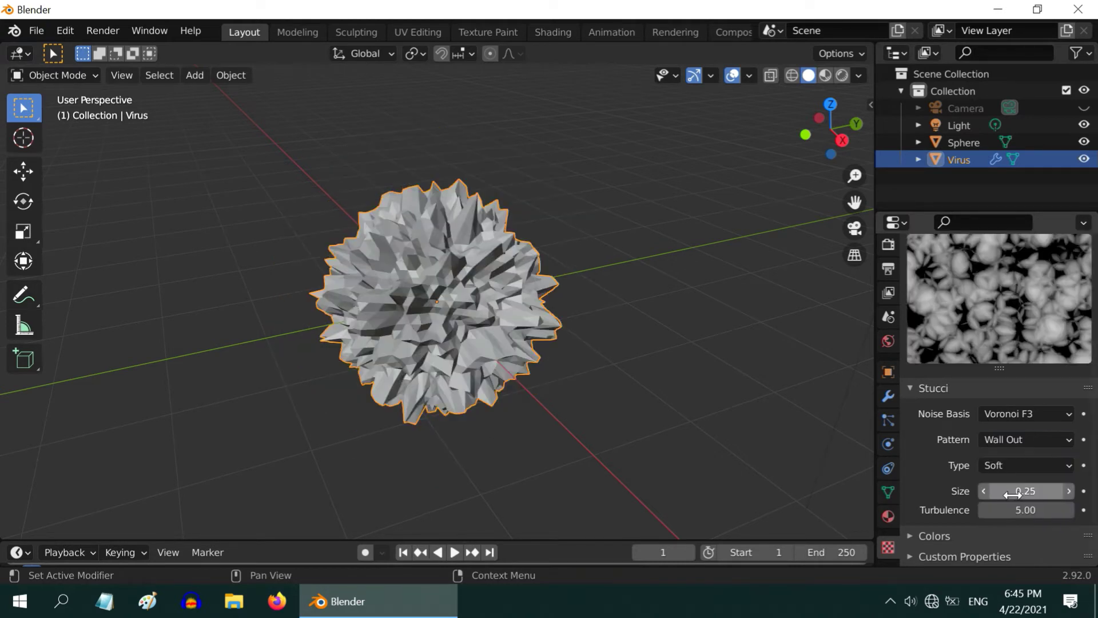
Step: Set displacement strength to 0.2, apply the modifier, and enlarge the sphere slightly
left_click(890, 395)
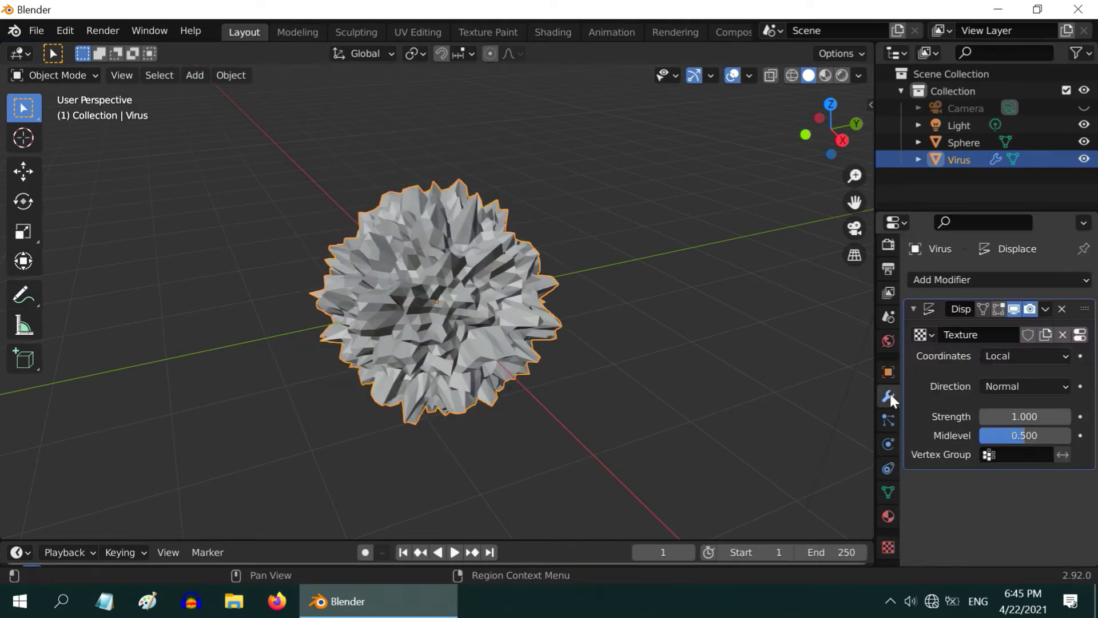
left_click(1045, 418)
type("1.0")
key("BackSpace")
key("BackSpace")
key("BackSpace")
type("0.2")
key("Return")
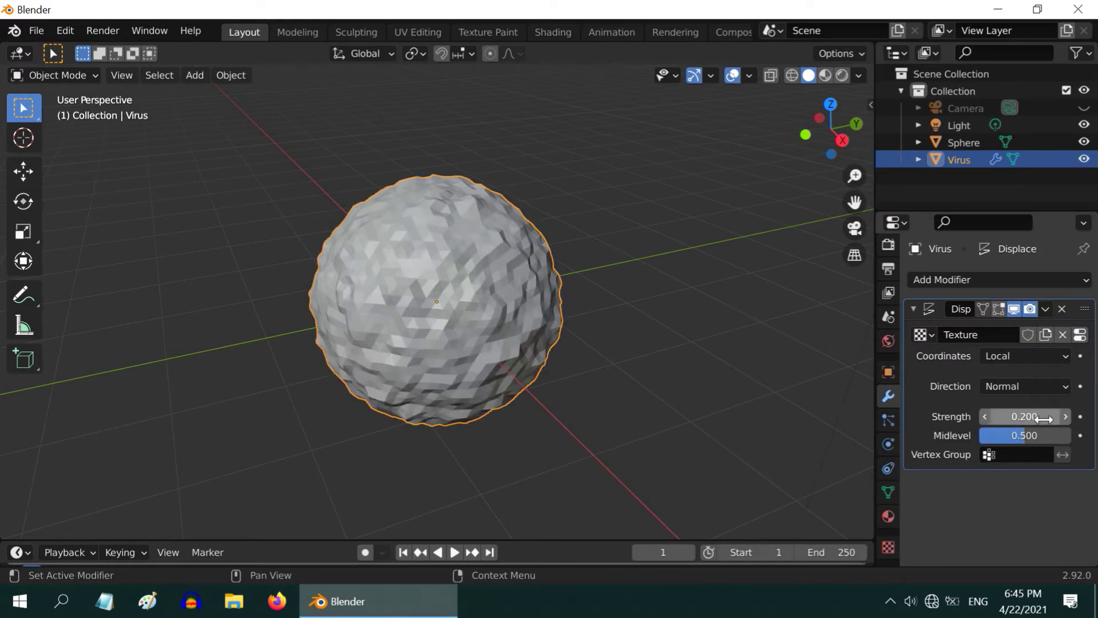
left_click(1045, 309)
left_click(998, 332)
key("s")
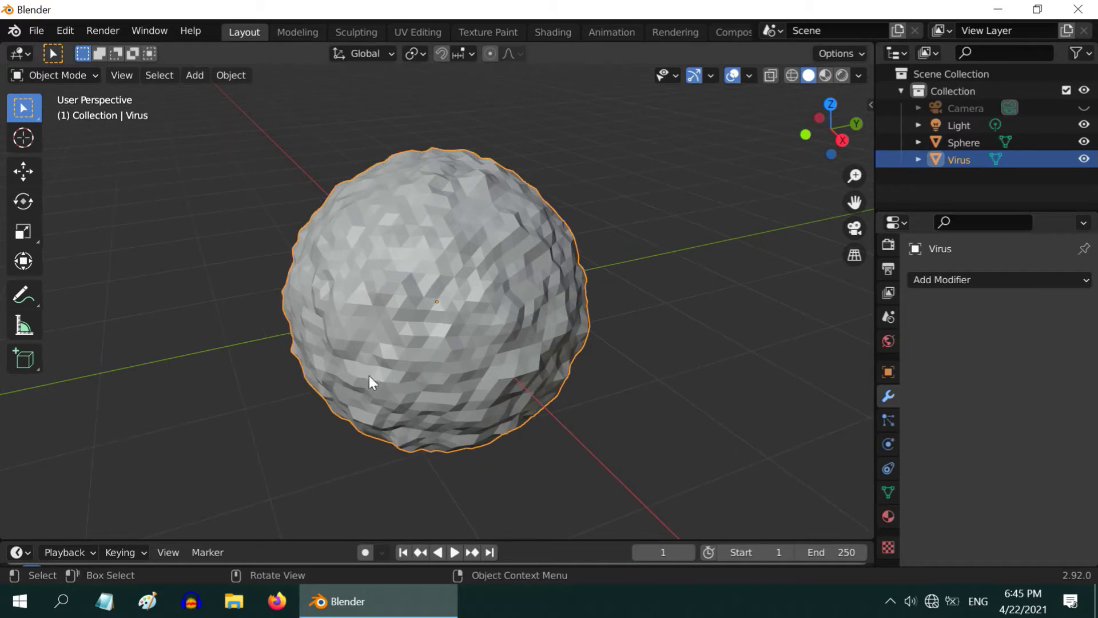
Step: In Edit Mode with face select, run Randomize on the Virus mesh
left_click(76, 78)
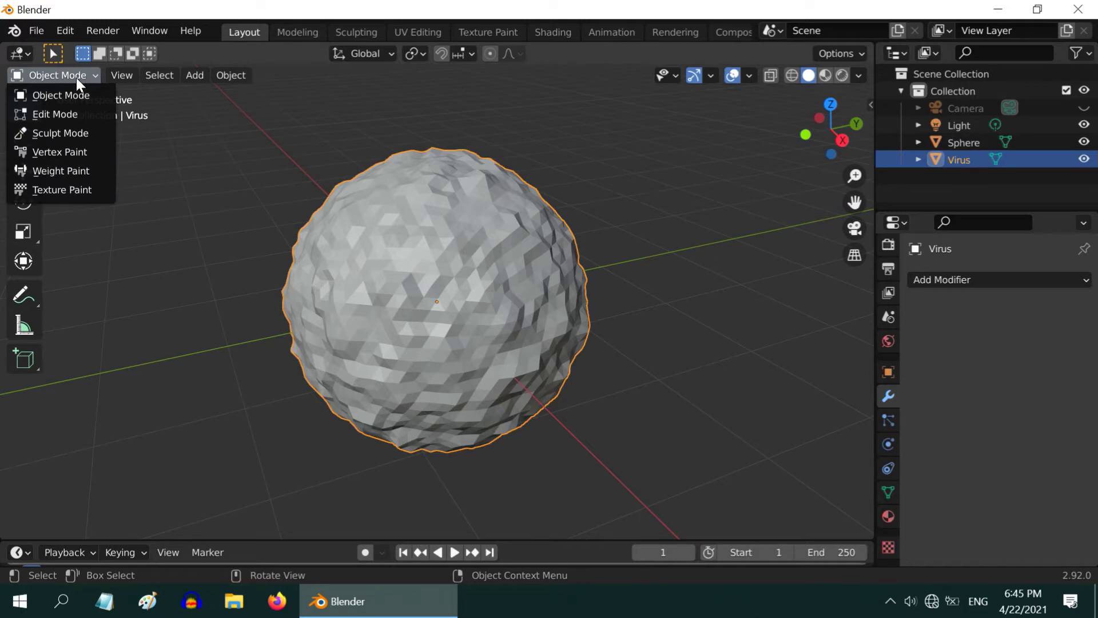
left_click(78, 108)
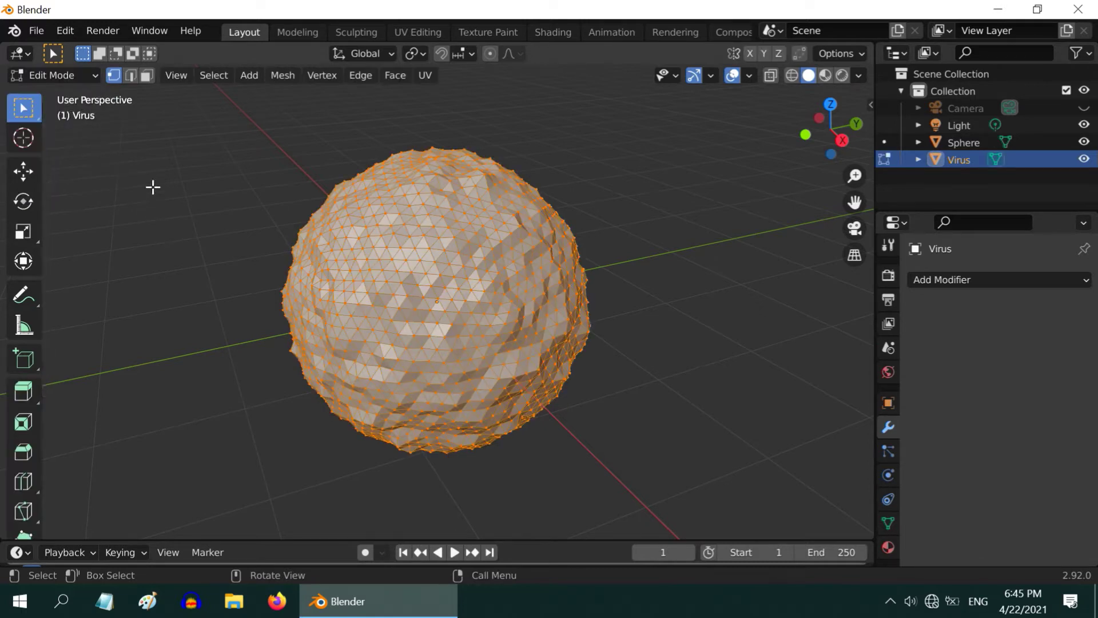
left_click(147, 76)
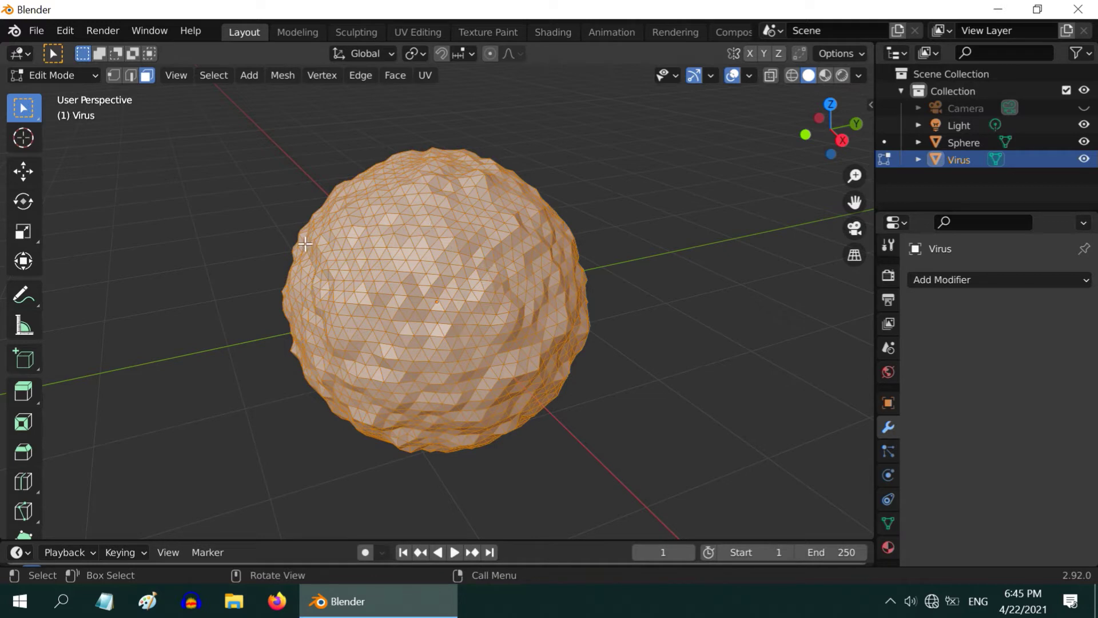
left_click(281, 77)
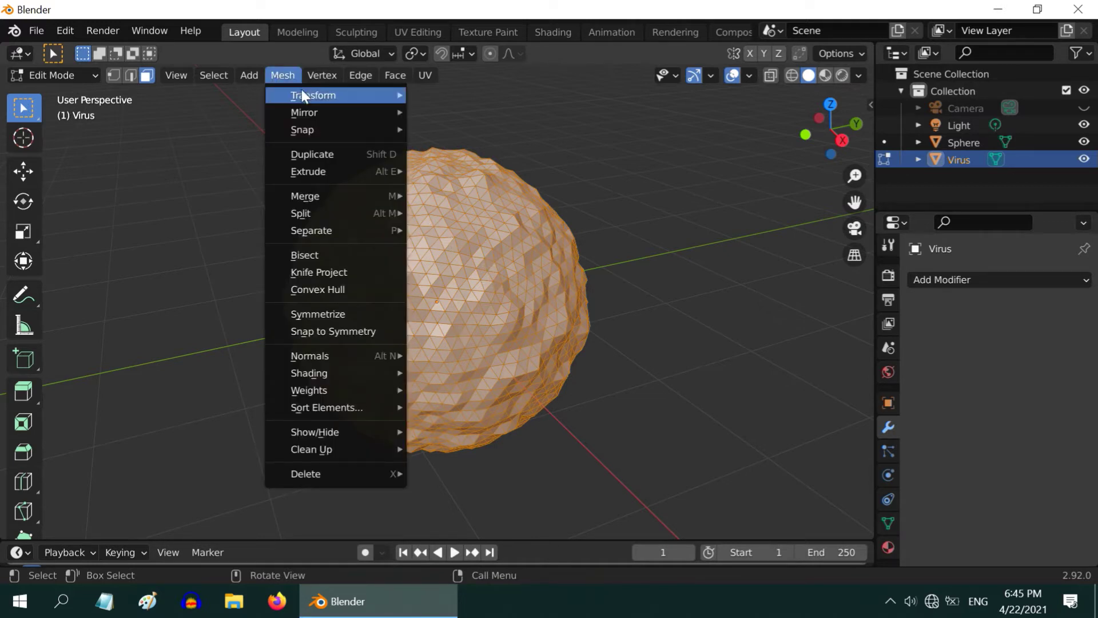
mouse_move(314, 96)
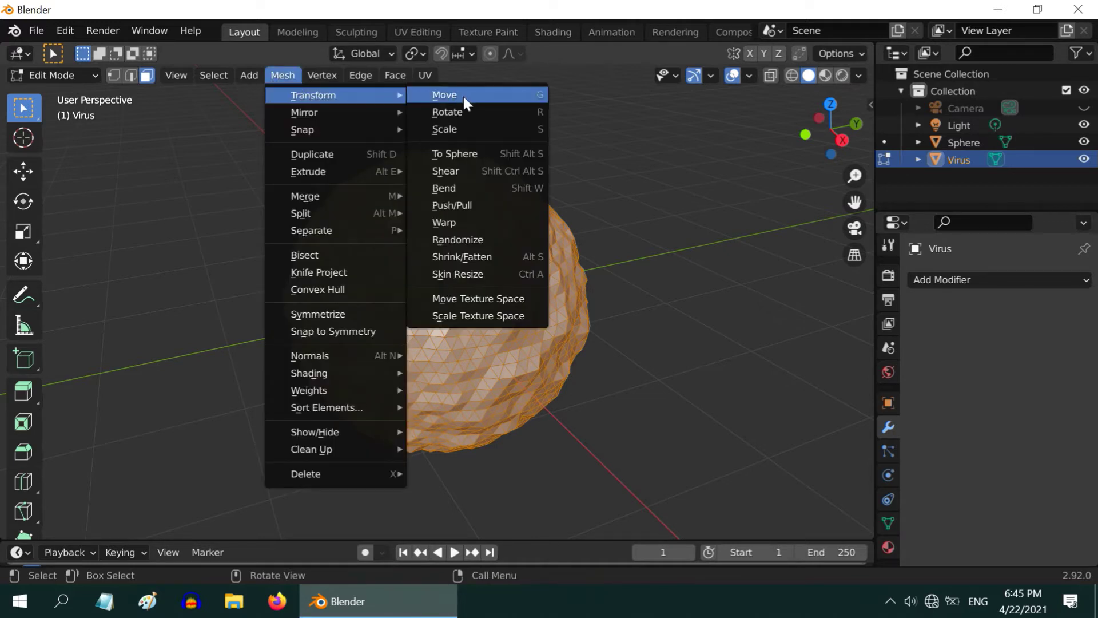
left_click(466, 238)
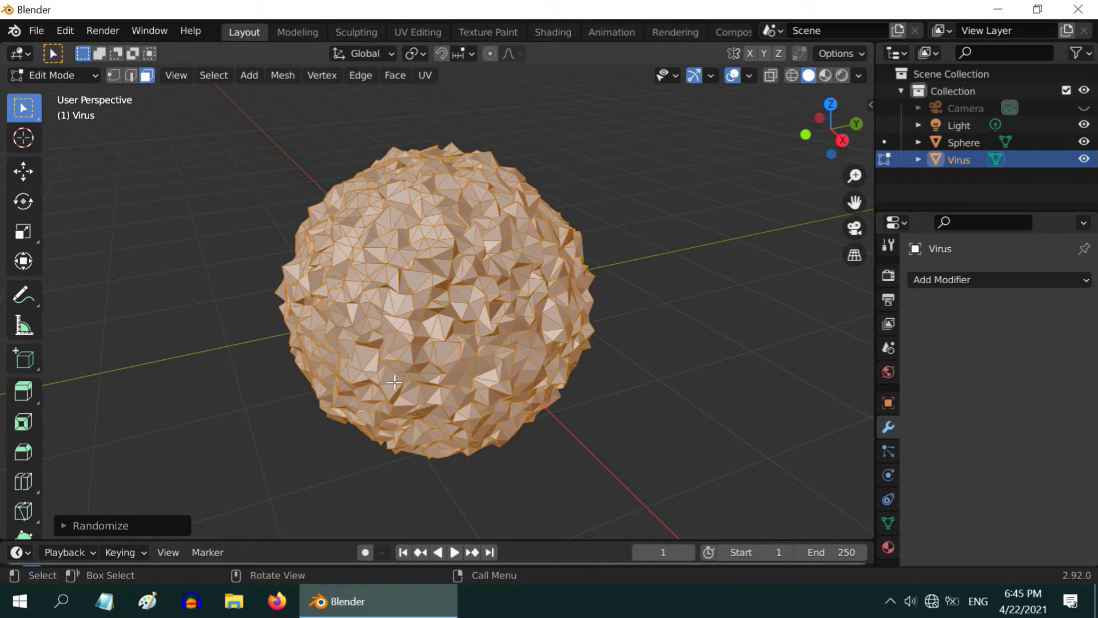
Step: Set the randomize amount to 0.05 m and return to Object Mode
left_click(63, 524)
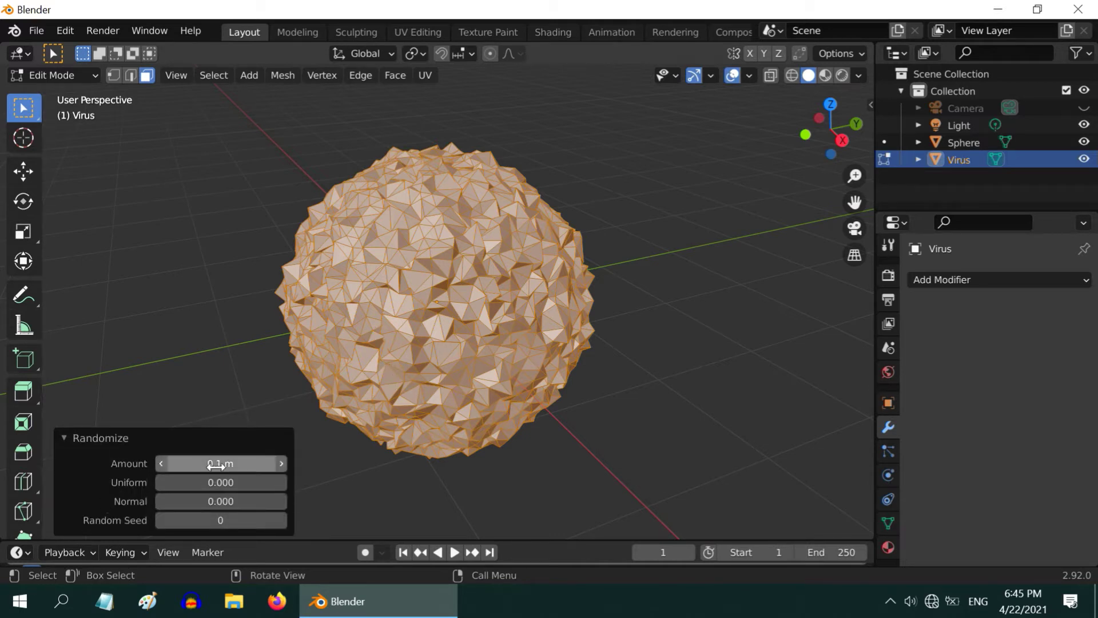
left_click(239, 465)
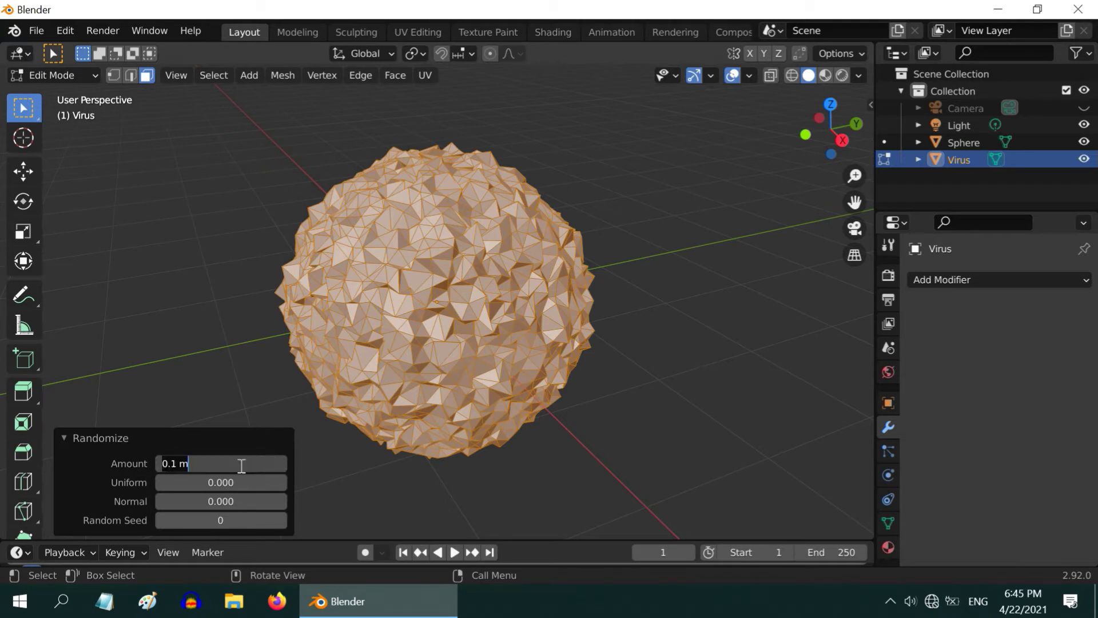
type("0.05")
key("Return")
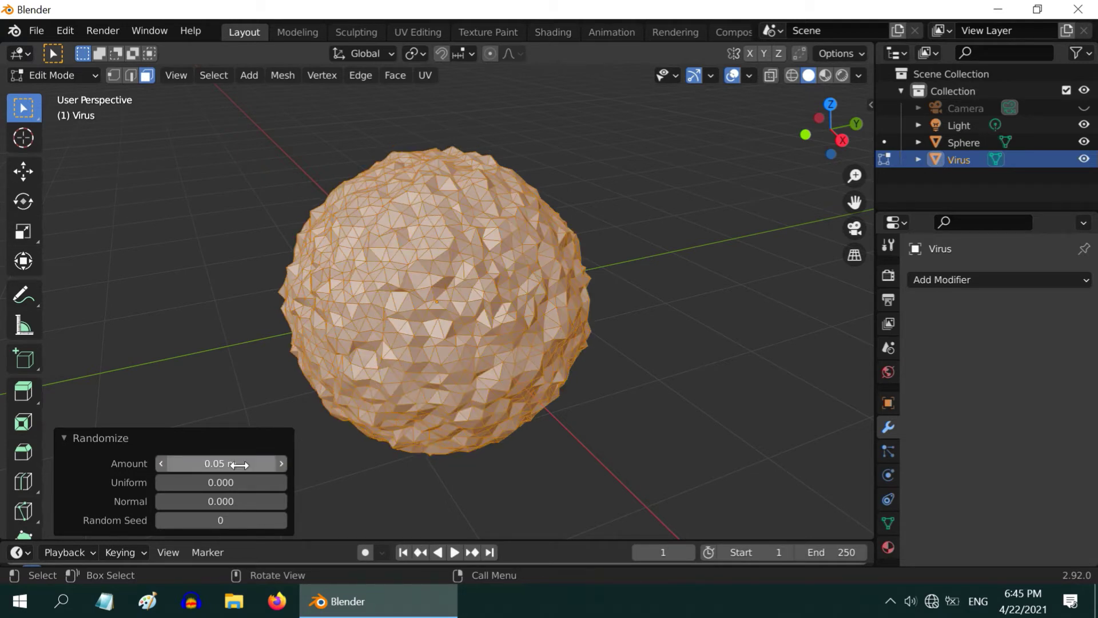
left_click(63, 437)
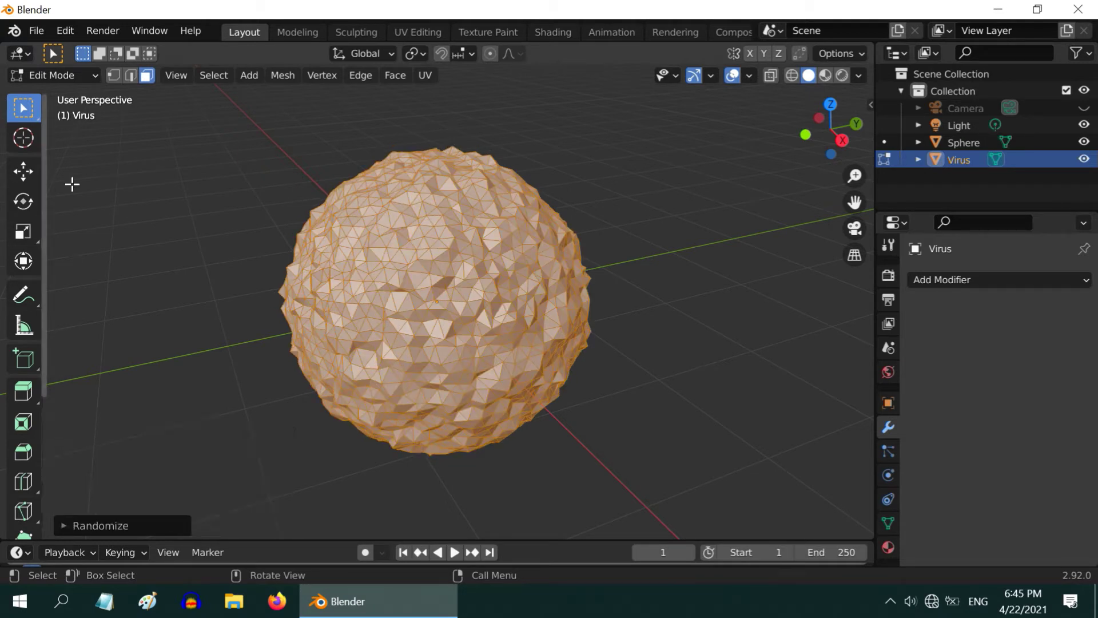
left_click(74, 76)
left_click(74, 92)
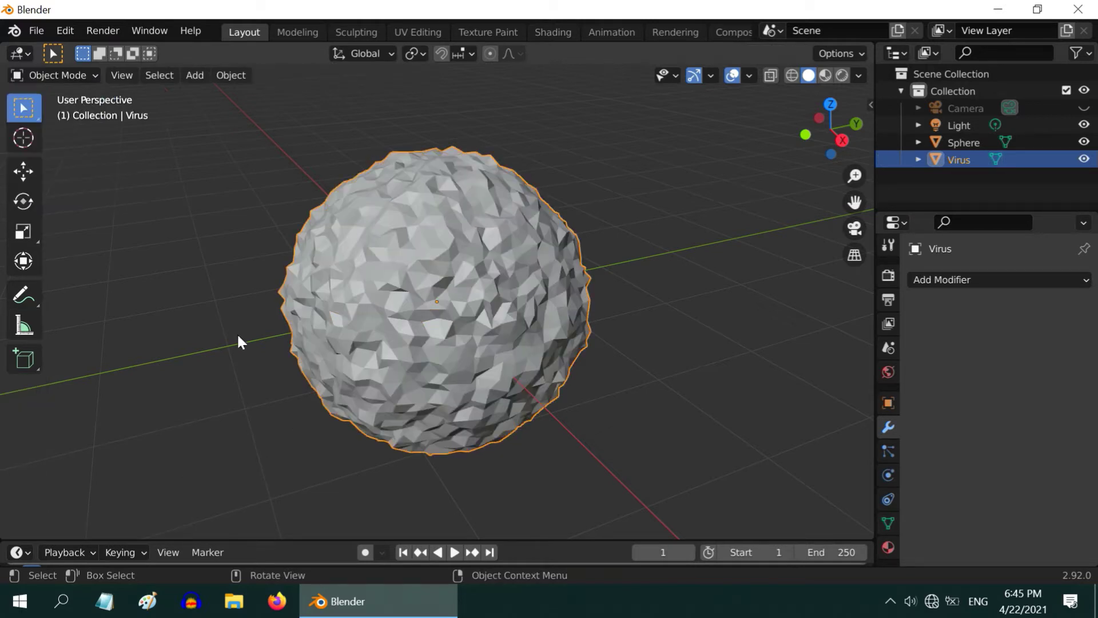
Step: In rendered preview, parent the Sphere to Virus with Ctrl+P so copies tile its faces
left_click(842, 76)
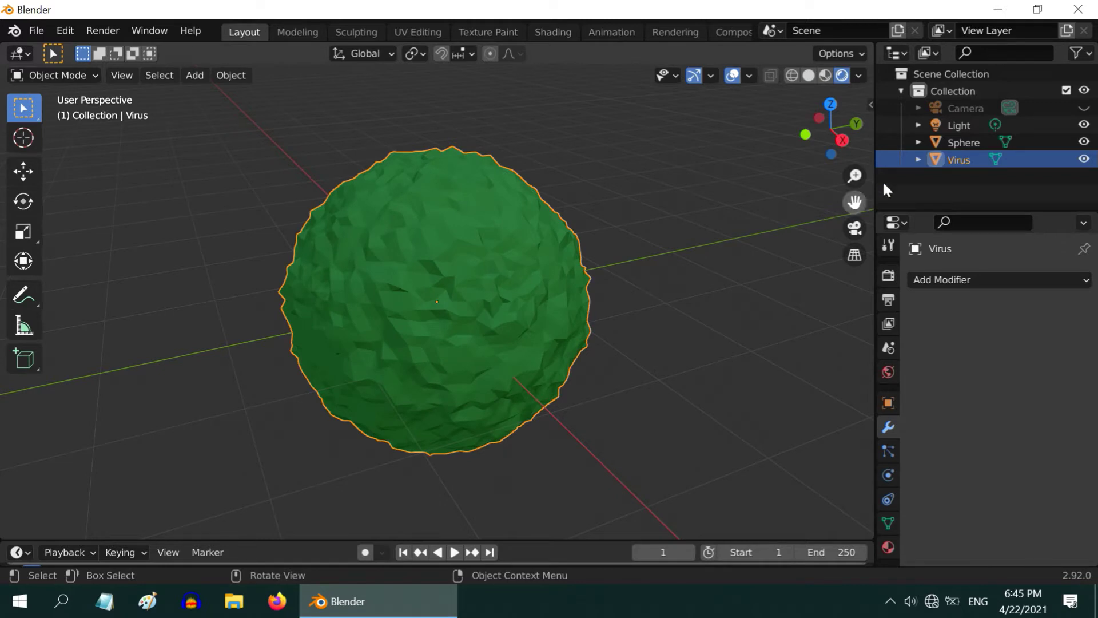
left_click(957, 141)
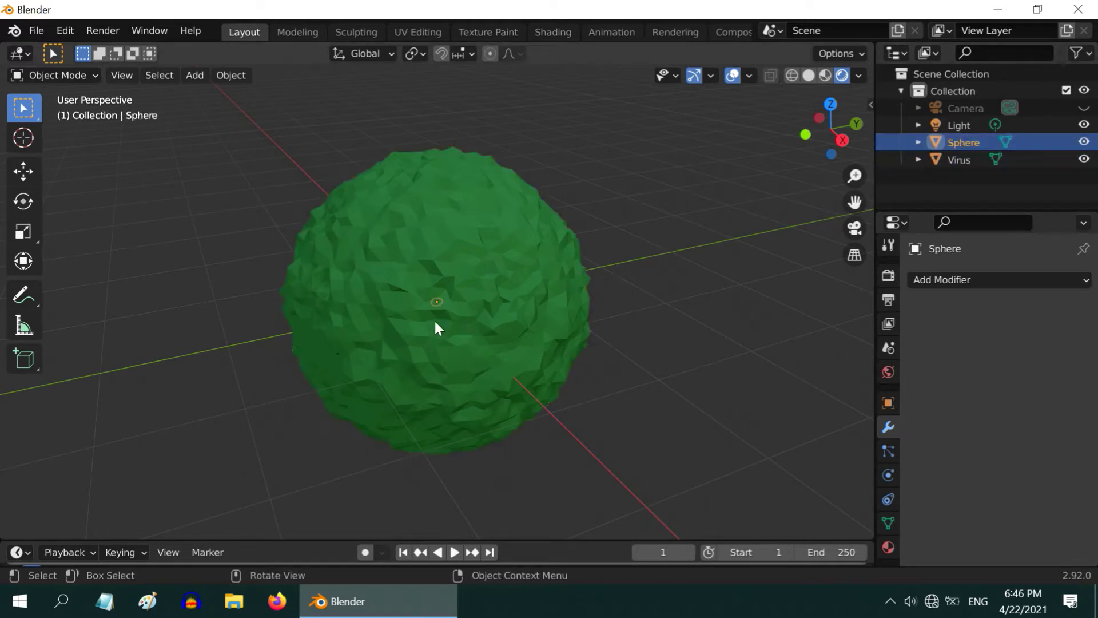
scroll(441, 308, "up", 3)
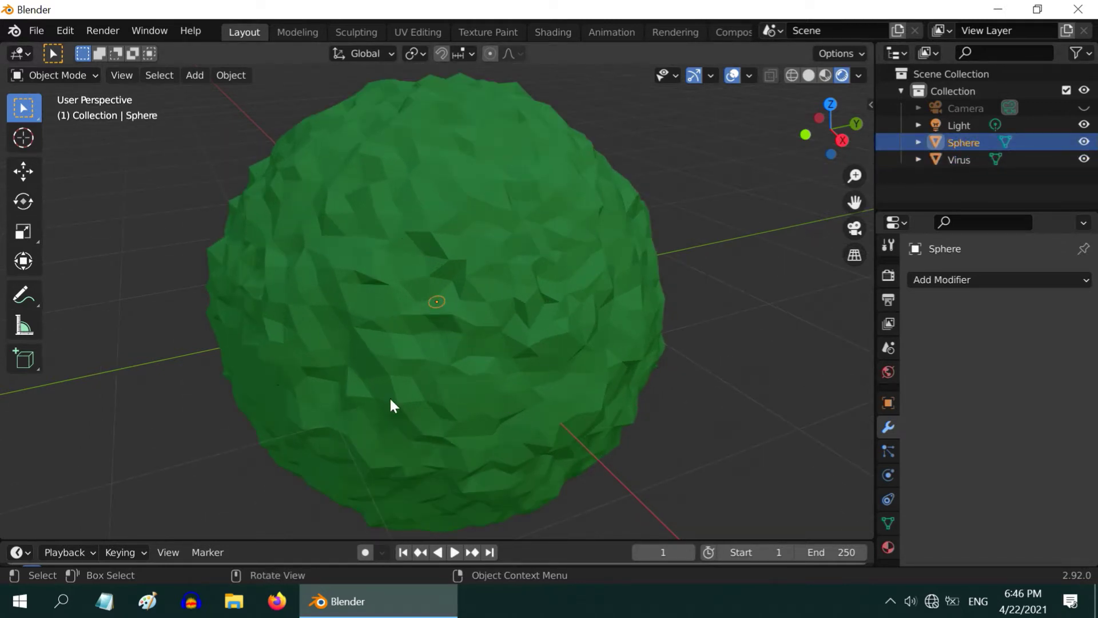
scroll(467, 368, "down", 2)
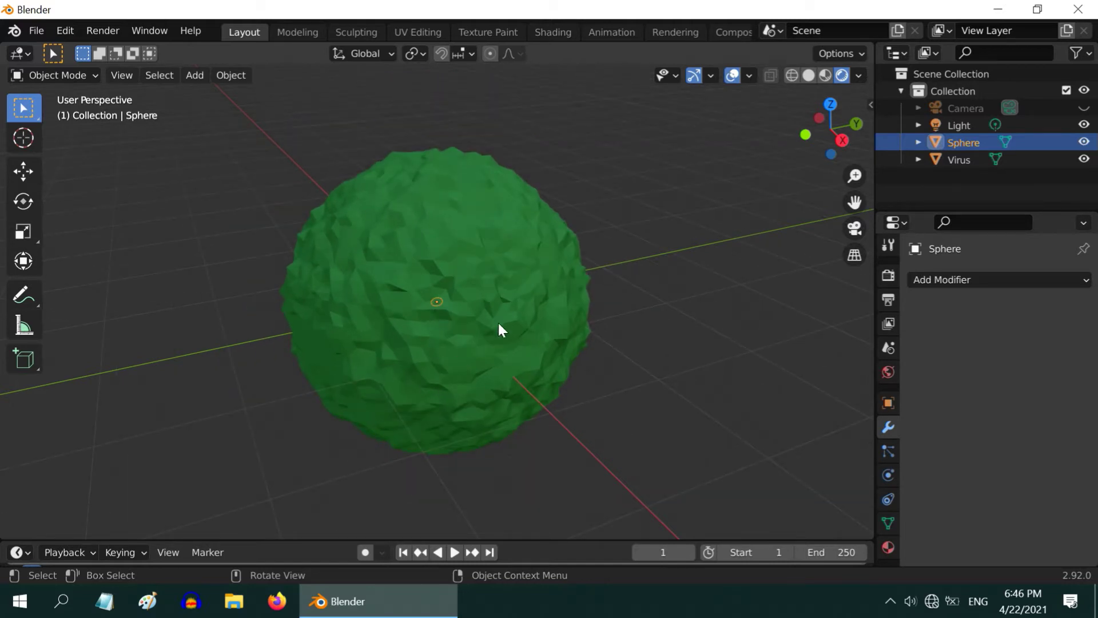
key("shift")
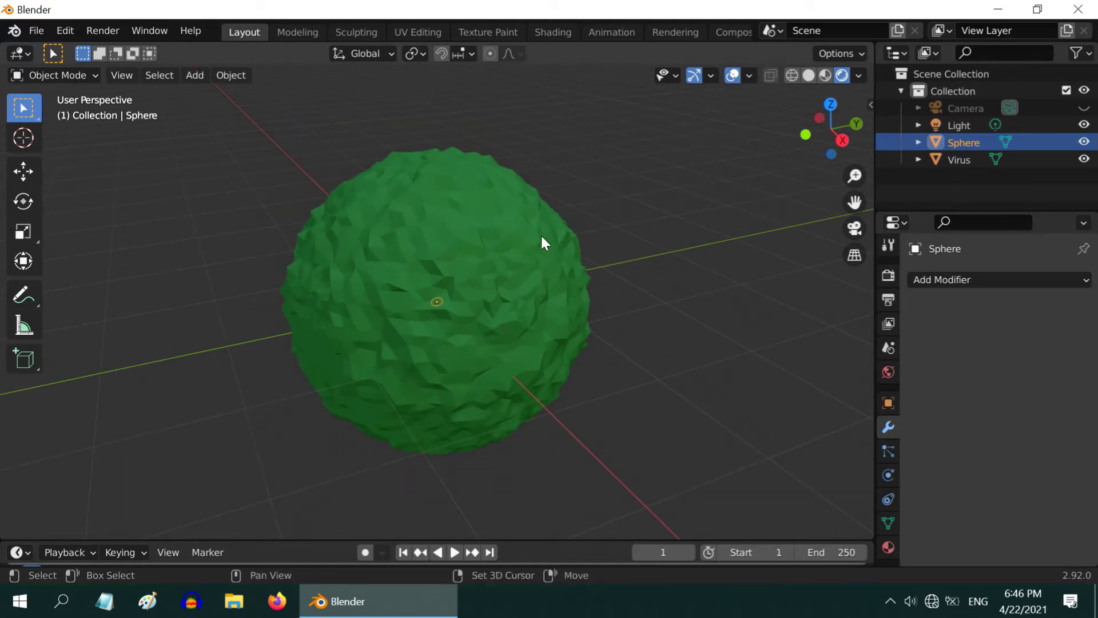
left_click(543, 234, "shift")
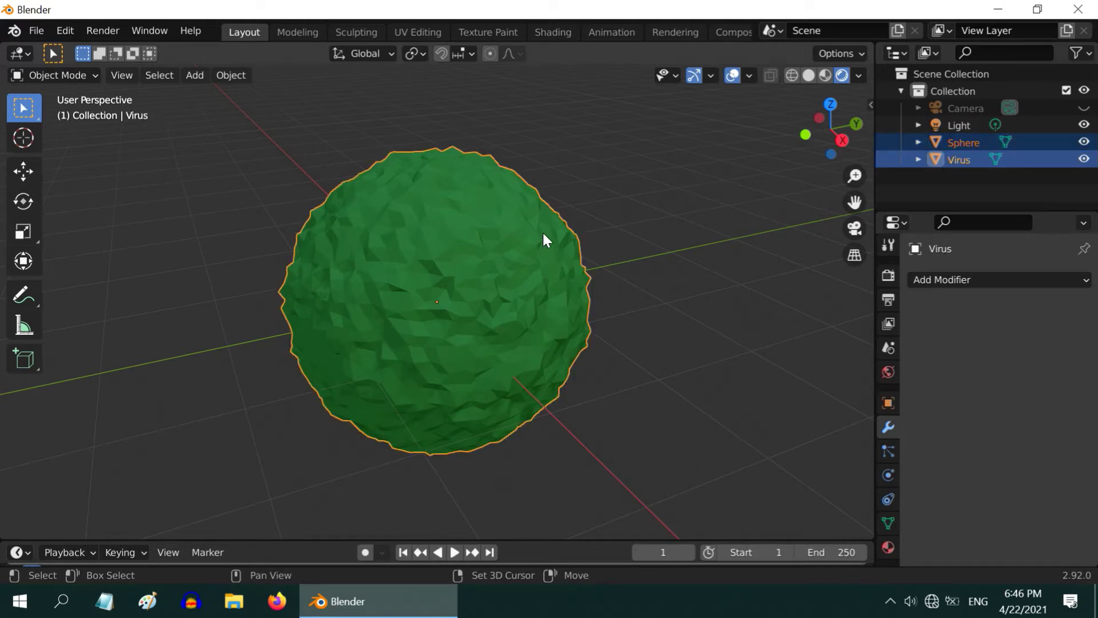
key("ctrl+p")
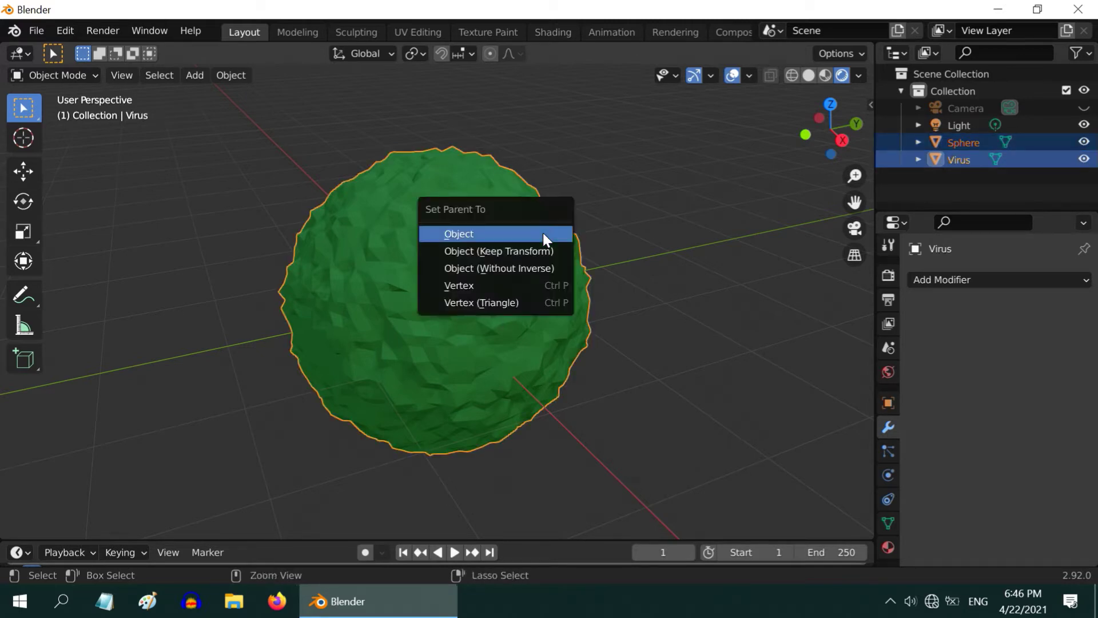
left_click(472, 286)
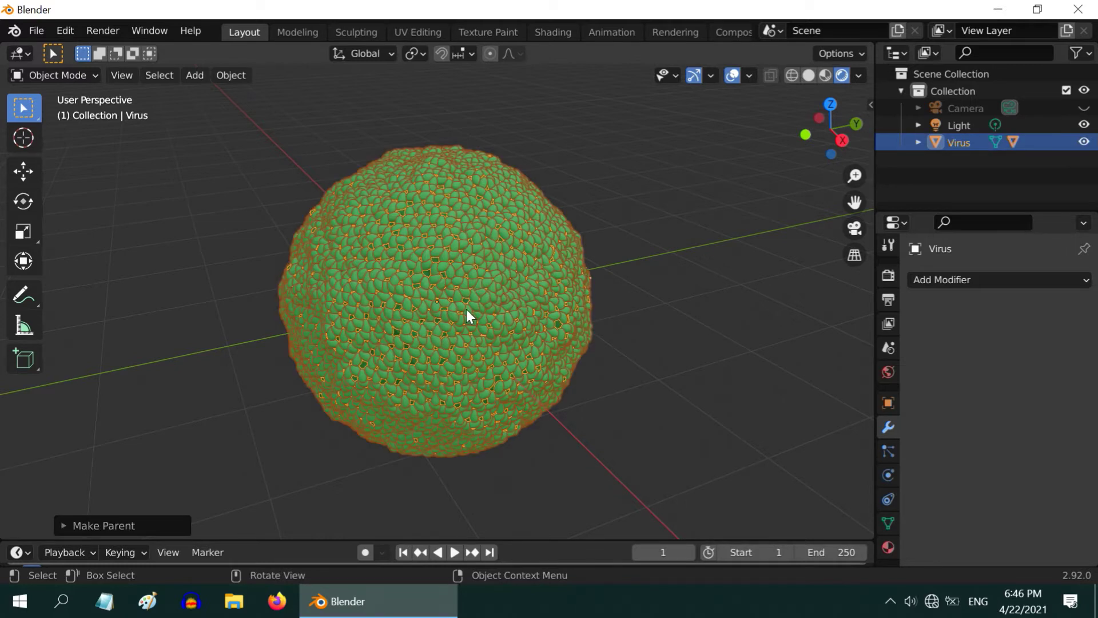
scroll(459, 319, "up", 2)
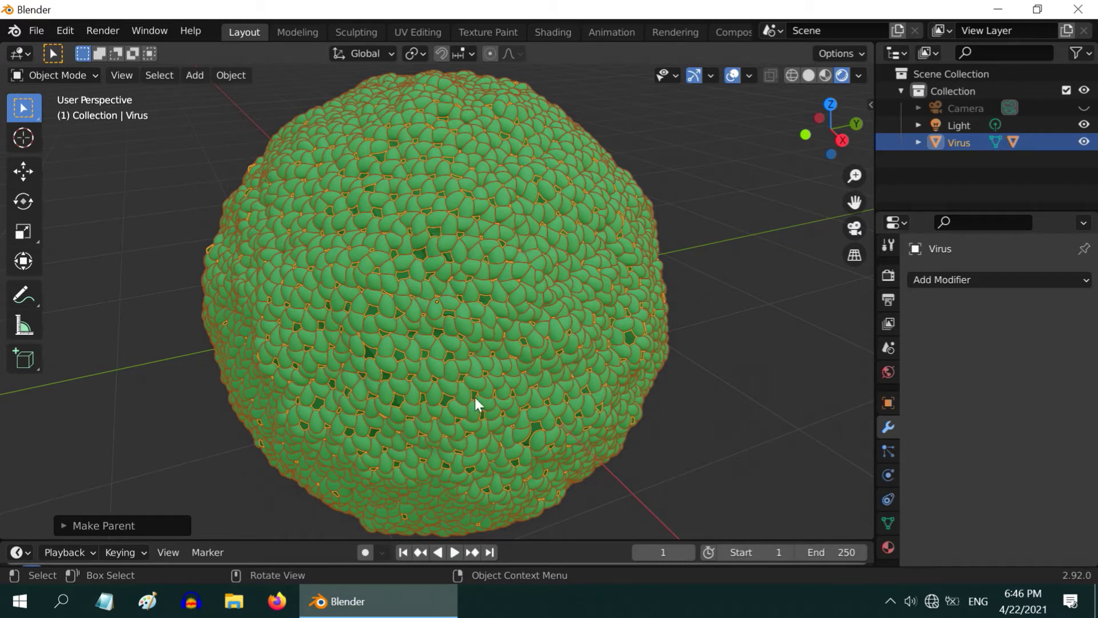
scroll(476, 400, "down", 3)
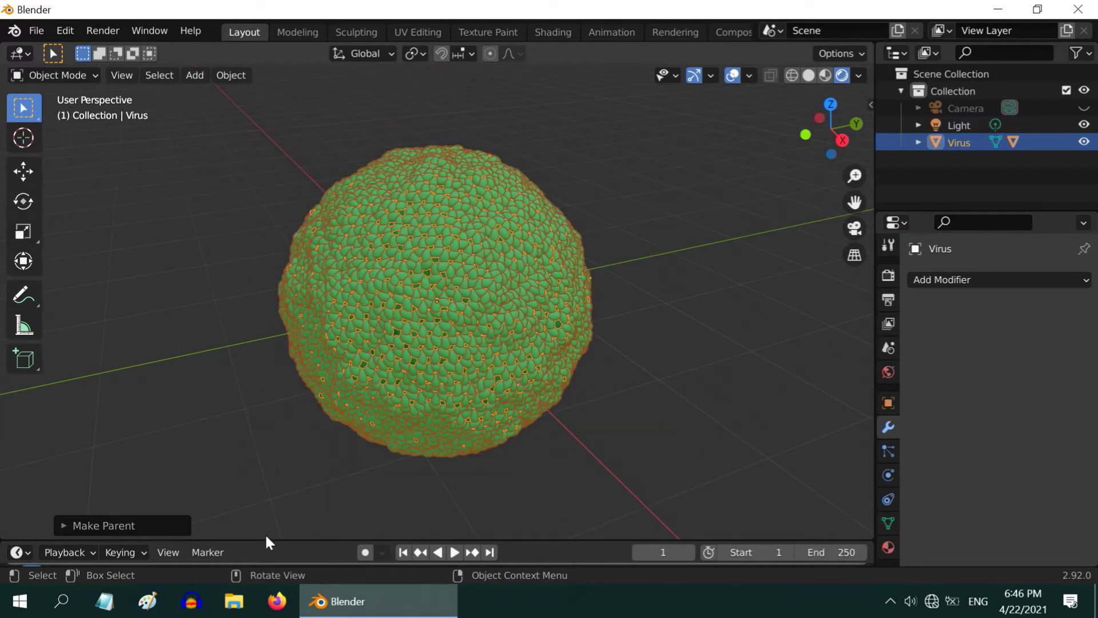
Step: Split the 3D view vertically into two side-by-side viewports, widening the left one
right_click(266, 540)
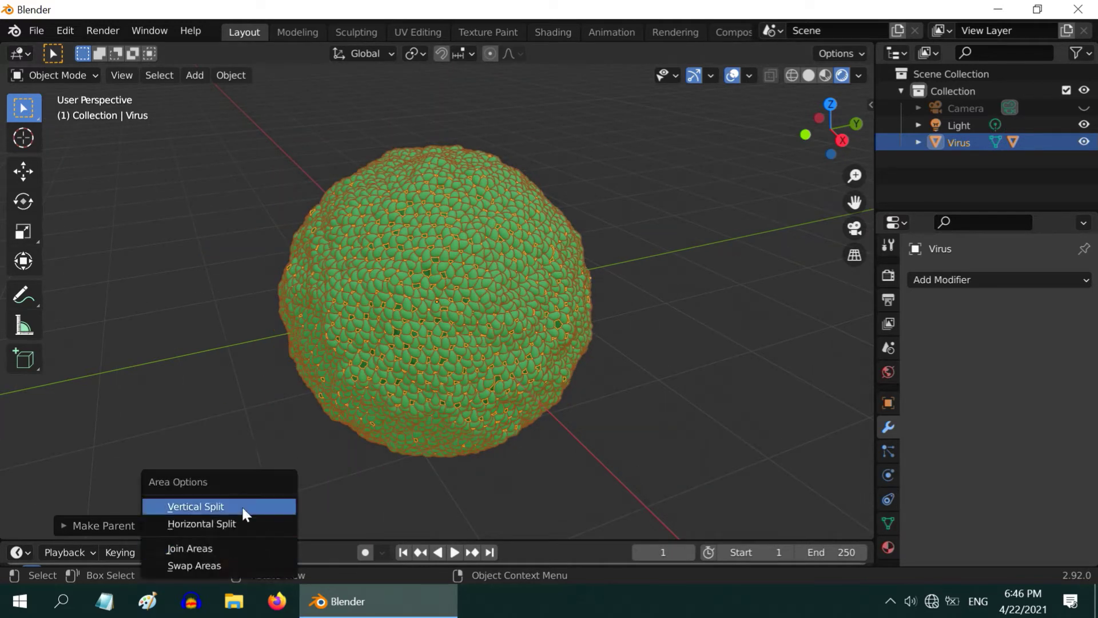
left_click(242, 507)
left_click(405, 402)
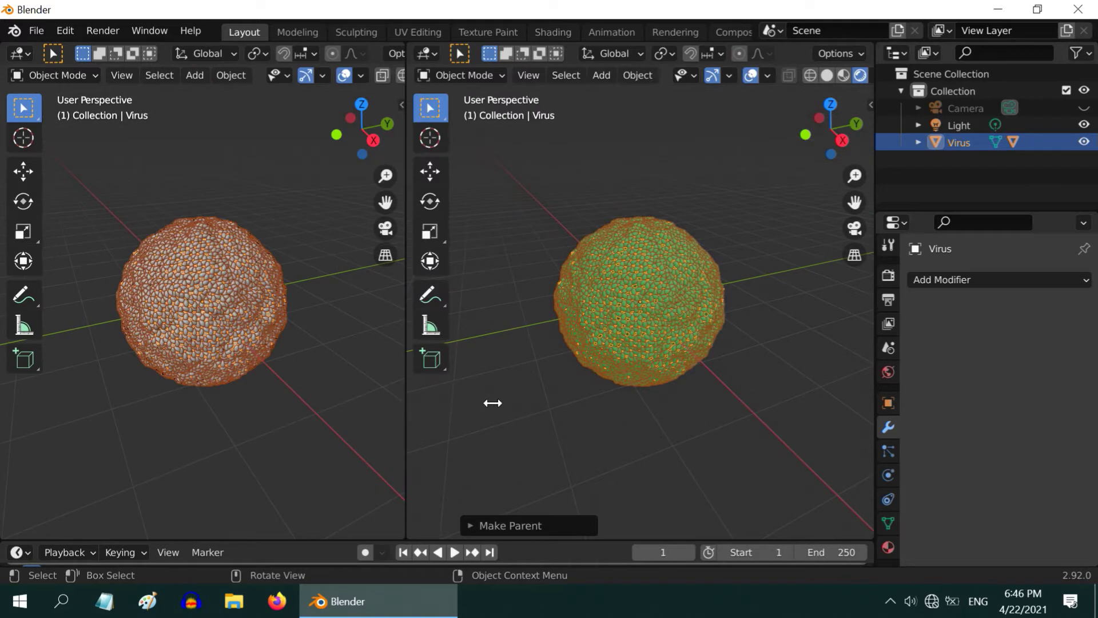
left_click_drag(405, 404, 586, 403)
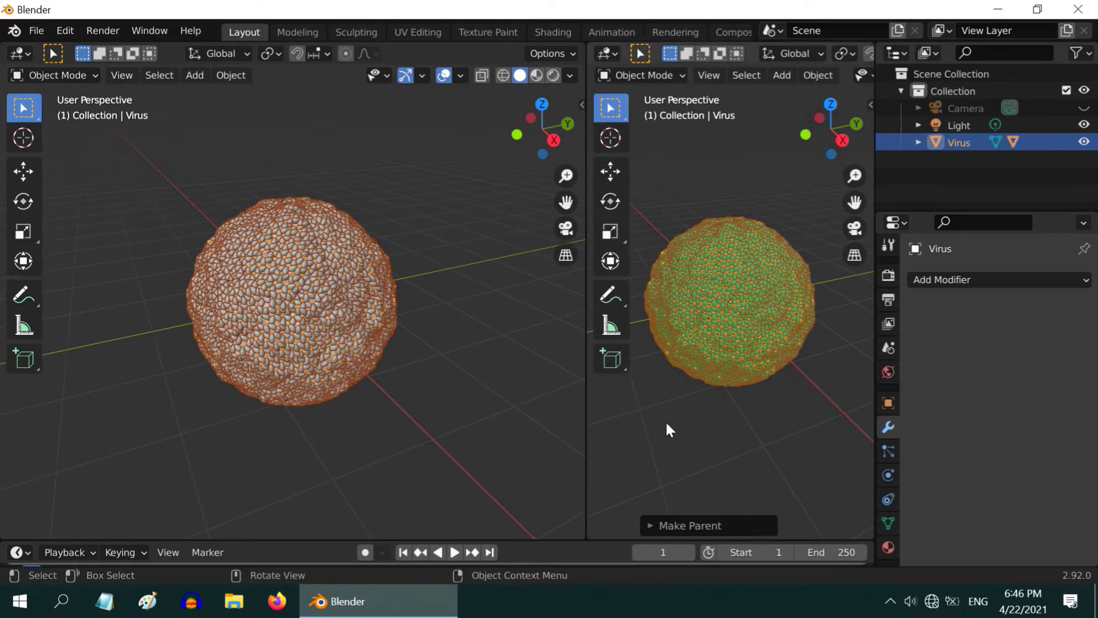
scroll(666, 424, "up", 2)
Step: Deselect Virus, expand its children in the Outliner, and select Sphere
left_click(674, 444)
left_click(919, 142)
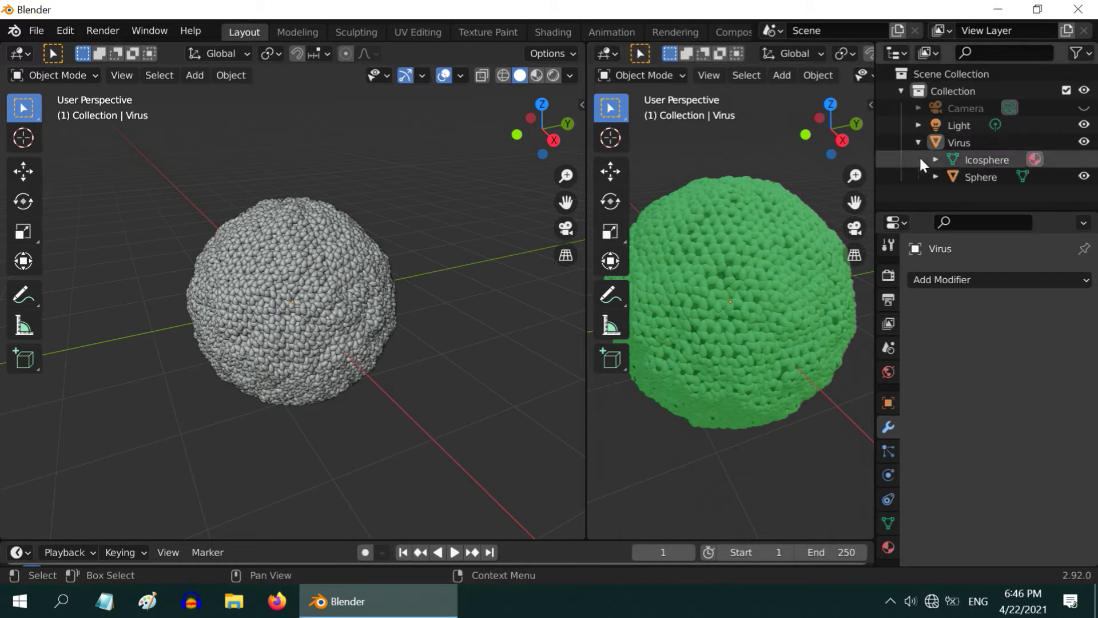
left_click(978, 178)
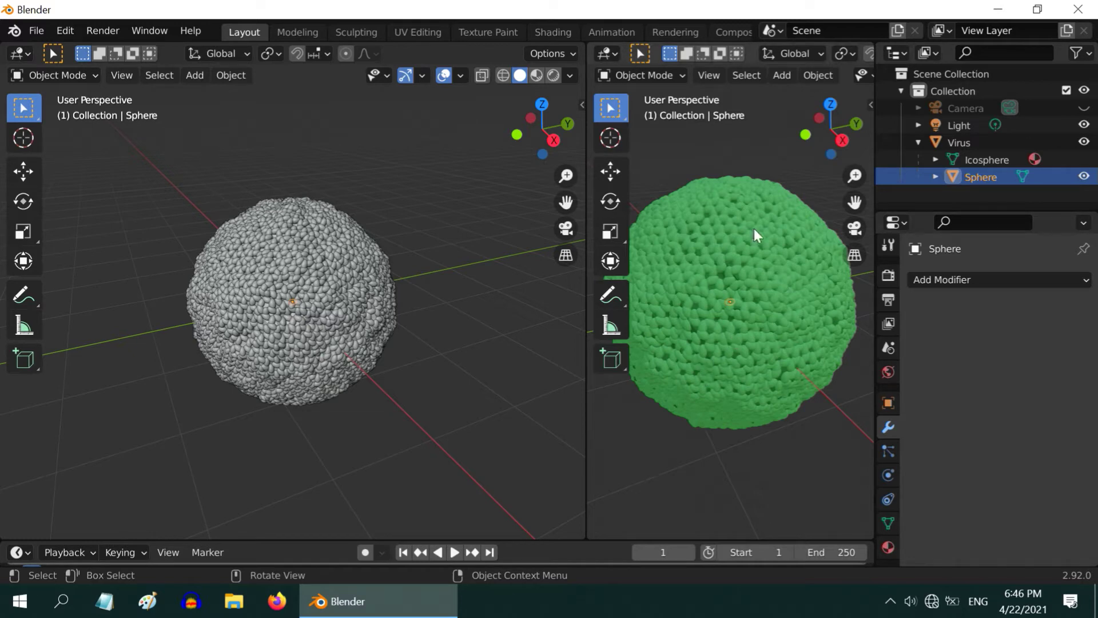
Step: Turn the left area into the Shader Editor showing the Sphere's material nodes
left_click(21, 53)
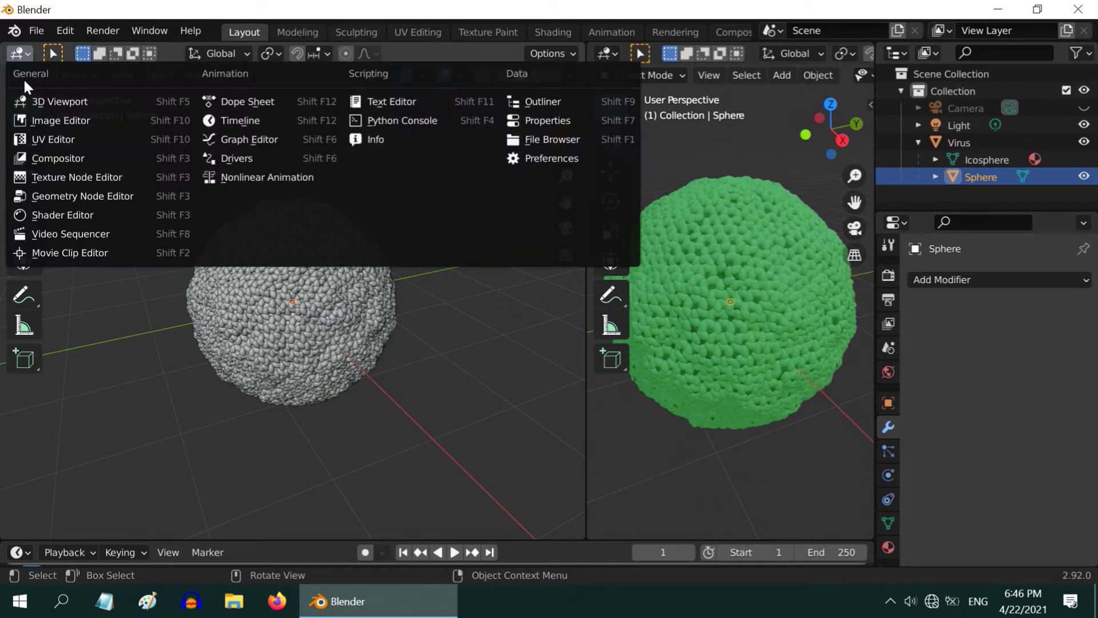
left_click(64, 216)
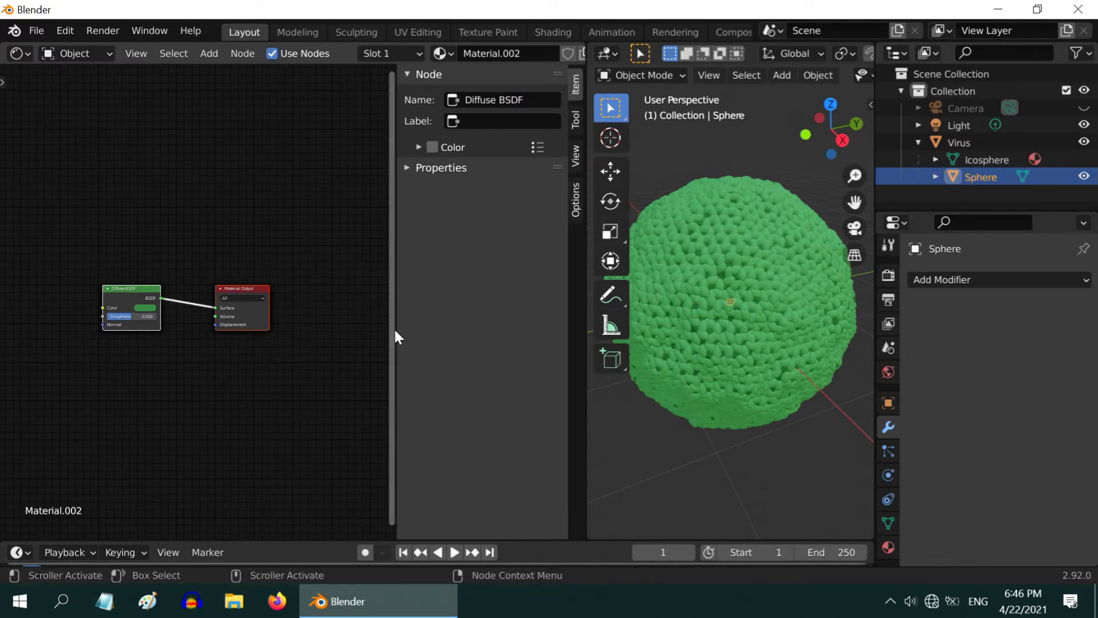
left_click_drag(396, 332, 569, 334)
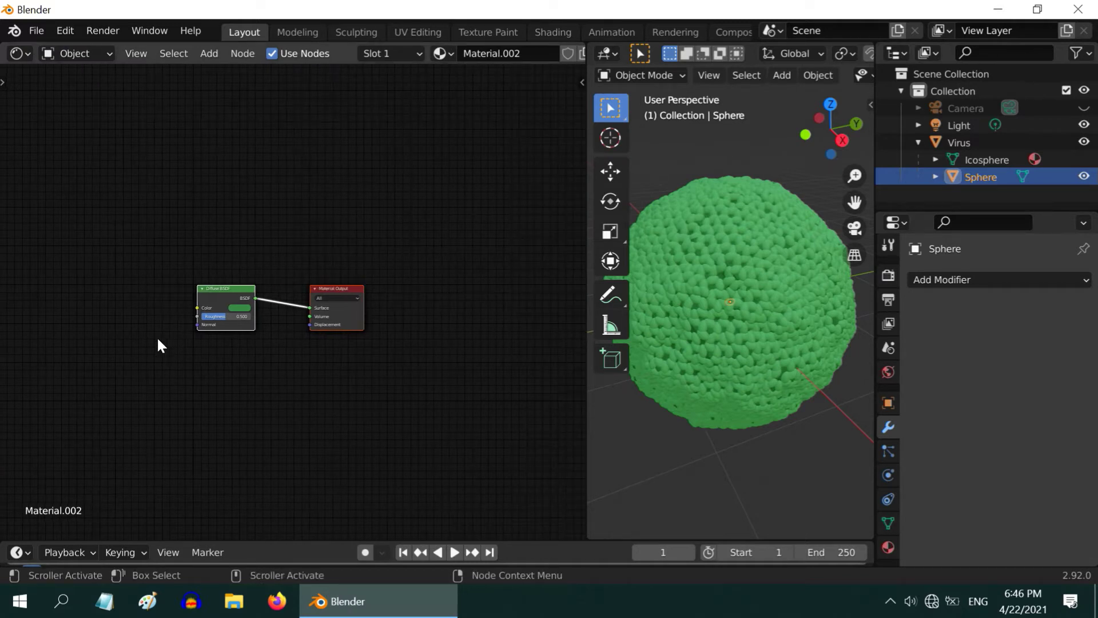
scroll(157, 336, "up", 2)
scroll(156, 344, "up", 1)
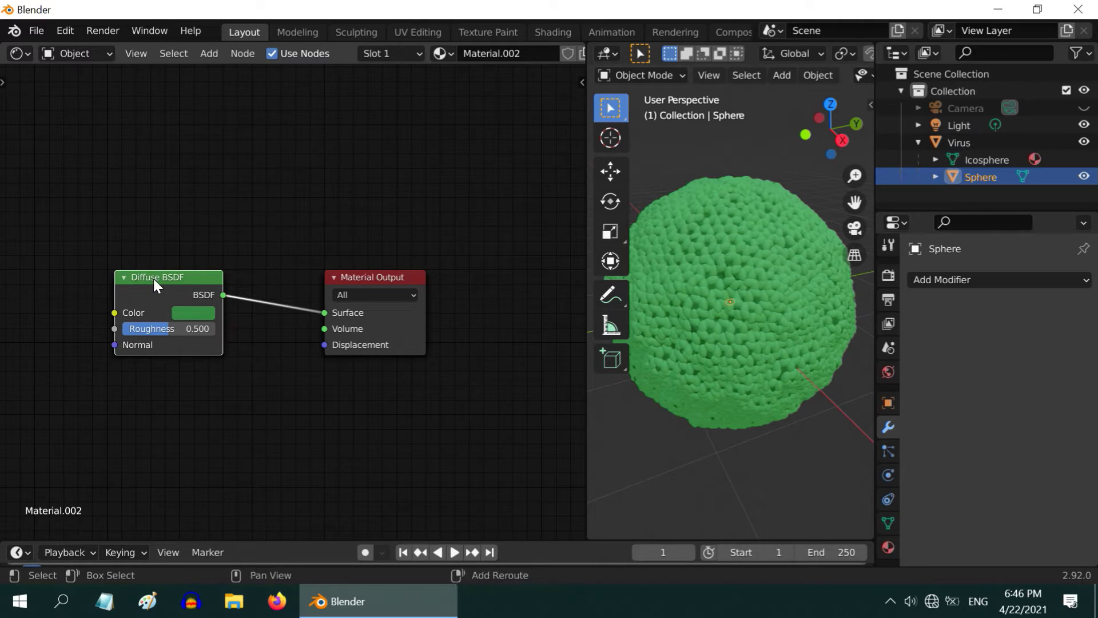
Step: Duplicate the Diffuse BSDF below the original and darken its colour to V 0.15
key("shift+d")
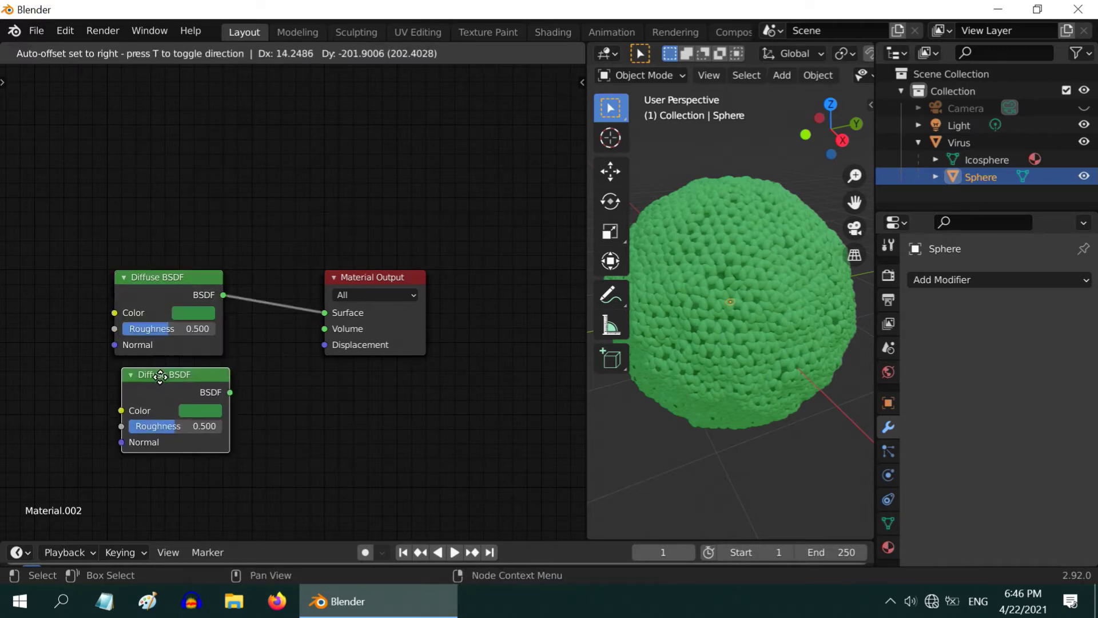
left_click(156, 378)
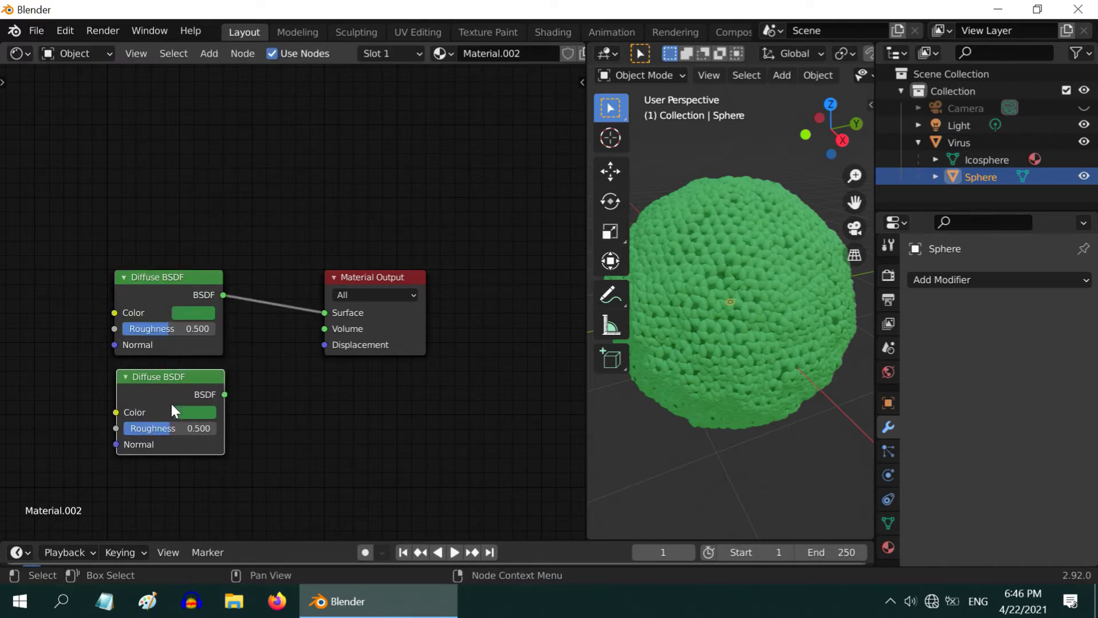
left_click(187, 411)
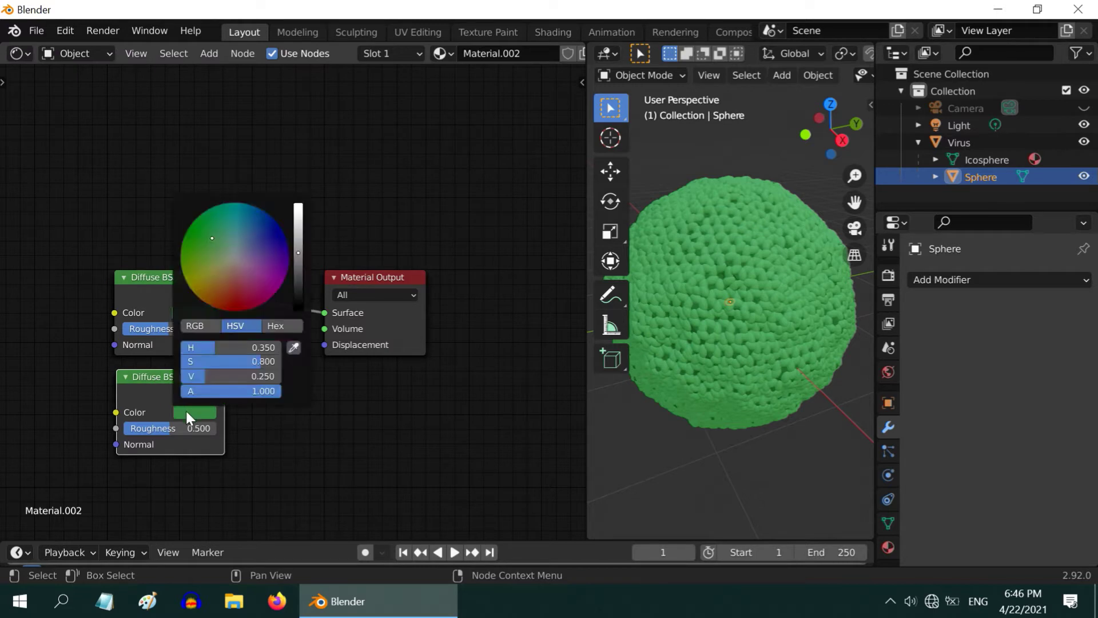
left_click(269, 377)
type("0.15")
key("Return")
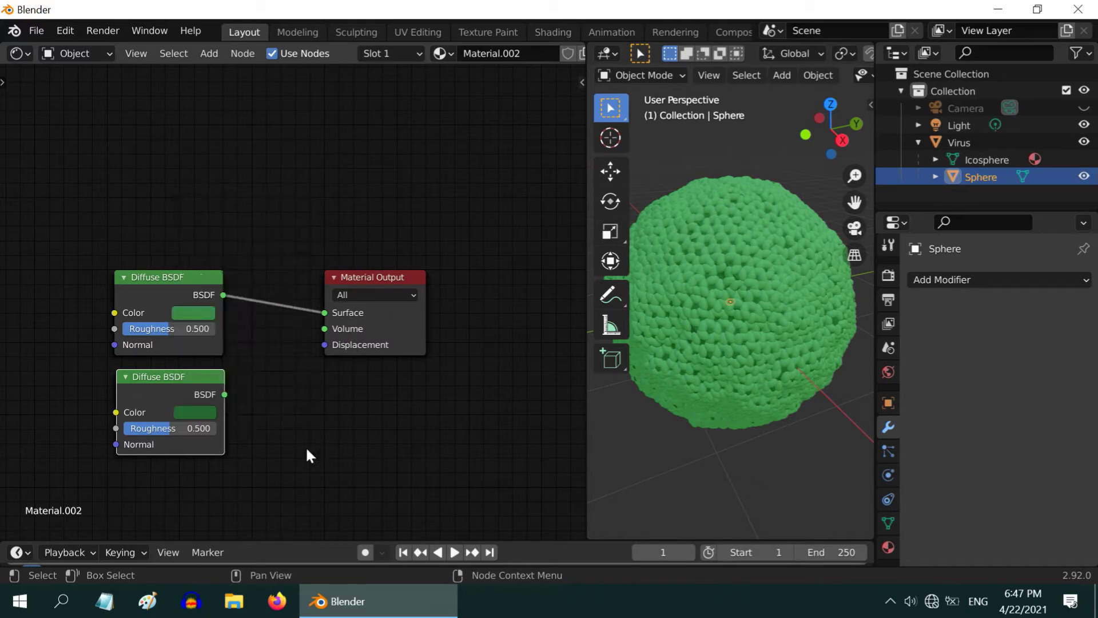
Step: Insert a Mix Shader before Material Output and connect the darker diffuse into it
left_click(208, 54)
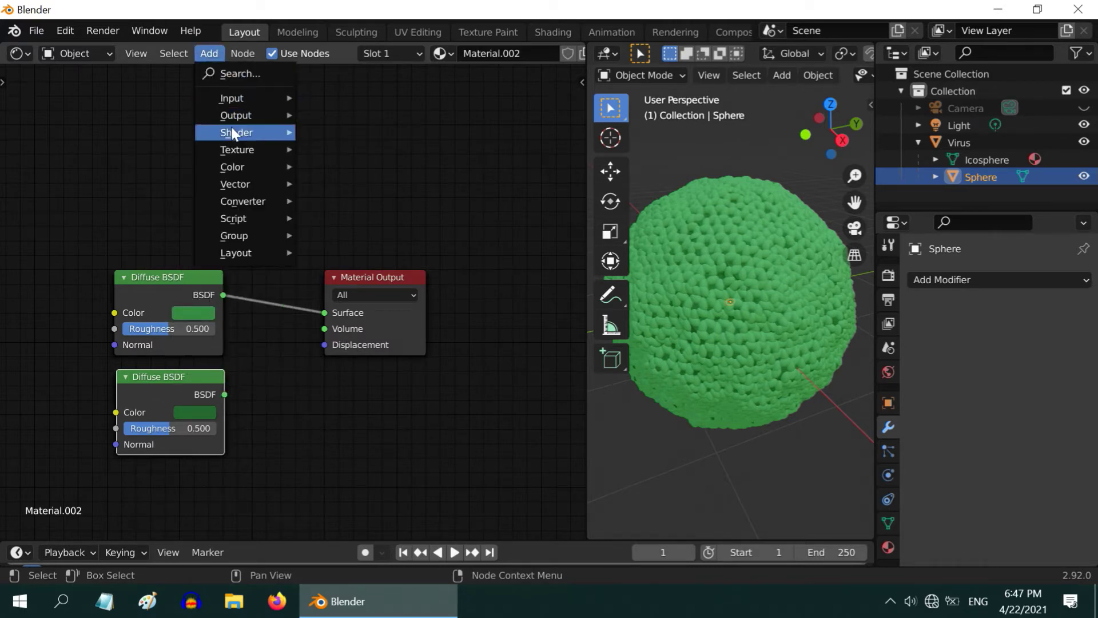
mouse_move(234, 135)
left_click(363, 243)
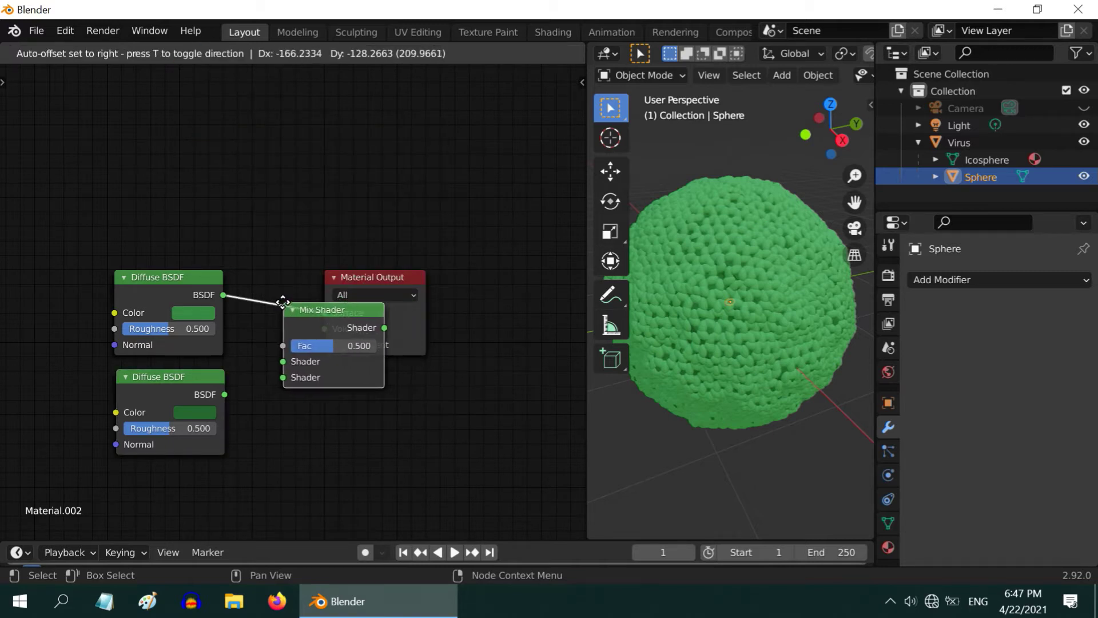
left_click(280, 304)
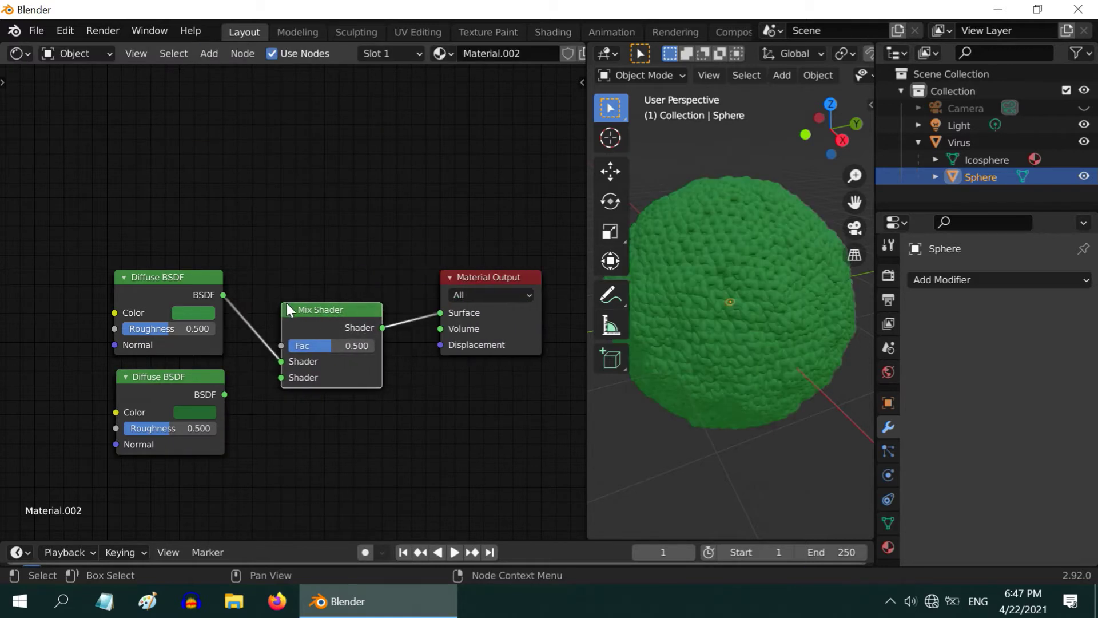
left_click_drag(224, 392, 283, 377)
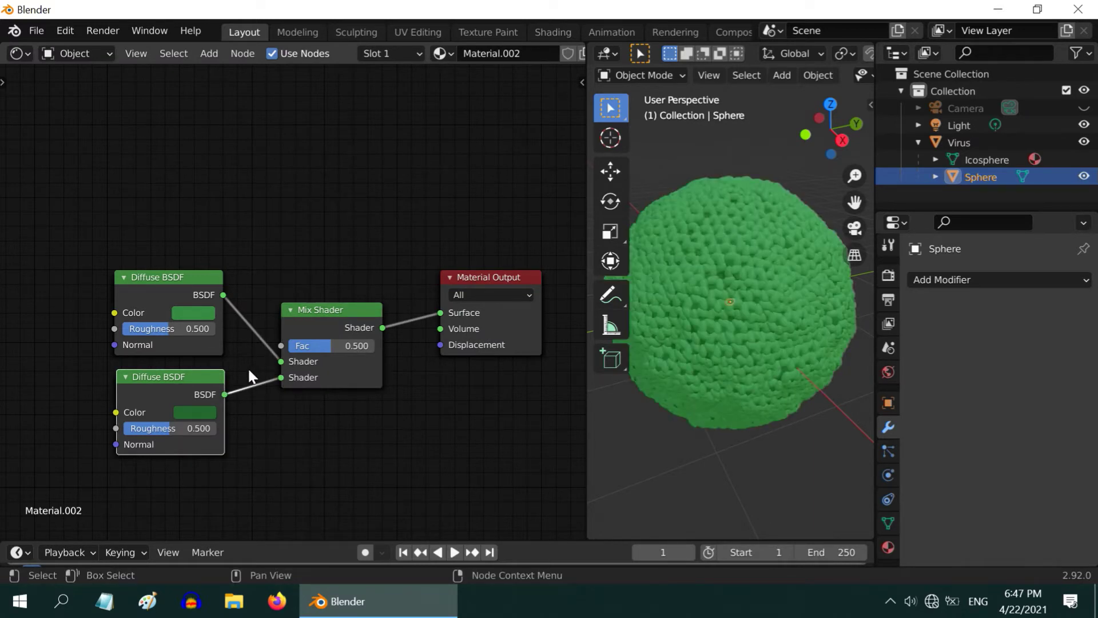
Step: Add an Object Info node whose Random output feeds a Math node set to Greater Than
left_click(208, 54)
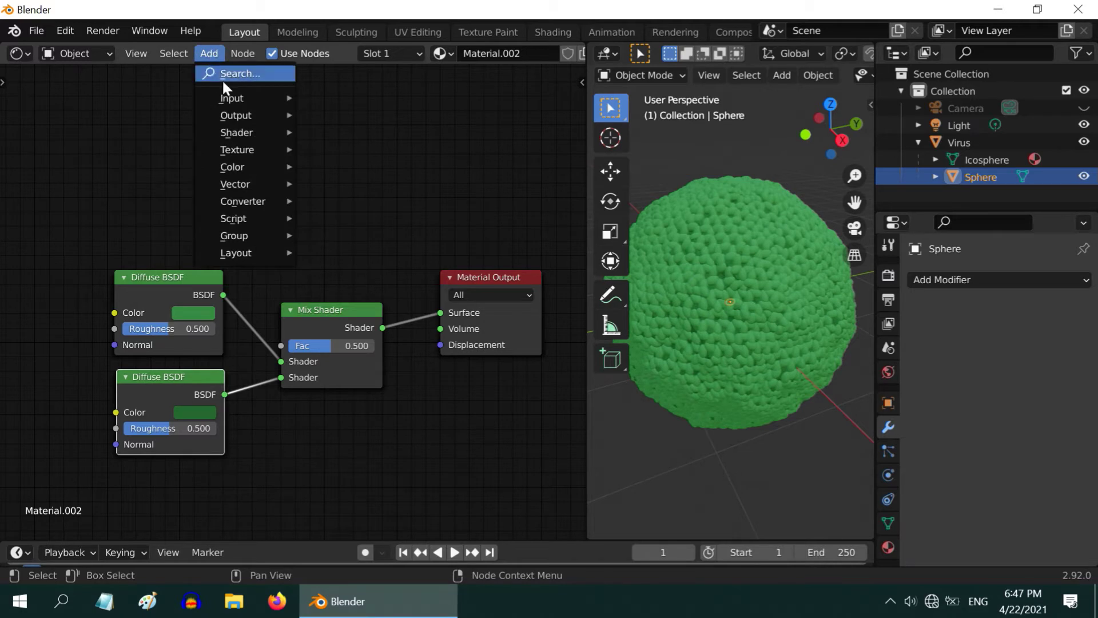
mouse_move(229, 98)
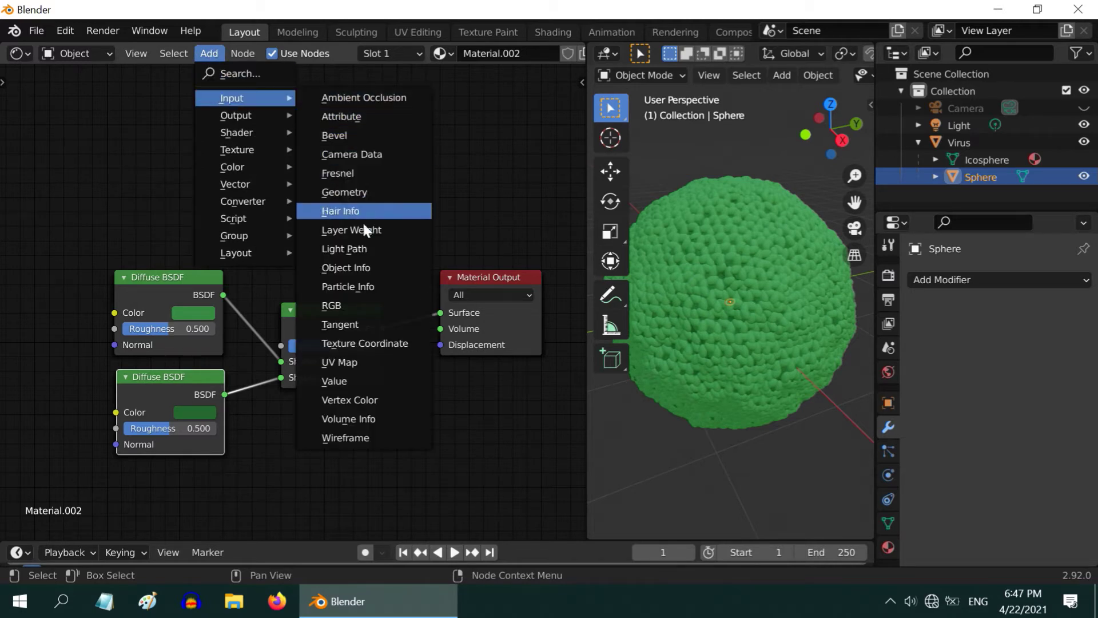
left_click(366, 267)
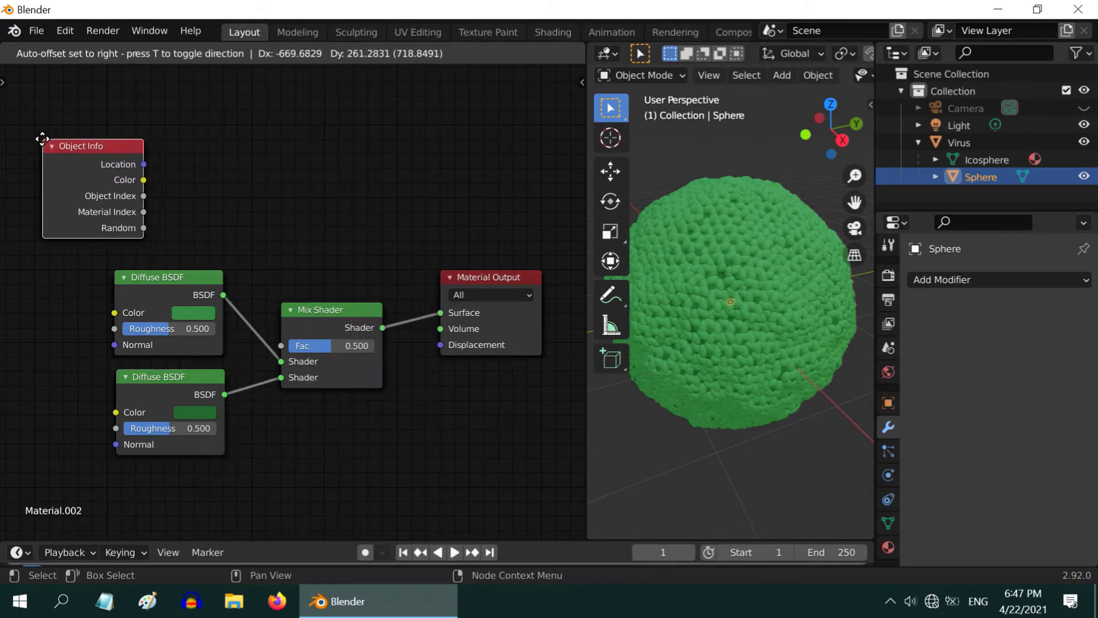
left_click(67, 190)
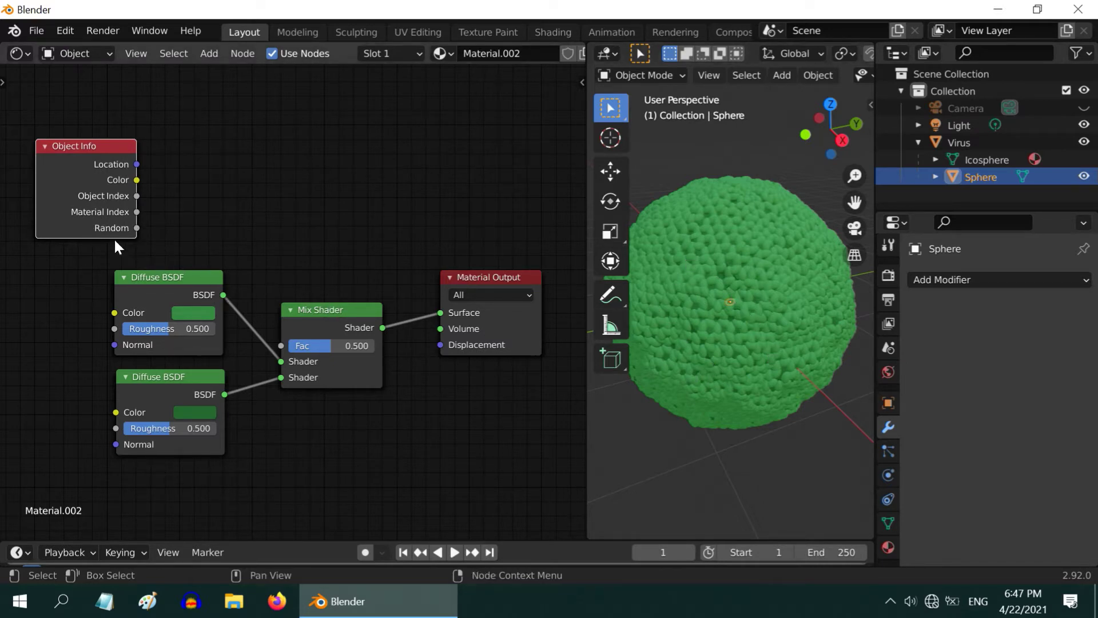
left_click(208, 53)
mouse_move(247, 205)
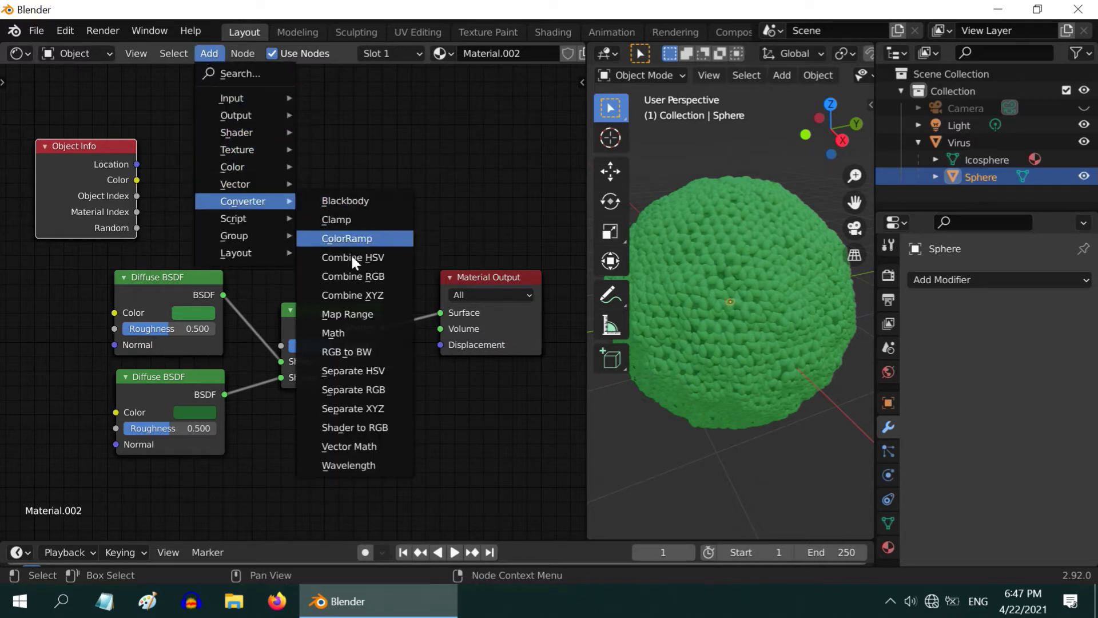
left_click(358, 332)
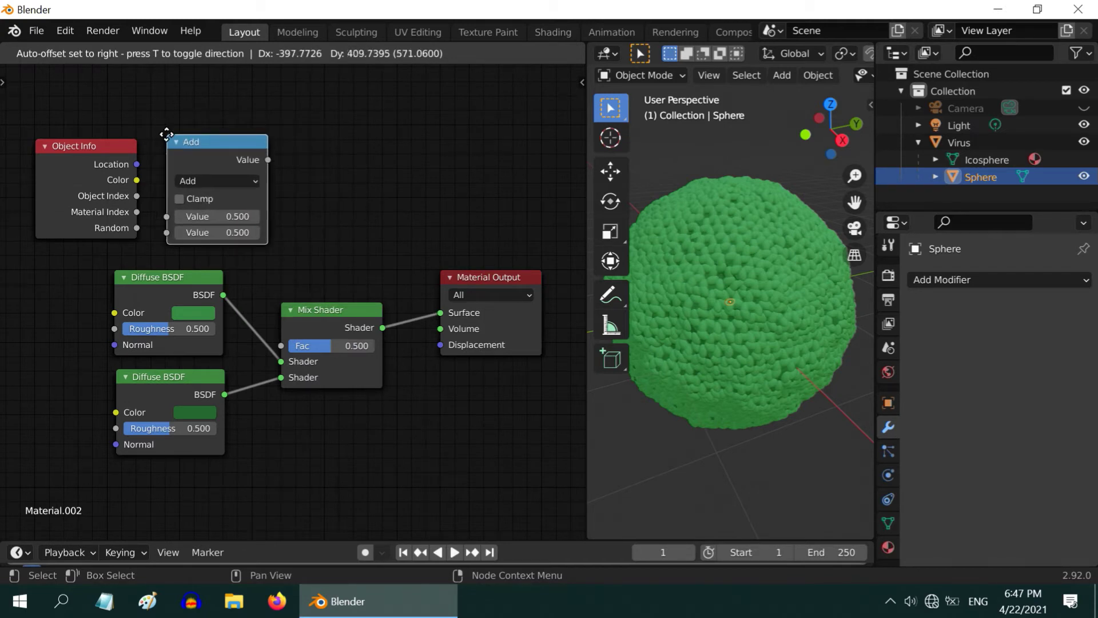
left_click(167, 134)
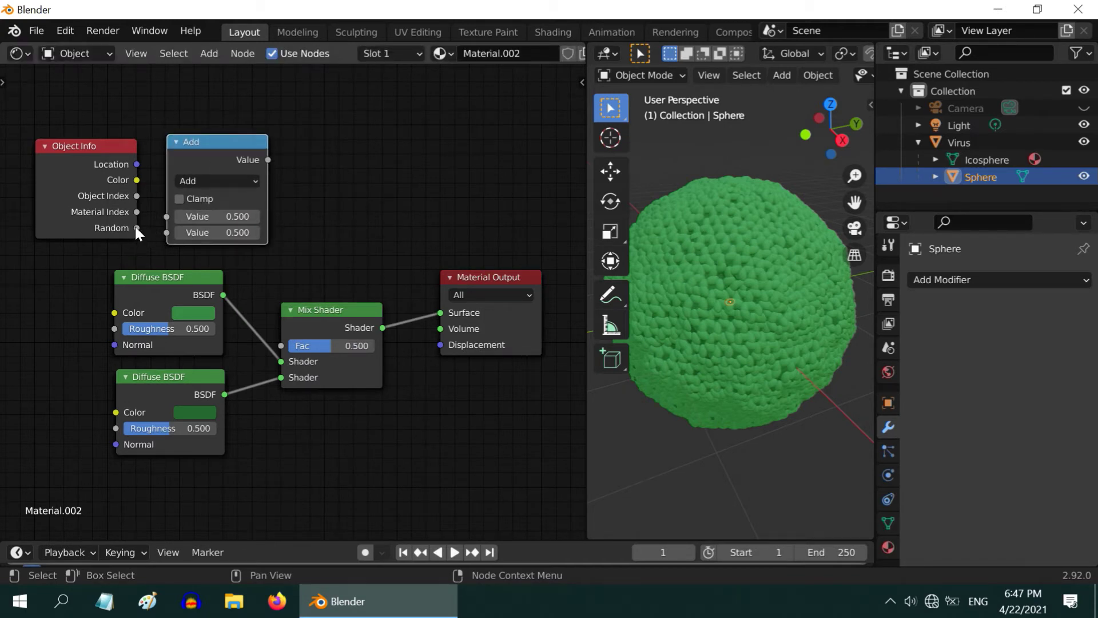
left_click_drag(136, 229, 166, 216)
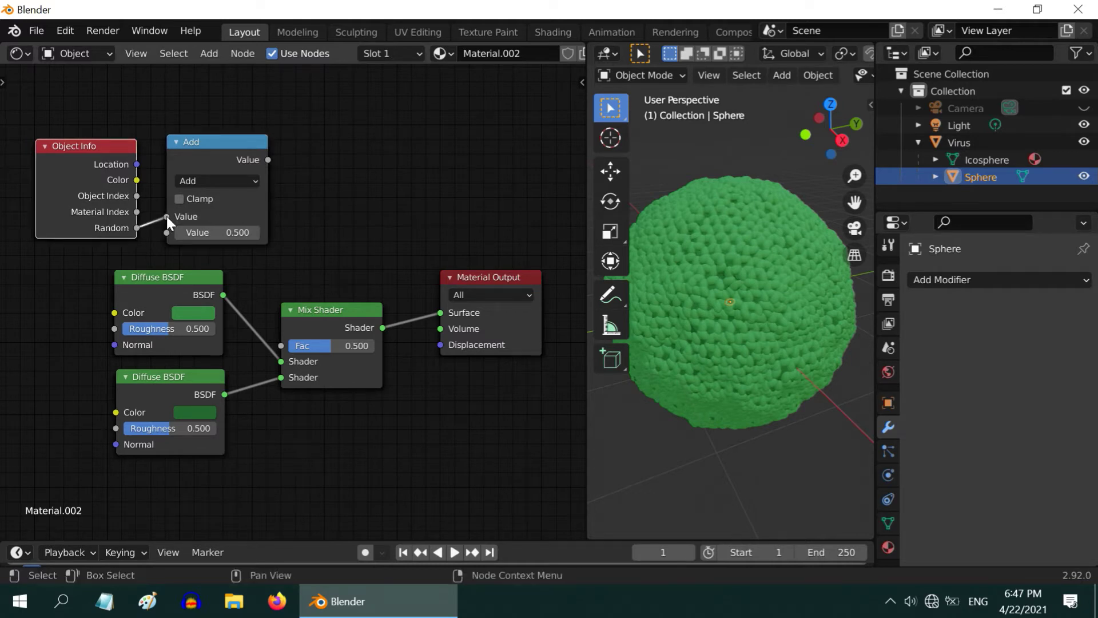
left_click(221, 182)
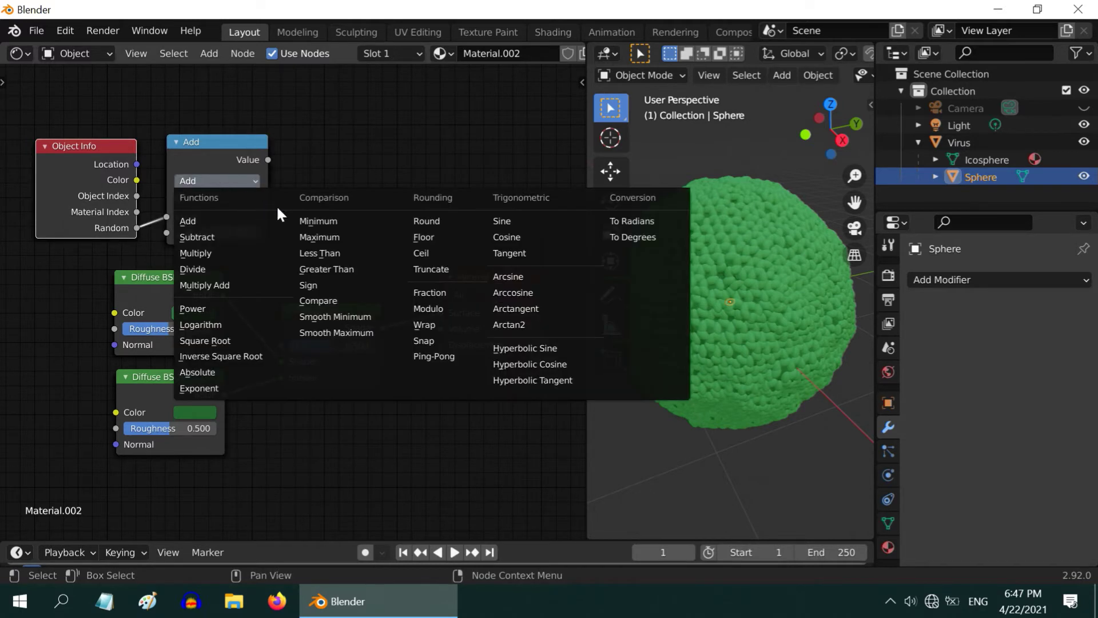
left_click(324, 269)
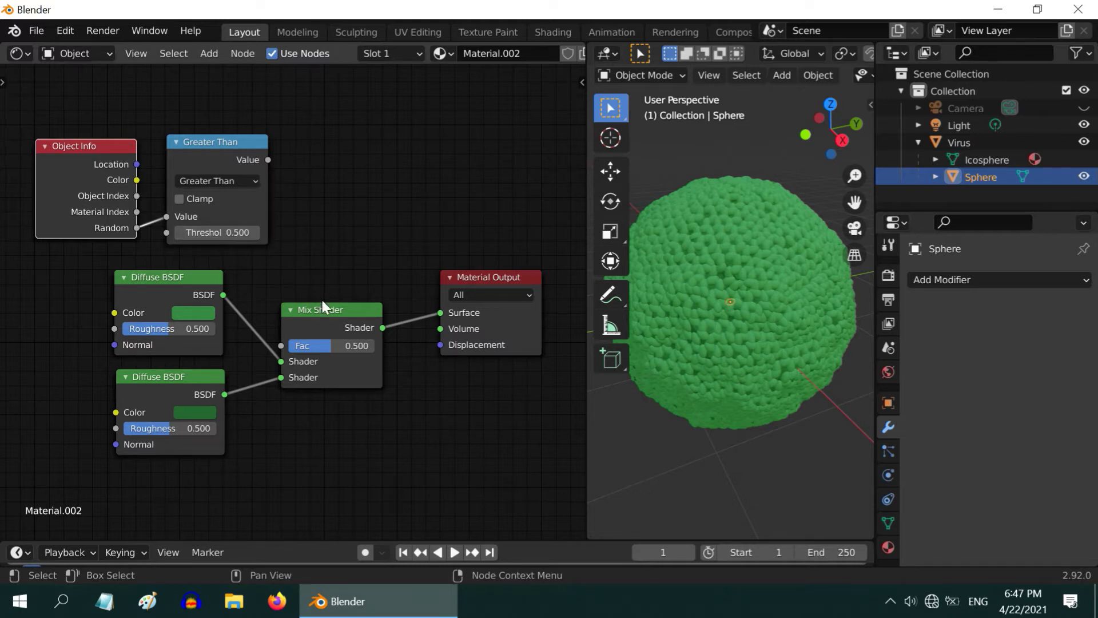
Step: Connect Greater Than's Value to the Mix Shader Fac and widen the 3D viewport
left_click_drag(346, 296, 383, 228)
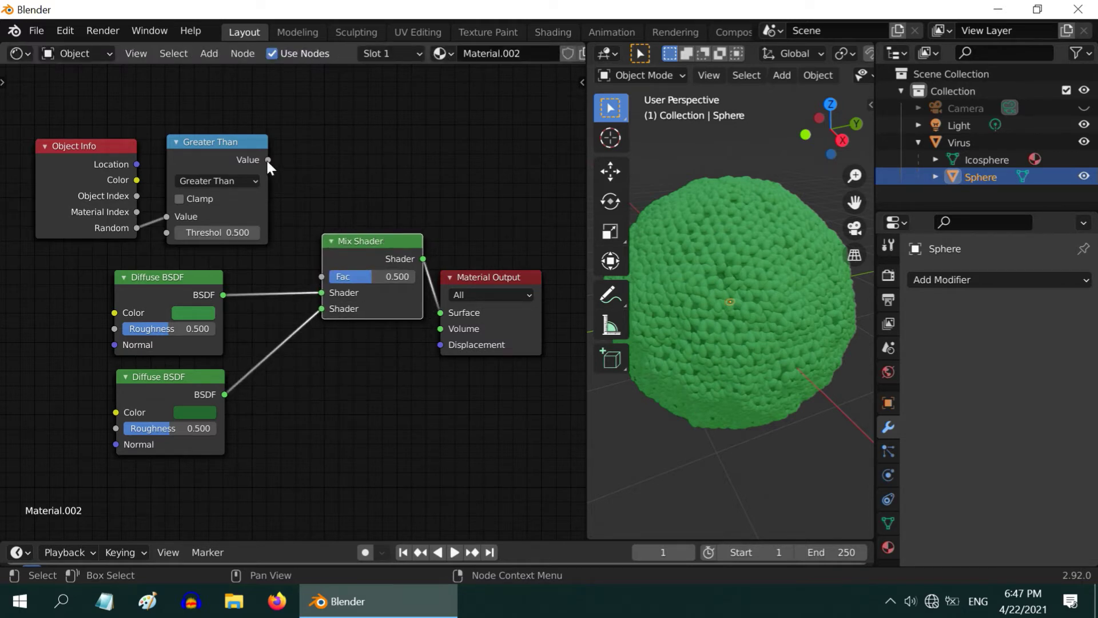
left_click_drag(267, 159, 317, 279)
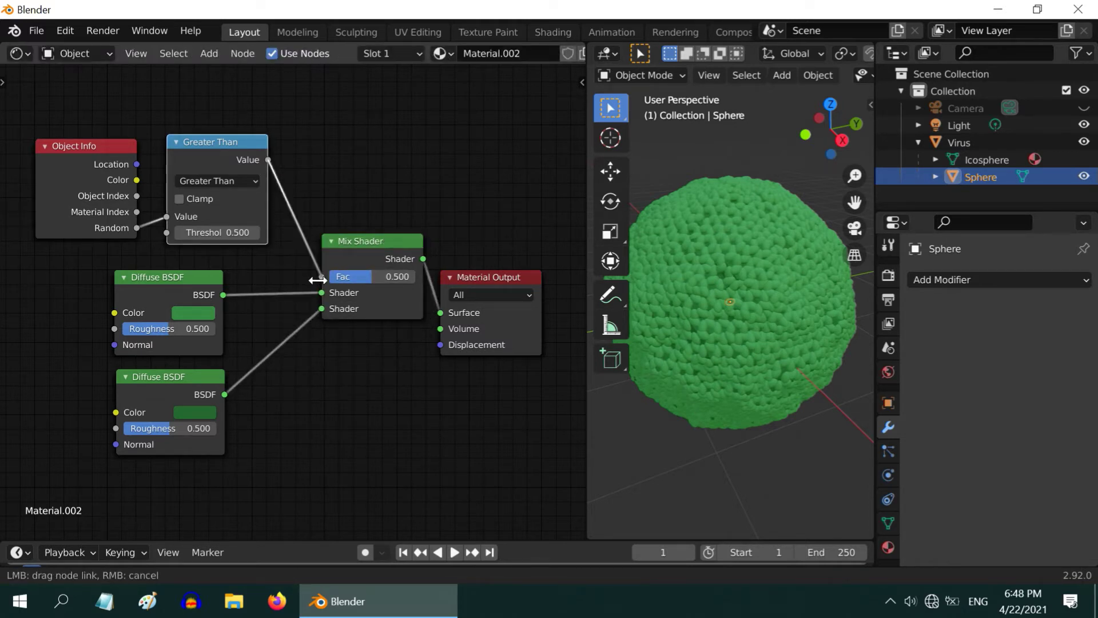
left_click_drag(317, 280, 318, 279)
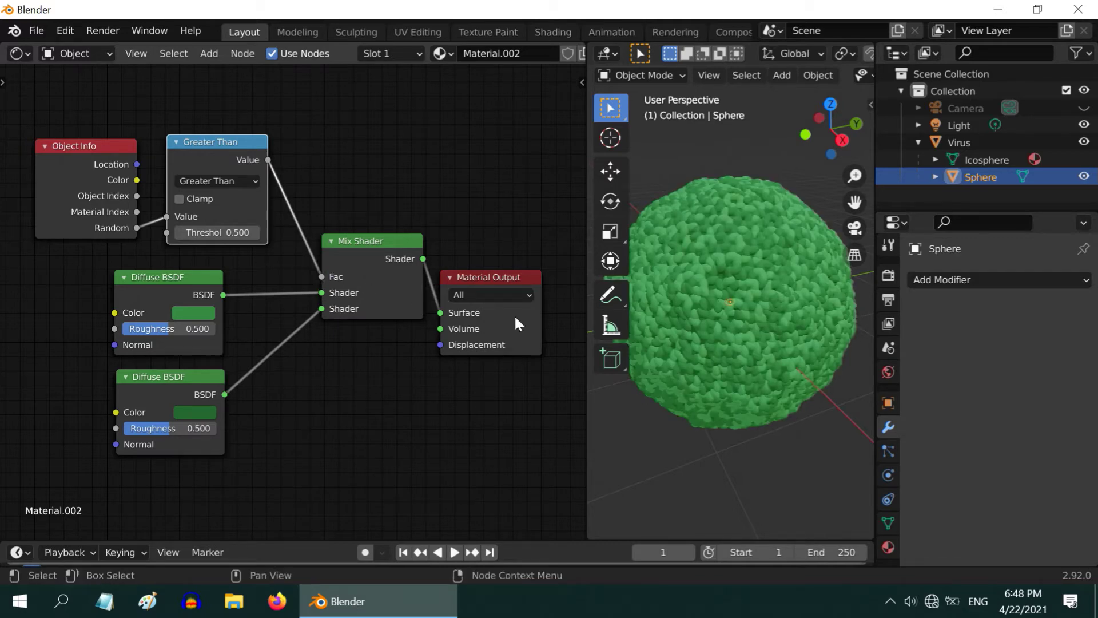
left_click_drag(588, 321, 262, 327)
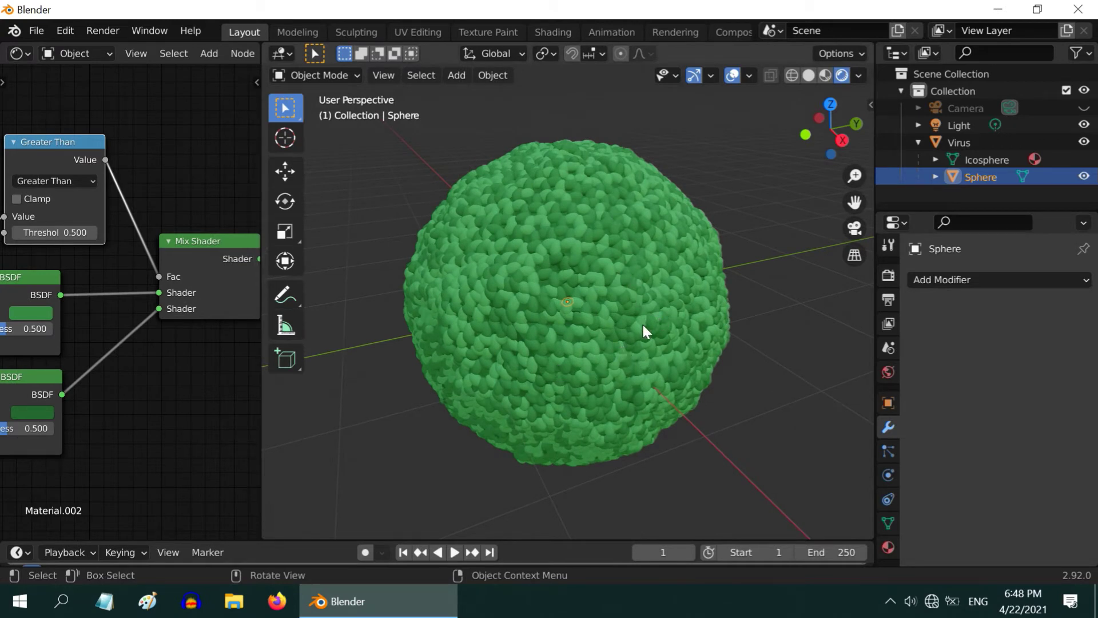
Step: Enable Bloom in Render Properties and expand its settings
scroll(644, 327, "down", 2)
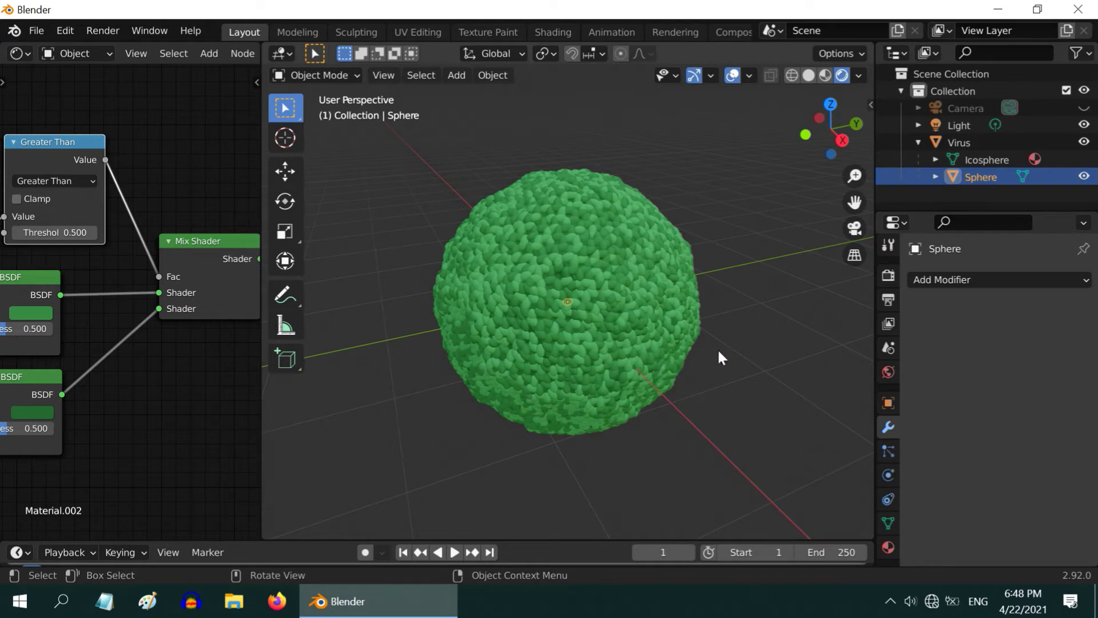
left_click(888, 275)
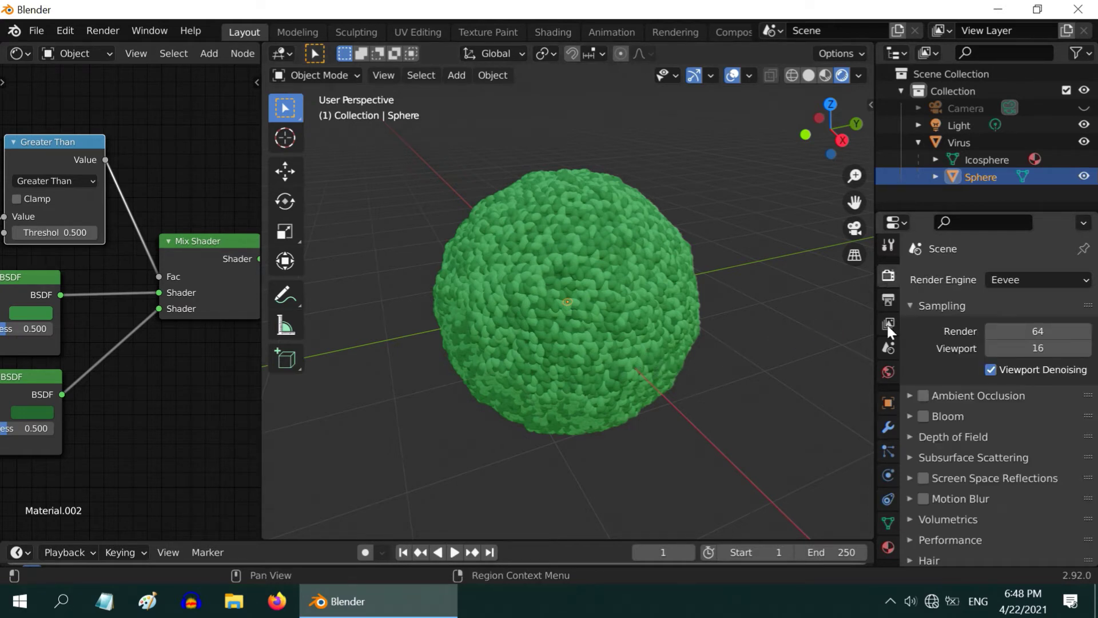
left_click(909, 416)
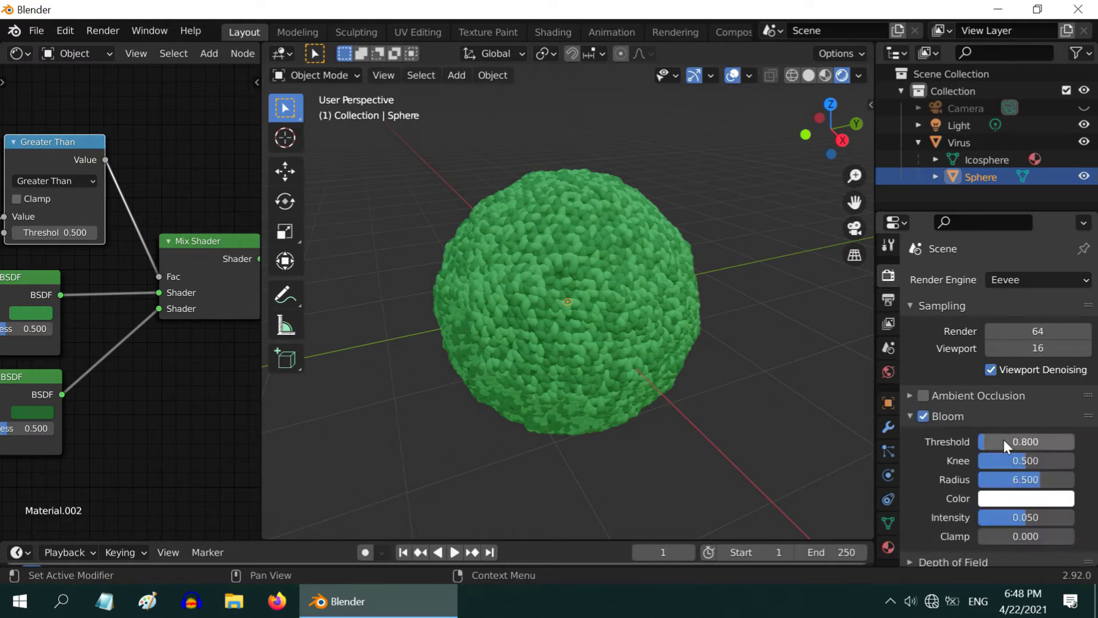
scroll(1004, 437, "down", 4)
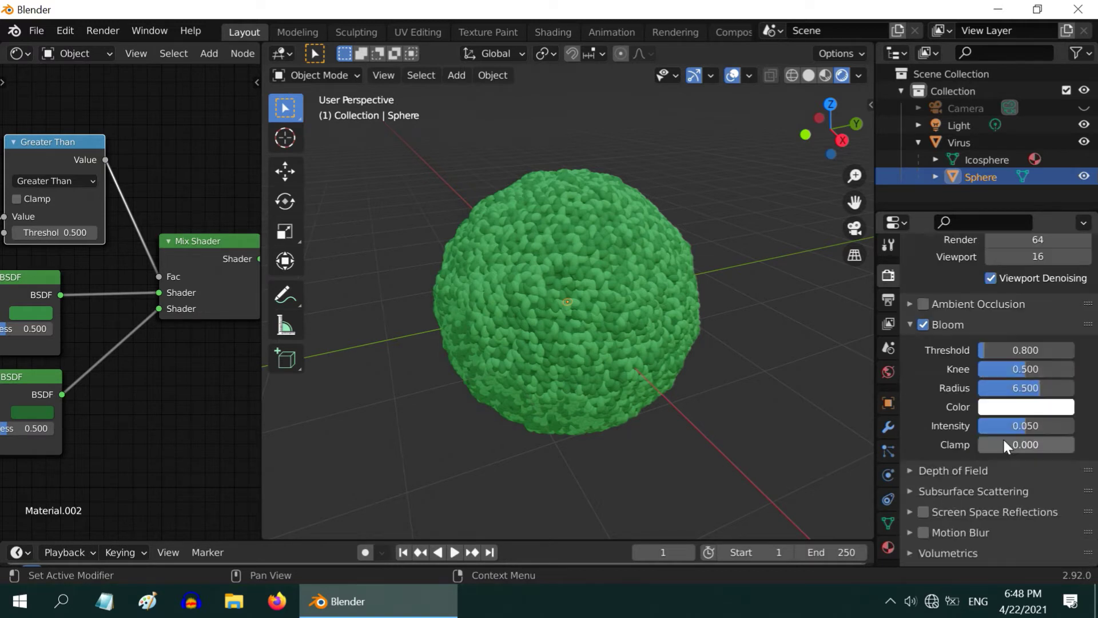
Step: Set Bloom Threshold 0.1, Radius 3 and Intensity 0.1
left_click(1004, 349)
type("0.1")
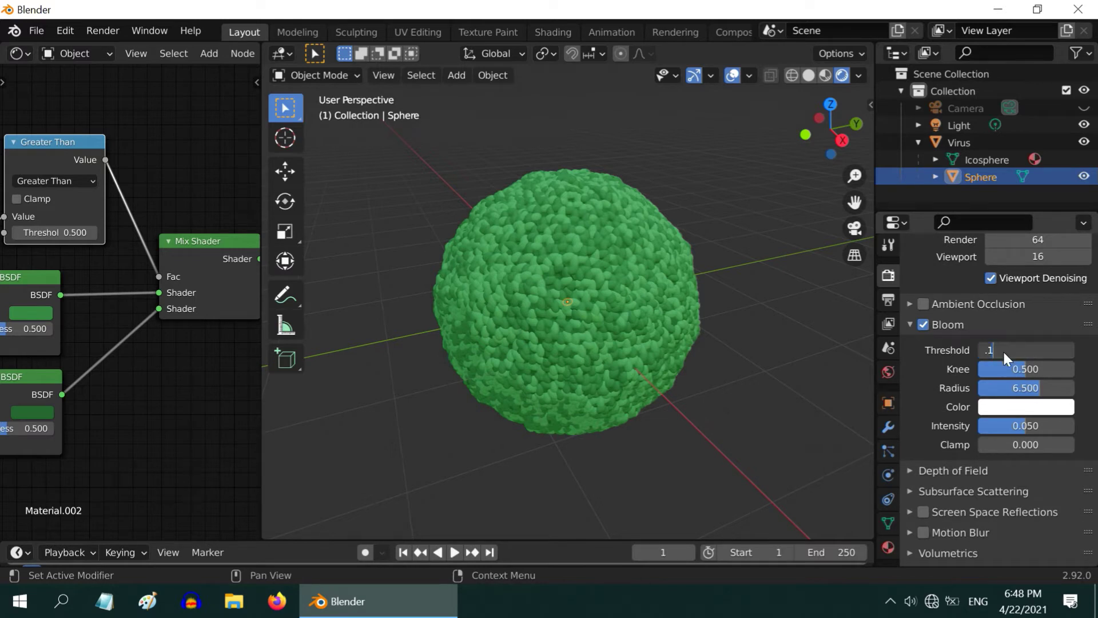
key("Return")
left_click(1014, 388)
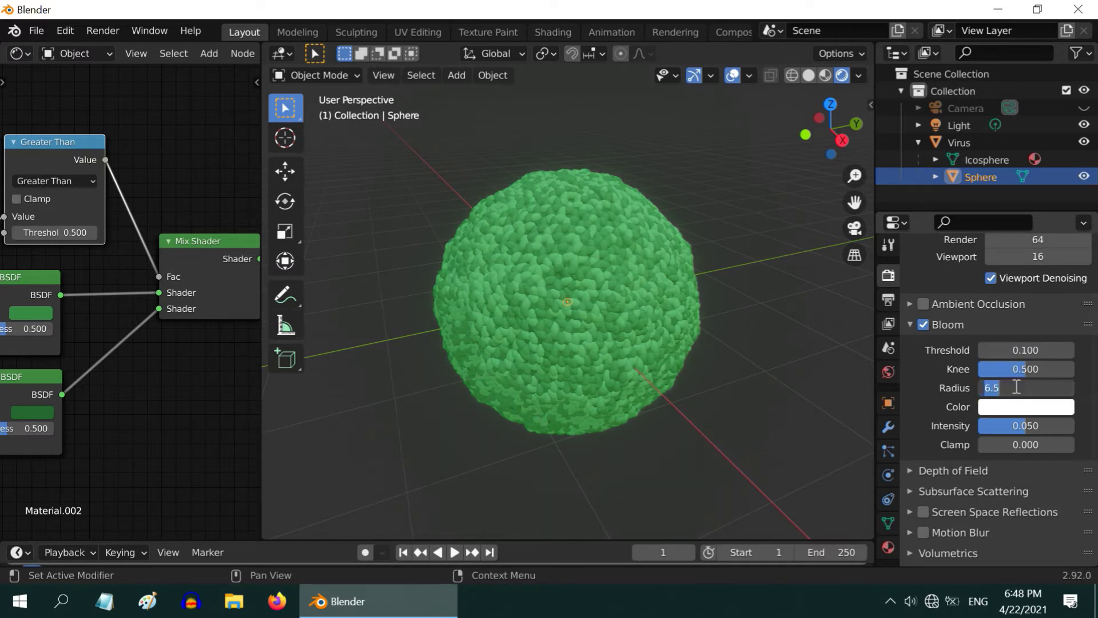
type("1")
key("Return")
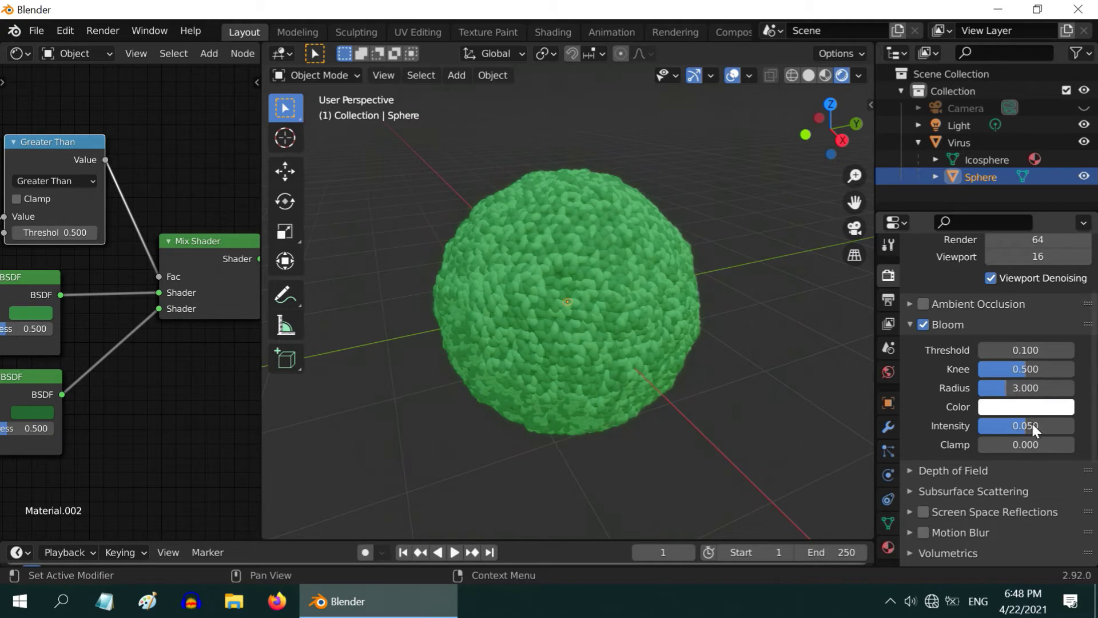
left_click(1032, 423)
type("0.1")
key("Return")
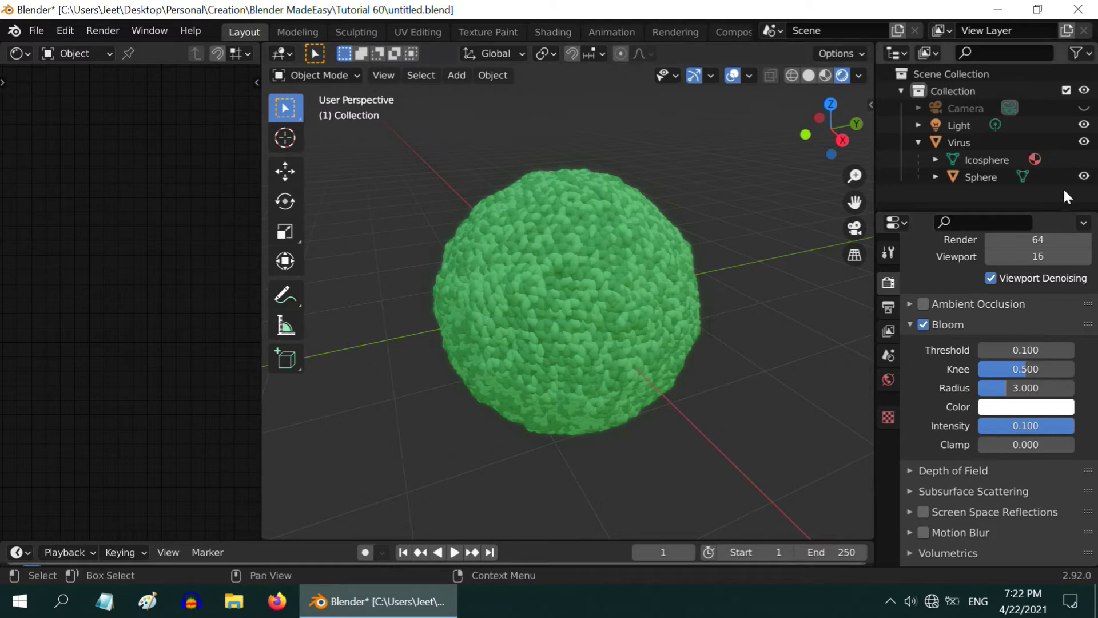
Step: Hide the Sphere and the Virus group, collapsing Virus in the Outliner
left_click(1084, 177)
key("h")
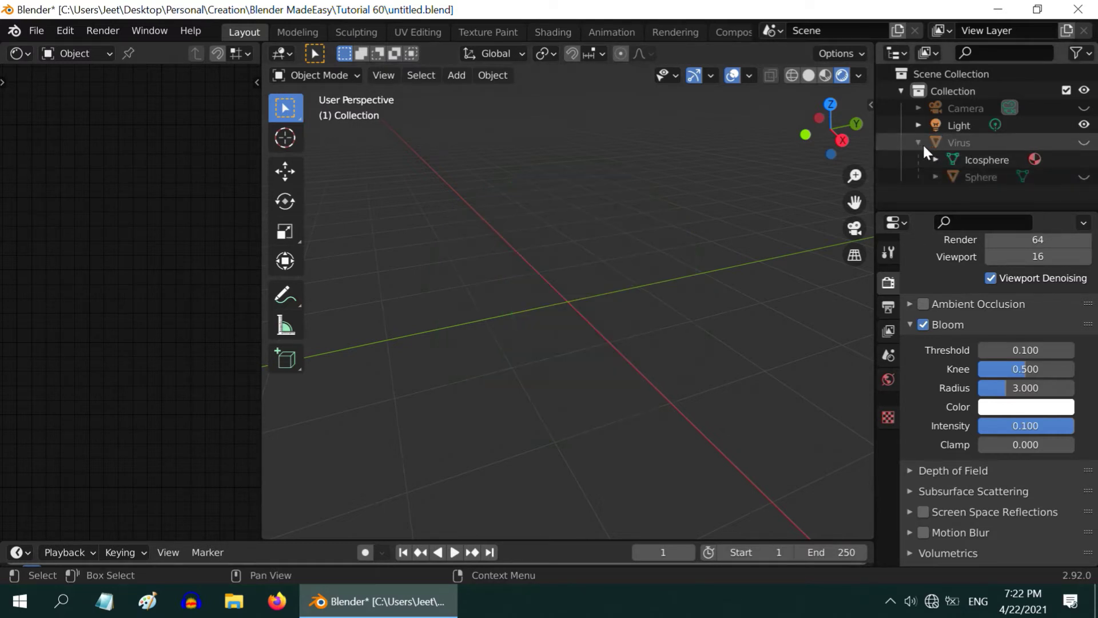
left_click(918, 143)
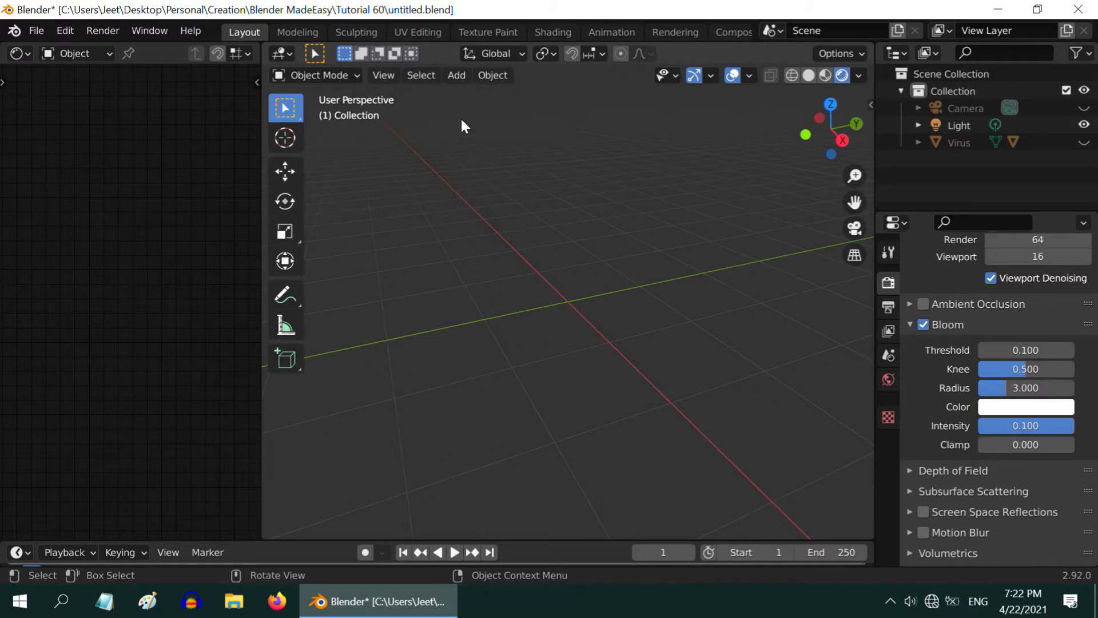
Step: Add a Circle mesh with 3 vertices and a 0.2 m radius
left_click(455, 83)
mouse_move(466, 92)
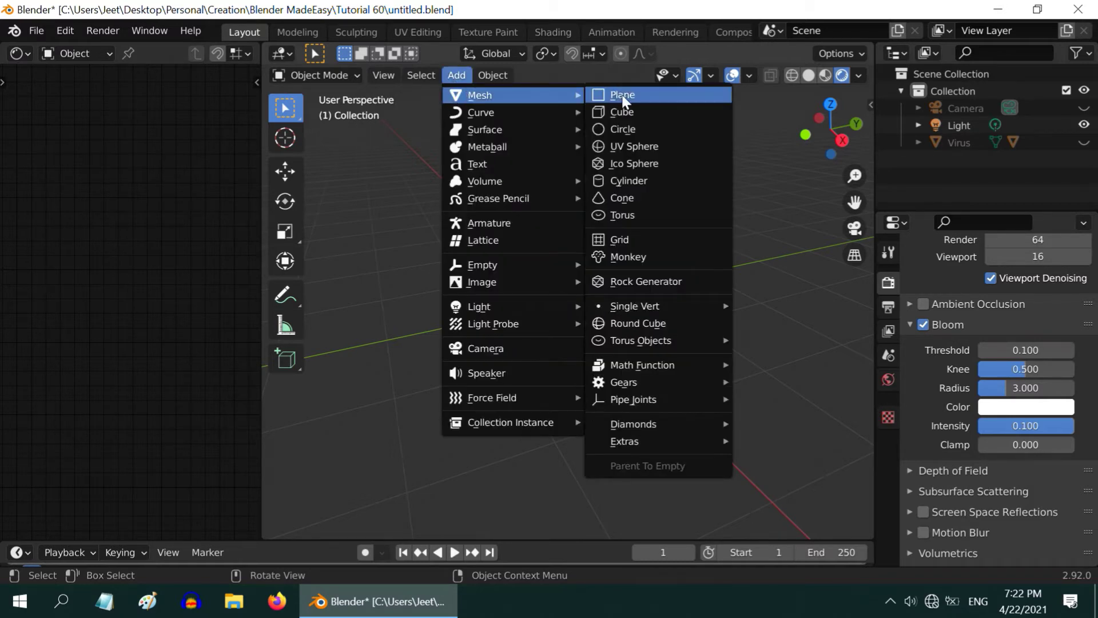
left_click(631, 130)
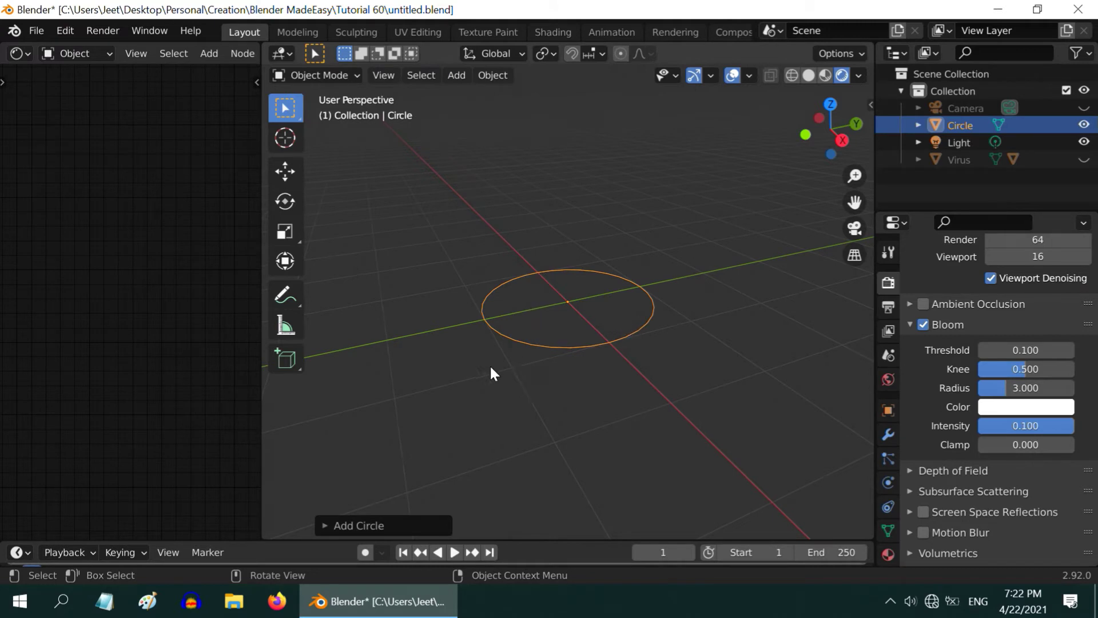
left_click(324, 525)
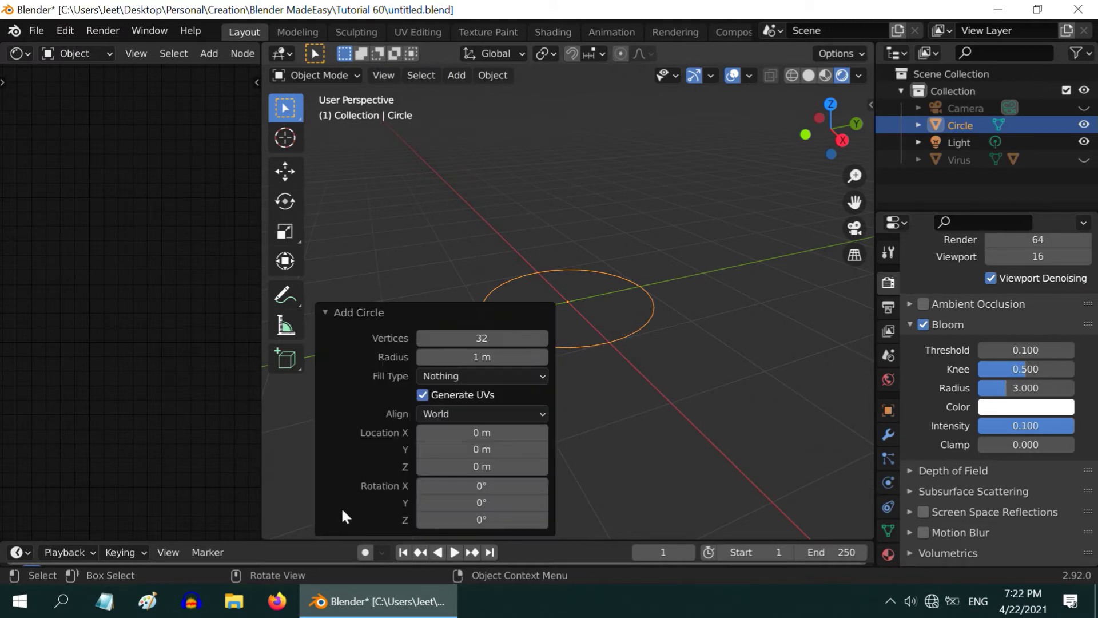
left_click(485, 342)
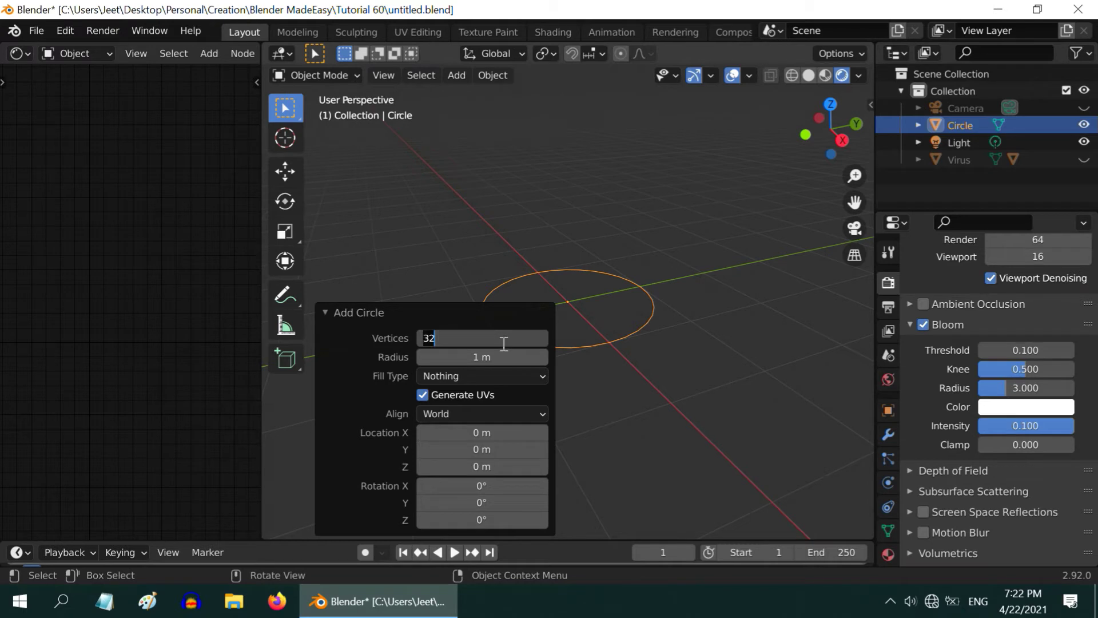
type("3")
key("Return")
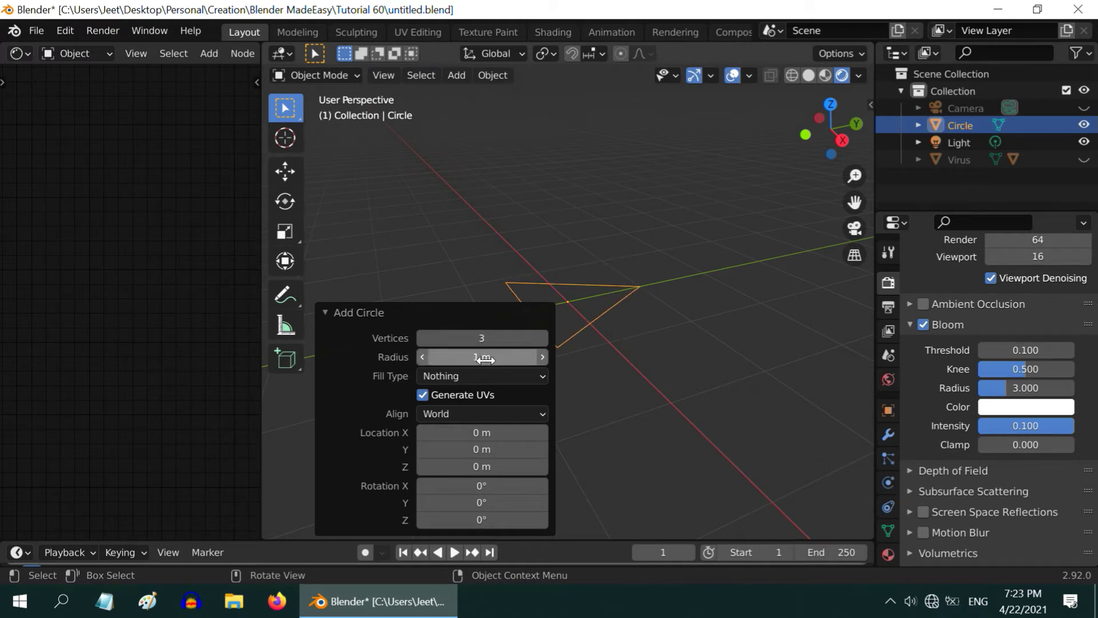
left_click(527, 357)
type("0.2")
key("Return")
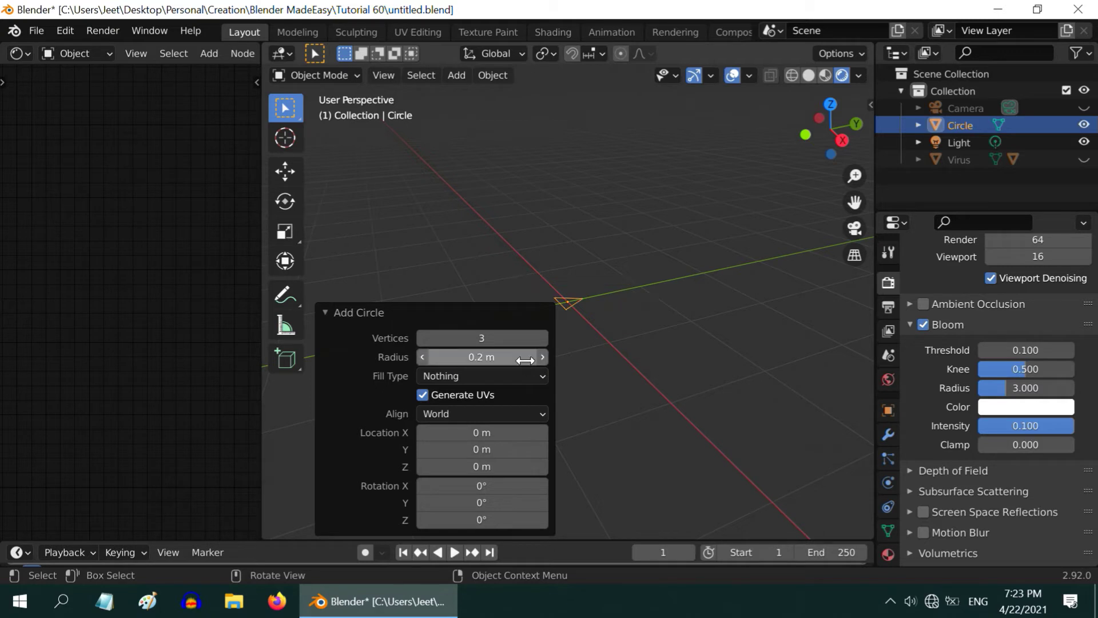
left_click(324, 312)
scroll(500, 383, "up", 10)
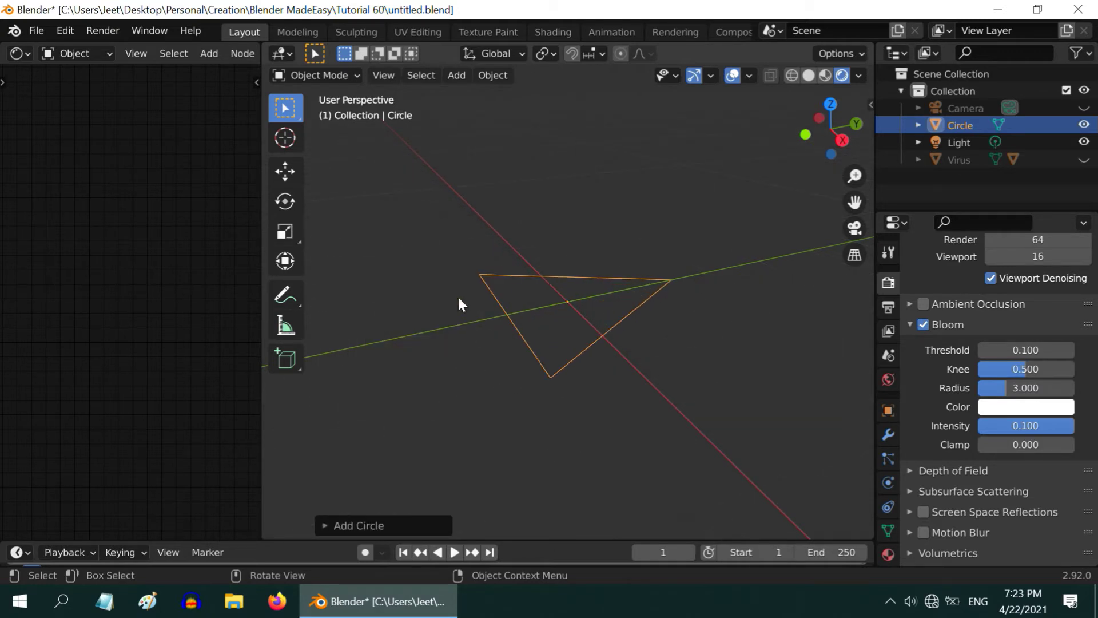
Step: In Edit Mode, fill the triangle's three vertices with a face
left_click(315, 75)
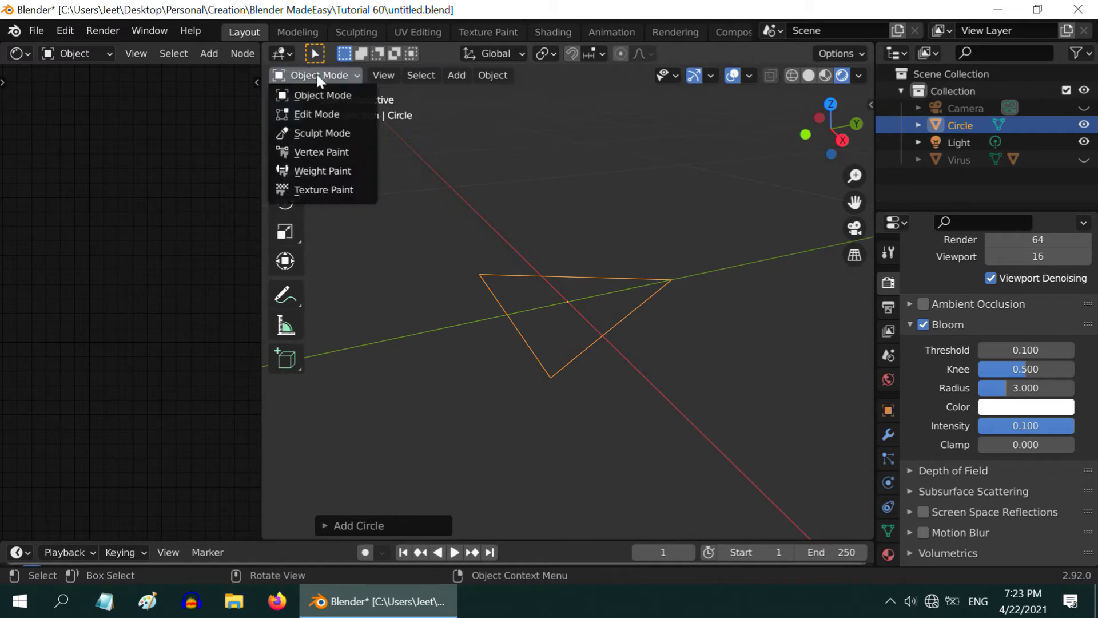
left_click(316, 115)
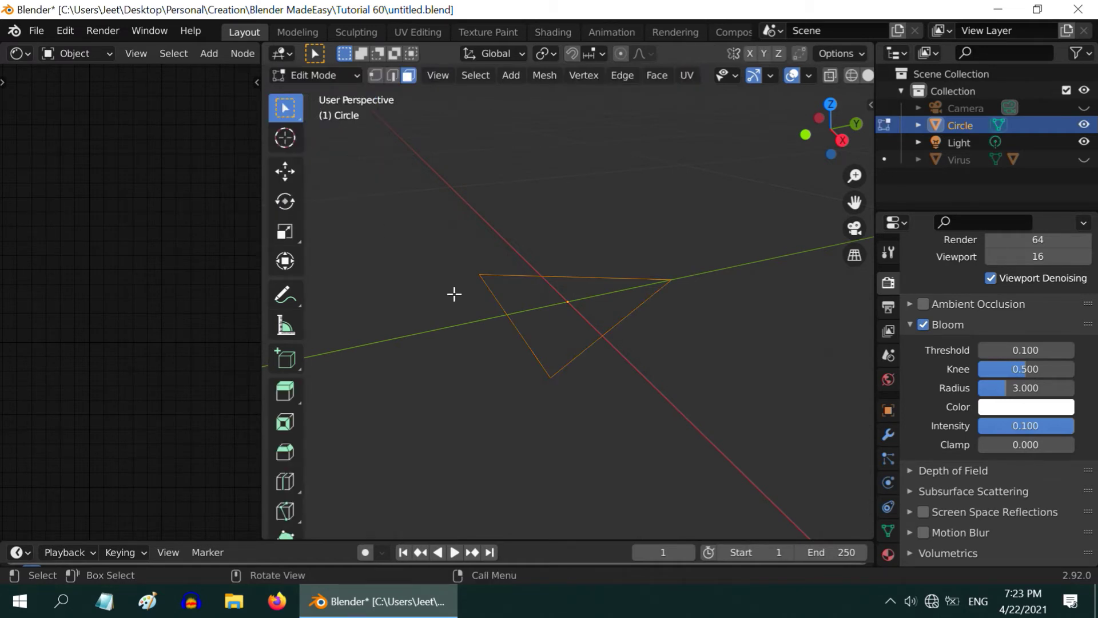
left_click(376, 74)
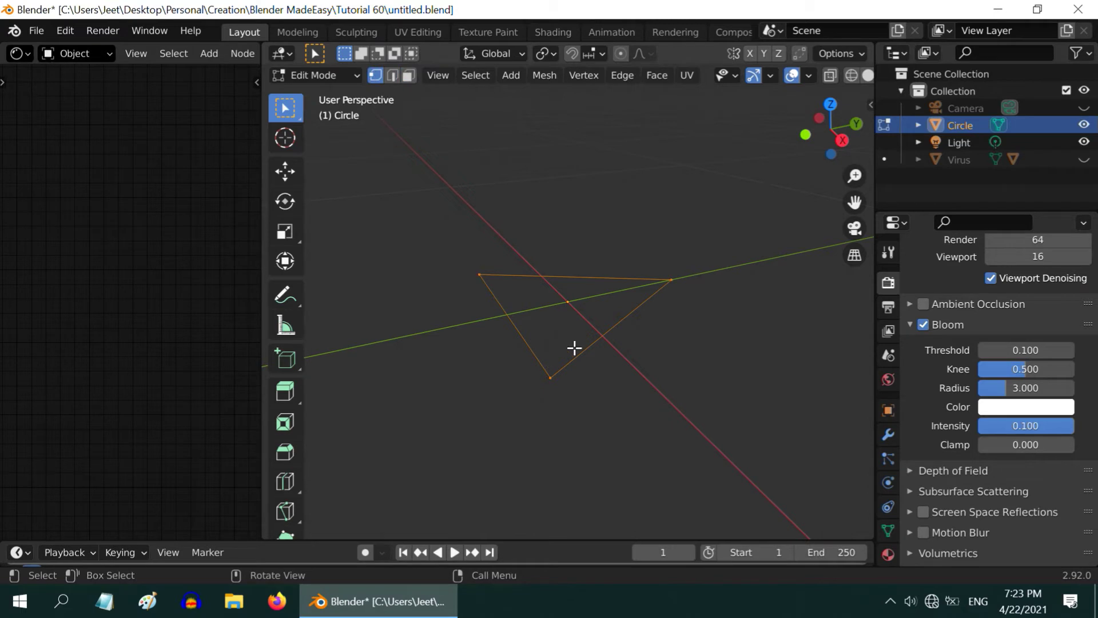
left_click(588, 77)
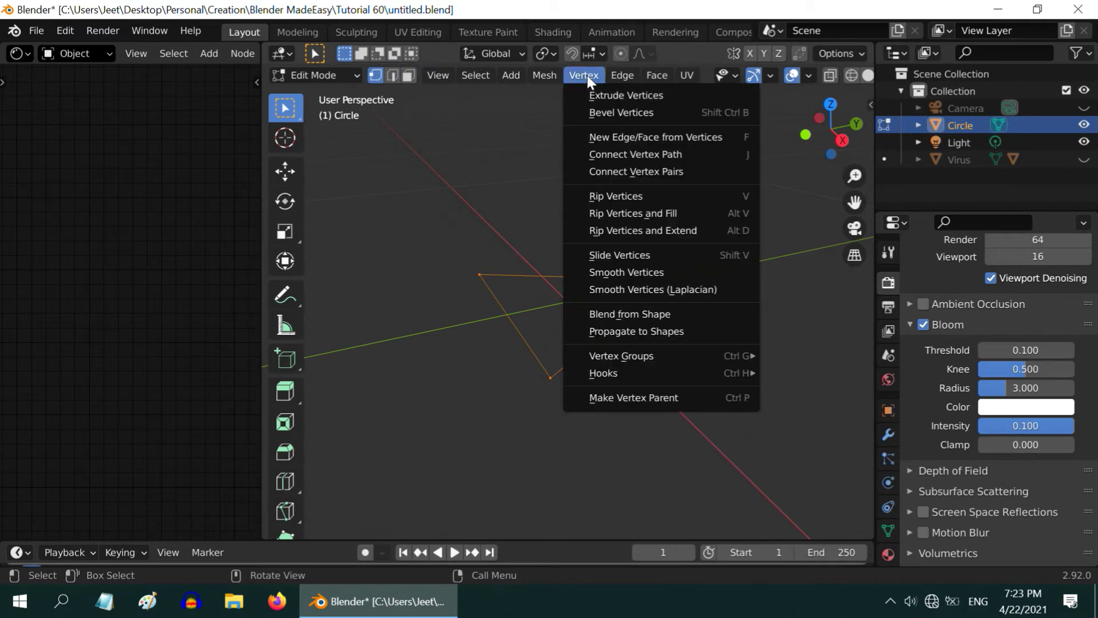
left_click(628, 141)
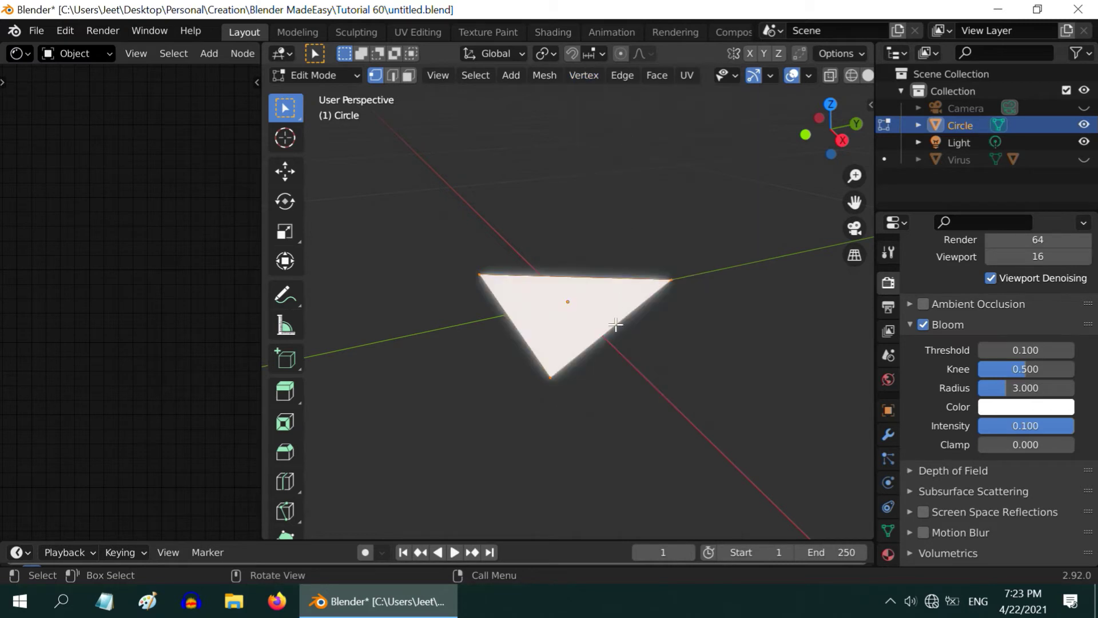
Step: Shrink the triangle face and extrude it upward into a prism
left_click(409, 74)
key("s")
left_click(537, 183)
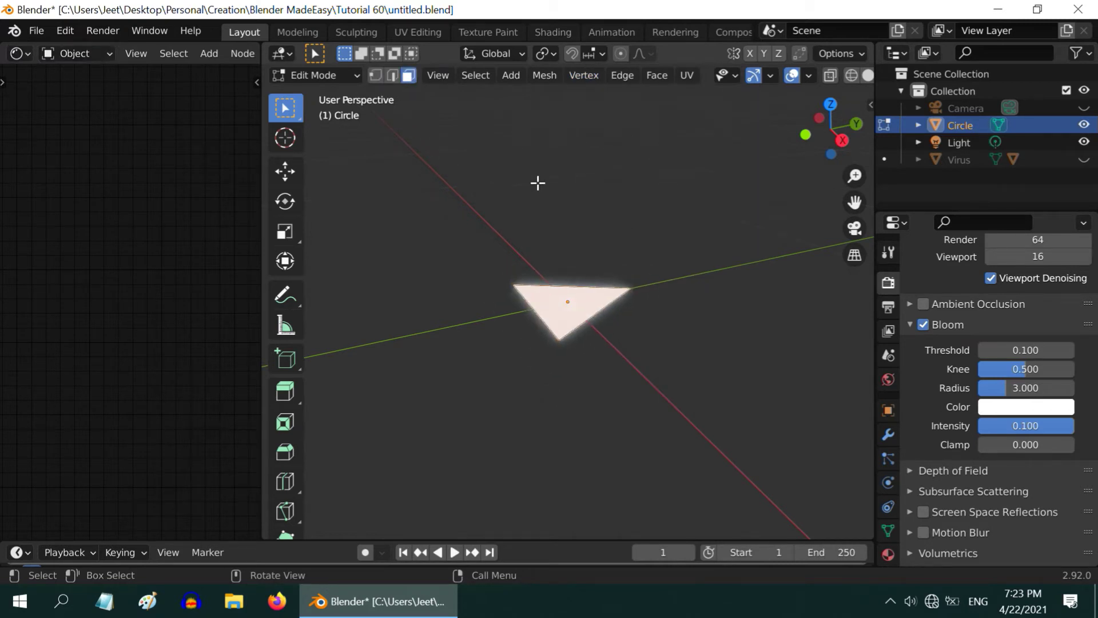
left_click(654, 77)
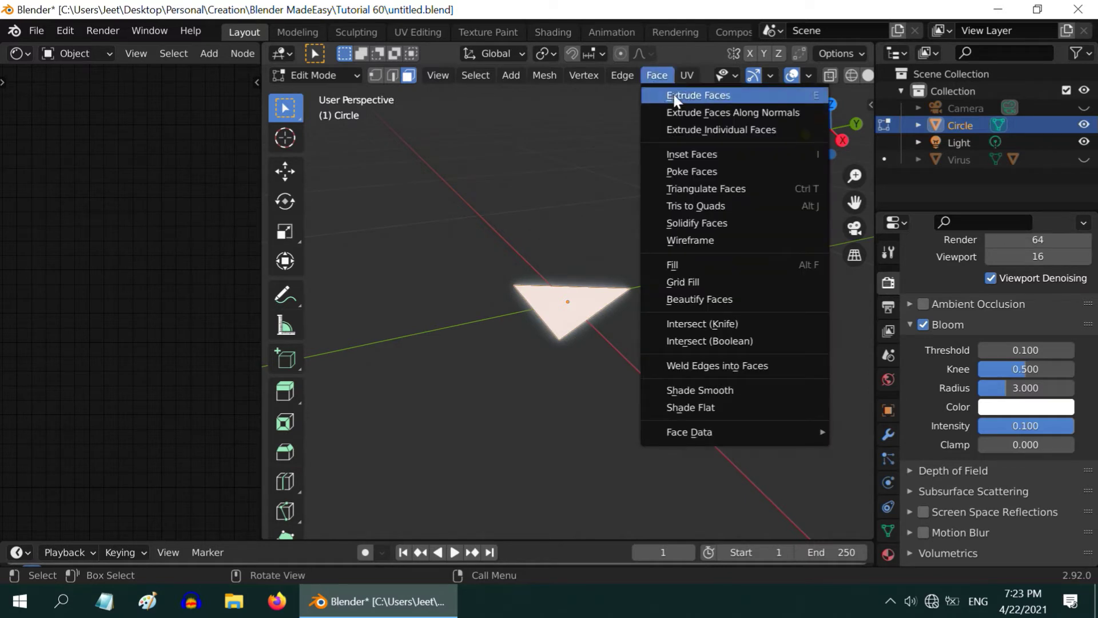
left_click(675, 96)
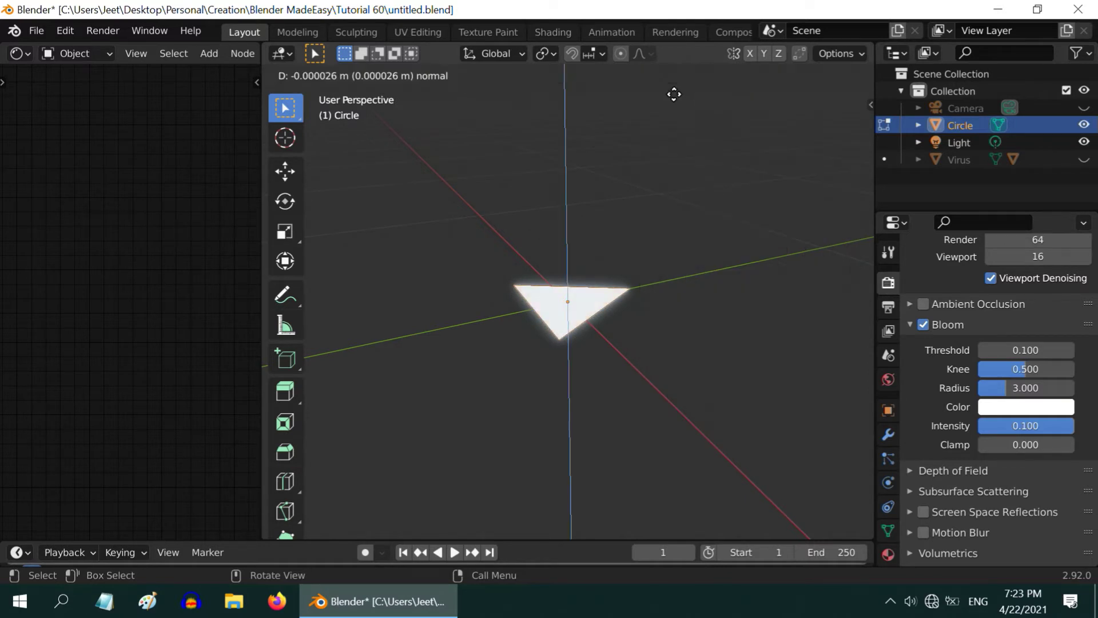
left_click(648, 461)
Step: Scale the prism's triangular end face down to about 0.27, tapering it to a point
scroll(538, 373, "down", 2)
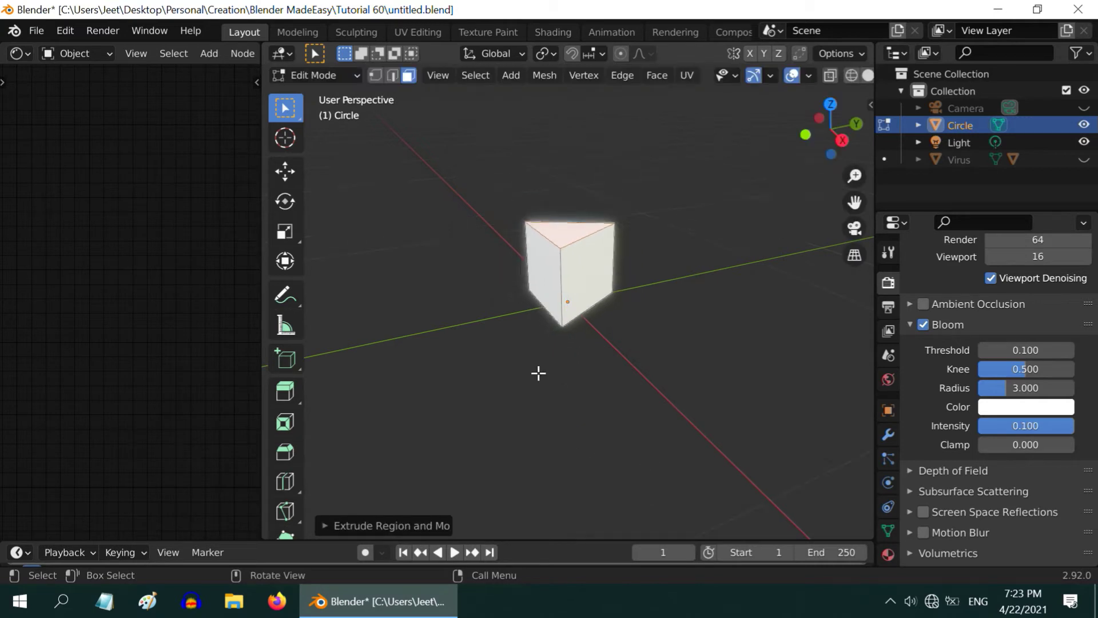
middle_click_drag(530, 341, 591, 375)
left_click(599, 312)
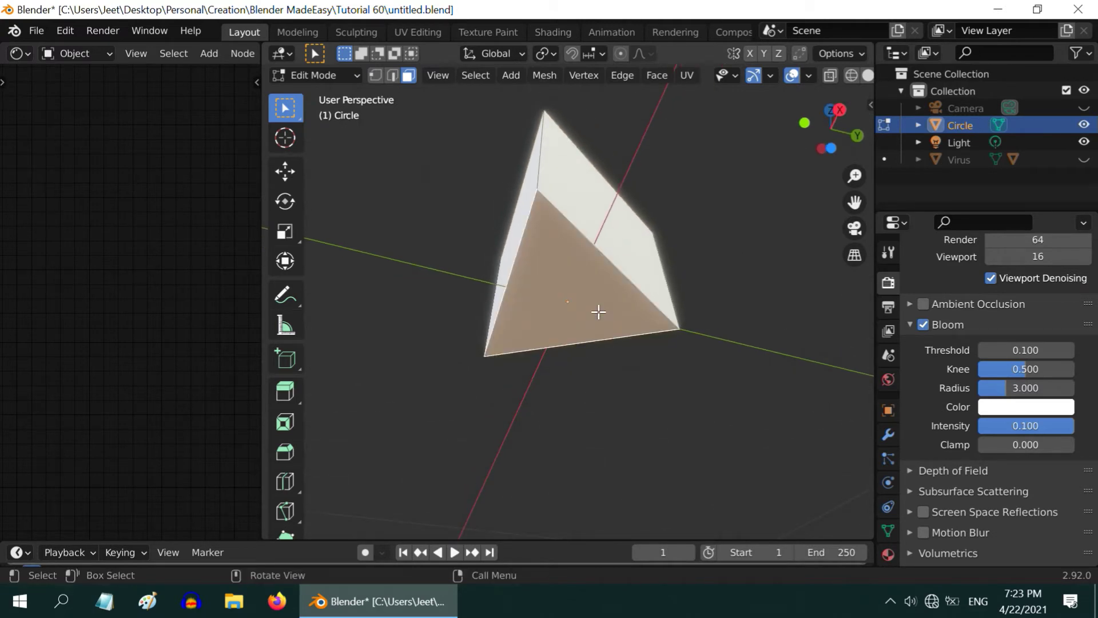
key("s")
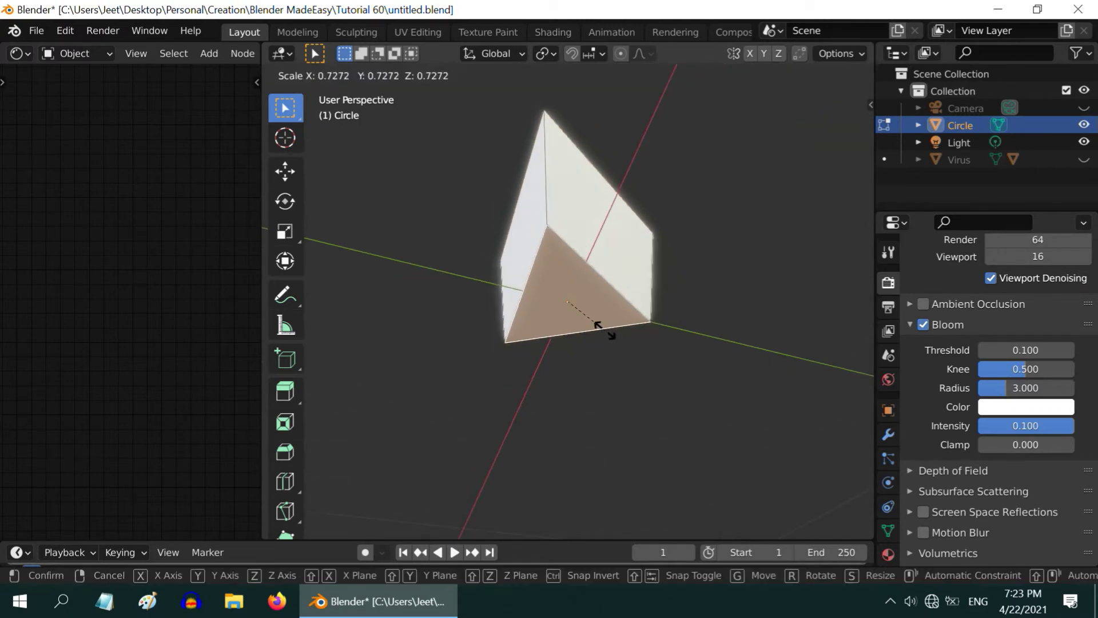
left_click(584, 306)
scroll(608, 289, "down", 2)
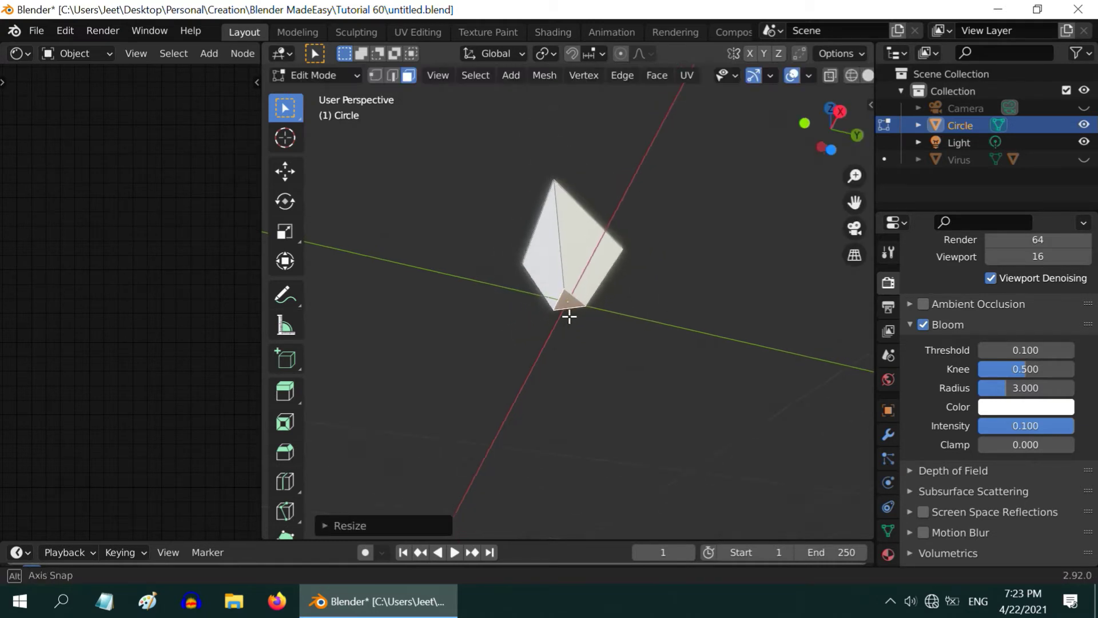
middle_click_drag(571, 326, 585, 456)
left_click(330, 75)
Step: Return to Object Mode and view the tapered spike in Wireframe shading
left_click(332, 96)
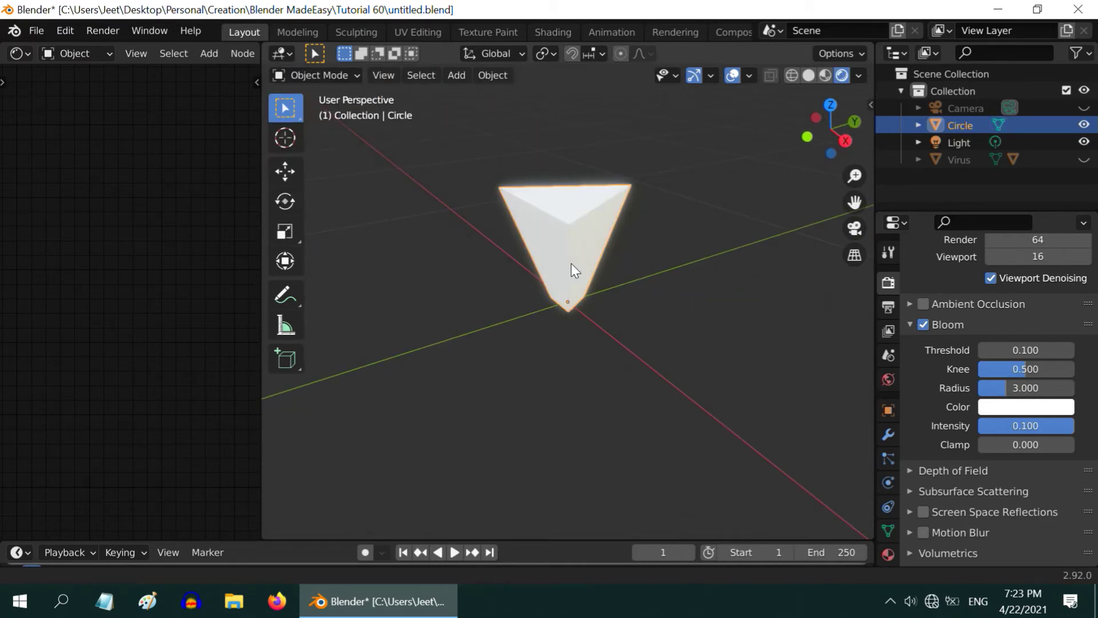
middle_click_drag(571, 263, 523, 261, "shift")
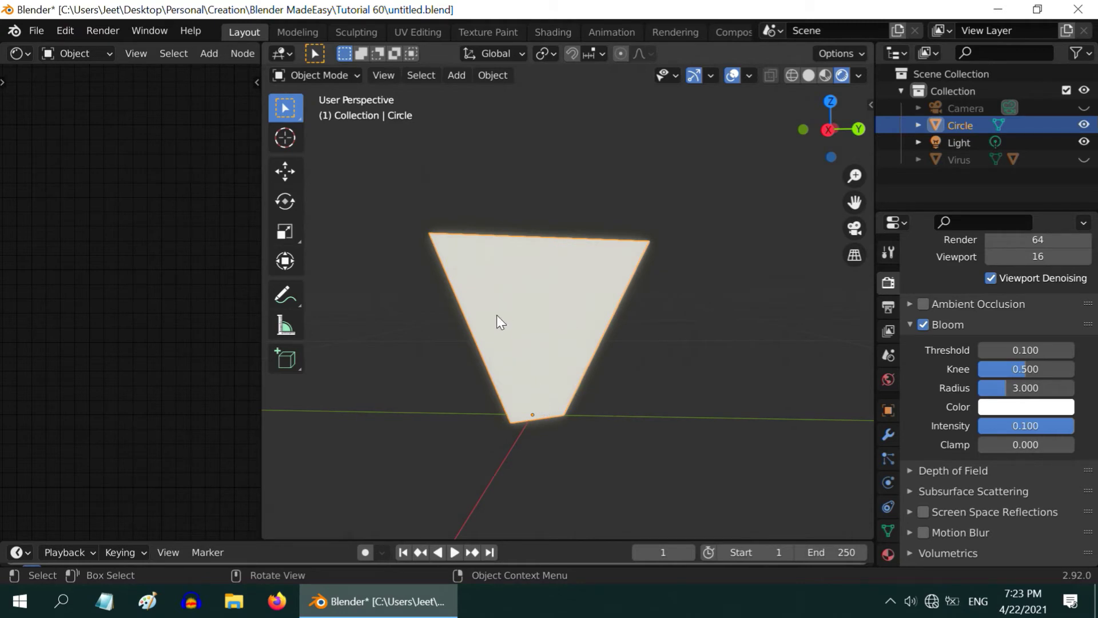
middle_click_drag(518, 337, 577, 354)
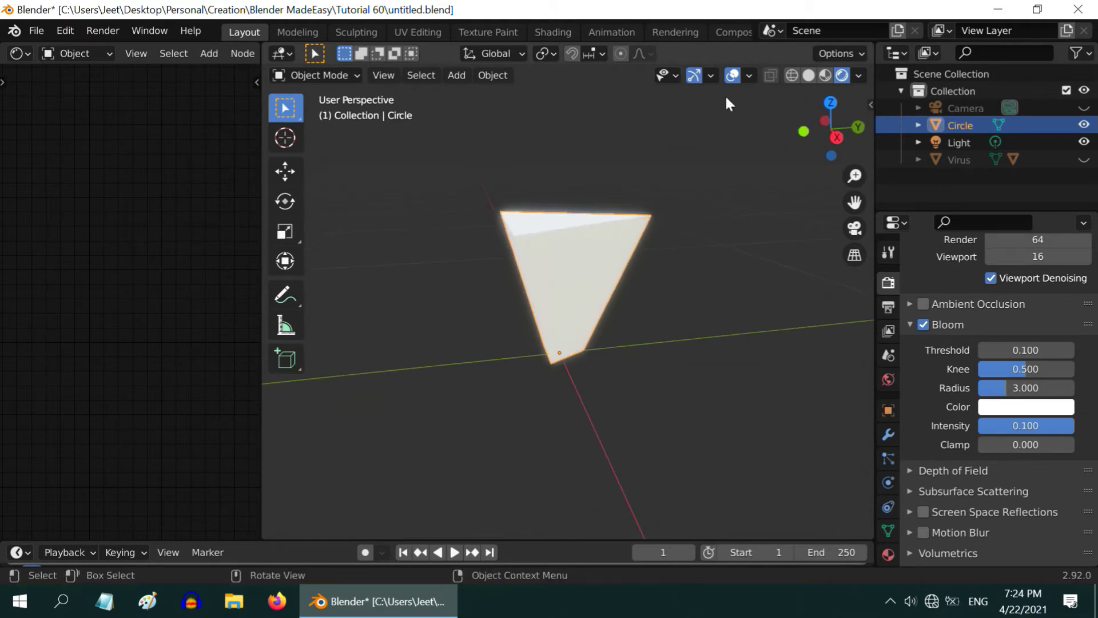
left_click(791, 75)
scroll(589, 258, "up", 4)
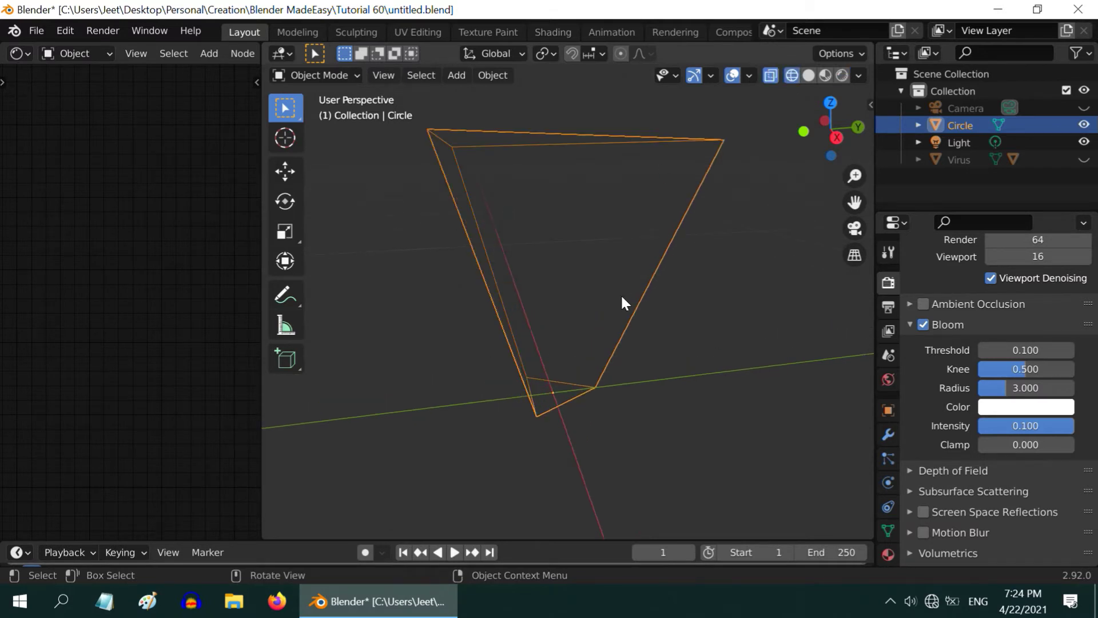
middle_click_drag(568, 309, 539, 276)
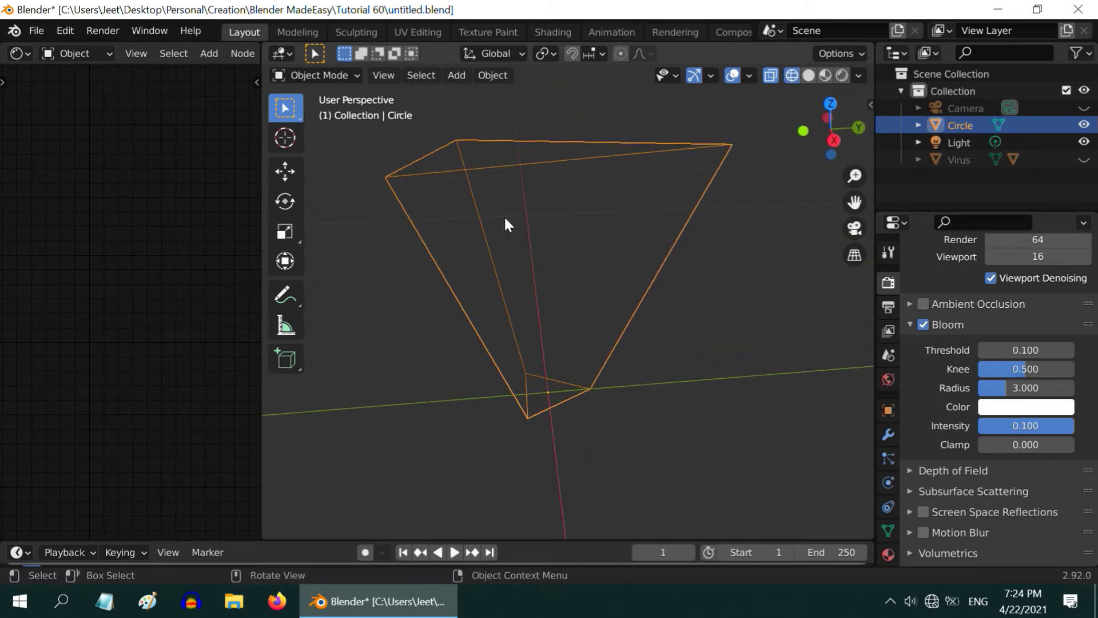
Step: Add a Simple-type Subdivision Surface modifier to the Circle spike and apply it
left_click(886, 436)
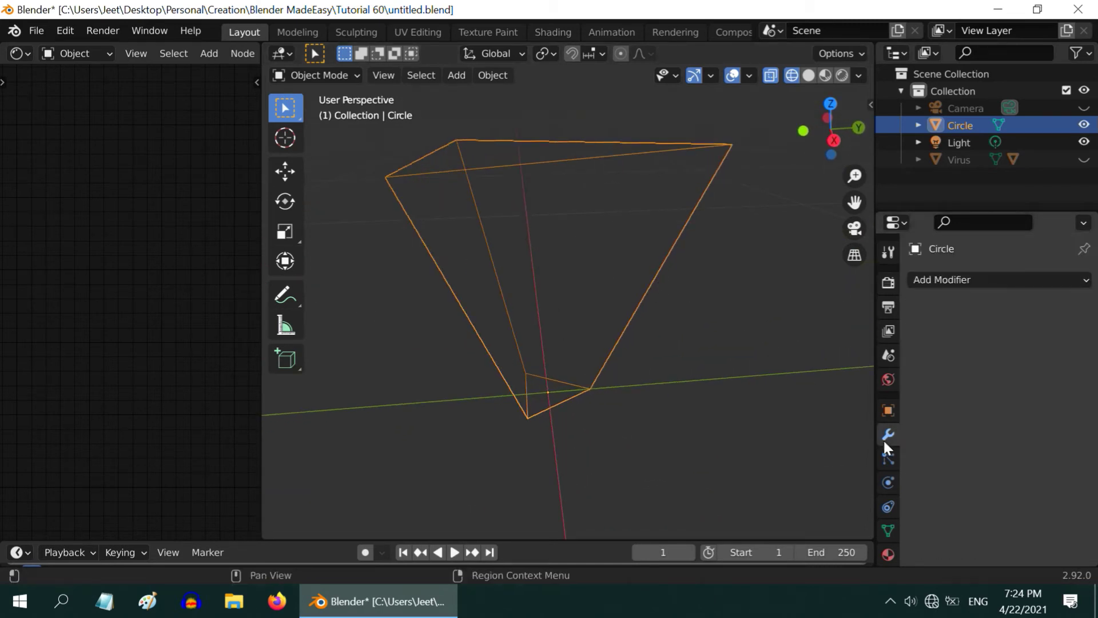
left_click(946, 279)
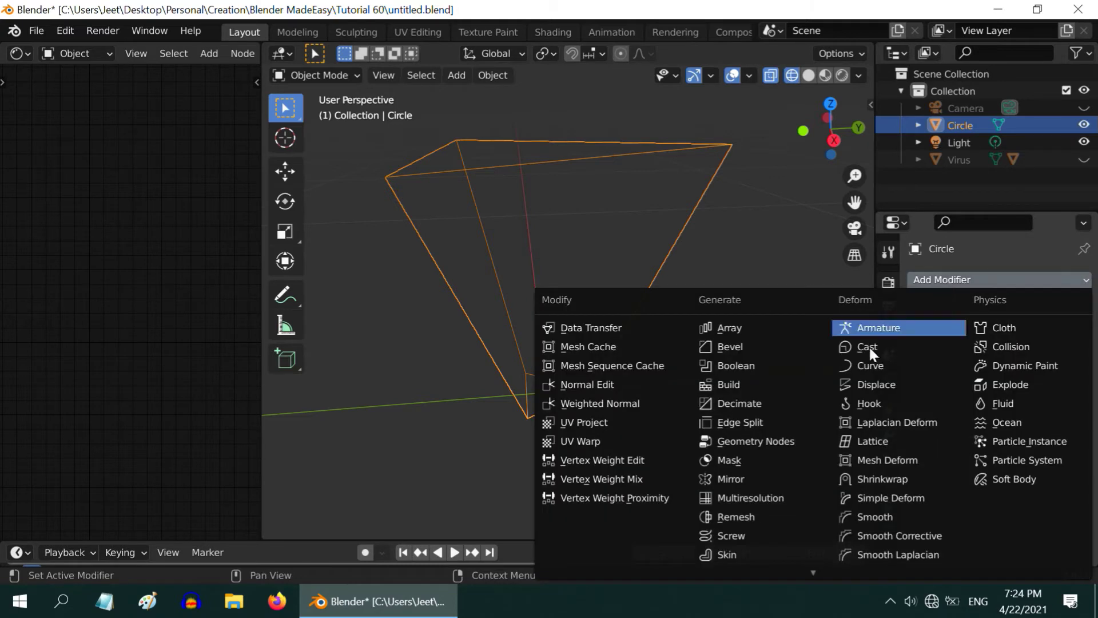
mouse_move(809, 571)
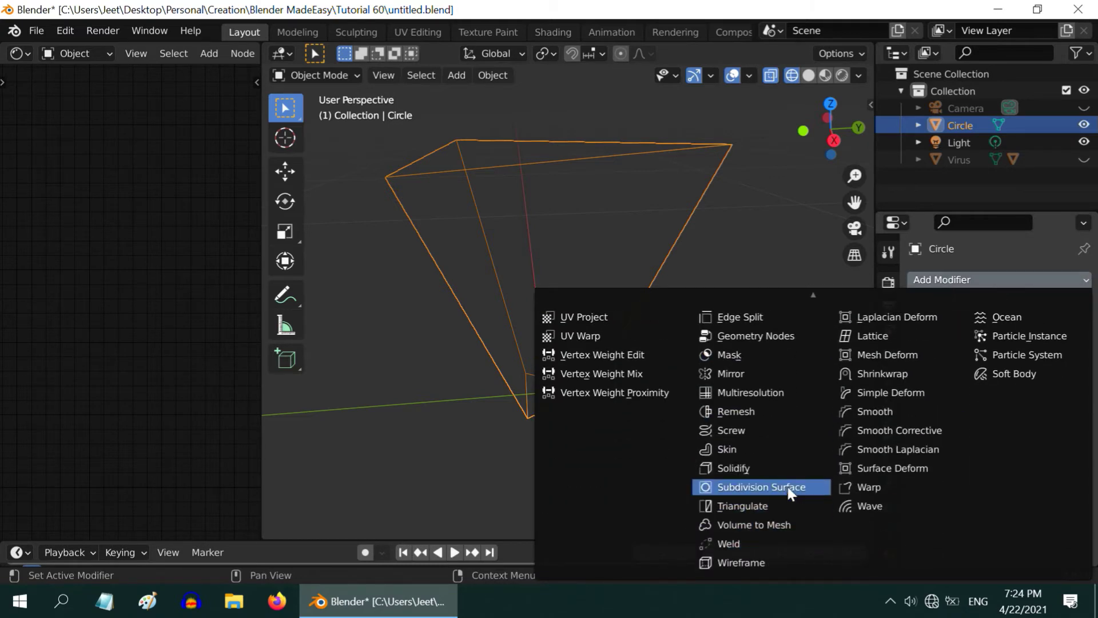
left_click(788, 486)
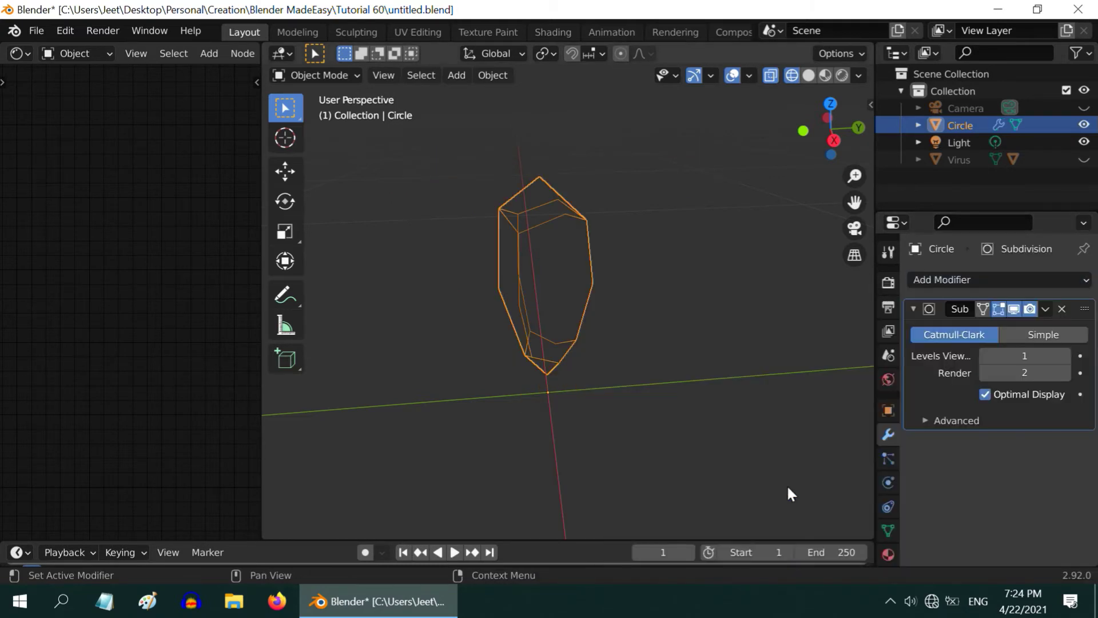
left_click(1042, 335)
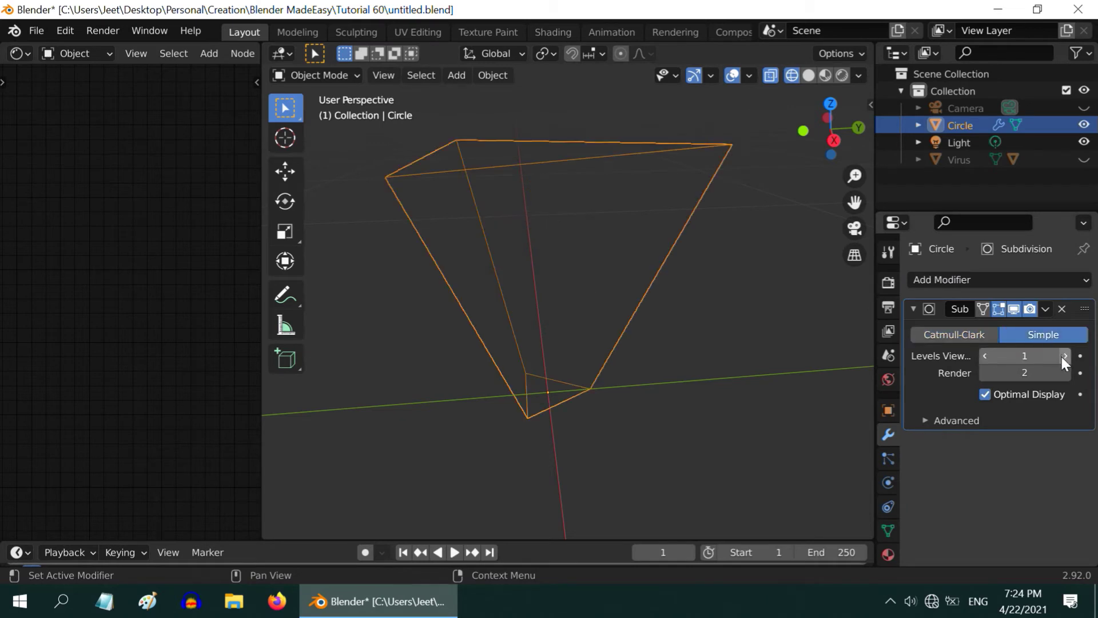
left_click(1045, 309)
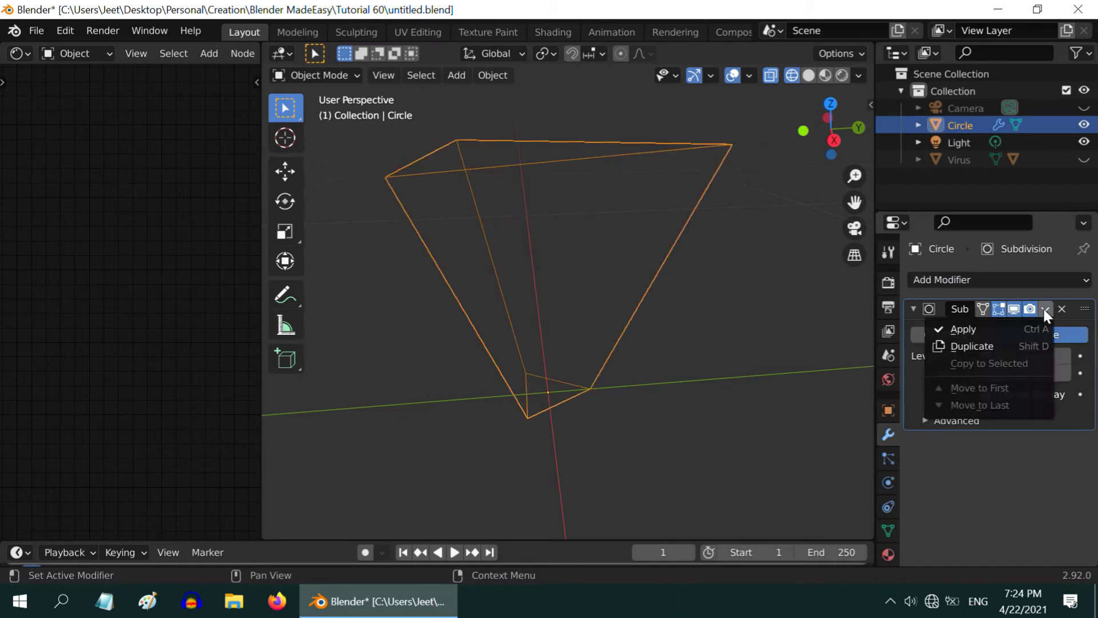
left_click(989, 328)
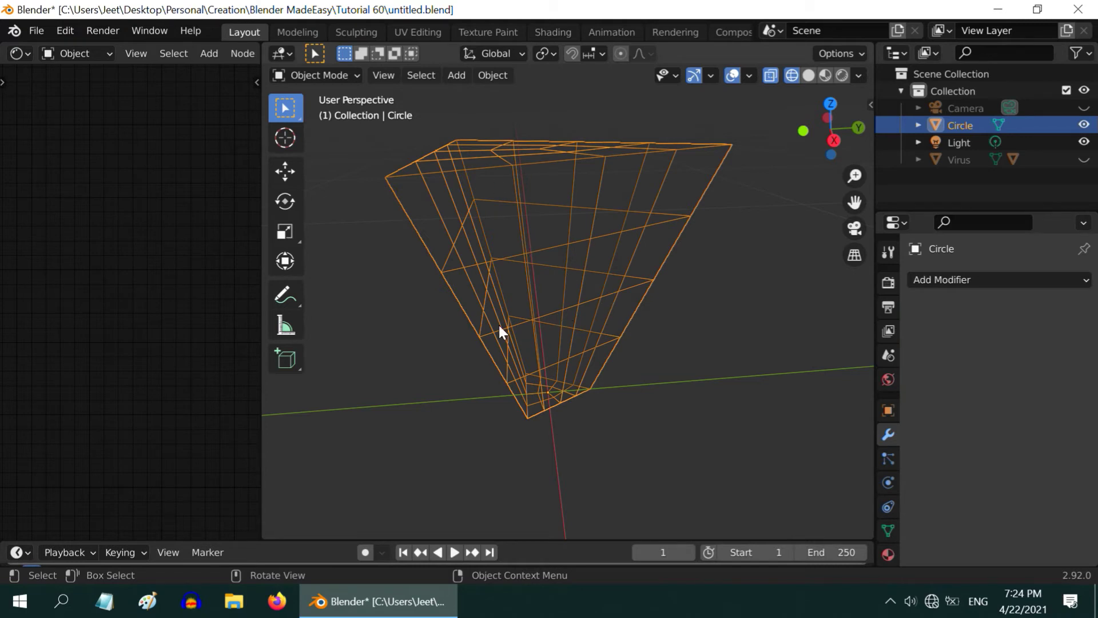
middle_click_drag(499, 327, 559, 346)
scroll(556, 348, "down", 2)
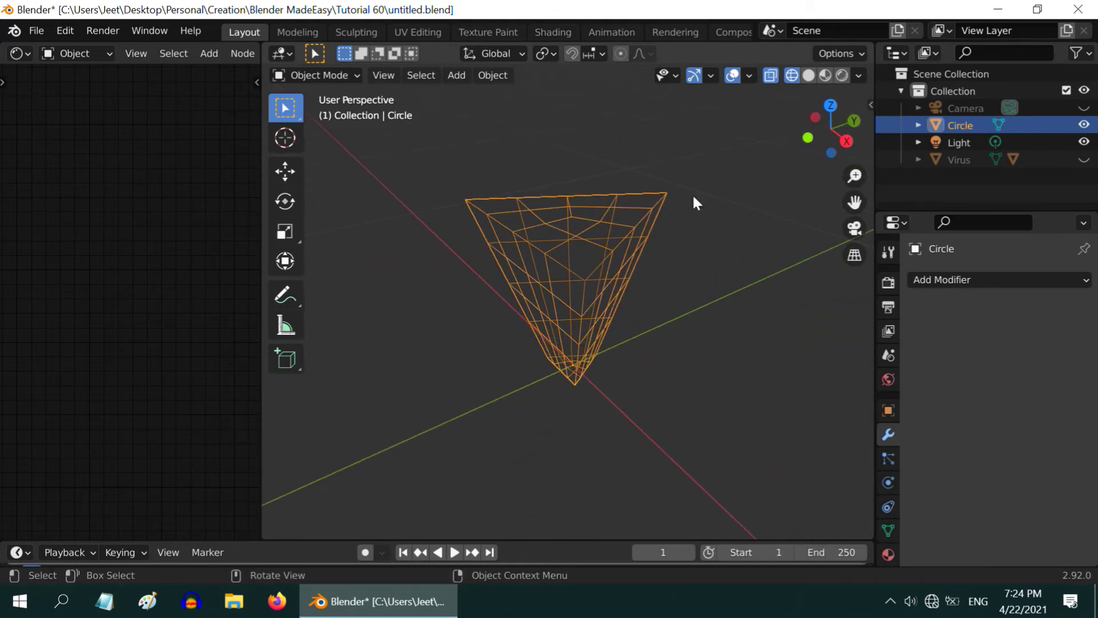
Step: Switch to Rendered shading and add a new cube
left_click(841, 76)
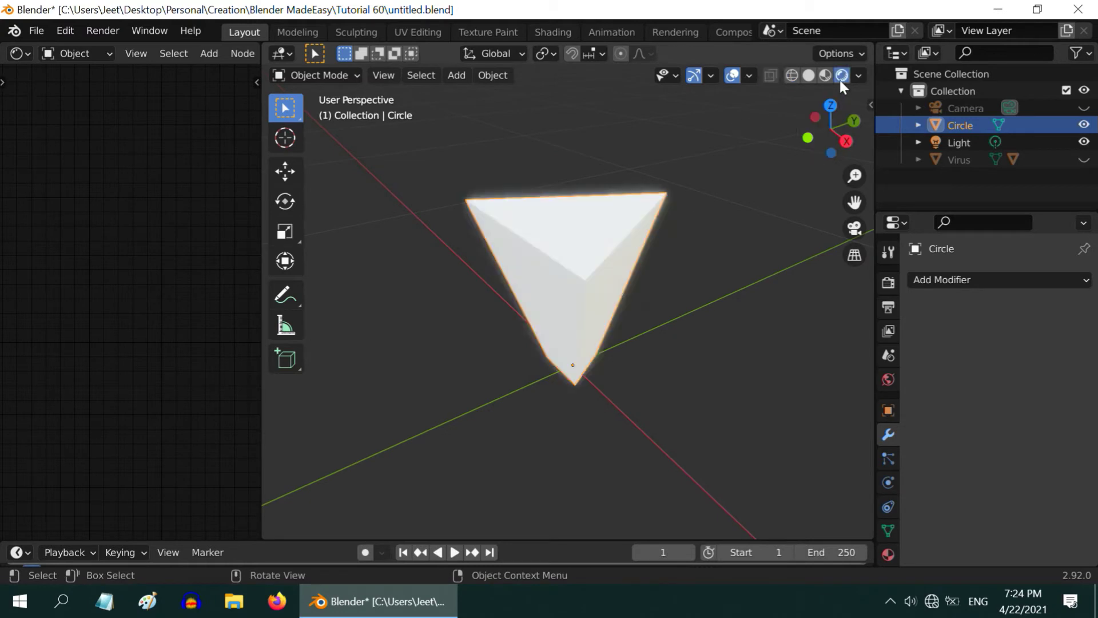
left_click(459, 77)
mouse_move(464, 94)
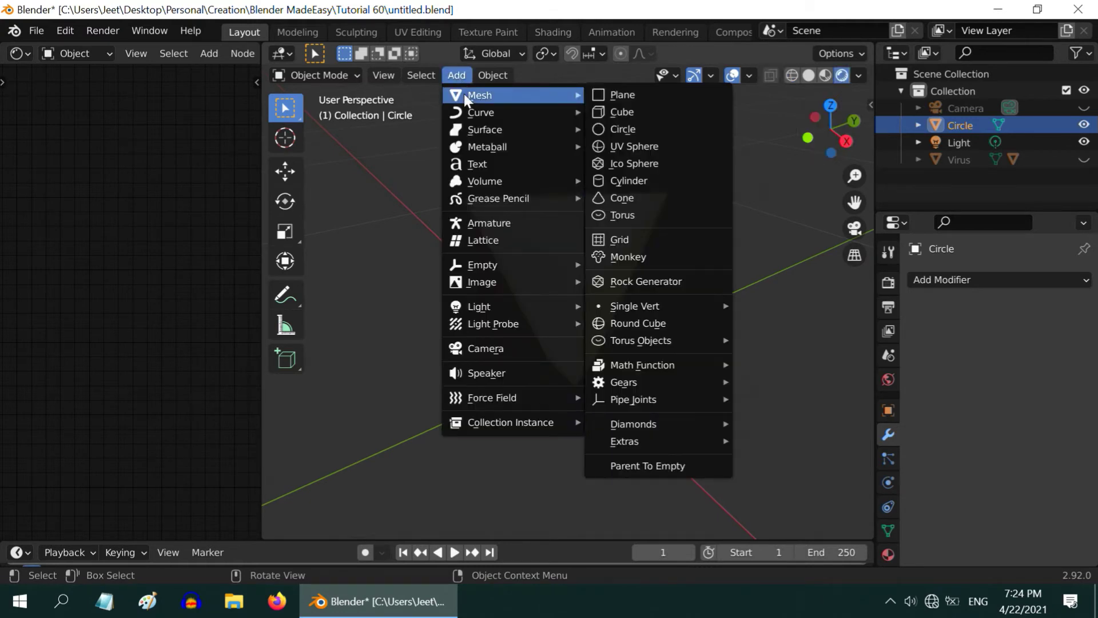
left_click(632, 116)
Step: Scale the cube down to 0.1 with S .1 and zoom in on it
scroll(608, 326, "down", 4)
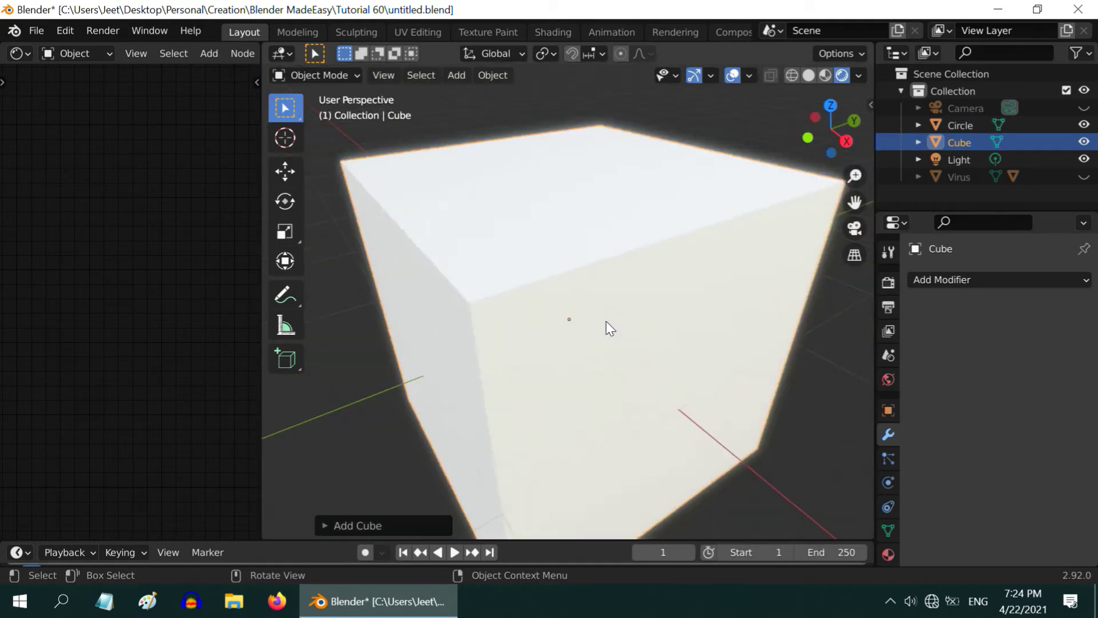
scroll(610, 328, "down", 3)
type("s")
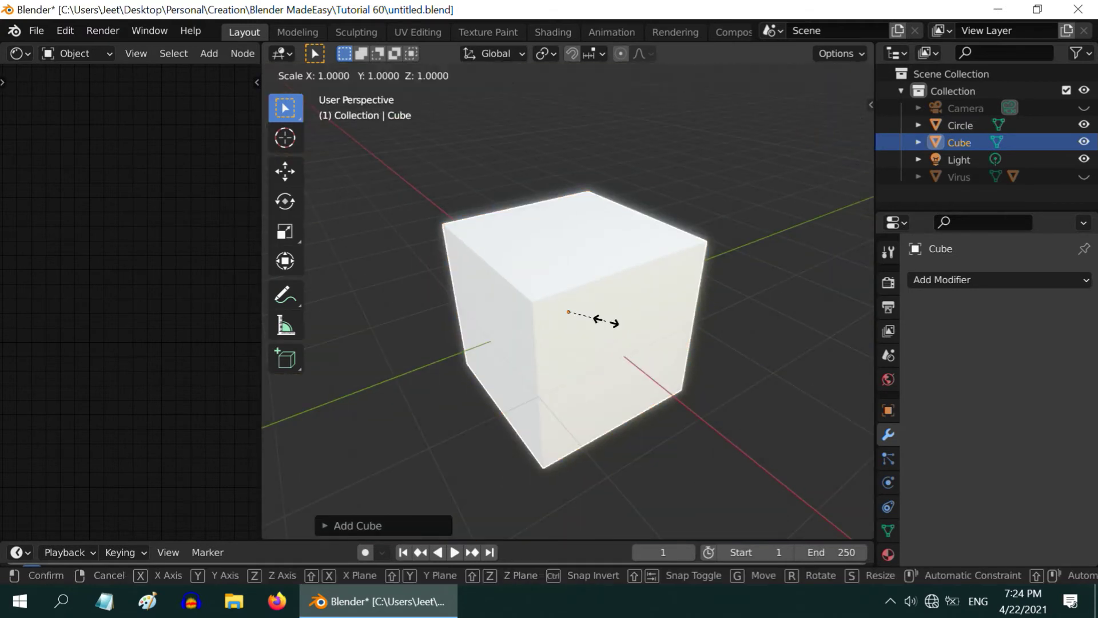
type(".1")
key("Return")
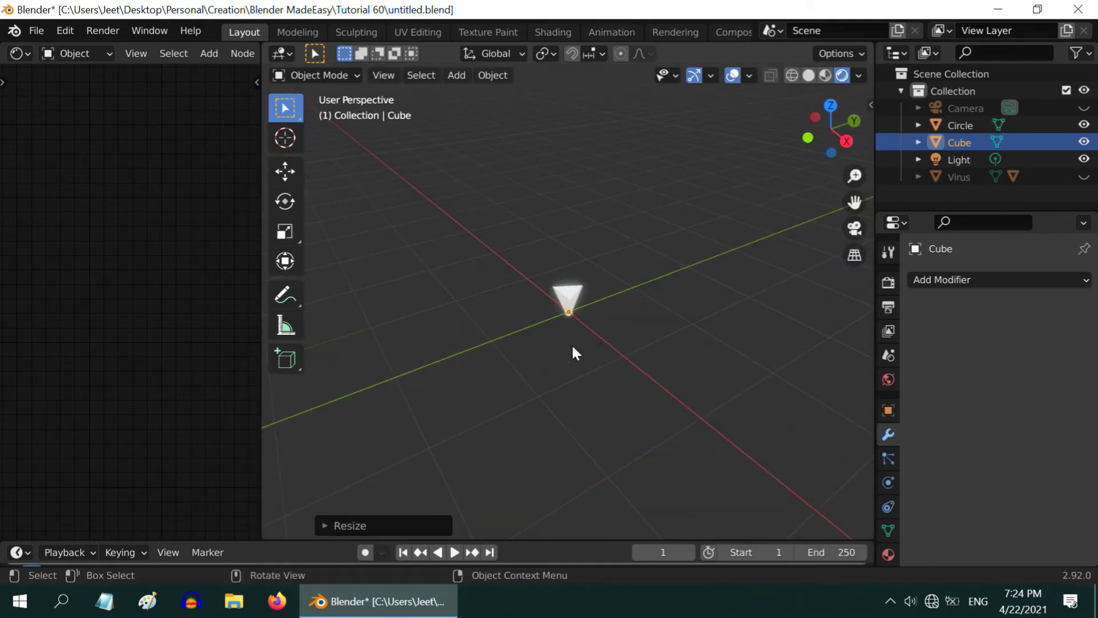
scroll(565, 345, "up", 7)
scroll(566, 412, "up", 3)
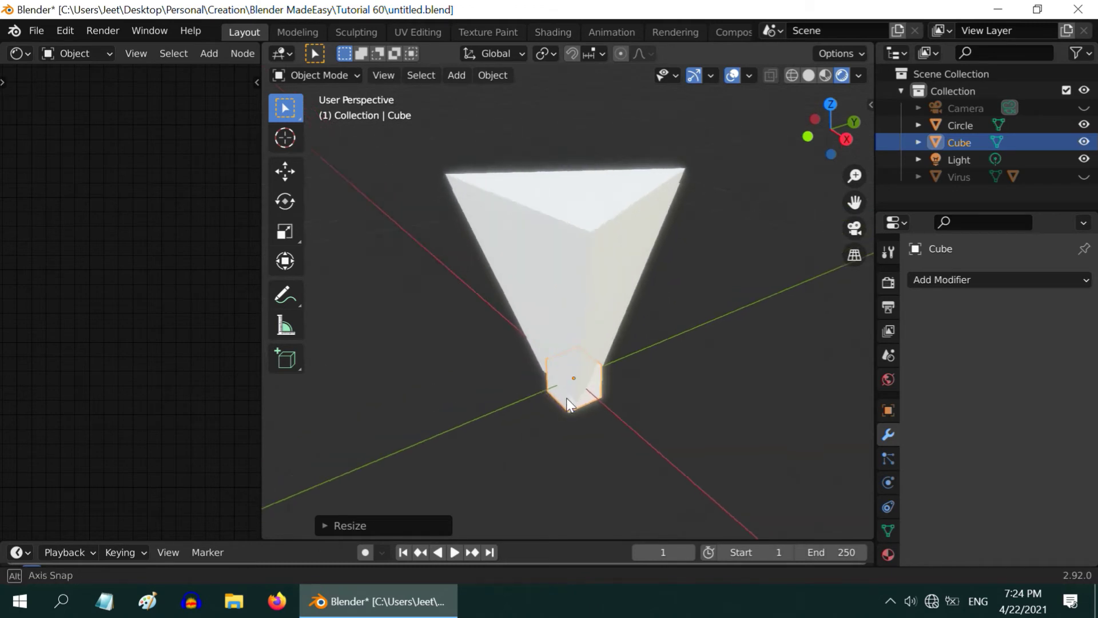
scroll(588, 414, "up", 1)
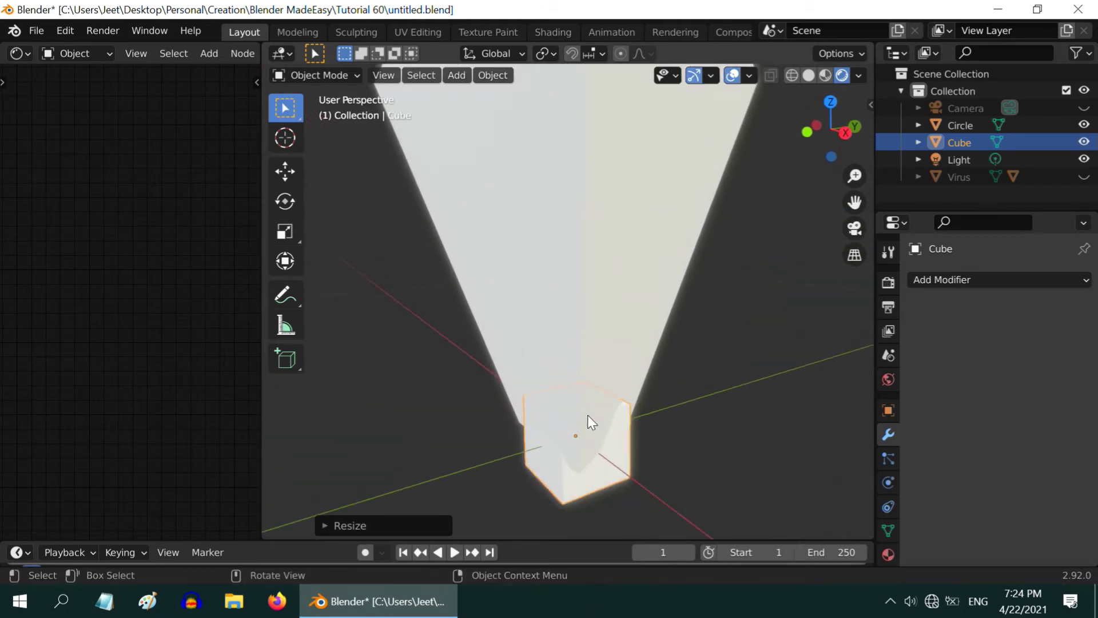
scroll(616, 444, "down", 2)
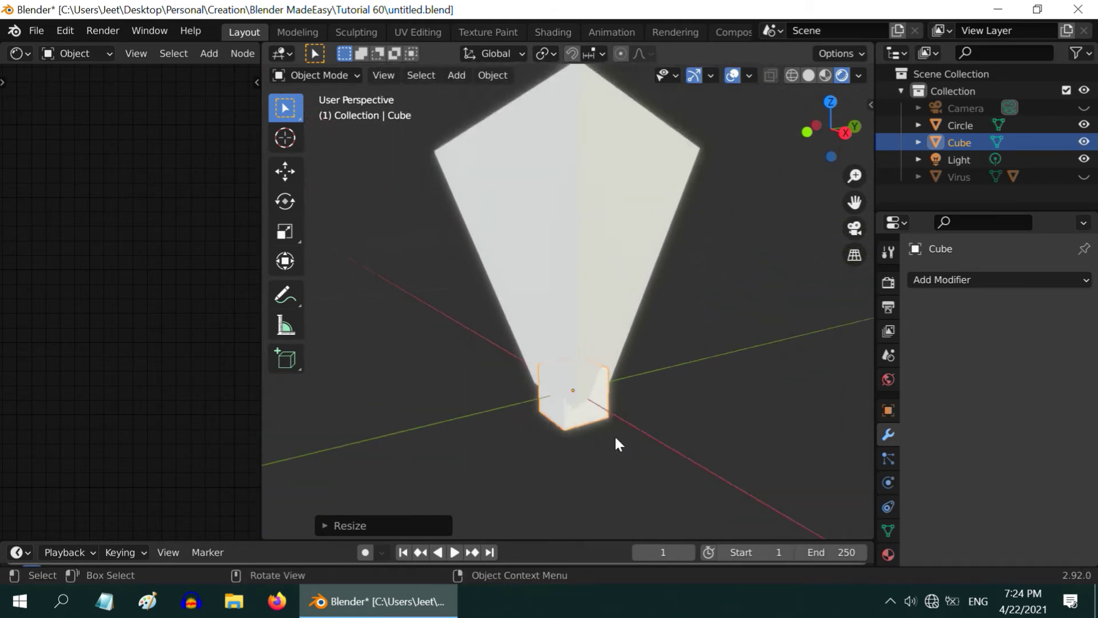
Step: Create a new material for the cube using a Diffuse BSDF surface
left_click(888, 554)
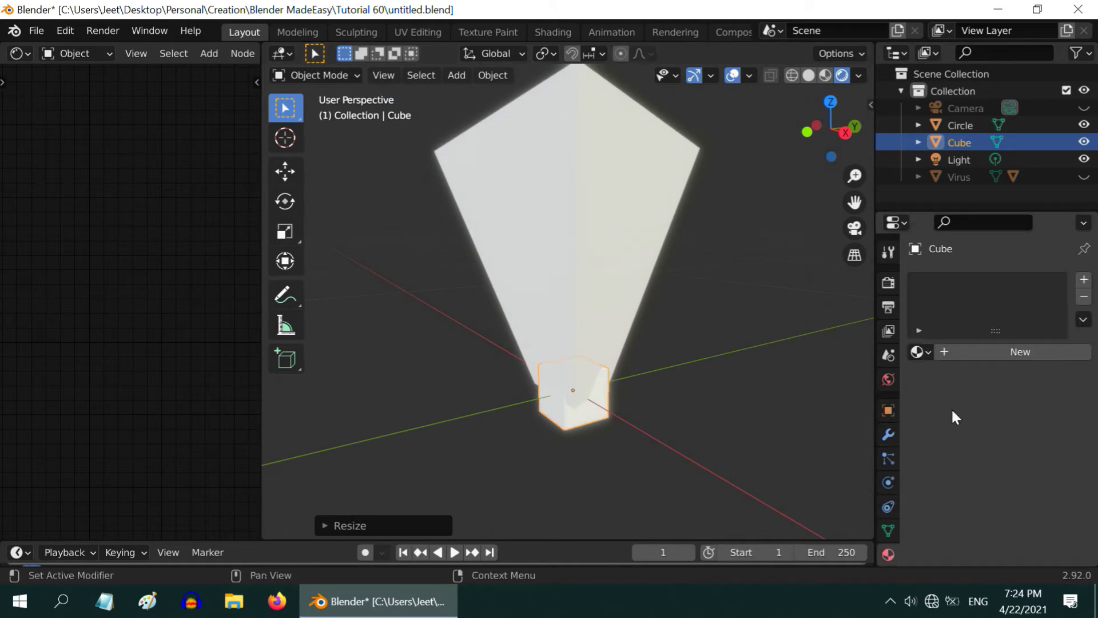
left_click(987, 352)
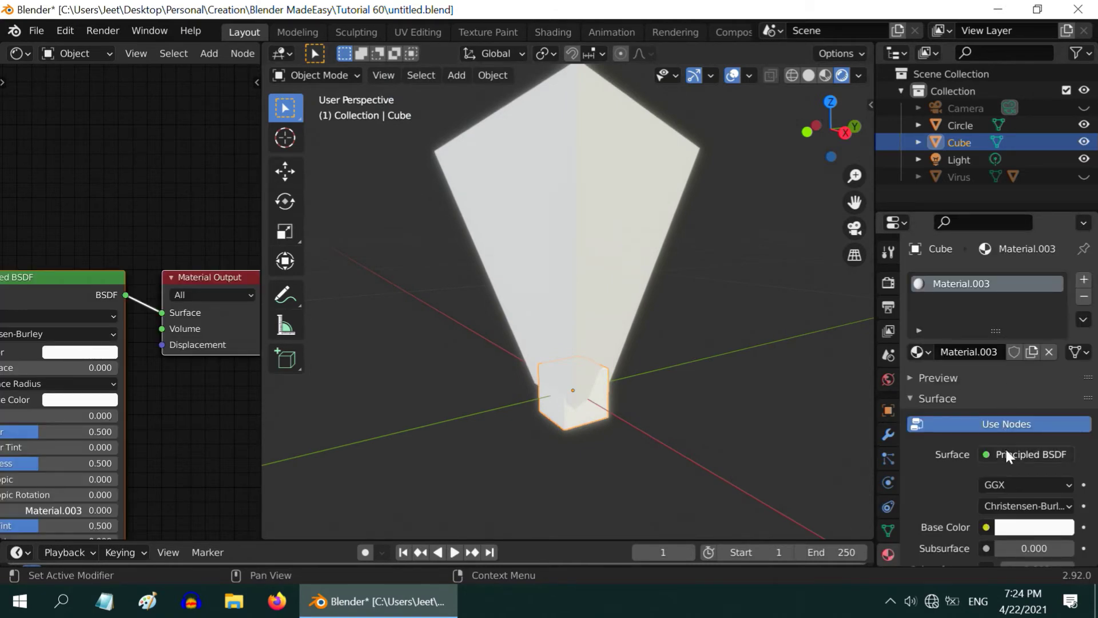
left_click(1011, 452)
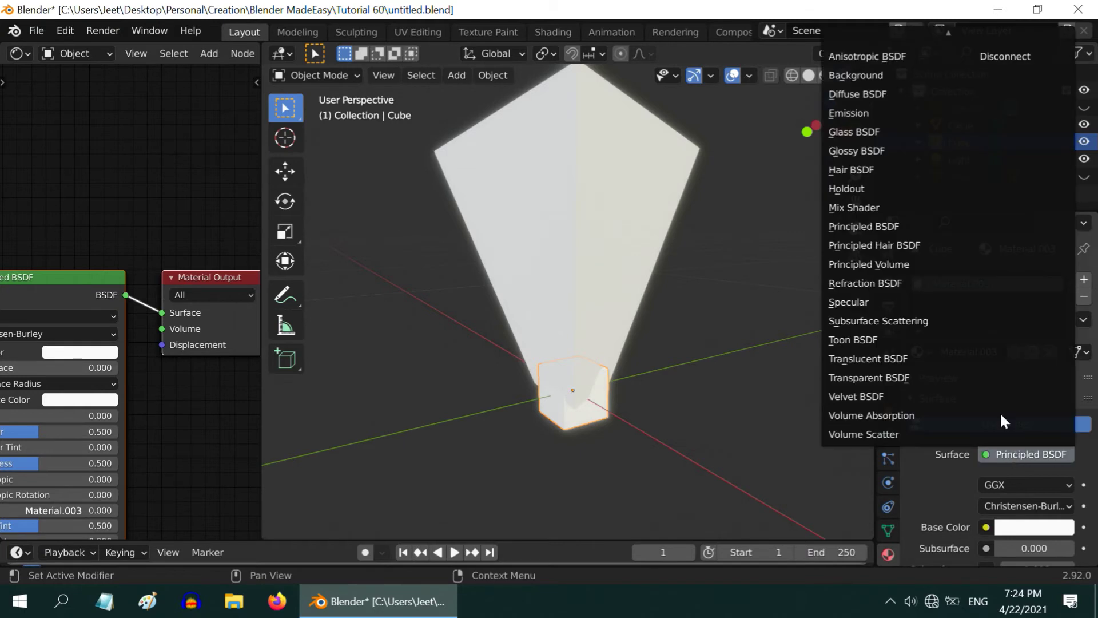
left_click(869, 95)
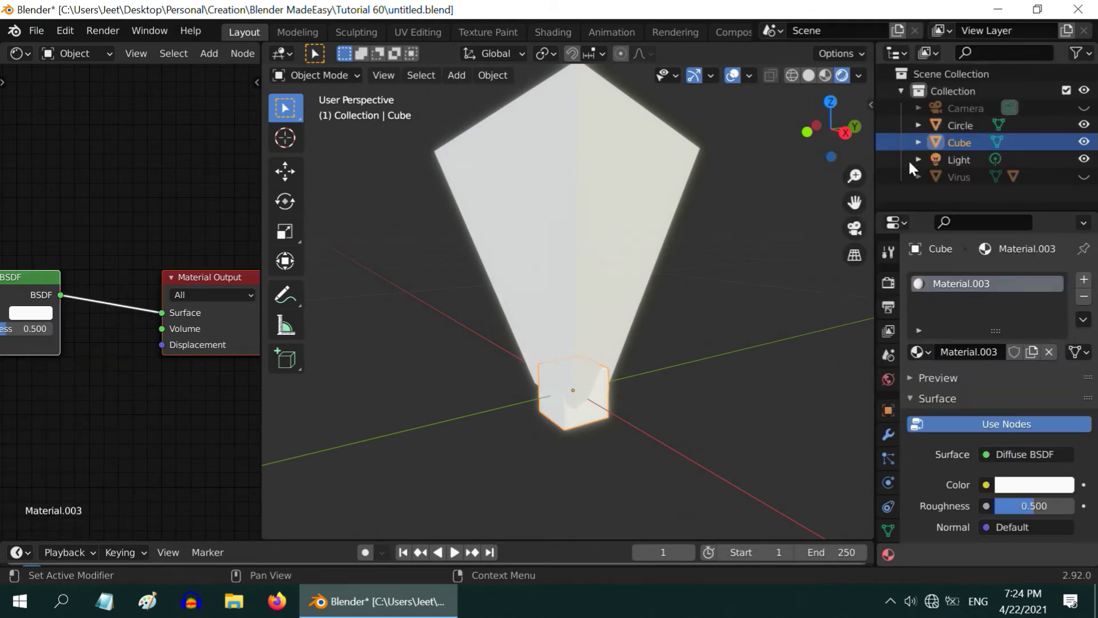
Step: Colour the diffuse red with hue 0.005 and brightness V 0.6
left_click(1035, 486)
left_click(980, 369)
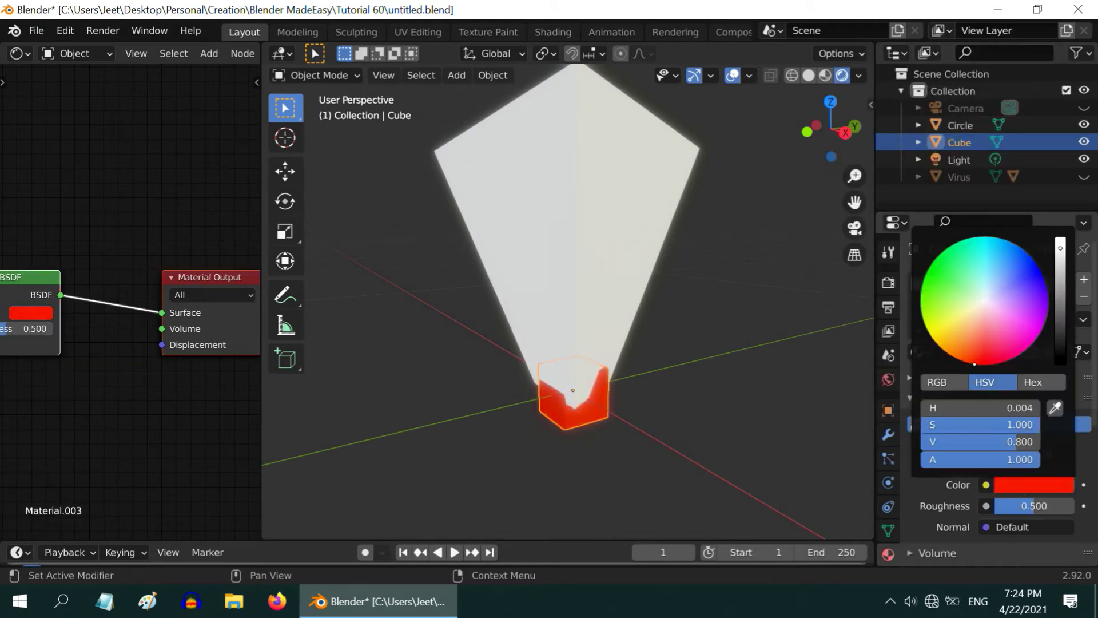
left_click(1019, 409)
type("0.005")
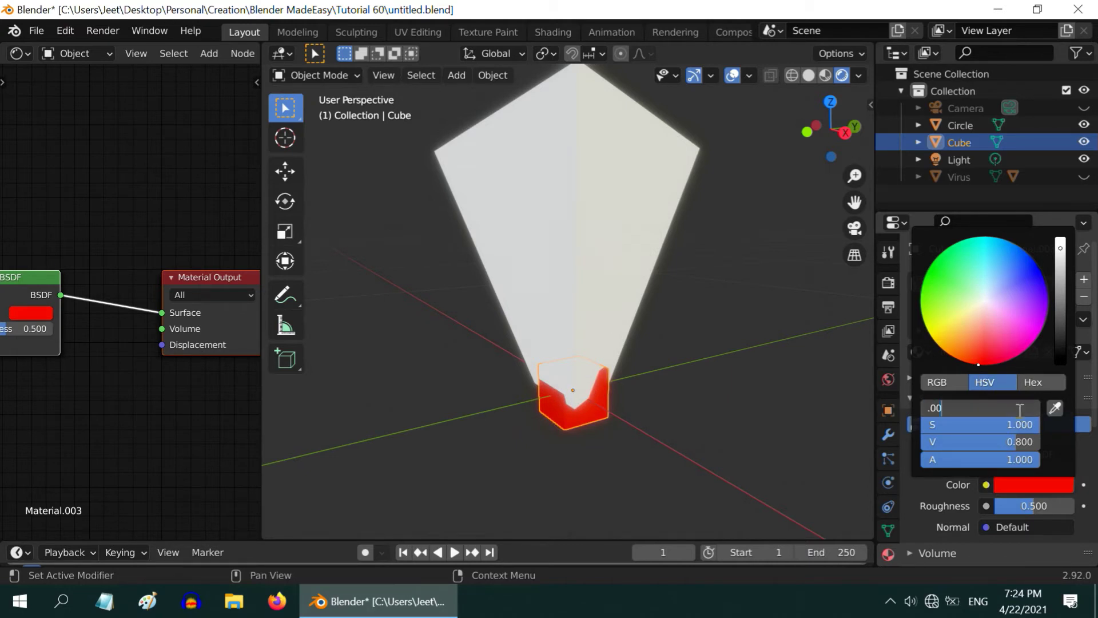
key("Return")
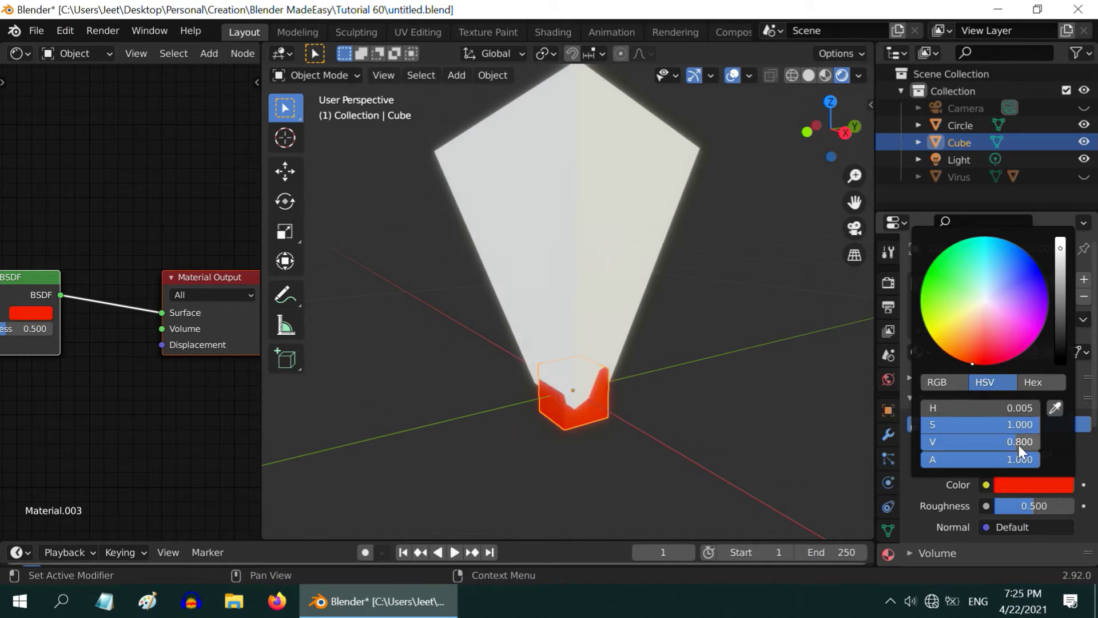
left_click(1021, 440)
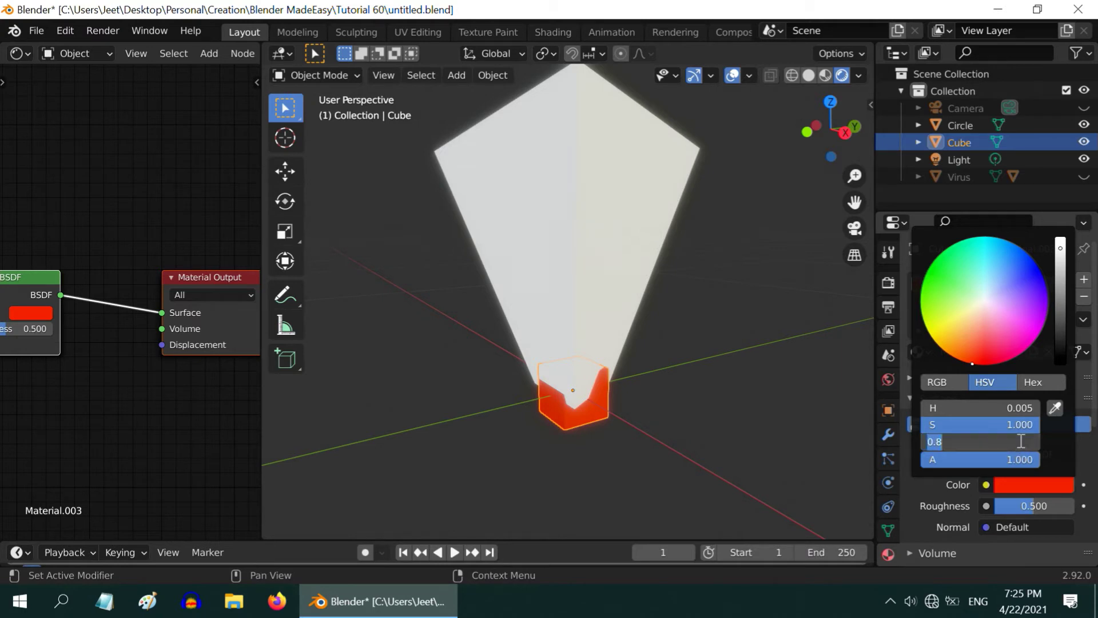
type("0.6")
key("Return")
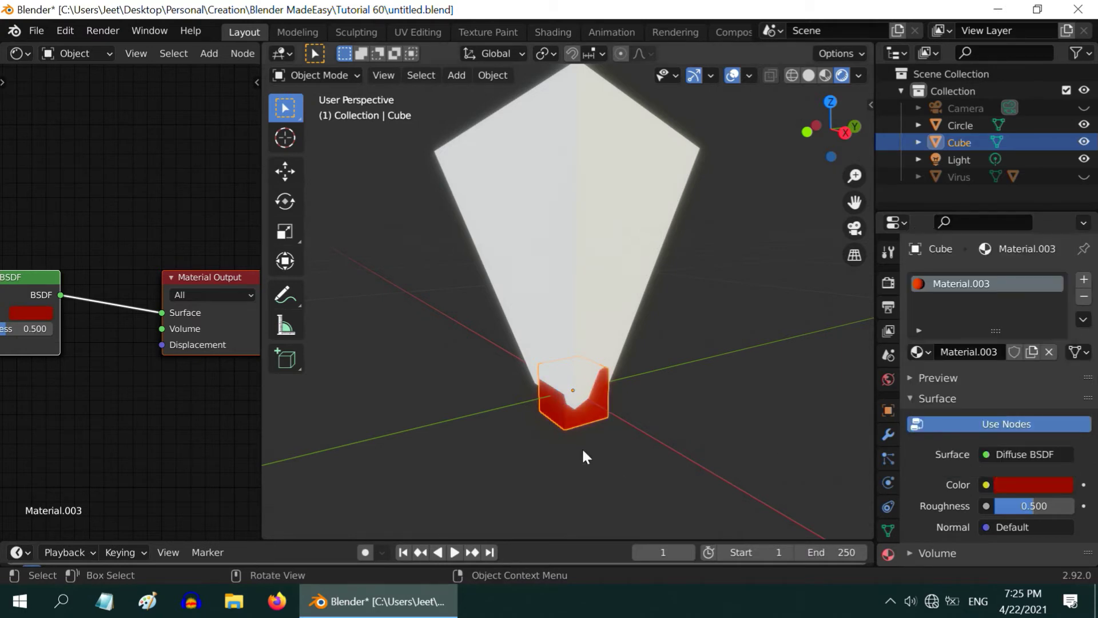
scroll(583, 450, "up", 3)
scroll(598, 482, "up", 4)
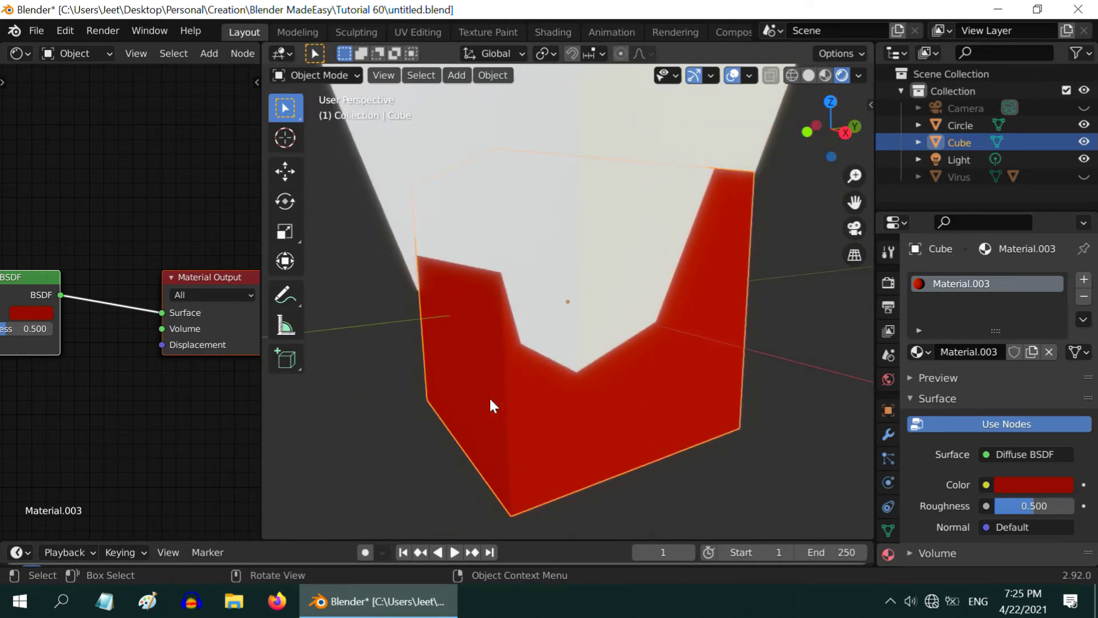
scroll(537, 407, "down", 1)
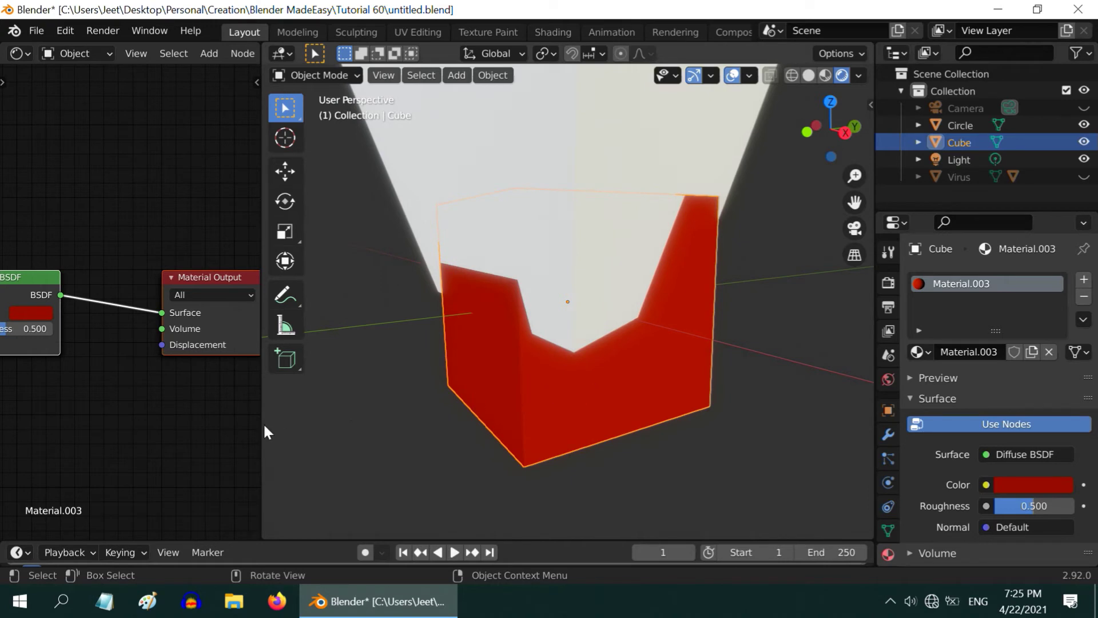
Step: Add a Voronoi Texture node and a Bump node to the red cube's shader tree
left_click_drag(262, 417, 474, 416)
scroll(183, 386, "down", 3)
middle_click_drag(188, 393, 296, 412)
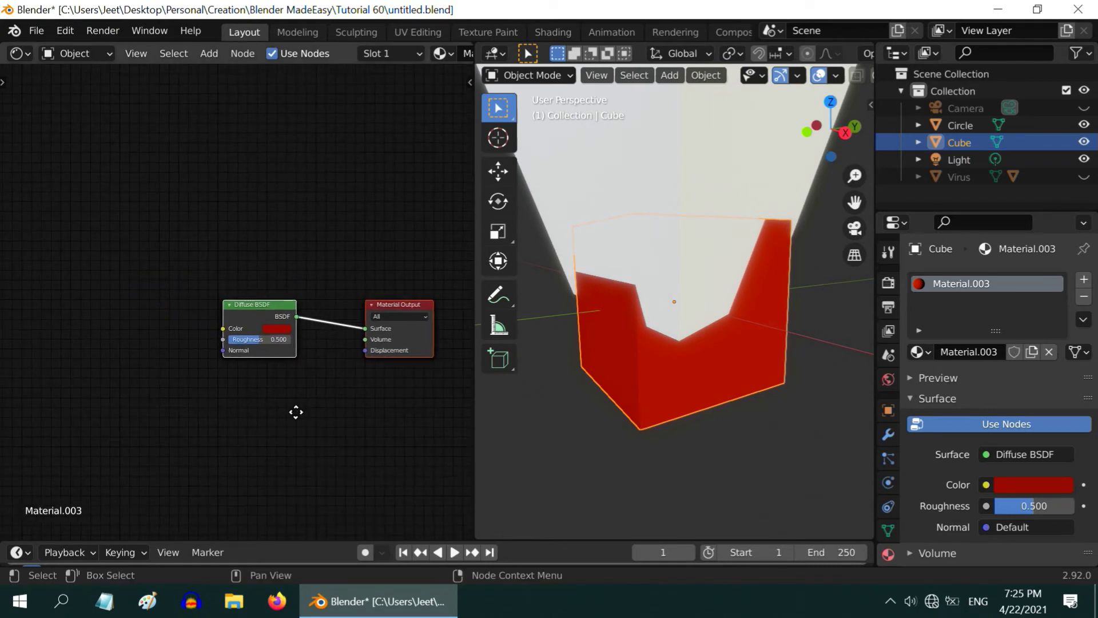
scroll(296, 413, "up", 1)
left_click(209, 54)
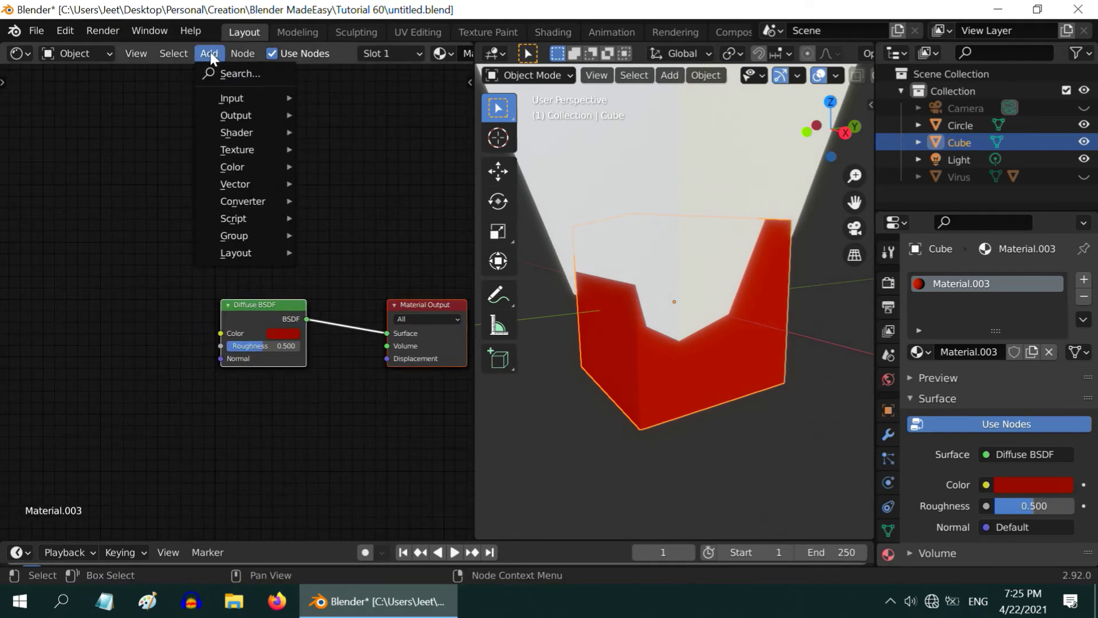
mouse_move(240, 148)
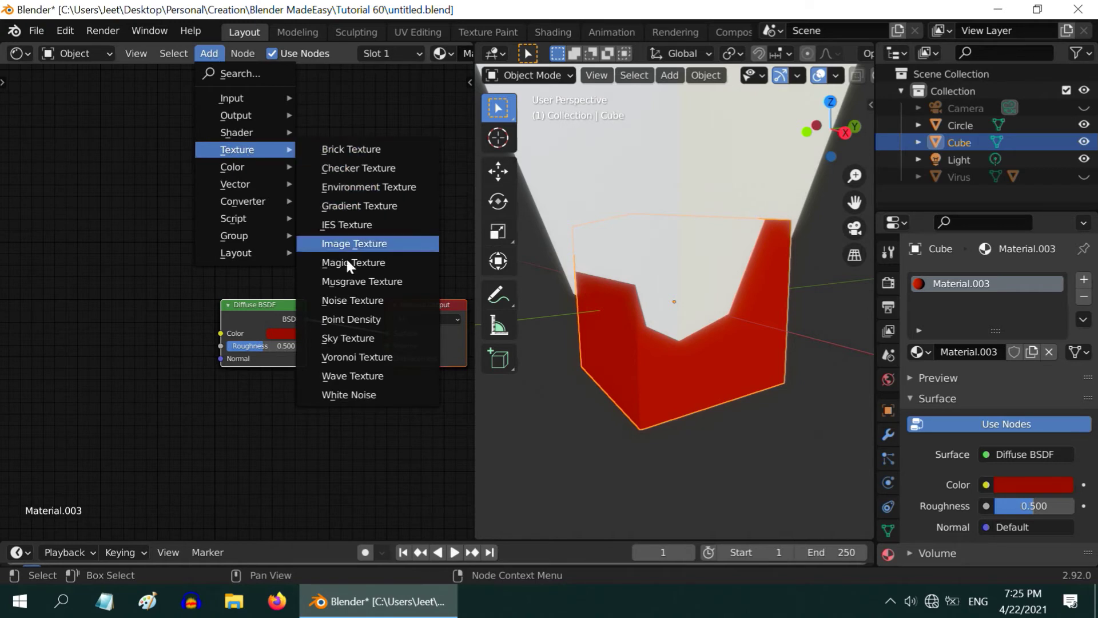
left_click(366, 352)
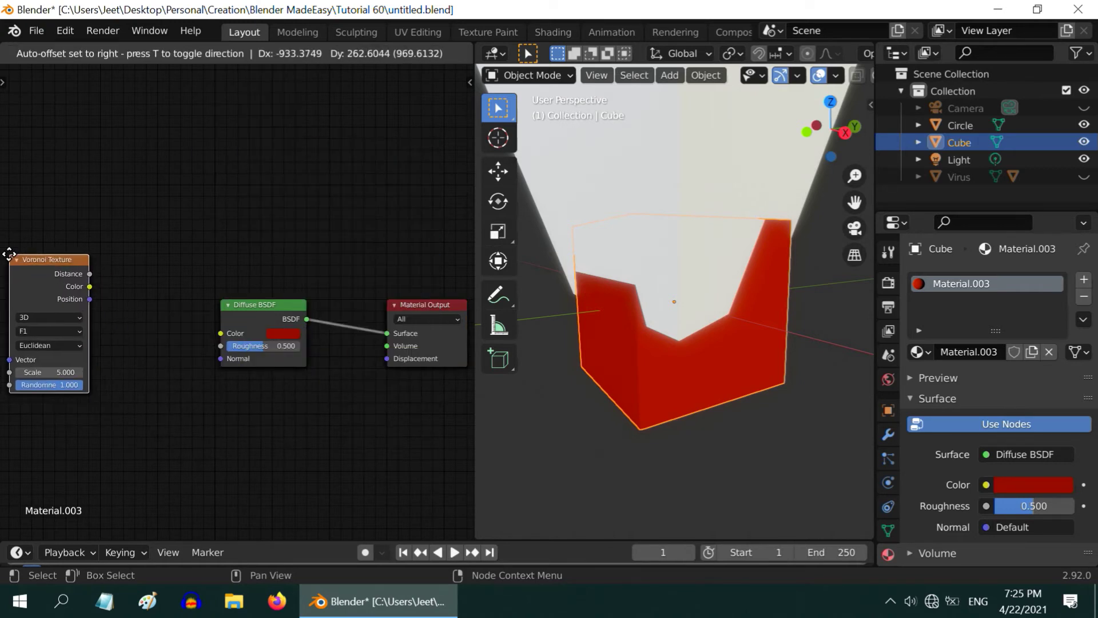
left_click(9, 254)
left_click(209, 53)
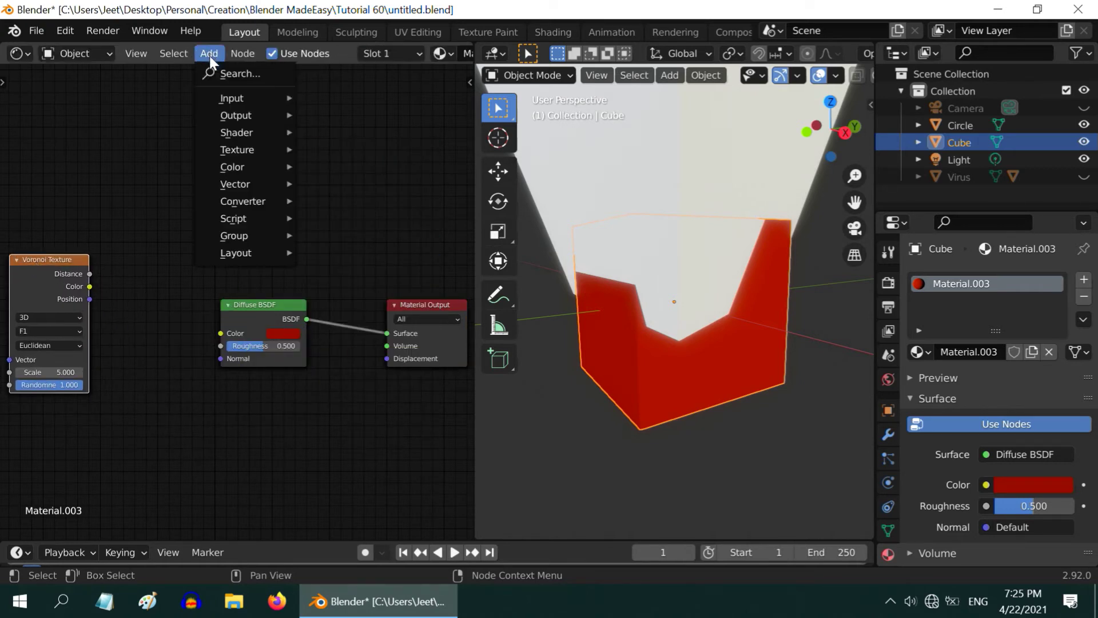
mouse_move(257, 183)
left_click(334, 184)
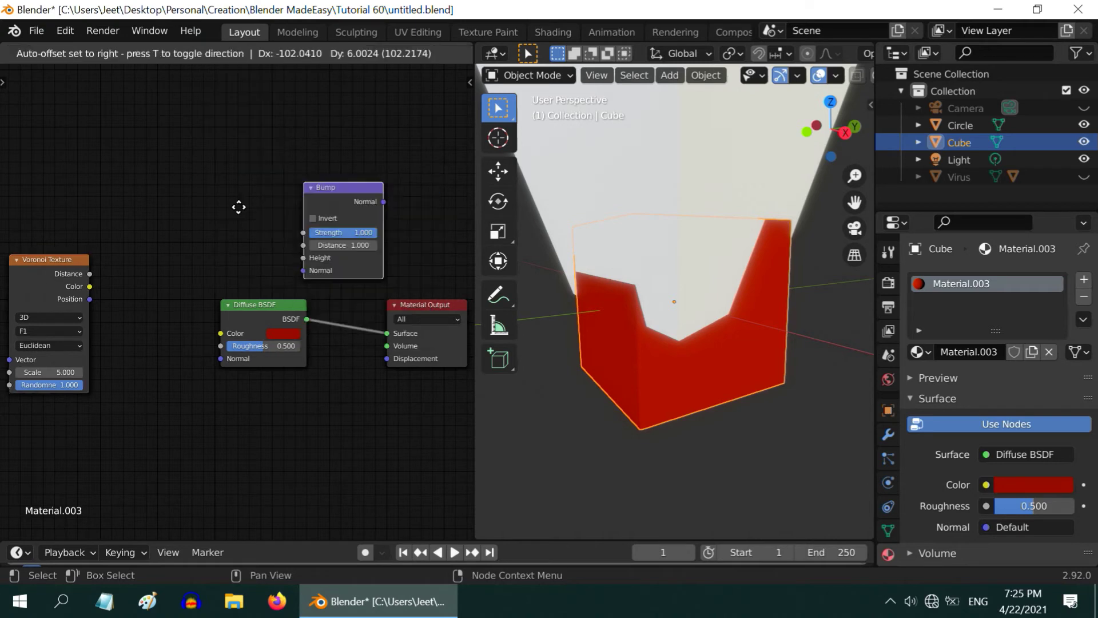
left_click(116, 290)
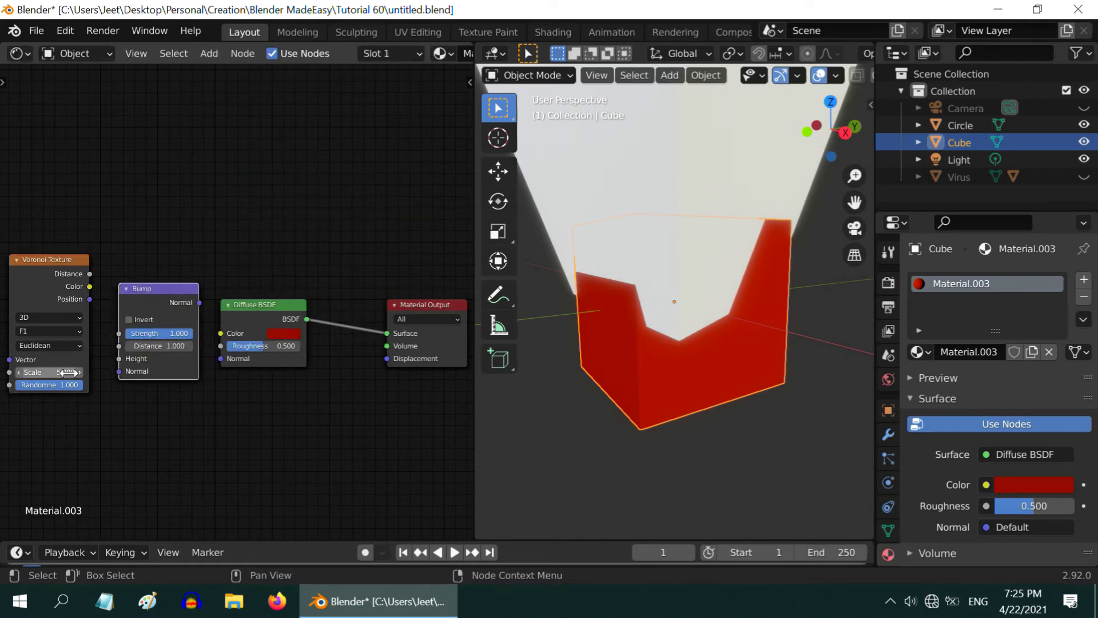
Step: Set Voronoi scale 50, link Distance to Bump Height at strength 0.5, and Normal into Diffuse
double_click(49, 372)
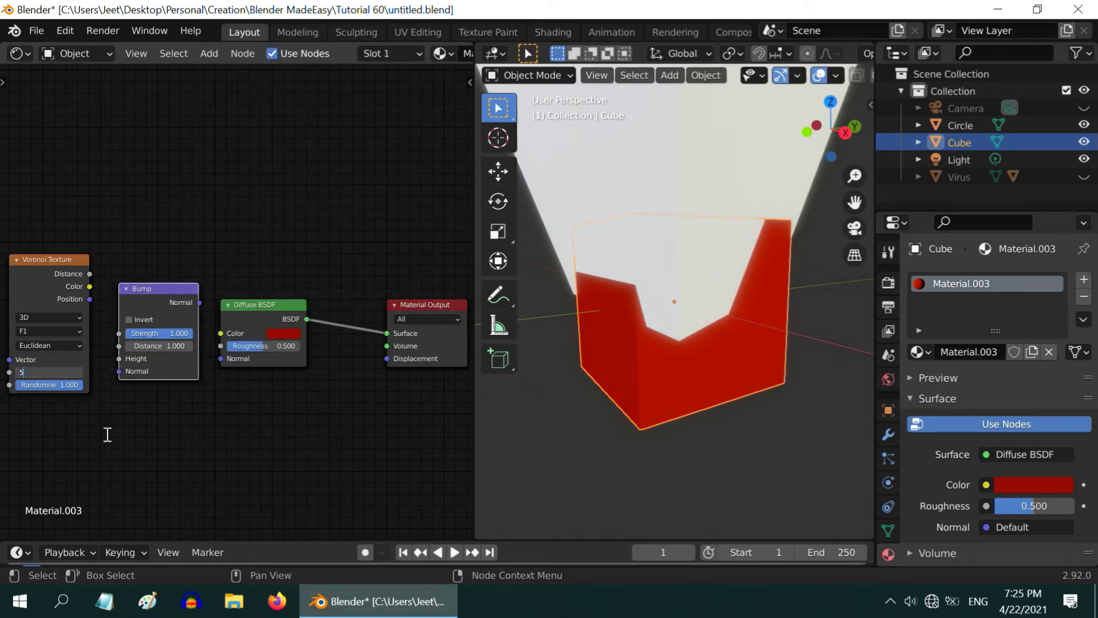
key("Return")
left_click_drag(91, 276, 117, 359)
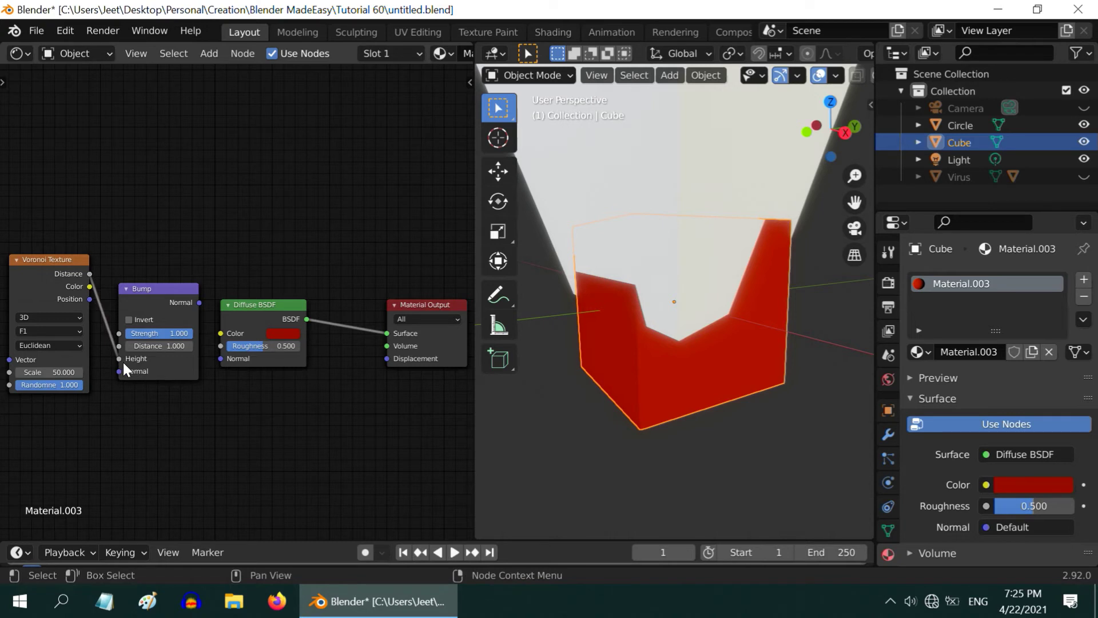
left_click(184, 334)
type("0.5")
key("Return")
left_click_drag(199, 302, 218, 358)
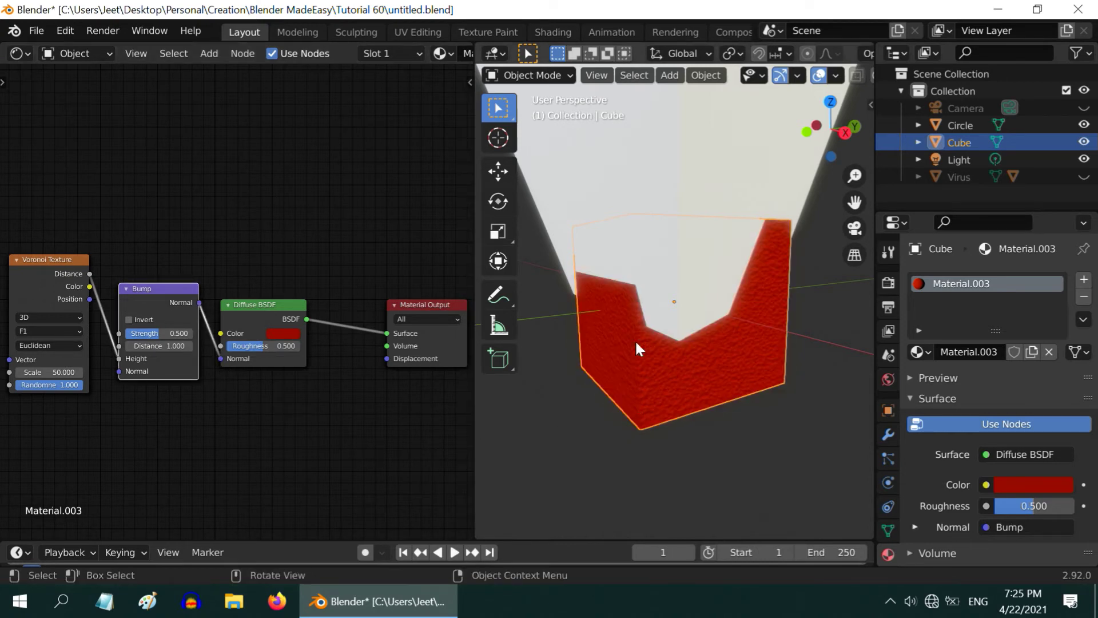
left_click_drag(473, 412, 214, 416)
Step: Select the Circle and set its Object properties Instancing to Faces
scroll(542, 326, "down", 4)
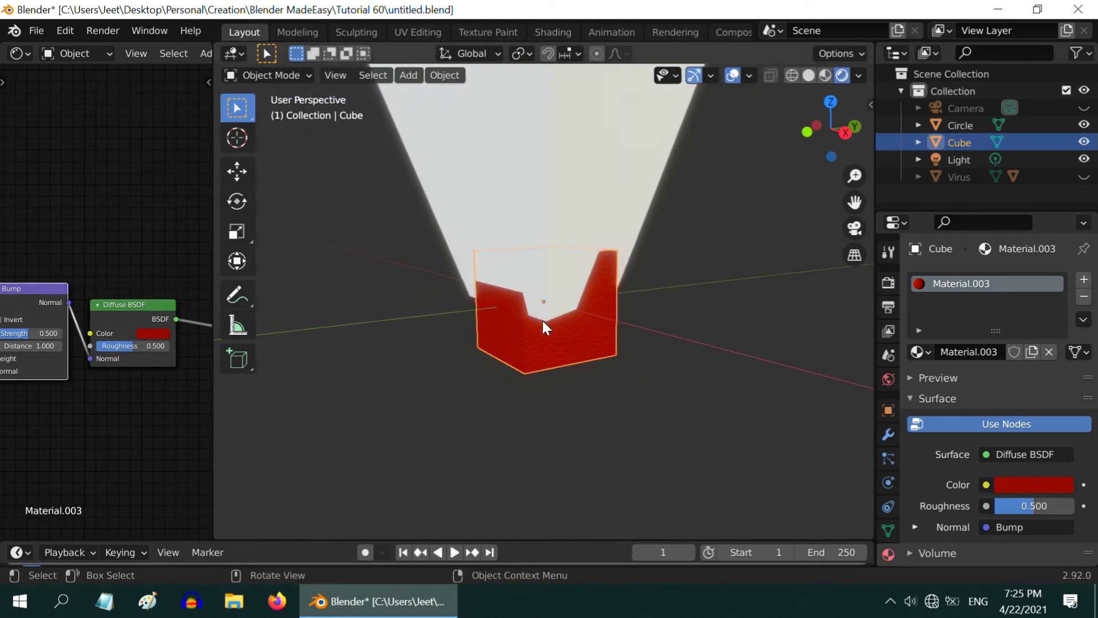
scroll(543, 320, "down", 3)
middle_click_drag(544, 320, 558, 462, "shift")
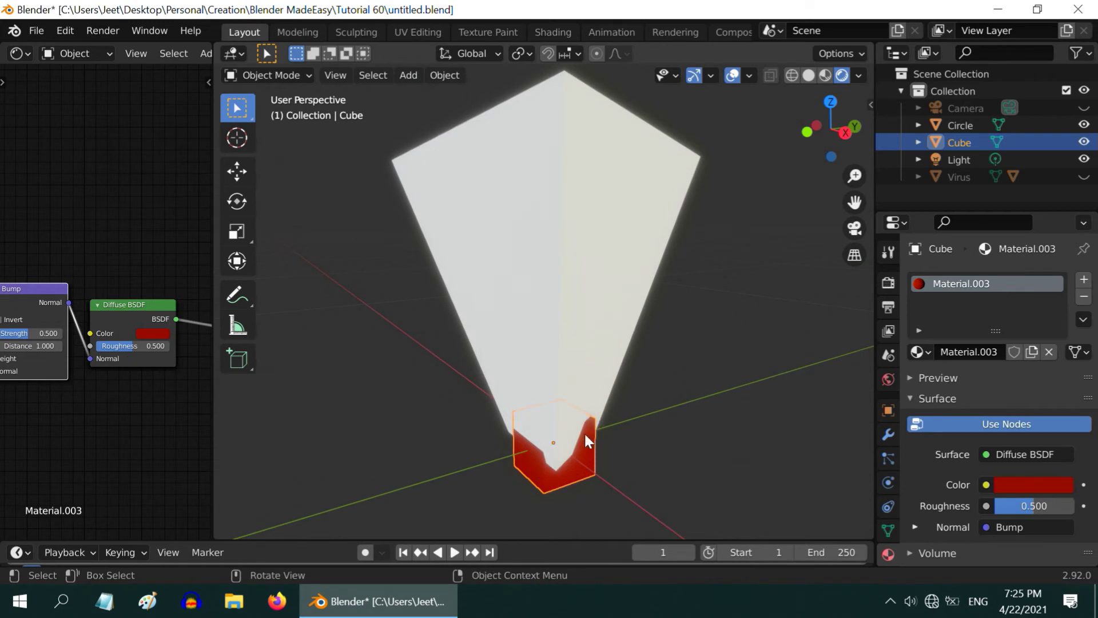
middle_click_drag(584, 250, 567, 297)
left_click(568, 282)
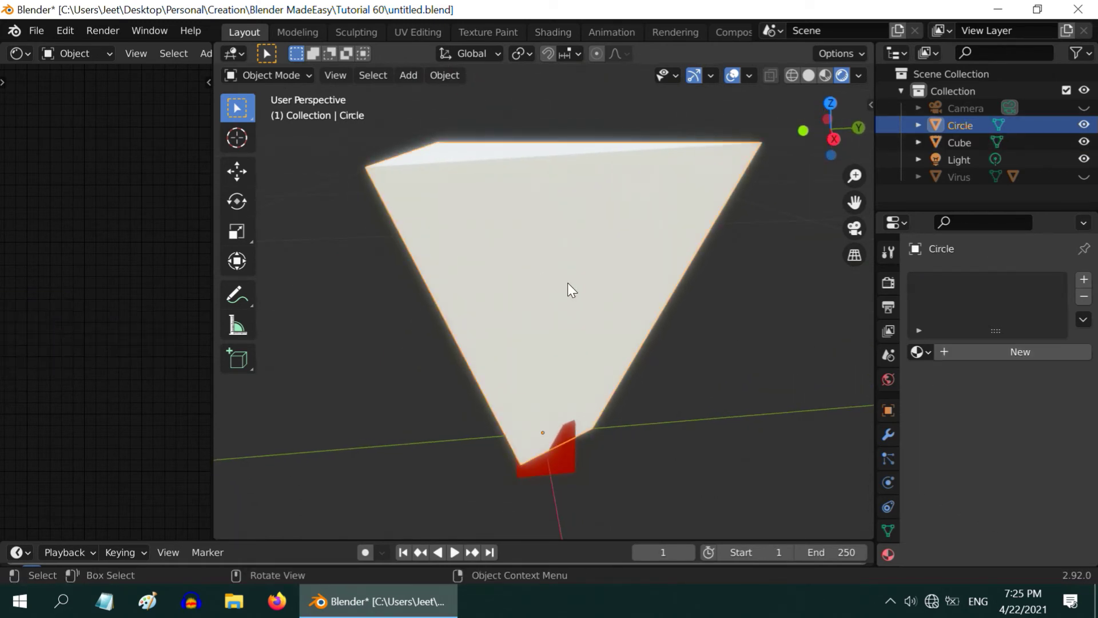
left_click(888, 411)
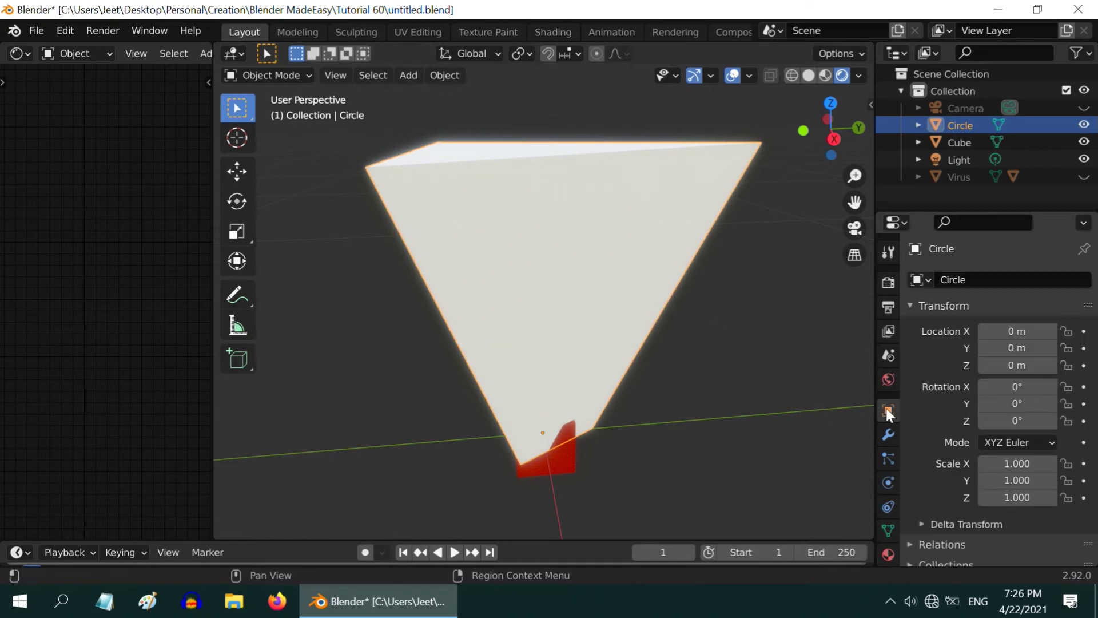
scroll(1013, 444, "down", 2)
scroll(1014, 448, "down", 3)
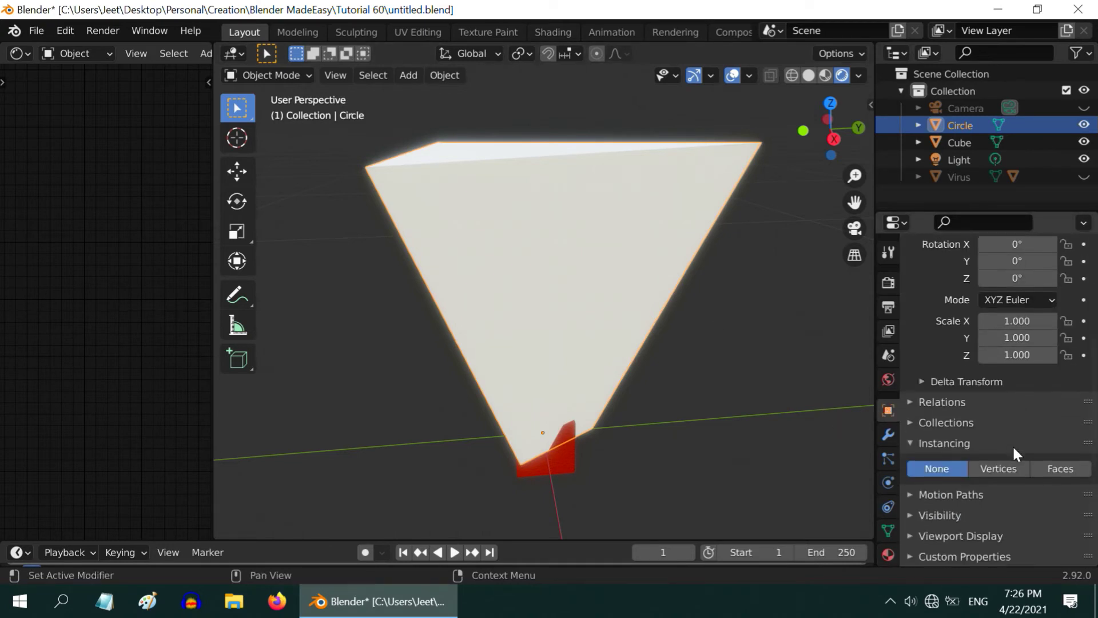
left_click(1053, 468)
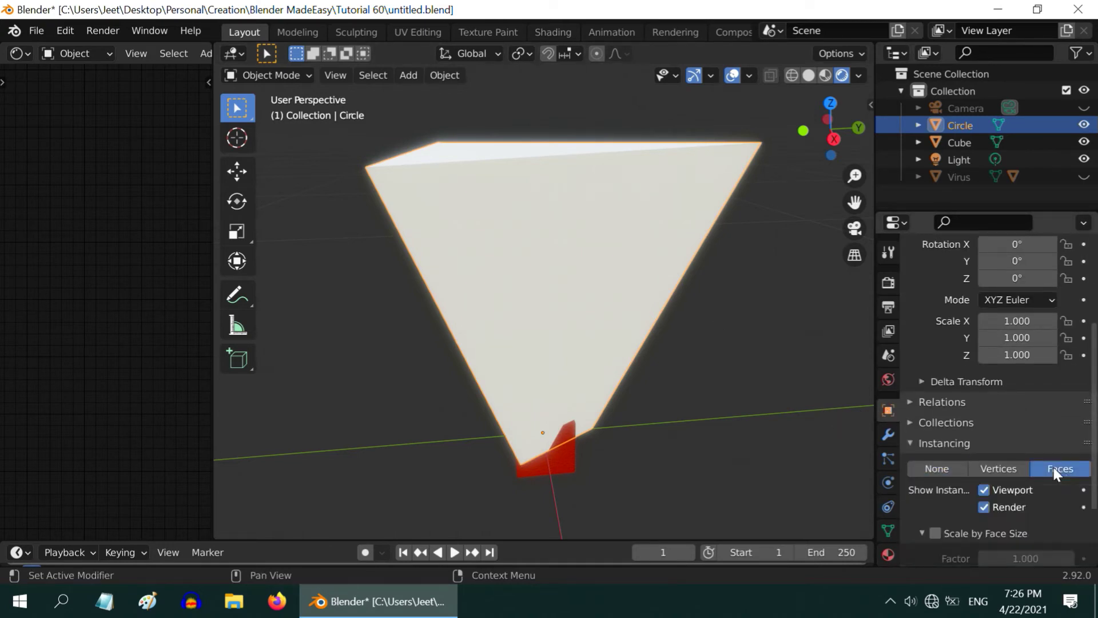
Step: Select the red cube with the Circle active and bring up the parenting choices
scroll(651, 398, "down", 2)
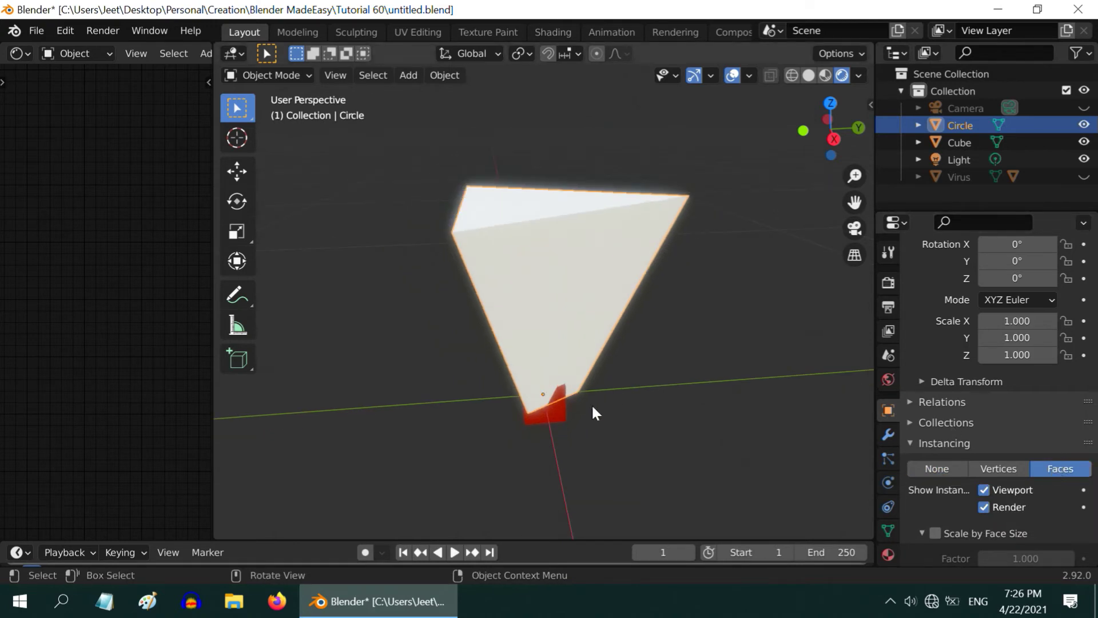
left_click(557, 417)
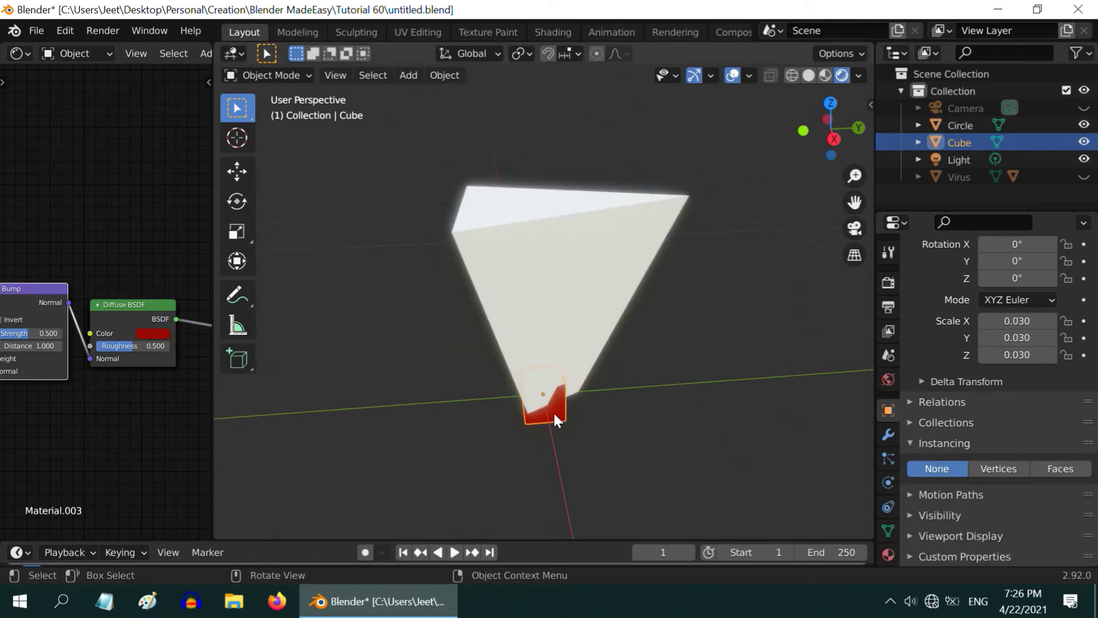
left_click(629, 222, "shift")
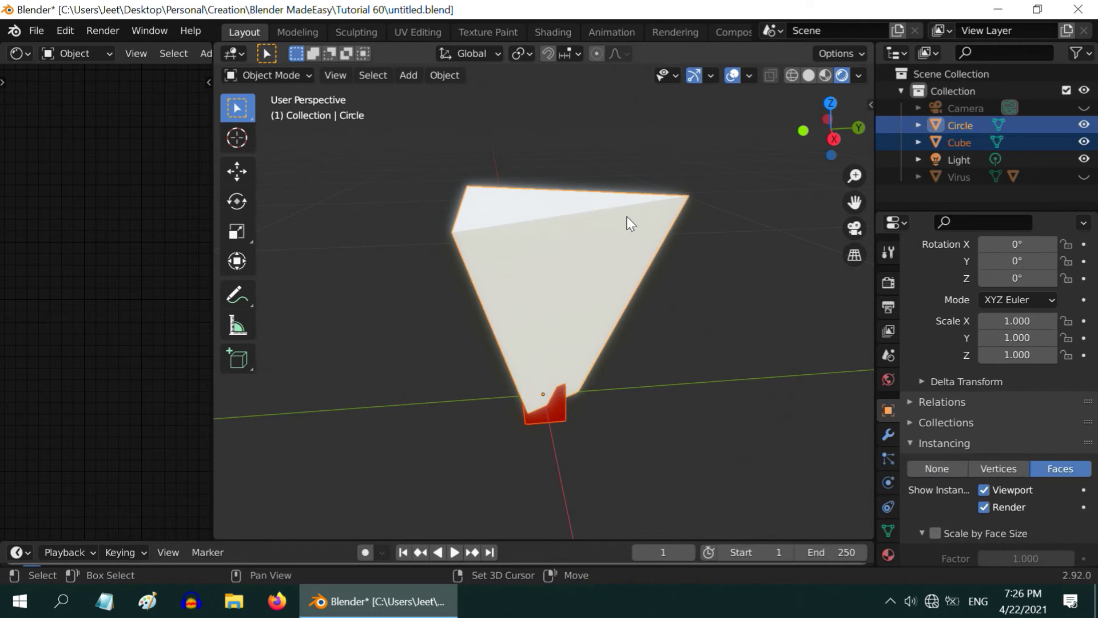
key("ctrl+p")
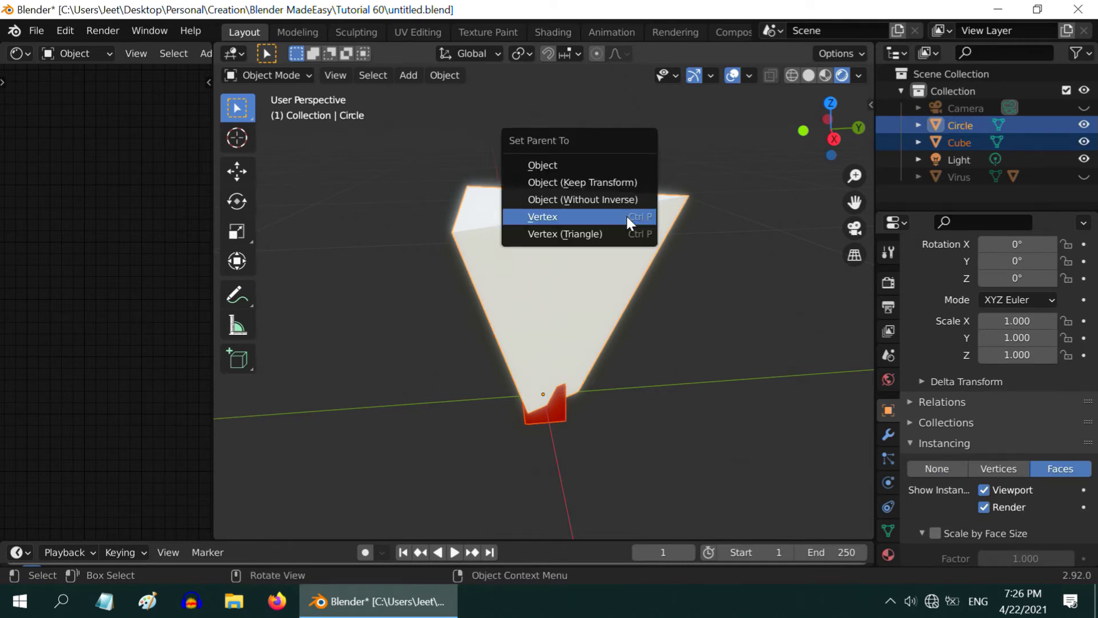
Step: Parent the red cube to the Circle as Object and view the instanced cube cluster
left_click(555, 216)
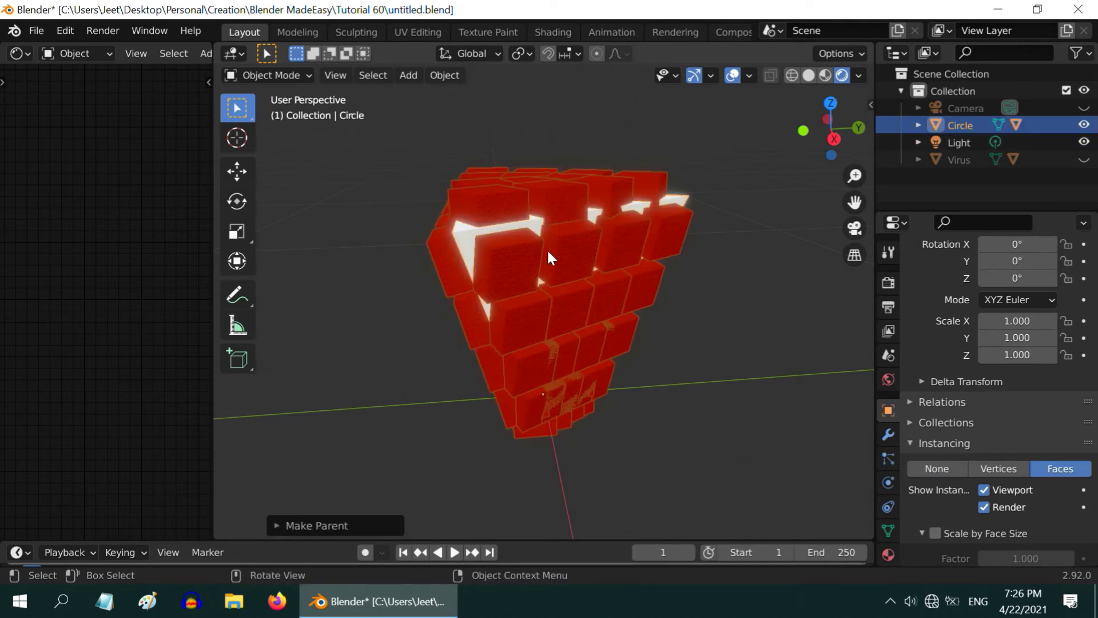
middle_click_drag(589, 305, 557, 265)
middle_click_drag(637, 250, 673, 289)
middle_click_drag(565, 342, 543, 287)
Step: Reselect the Circle and switch it to Edit Mode
left_click(707, 202)
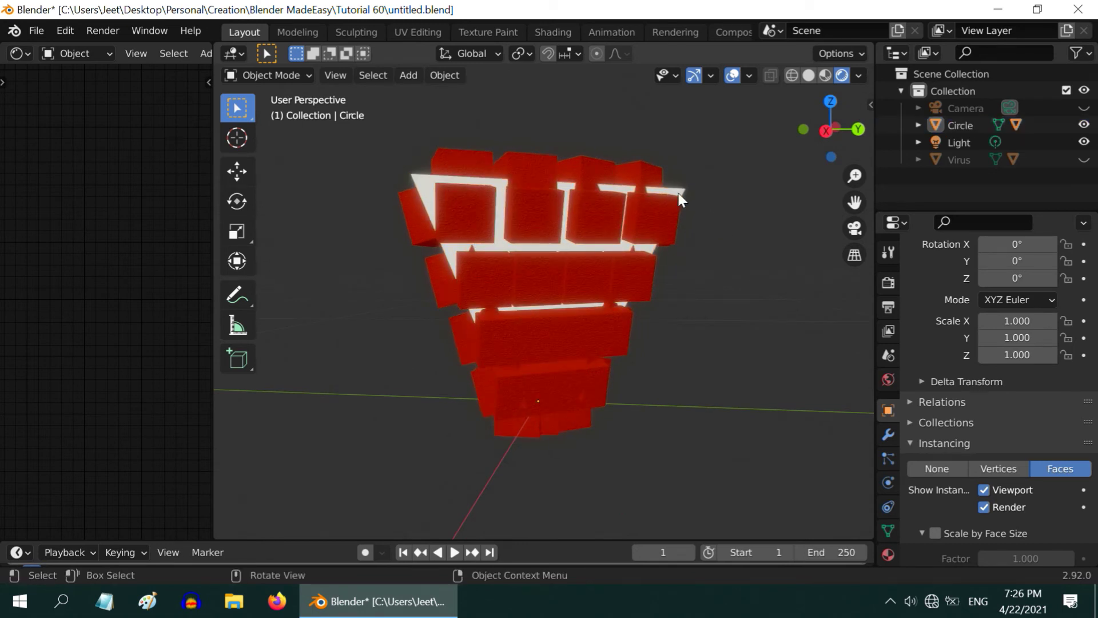
left_click(678, 199)
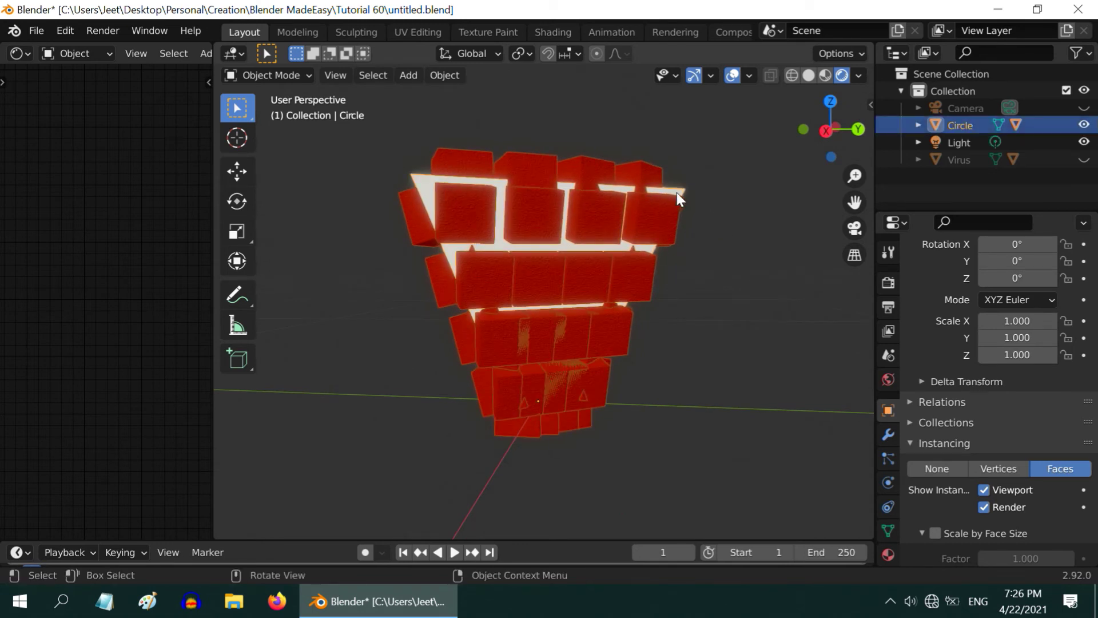
left_click(277, 75)
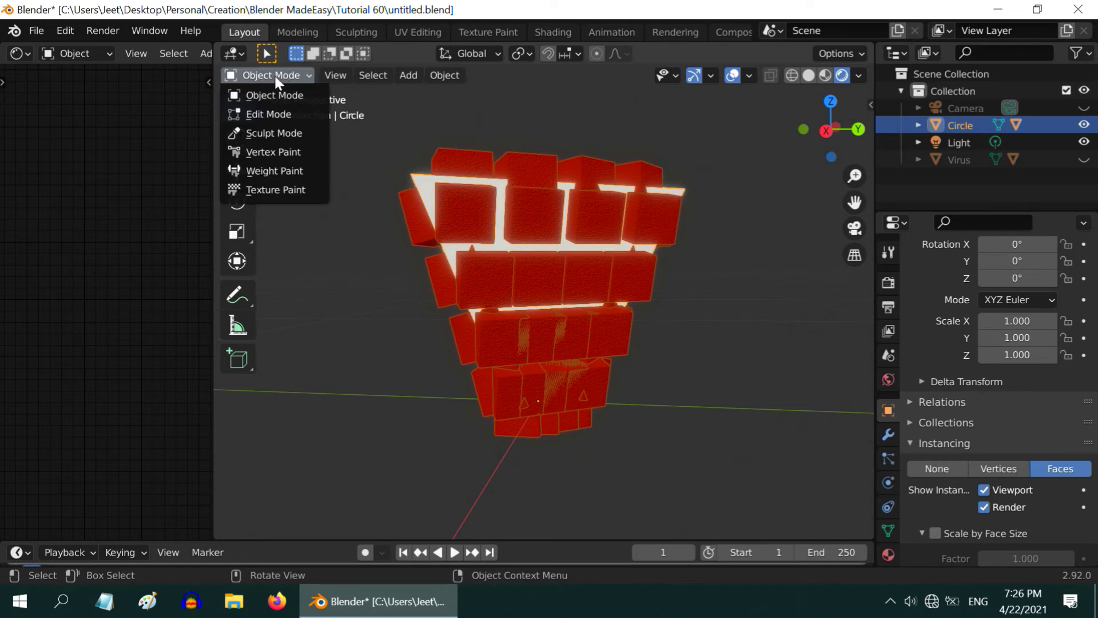
left_click(269, 110)
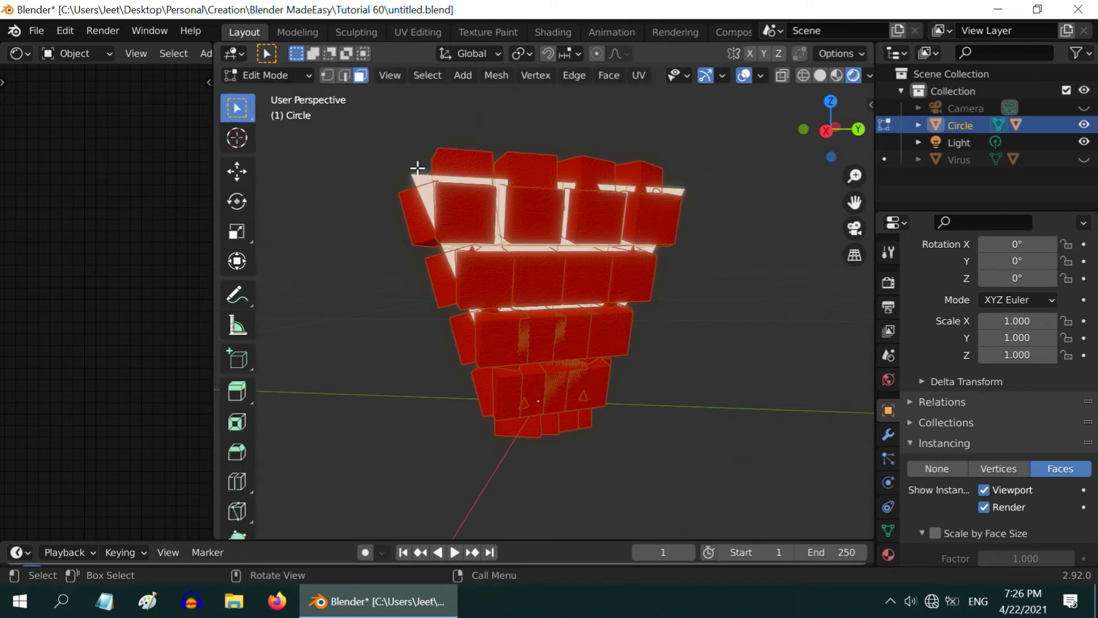
Step: Apply Mesh > Transform > Randomize to the Circle's vertices
left_click(494, 79)
mouse_move(503, 94)
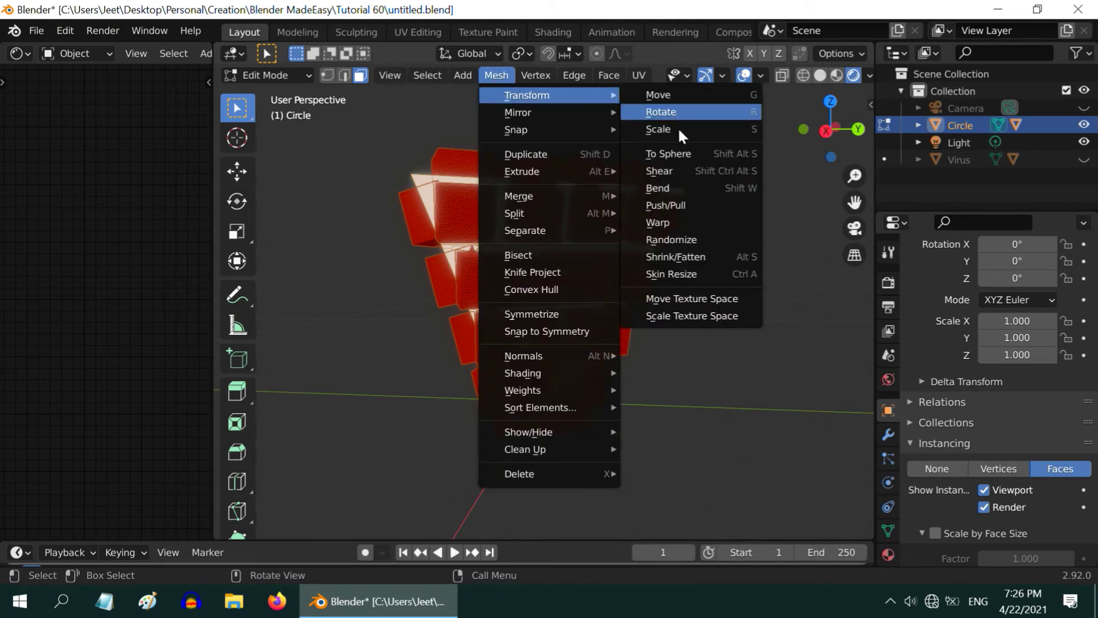
left_click(678, 239)
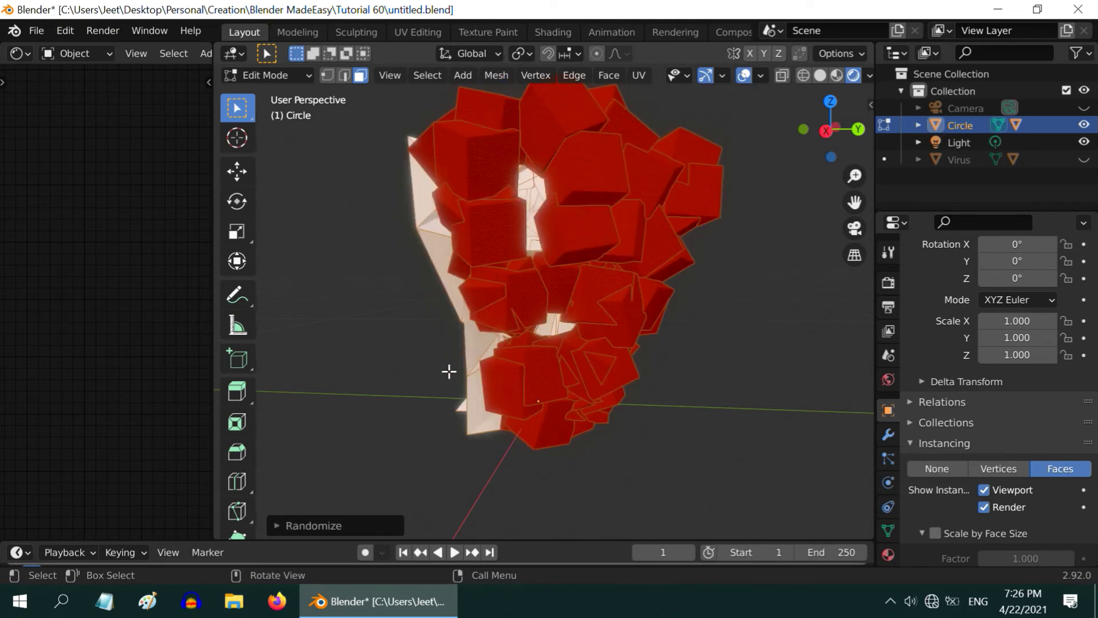
scroll(410, 417, "down", 1)
left_click(275, 525)
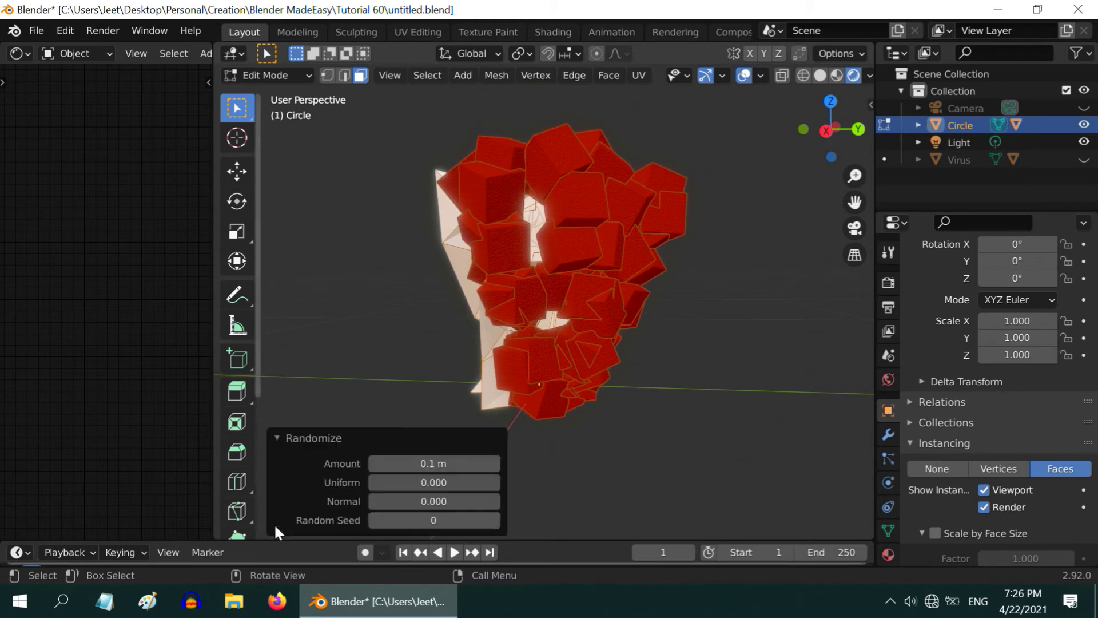
Step: Set the Randomize Amount to 0.05 m, Uniform 0.5 and Normal 0.5
left_click(452, 464)
type("0.05")
key("Return")
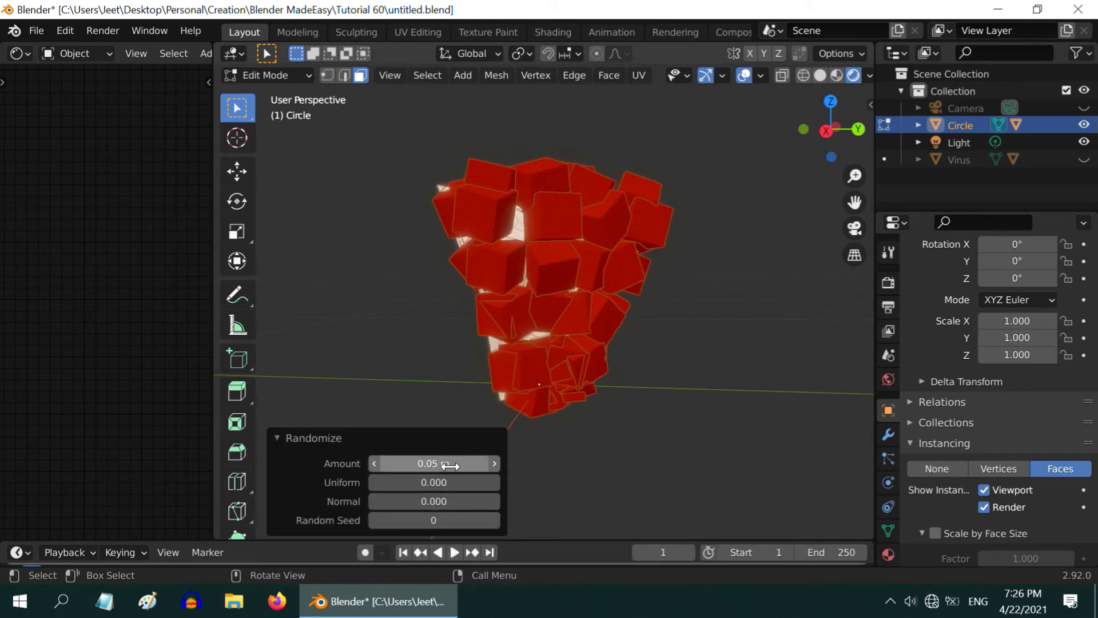
left_click(434, 480)
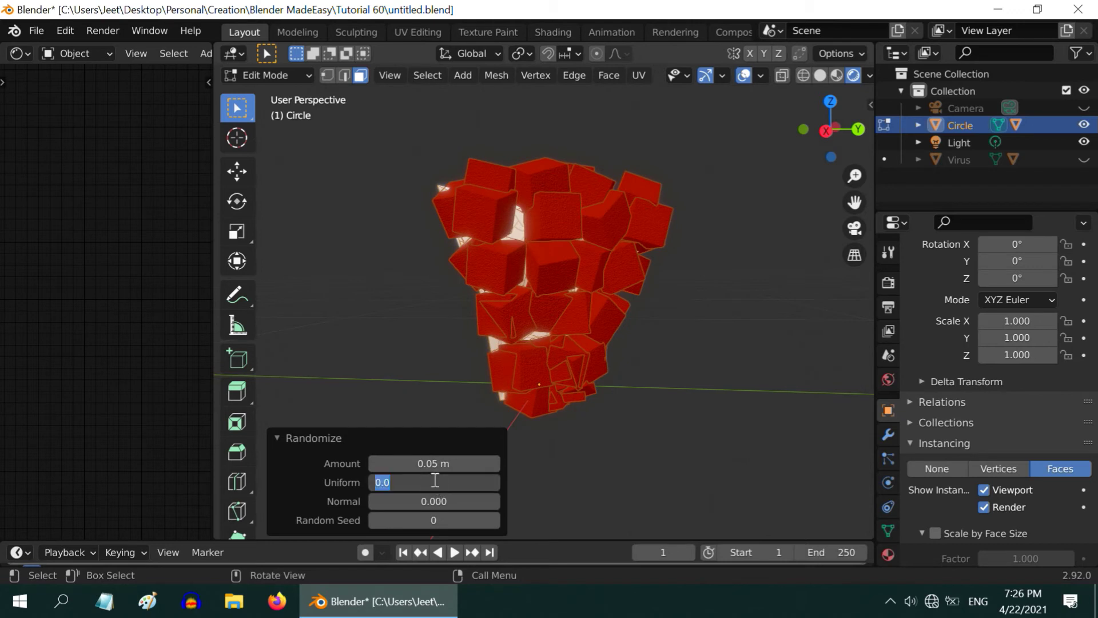
type("0.5")
key("Return")
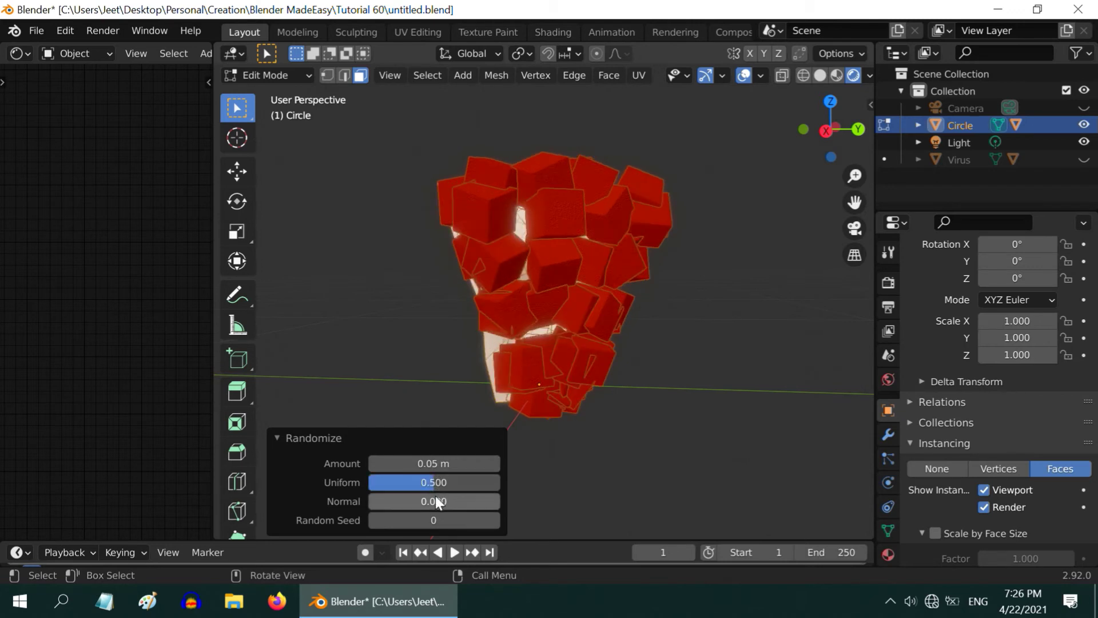
left_click(437, 498)
type("0.5")
key("Return")
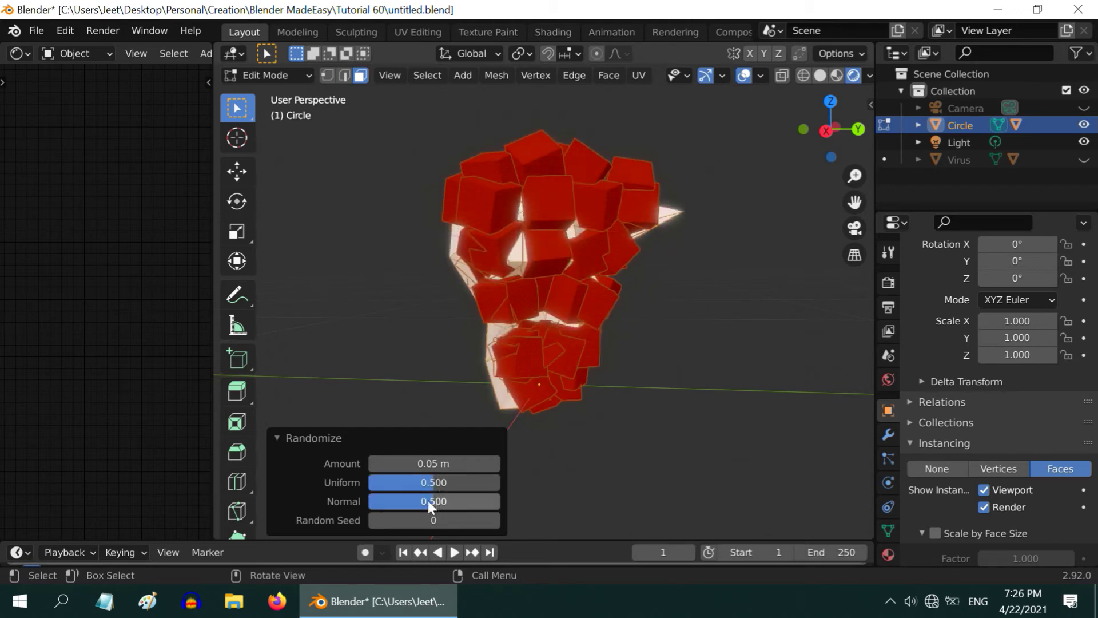
Step: Collapse the Randomize panel and return the Circle to Object Mode
left_click(277, 438)
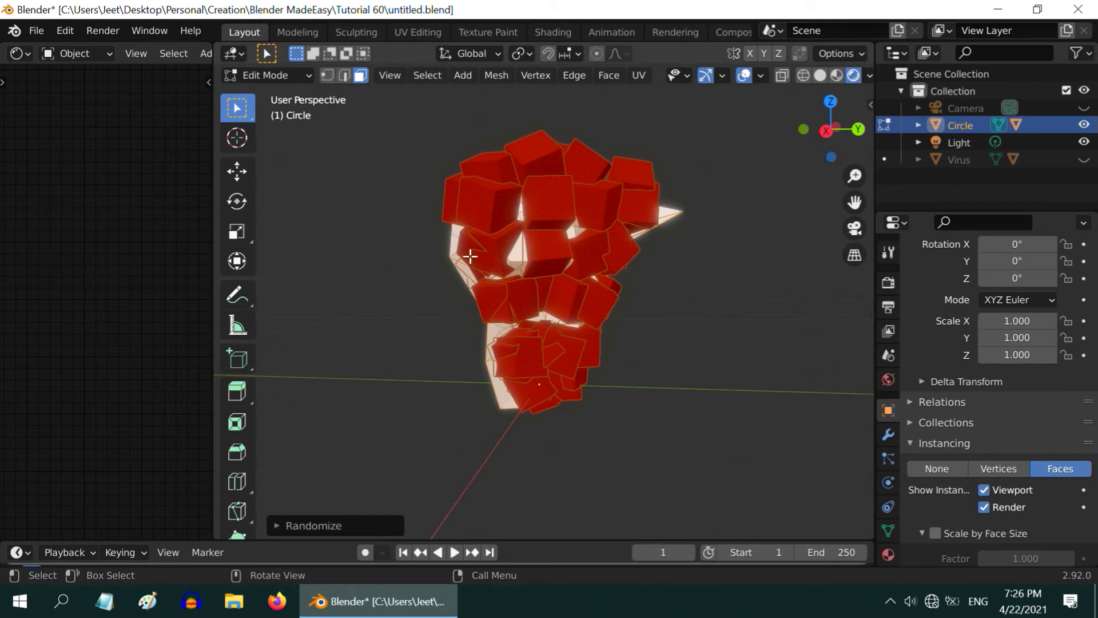
left_click(288, 74)
left_click(279, 98)
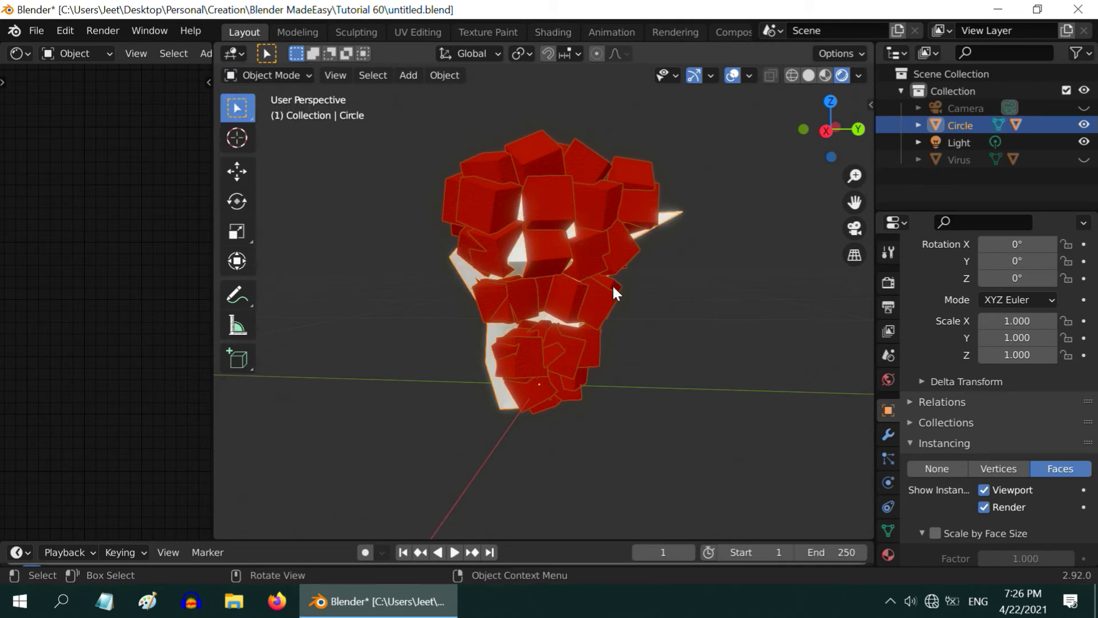
Step: Orbit the view to inspect the scattered red cube cluster from several angles
middle_click_drag(613, 284, 496, 262)
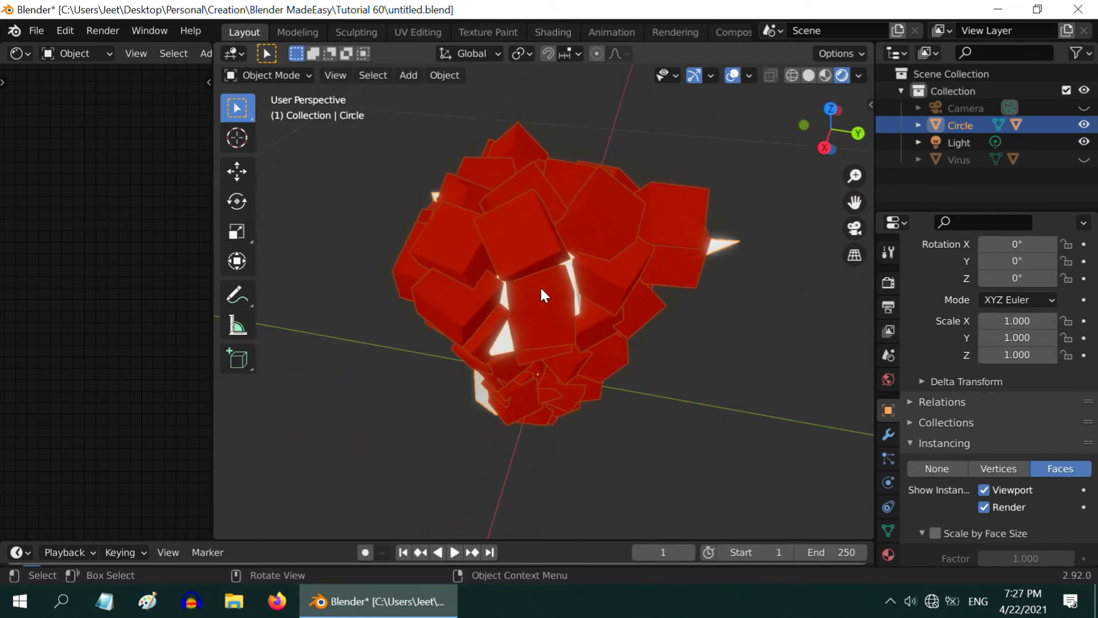
middle_click_drag(543, 293, 513, 204)
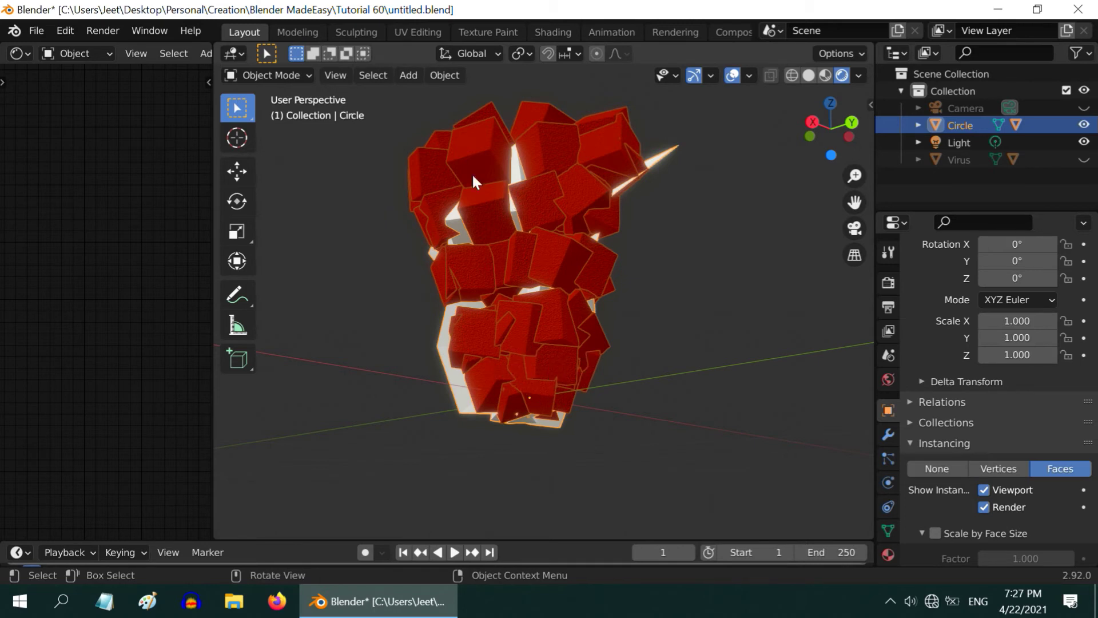
middle_click_drag(537, 235, 716, 199)
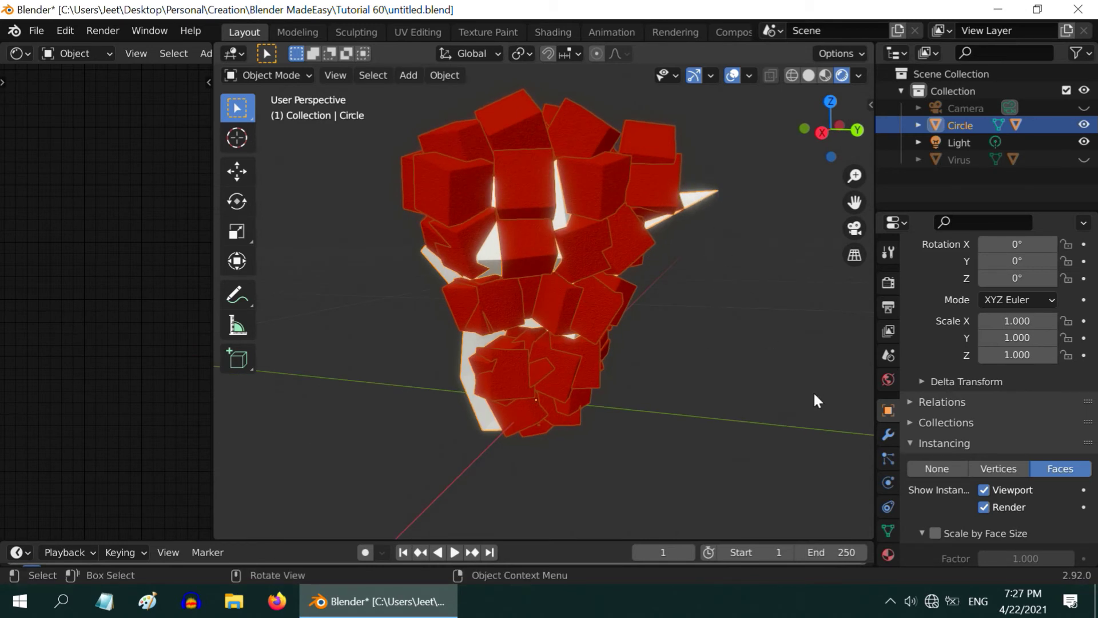
Step: Turn on Scale by Face Size for the Circle's face instancing
scroll(1029, 482, "down", 3)
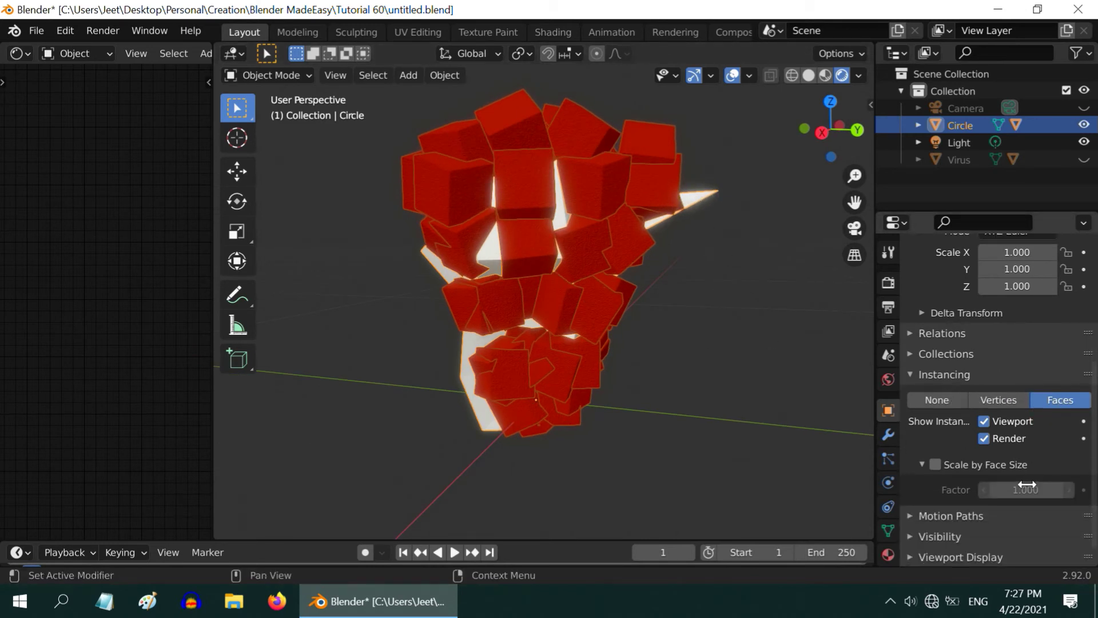
left_click(934, 463)
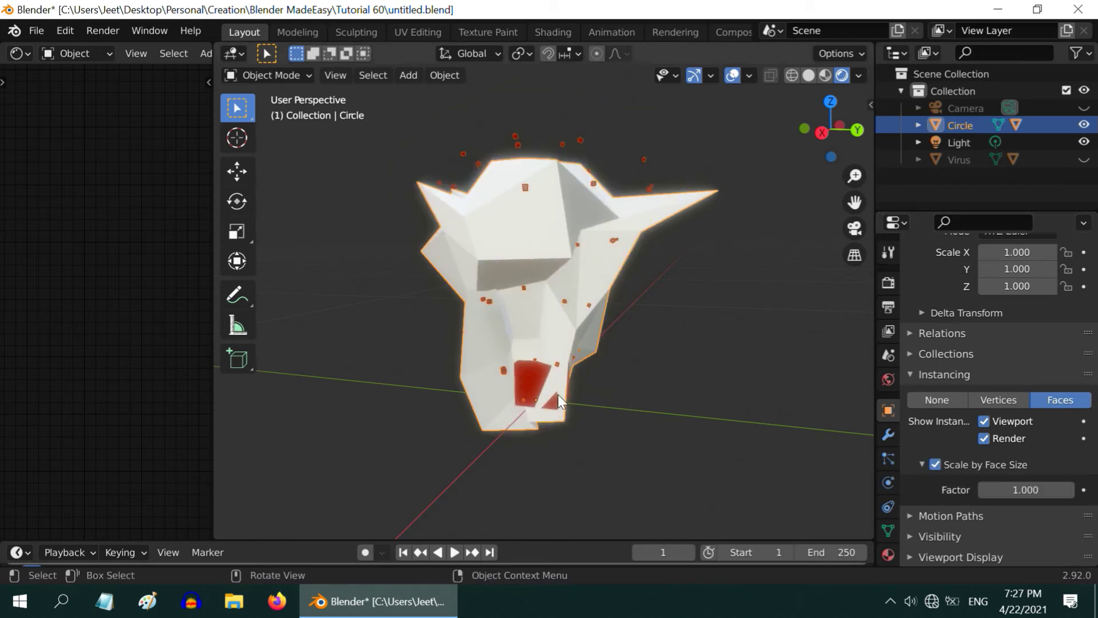
middle_click_drag(558, 393, 595, 412)
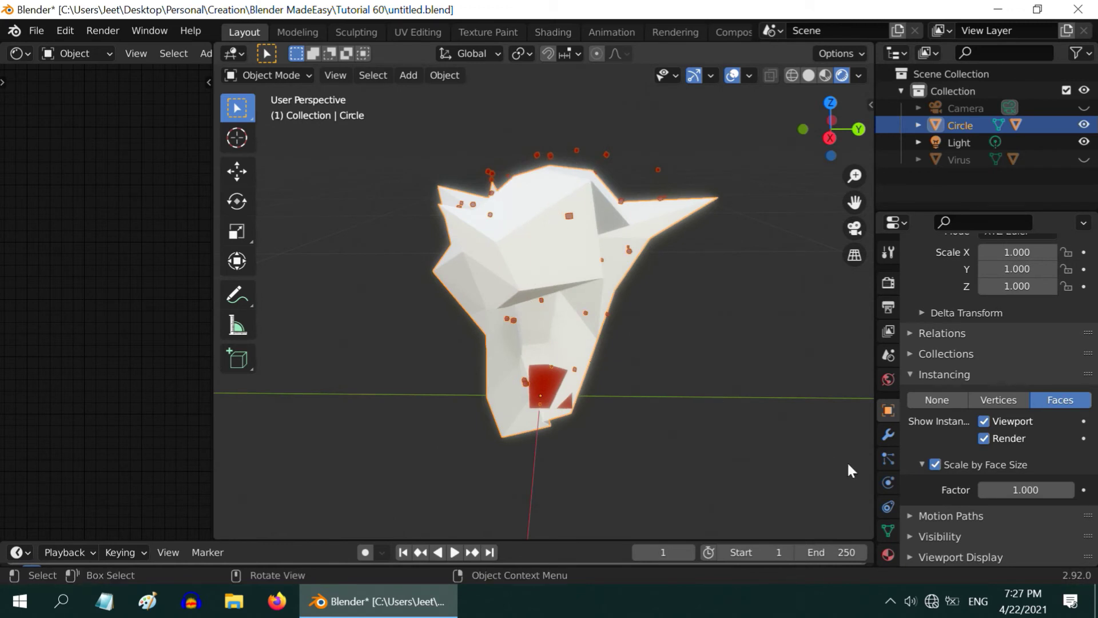
Step: Set the instance scale Factor to 14, trying 8.6 along the way
double_click(1026, 490)
type("8.6")
key("Return")
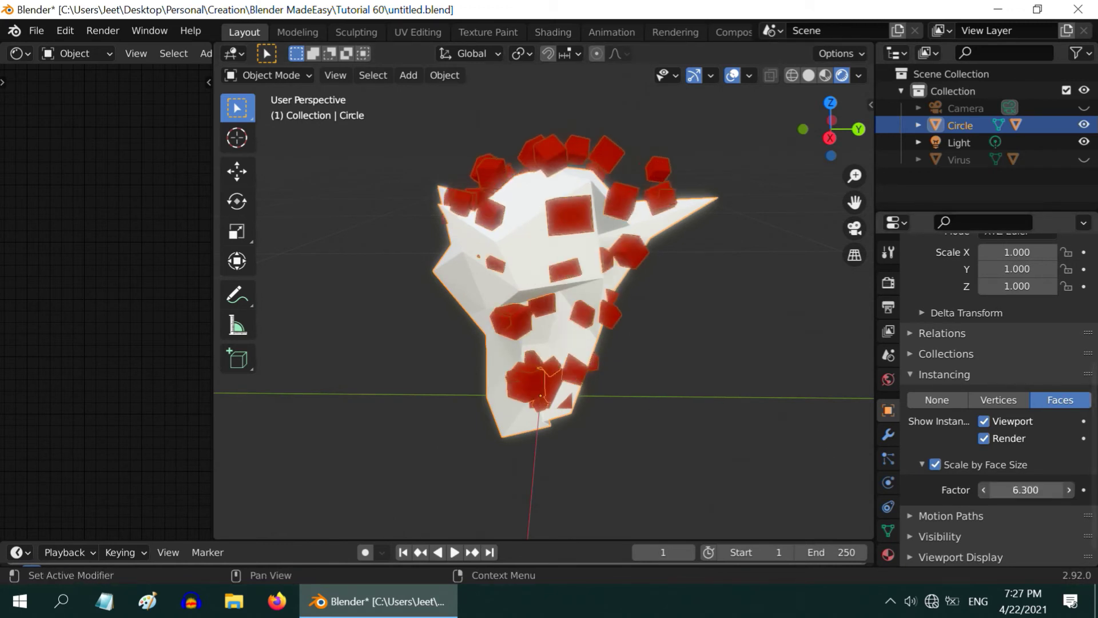
left_click_drag(1025, 490, 1061, 490)
middle_click_drag(528, 355, 552, 351)
left_click(1006, 490)
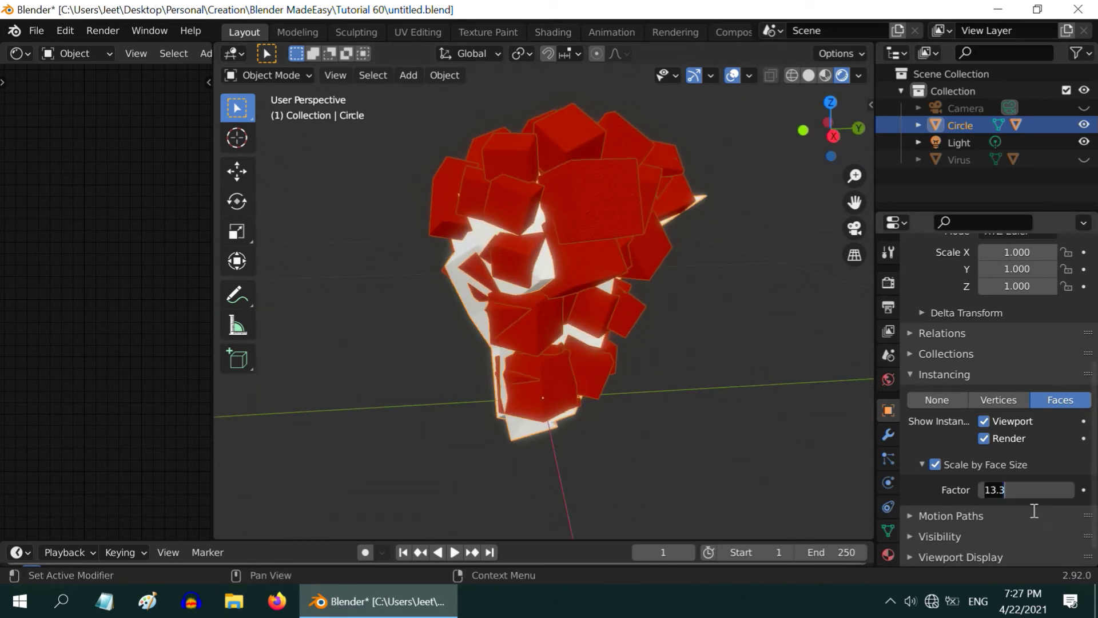
type("14")
key("Return")
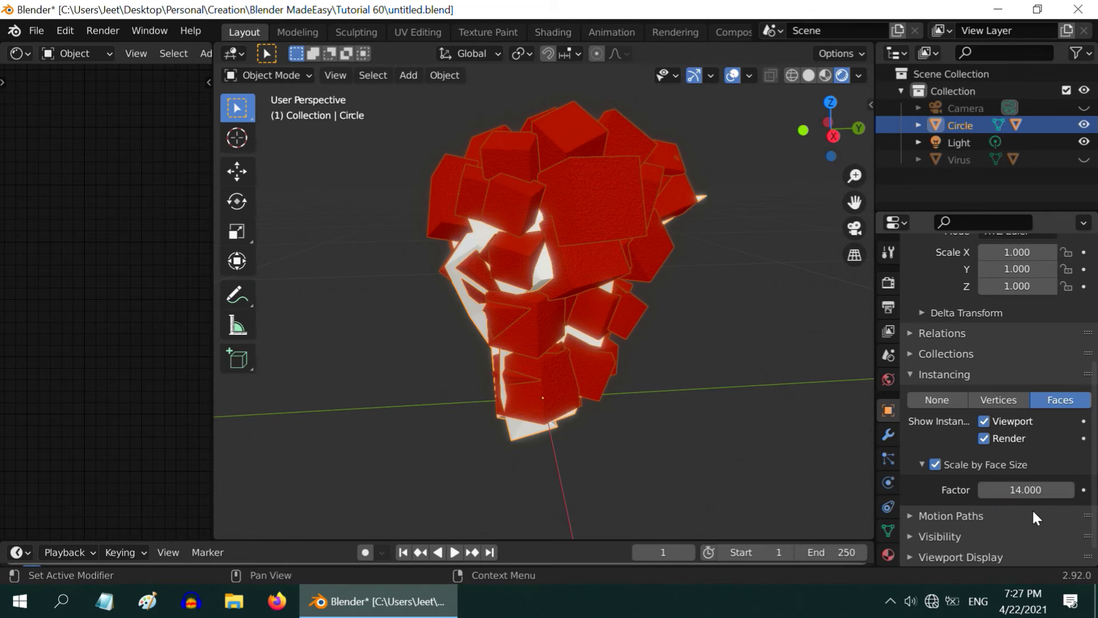
middle_click_drag(552, 428, 704, 422)
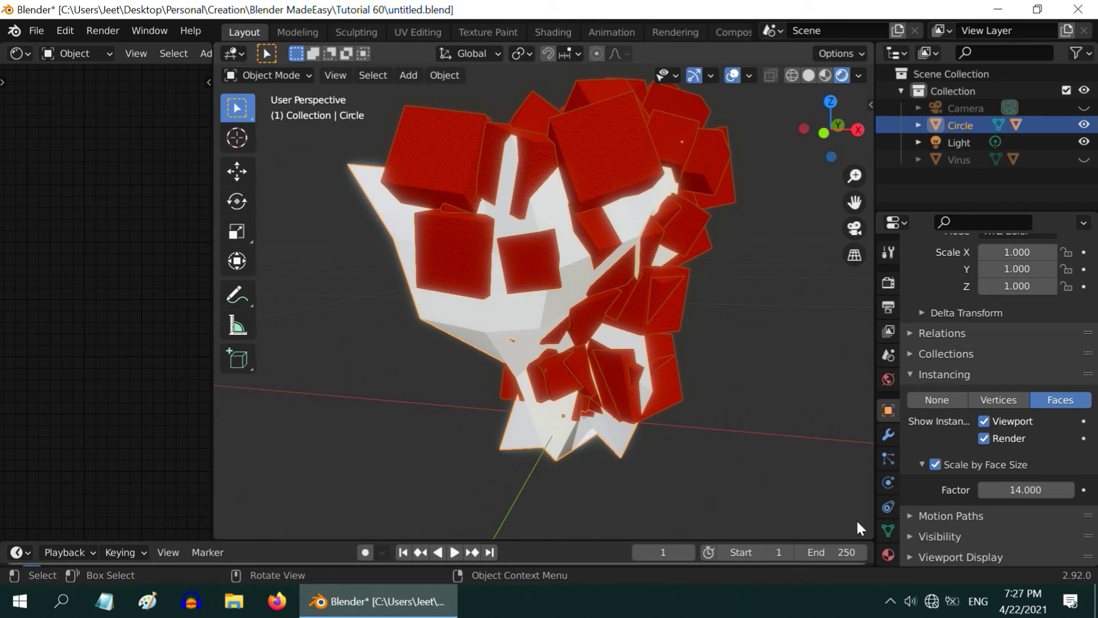
Step: Create a new material on the Circle with a Transparent BSDF surface
left_click(887, 554)
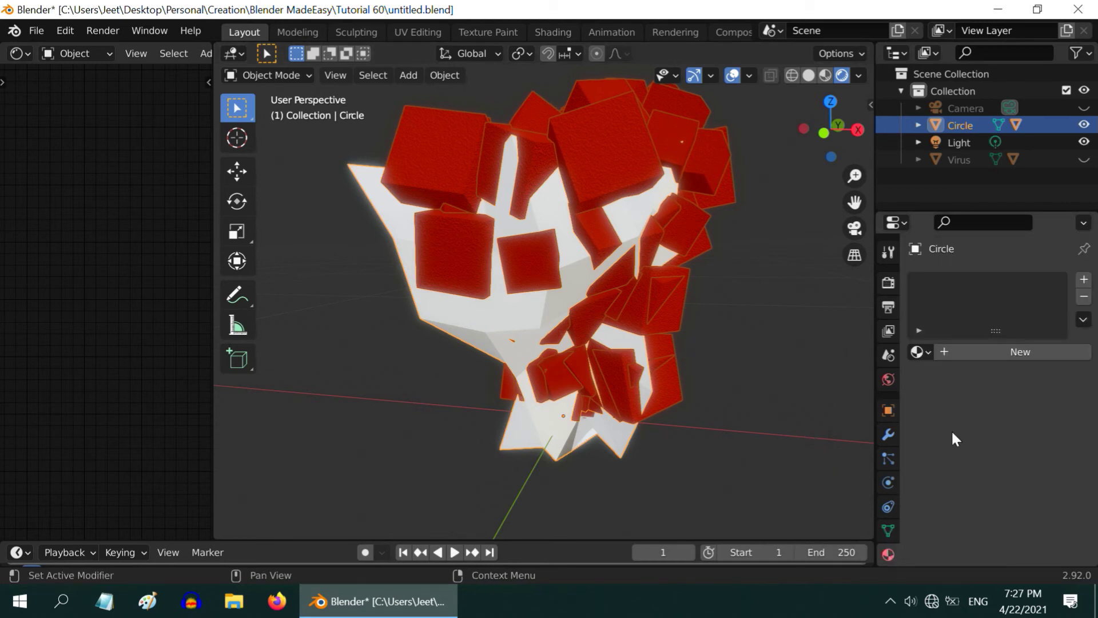
left_click(973, 350)
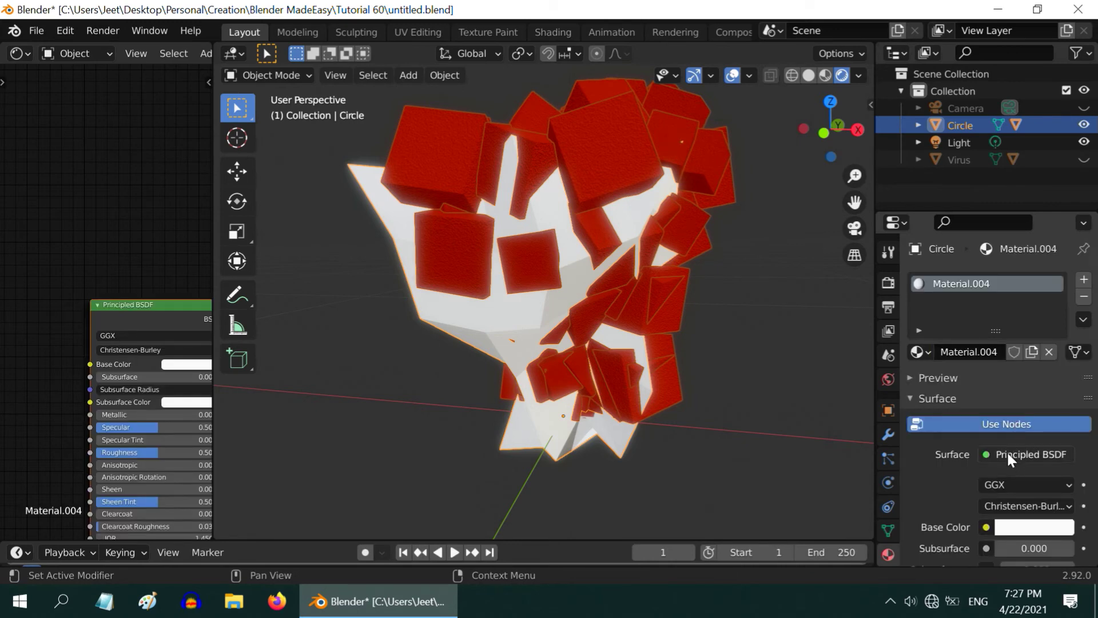
left_click(1009, 454)
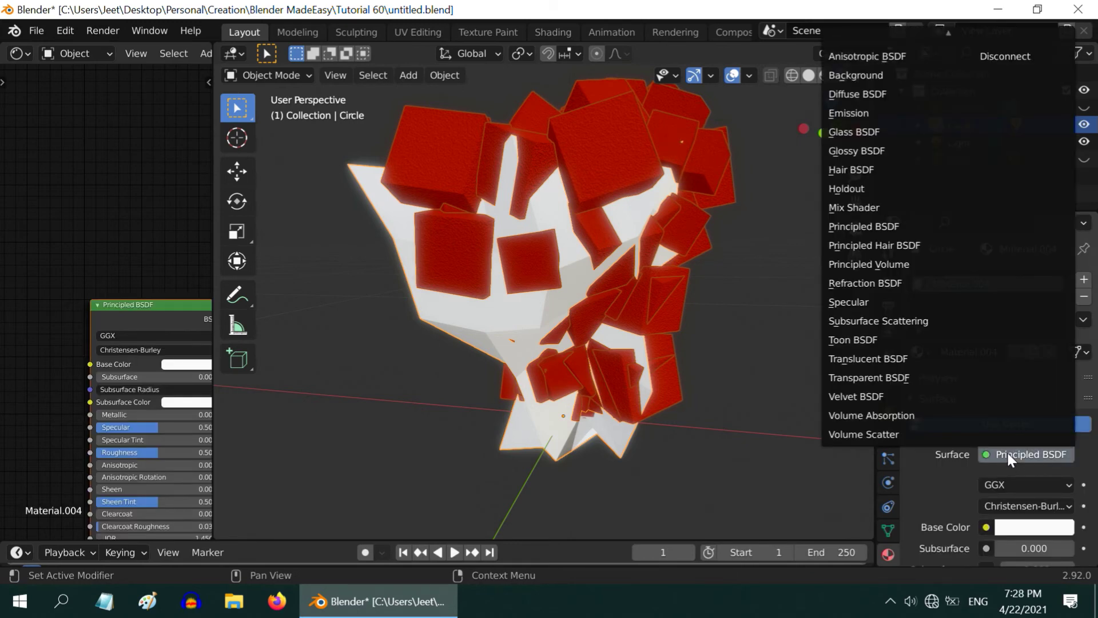
left_click(901, 387)
Step: Set Blend Mode to Alpha Blend and Shadow Mode to None, then view the red cubes
scroll(1018, 471, "down", 7)
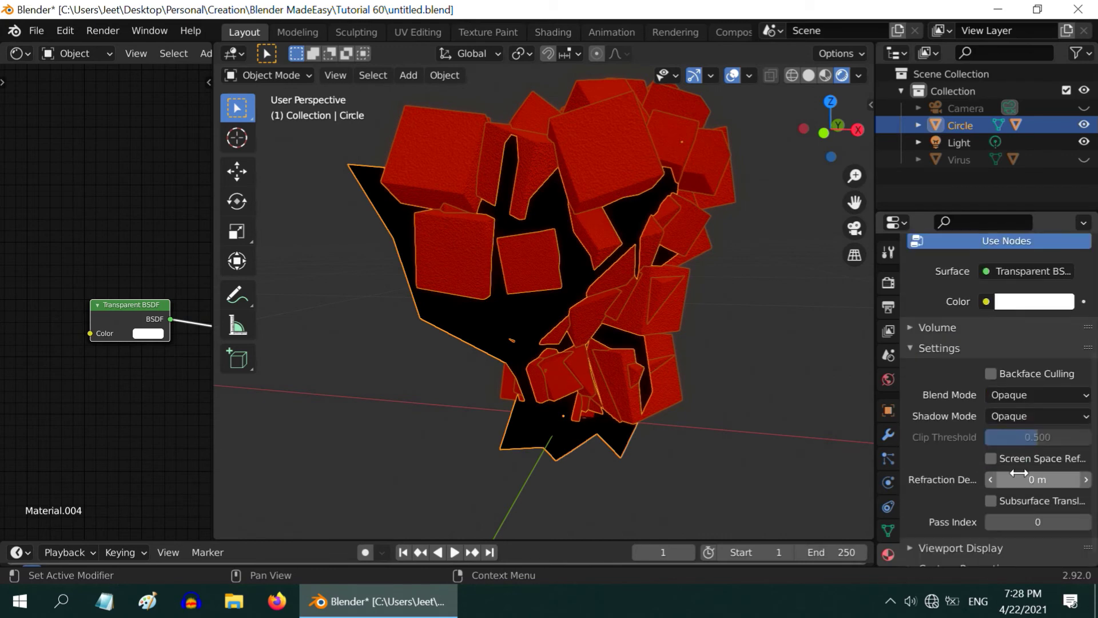
left_click(1012, 383)
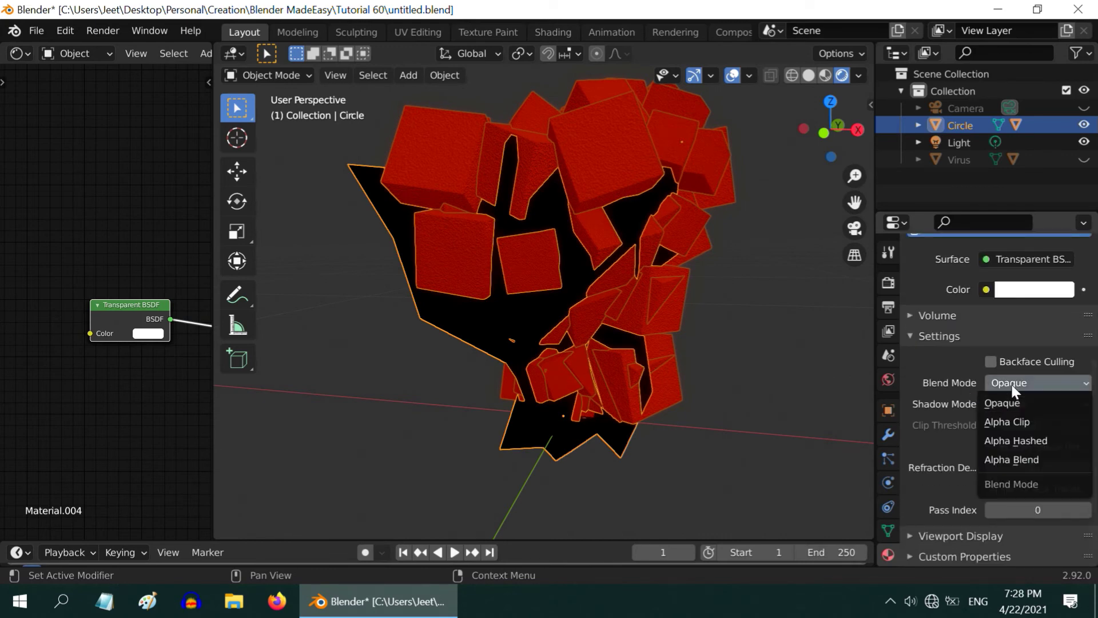
left_click(1016, 457)
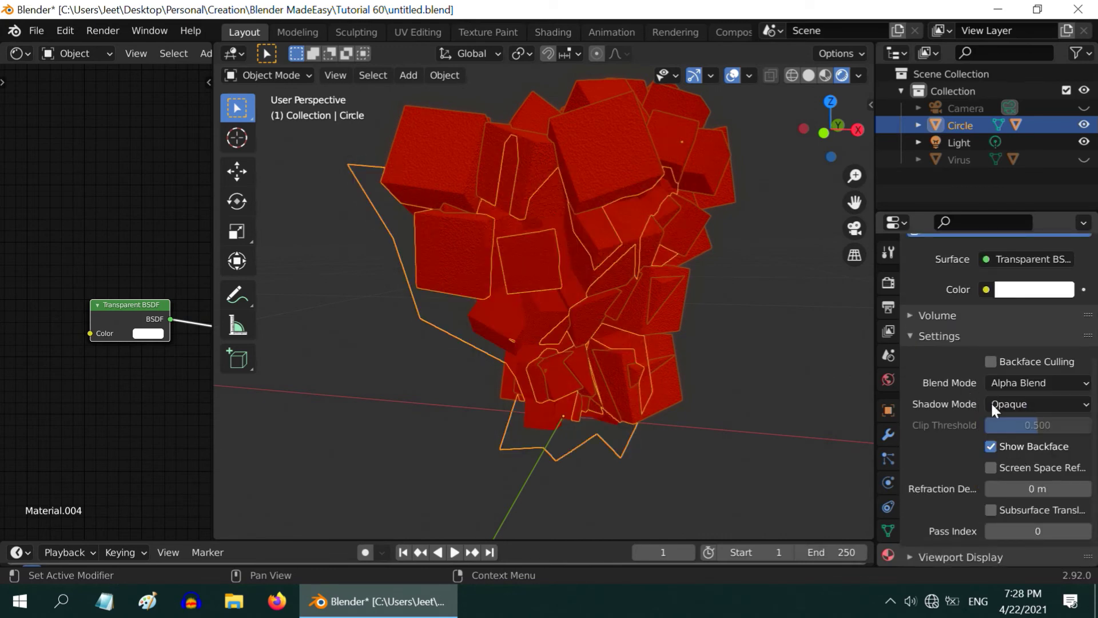
left_click(1011, 404)
left_click(1007, 424)
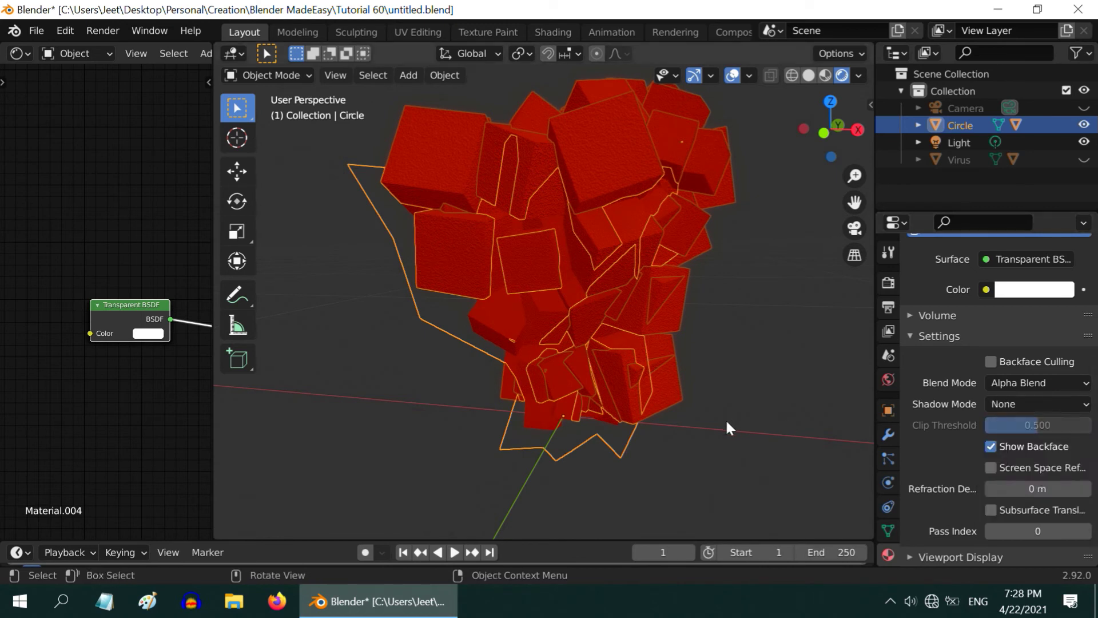
left_click(717, 363)
middle_click_drag(697, 327, 474, 257)
mouse_move(561, 271)
middle_mouse_down()
mouse_move(701, 287)
mouse_move(615, 295)
mouse_move(515, 255)
mouse_move(535, 316)
mouse_move(509, 353)
mouse_move(608, 258)
mouse_move(726, 286)
mouse_move(684, 303)
mouse_move(664, 243)
mouse_move(697, 260)
mouse_move(572, 281)
middle_mouse_up()
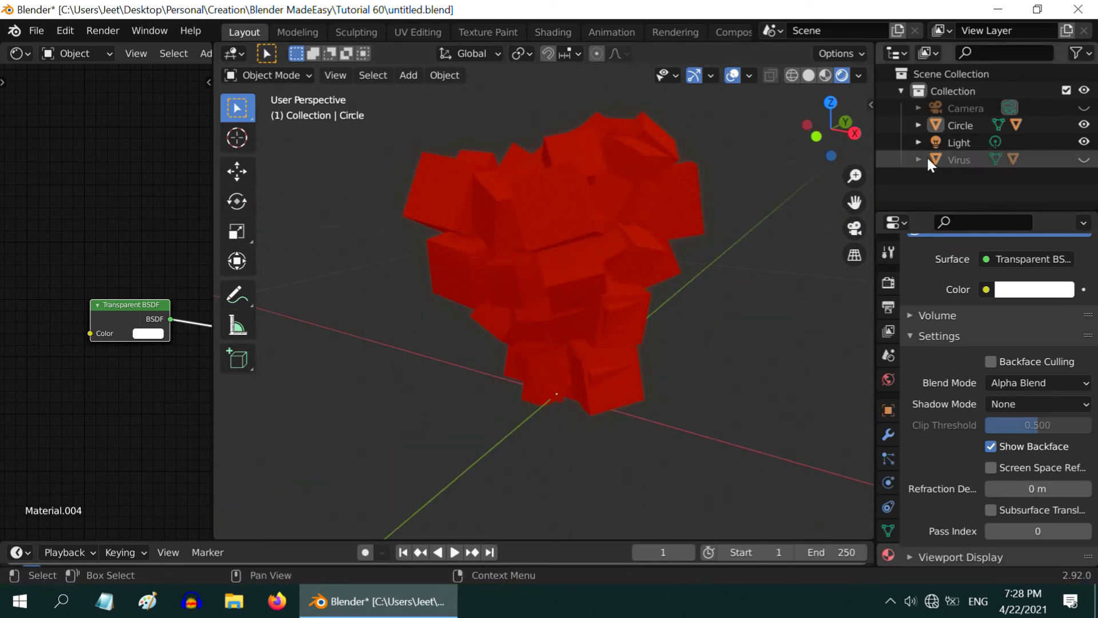
Step: Rename the Circle object to 'Spike' in the Outliner and select its Cube child
left_click(919, 125)
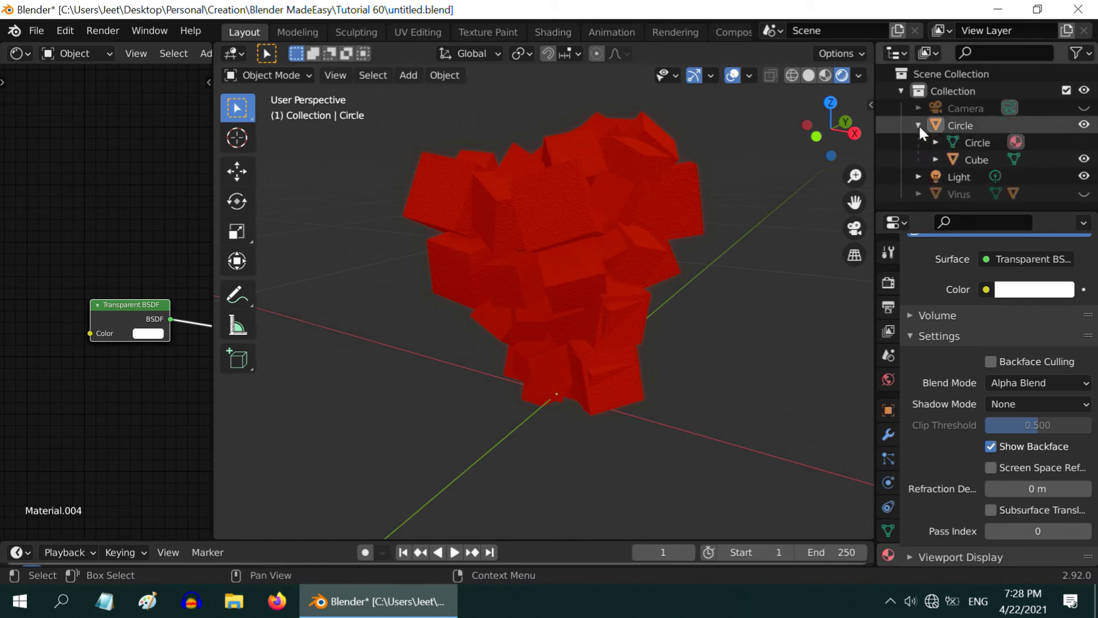
double_click(962, 127)
type("Spike")
key("Return")
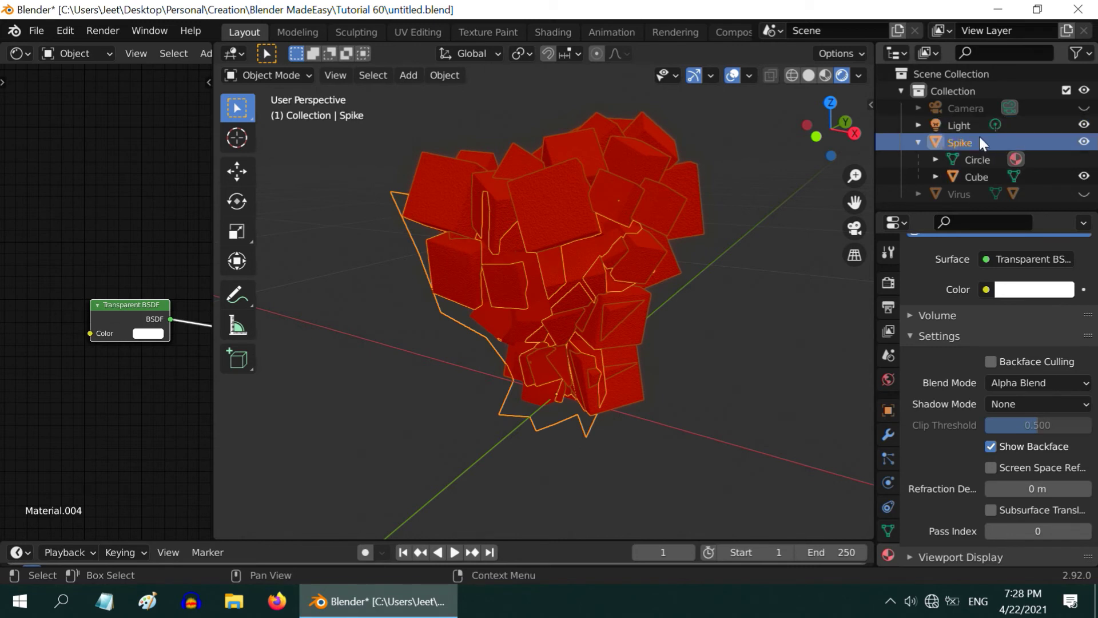
left_click(980, 177)
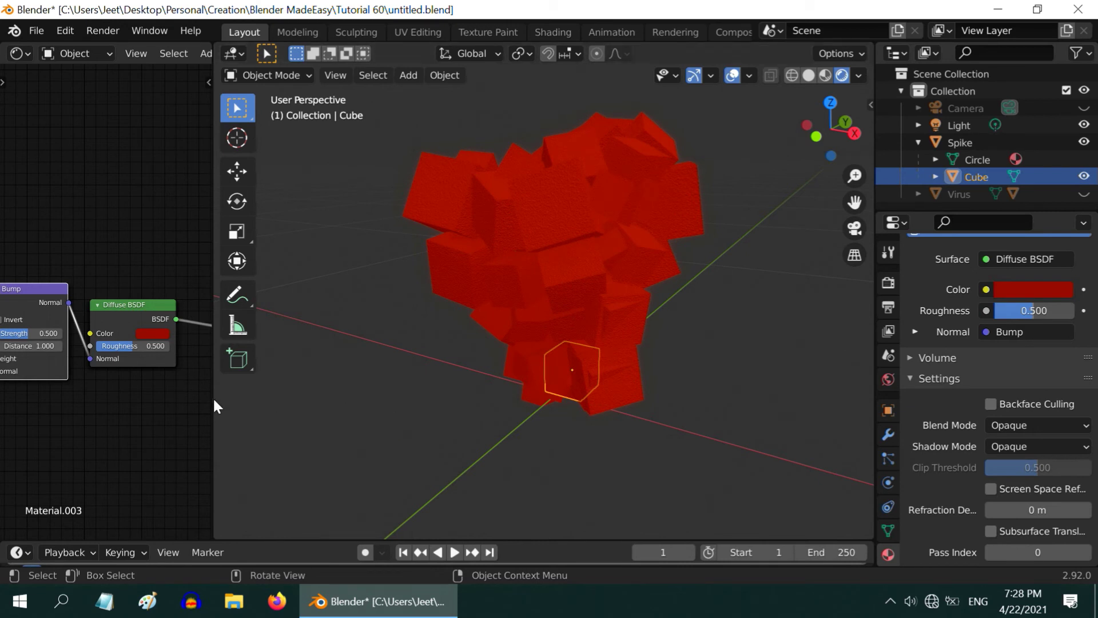
Step: Duplicate the red Diffuse BSDF node and place the copy below the original
left_click_drag(214, 398, 504, 394)
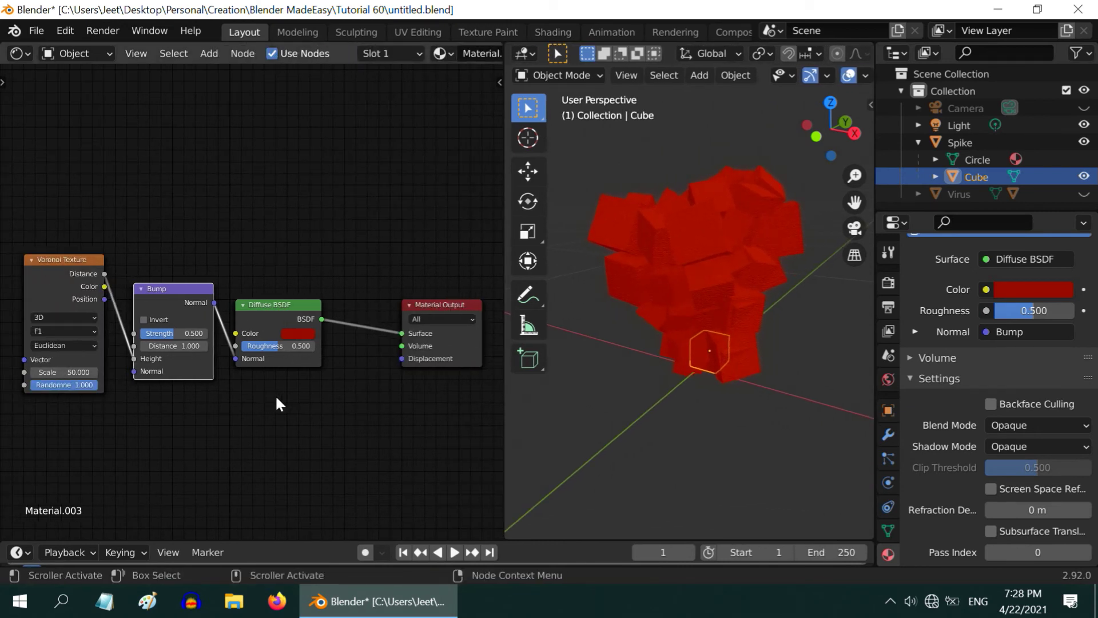
left_click_drag(275, 300, 290, 305)
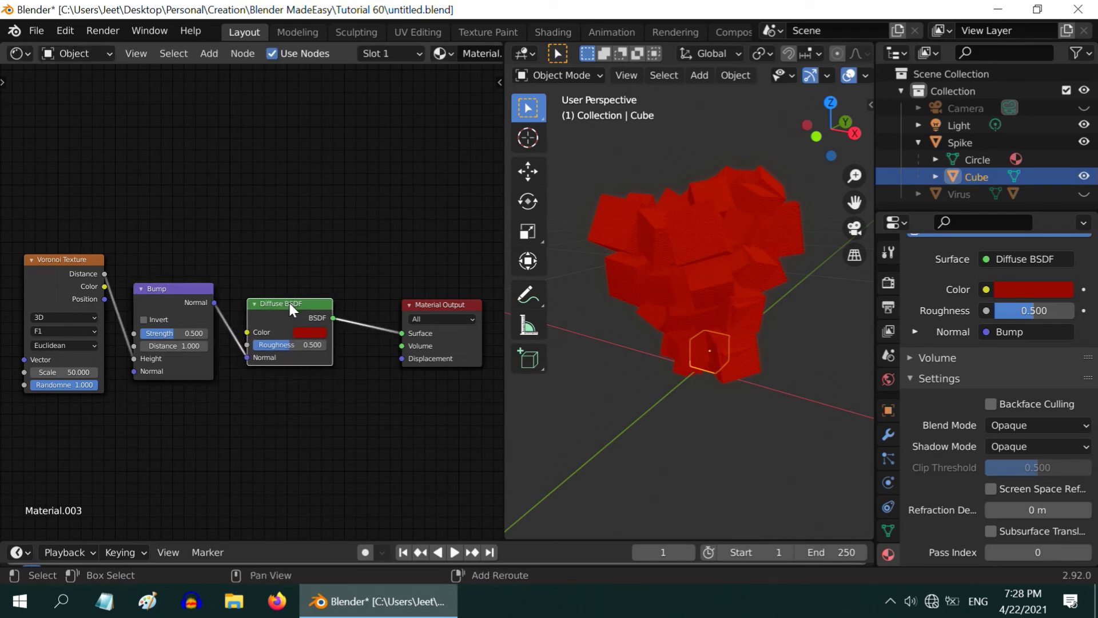
key("shift+d")
left_click(291, 391)
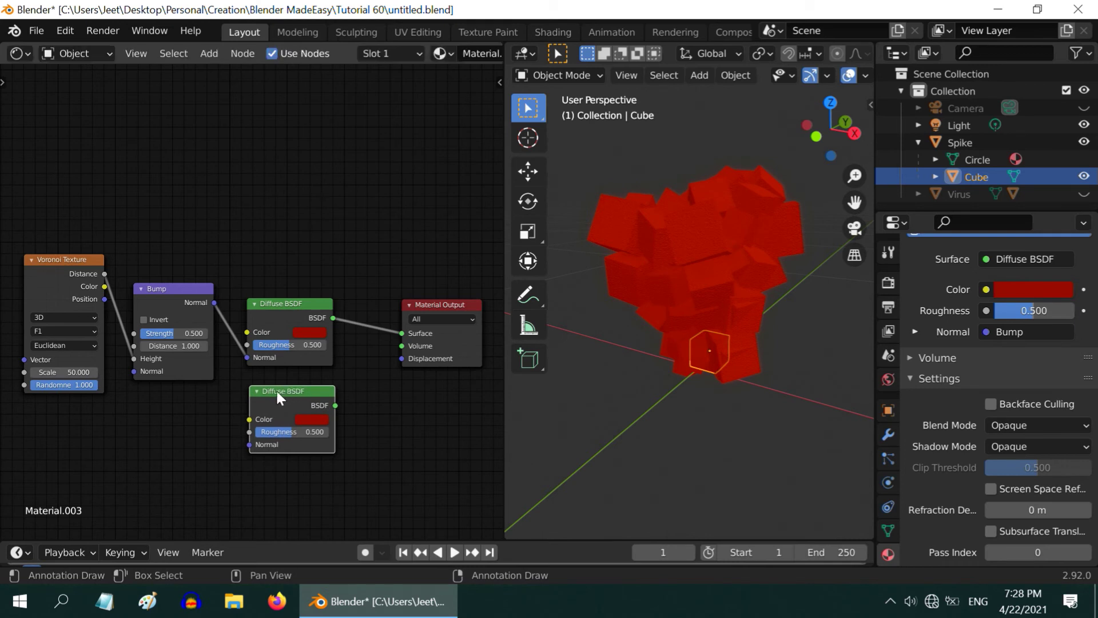
Step: Change the original Diffuse BSDF colour's hue to 0.06, making it orange
left_click(318, 333)
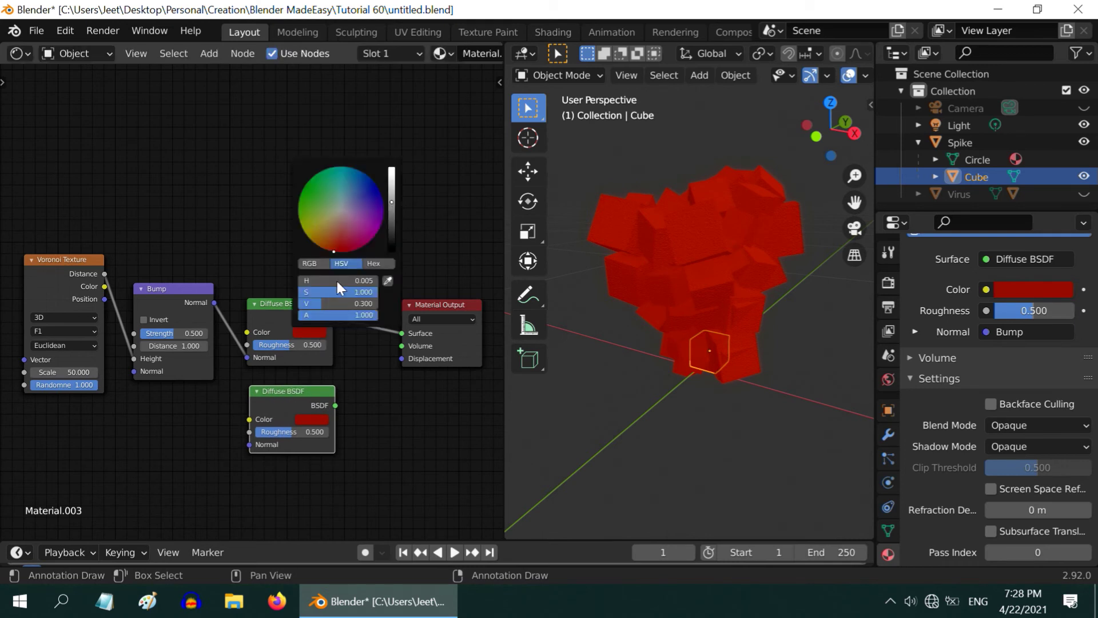
left_click_drag(331, 252, 330, 250)
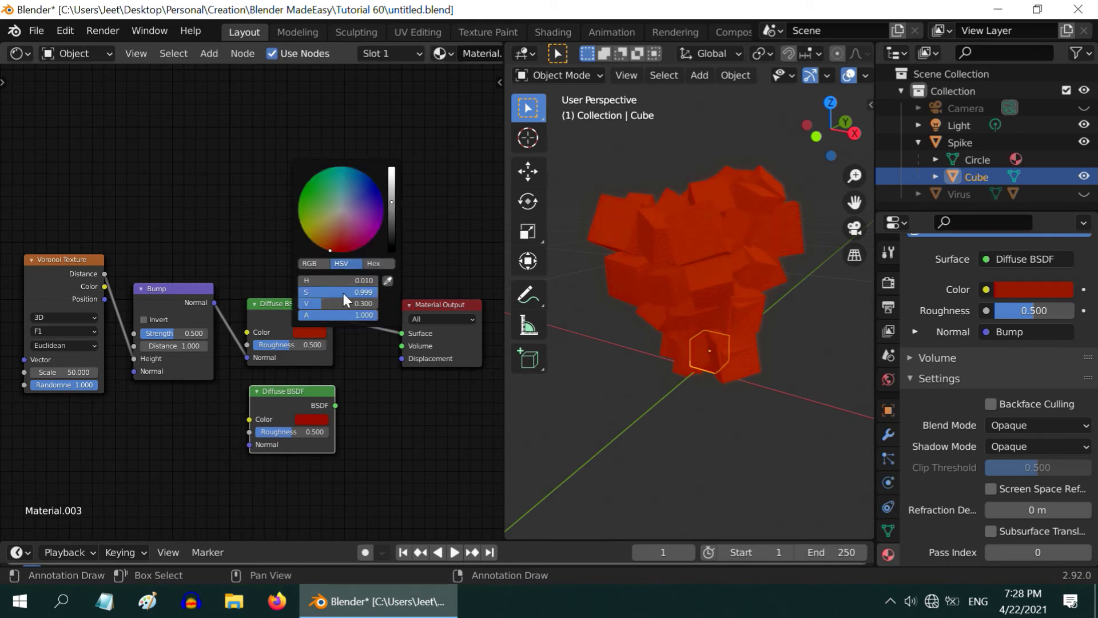
left_click(364, 281)
key("BackSpace")
type(".06")
key("Return")
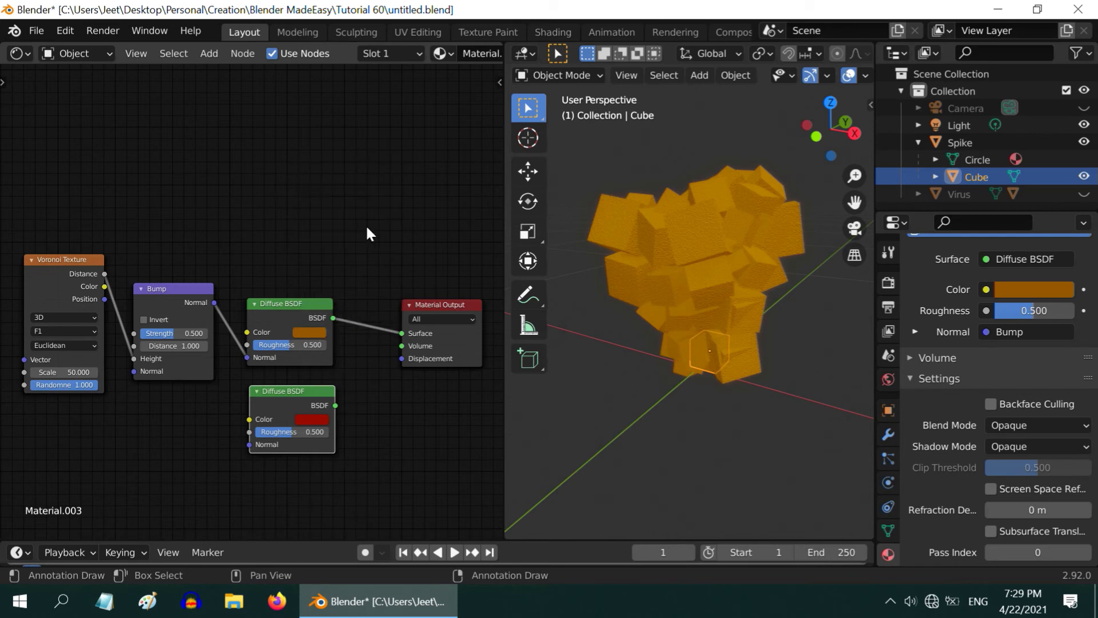
Step: Insert a Mix Shader before Material Output, feeding the red Diffuse BSDF into its second input
left_click(208, 53)
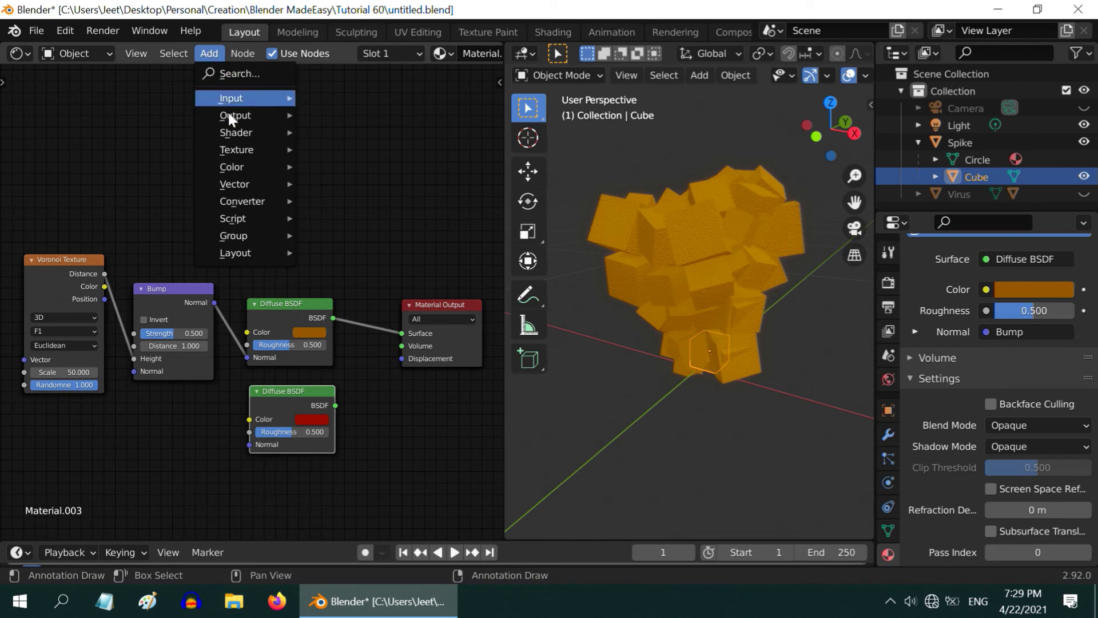
mouse_move(237, 131)
left_click(346, 245)
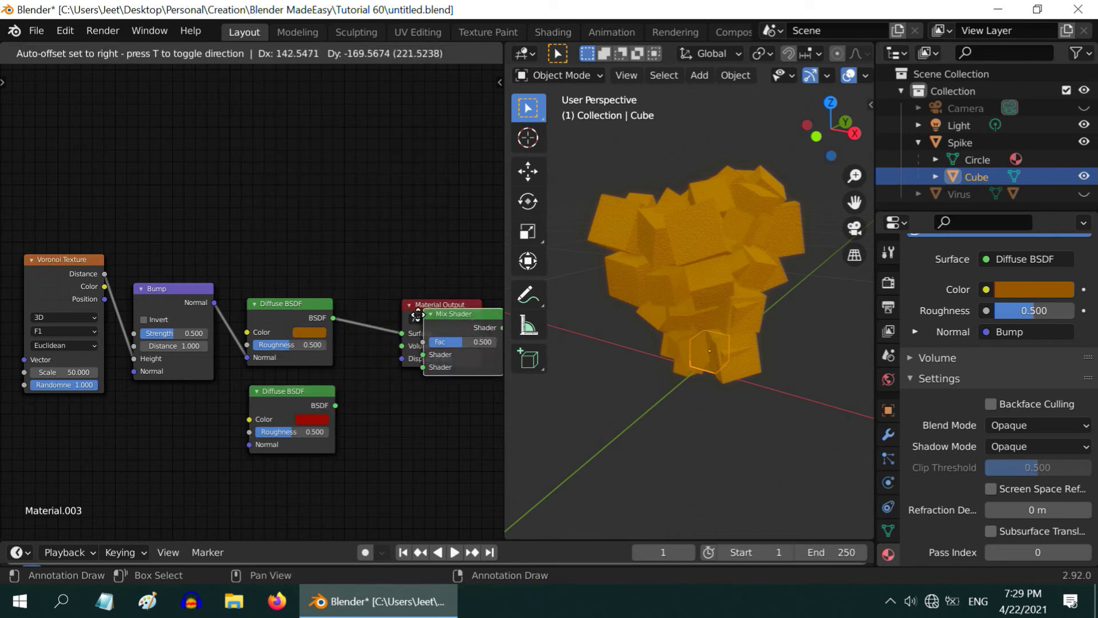
left_click(381, 328)
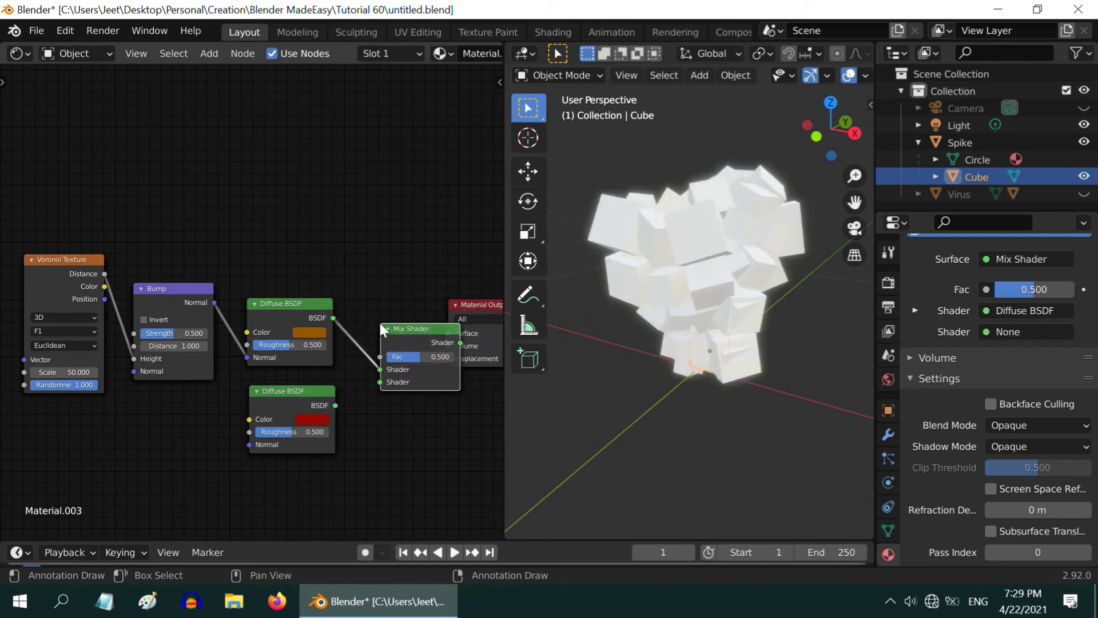
left_click_drag(335, 405, 378, 385)
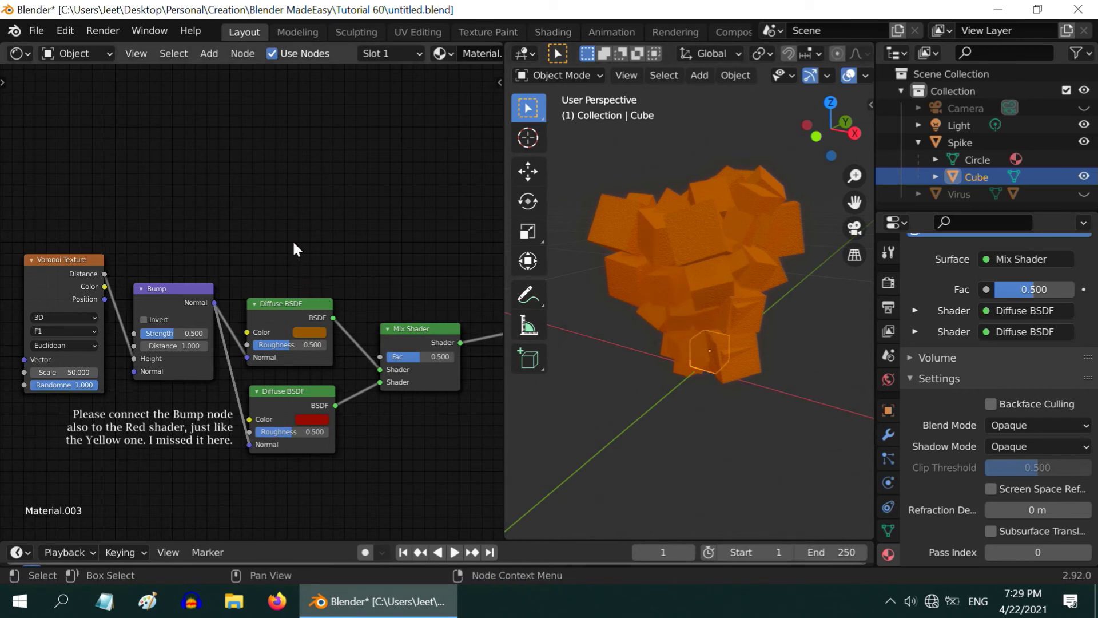
Step: Add an Object Info node and a Math node to the Cube material
left_click(208, 55)
mouse_move(229, 99)
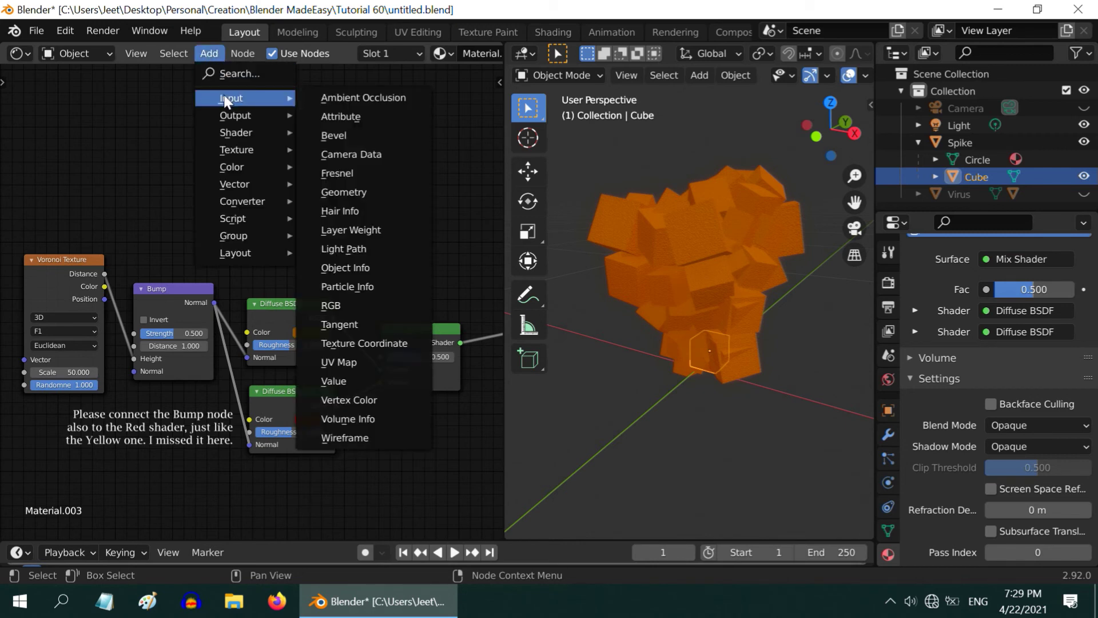
left_click(346, 267)
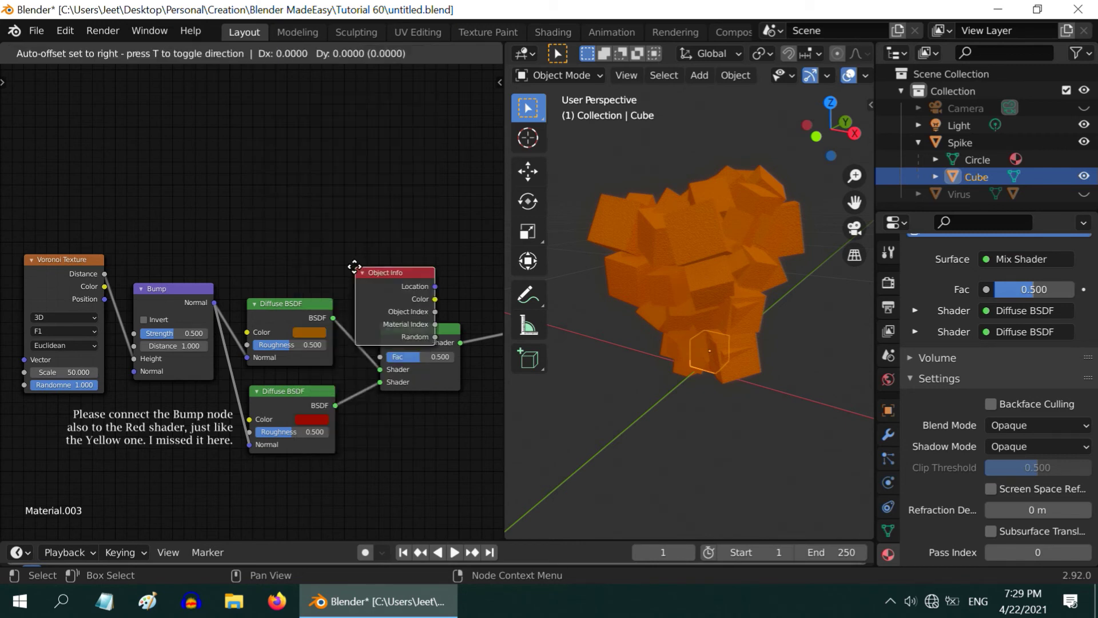
left_click(57, 133)
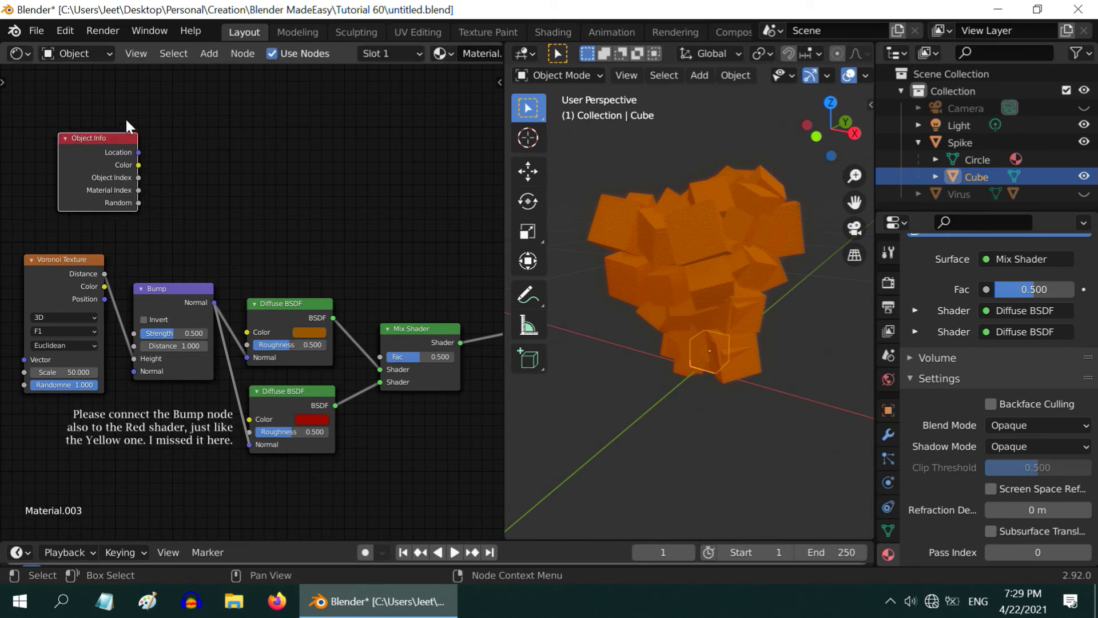
left_click(209, 54)
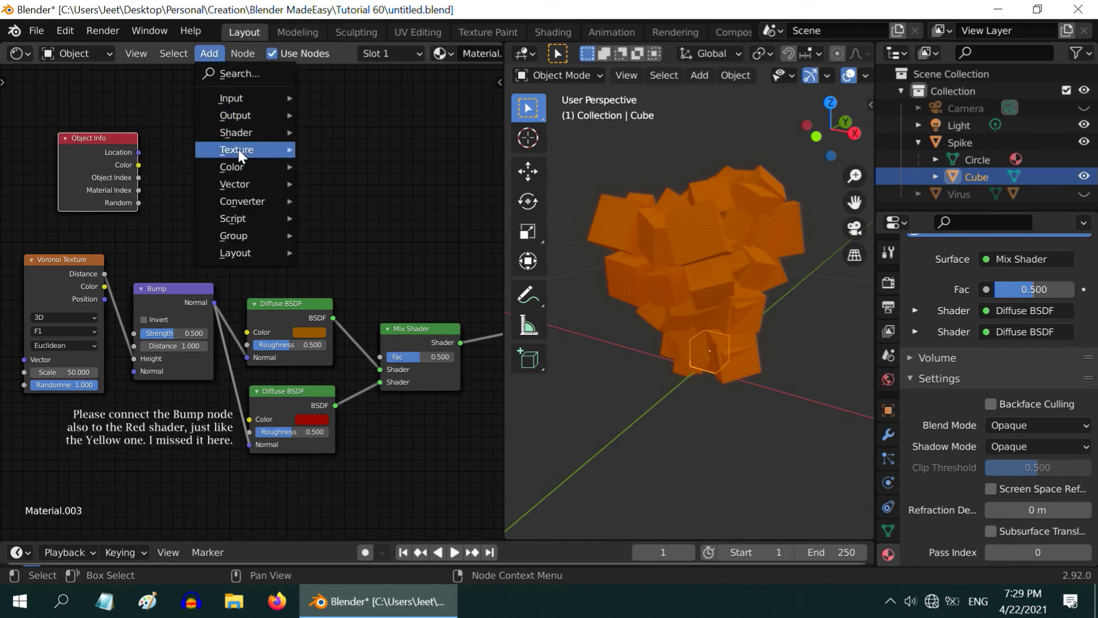
mouse_move(247, 187)
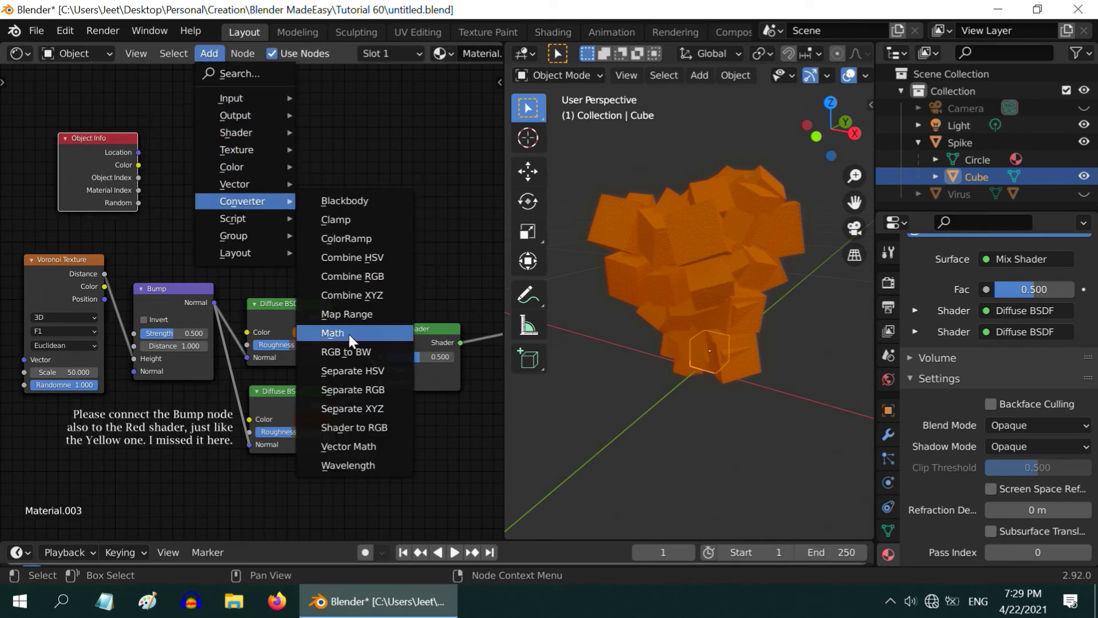
left_click(348, 332)
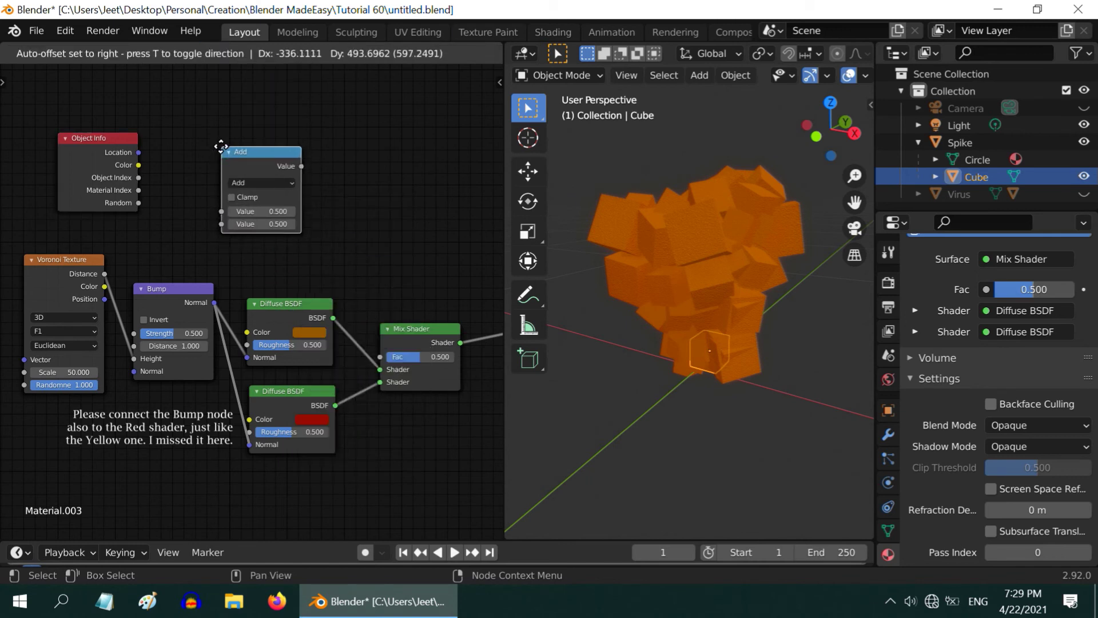
left_click(206, 137)
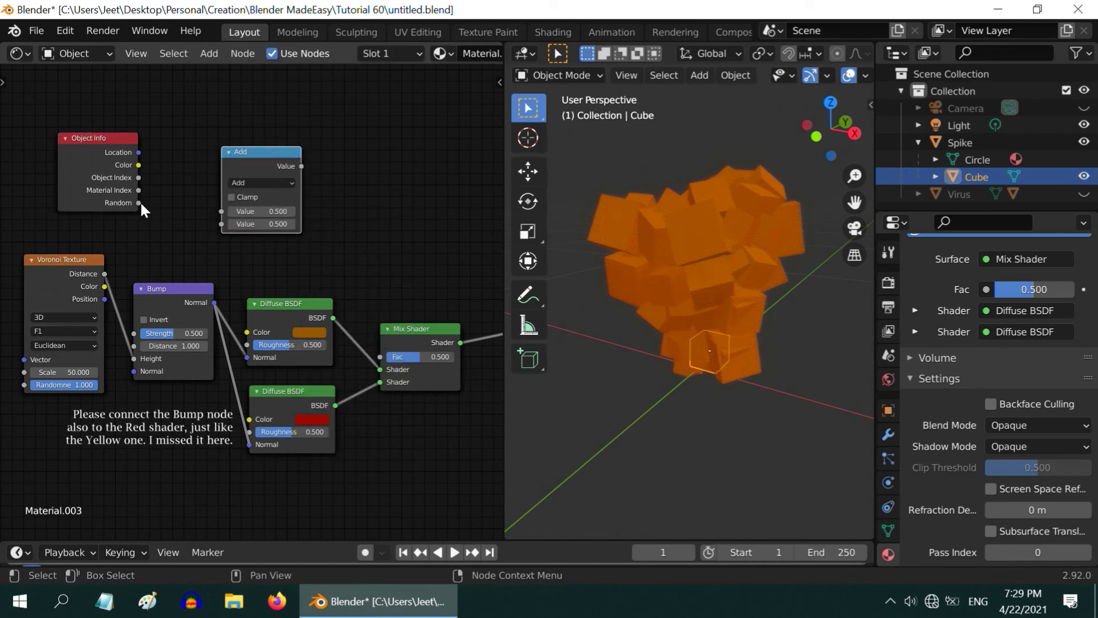
Step: Feed Random into a Greater Than Math node at threshold 0.2, driving the Mix Shader Fac
left_click_drag(137, 203, 221, 211)
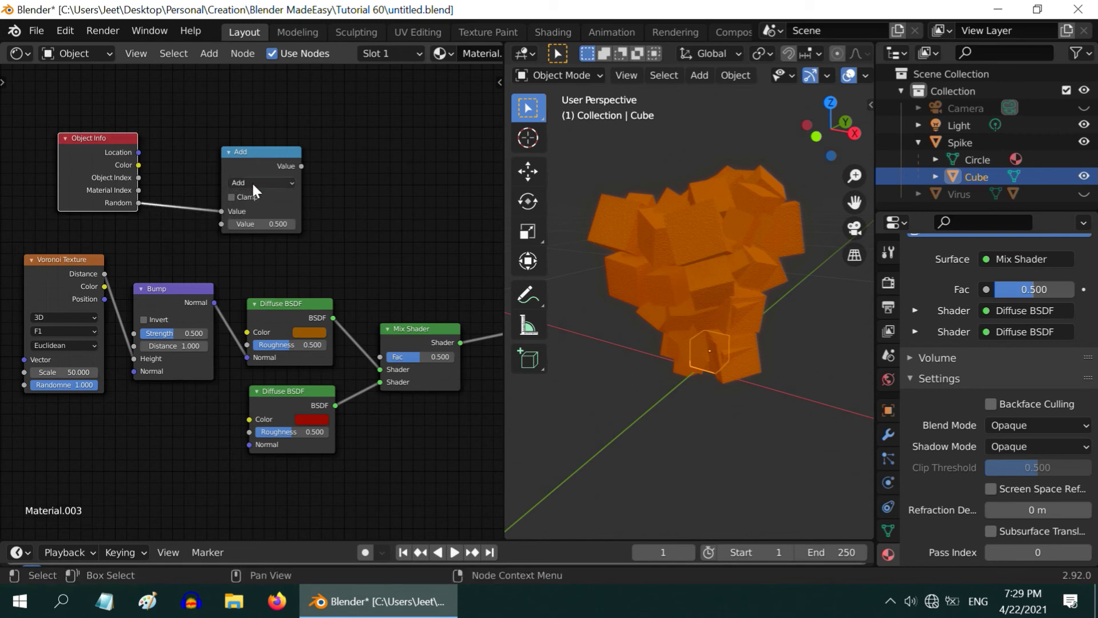
left_click(252, 182)
left_click(348, 253)
left_click(261, 224)
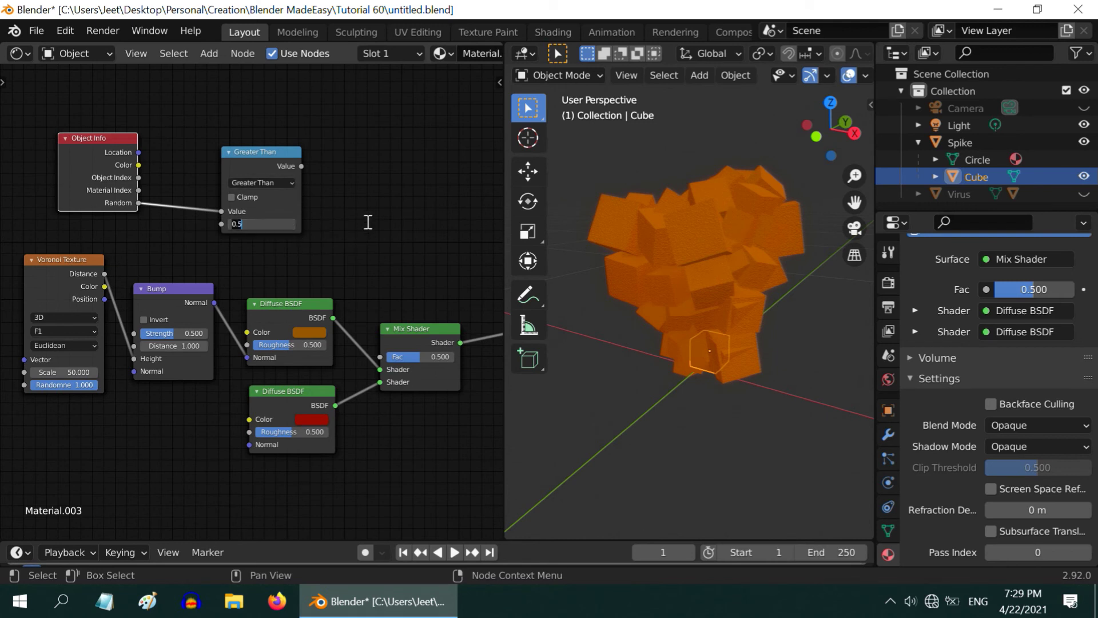
type("0.2")
key("Return")
left_click_drag(302, 166, 381, 356)
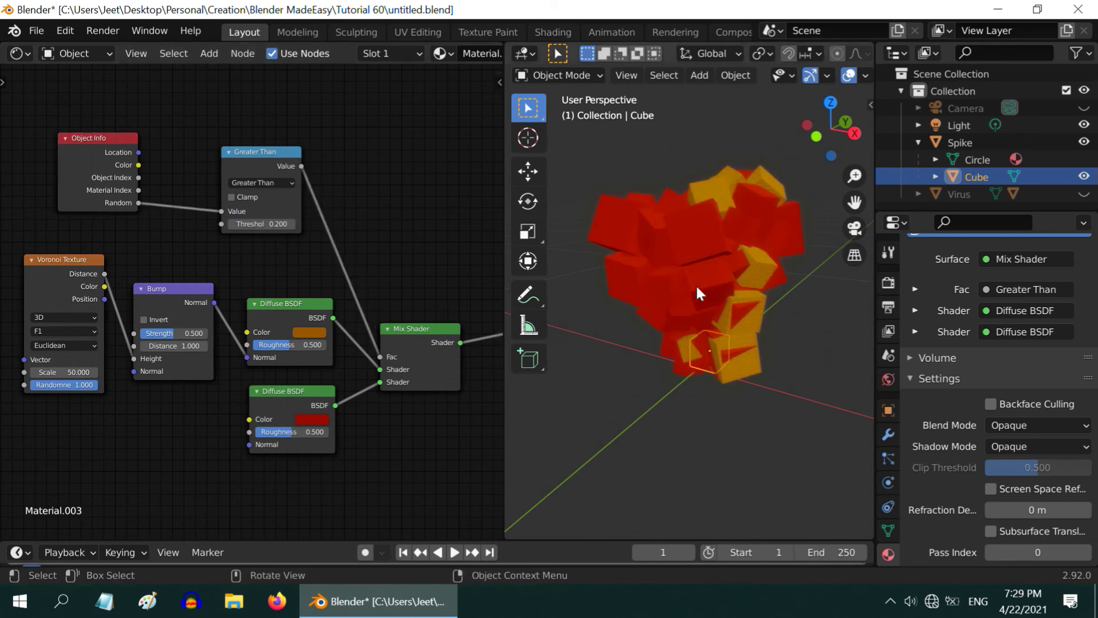
middle_click_drag(761, 304, 574, 277)
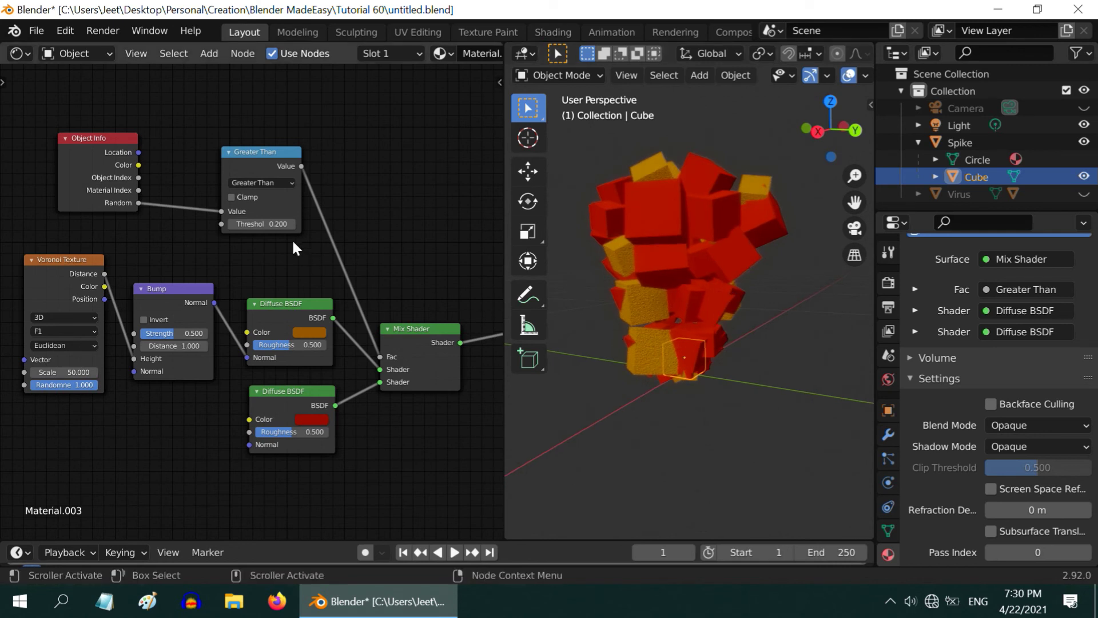
Step: Lower the Greater Than threshold to 0.1 and widen the 3D view over the node editor
left_click(280, 224)
type("0.1")
key("Return")
middle_click_drag(683, 334, 629, 379)
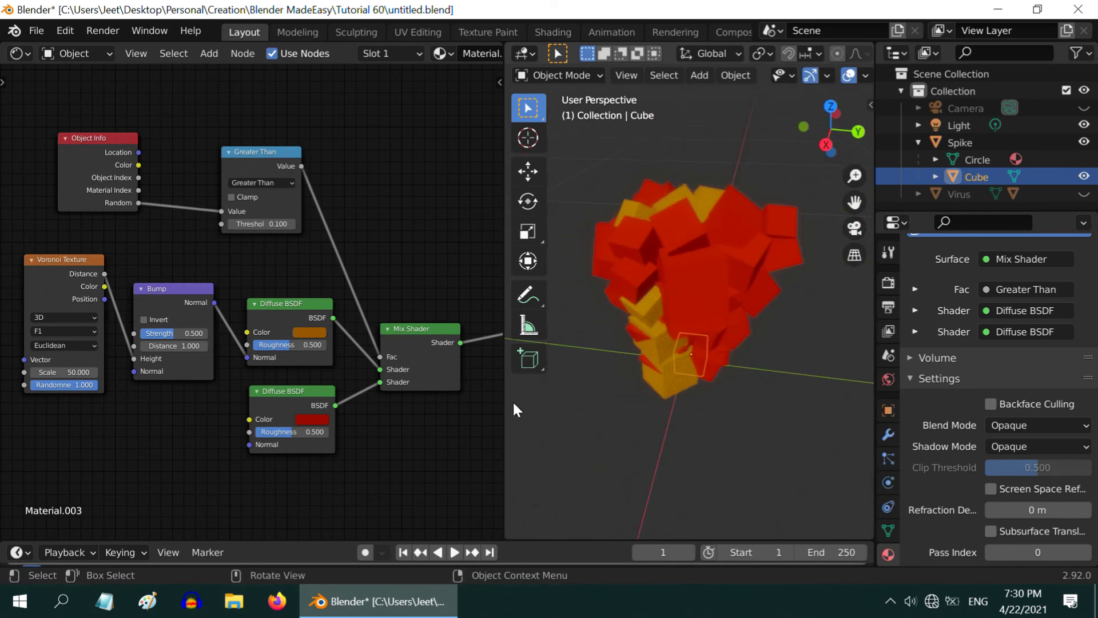
left_click_drag(501, 404, 81, 388)
Step: Orbit around the spike, briefly show the green Virus body to compare, then hide it again
scroll(478, 286, "down", 5)
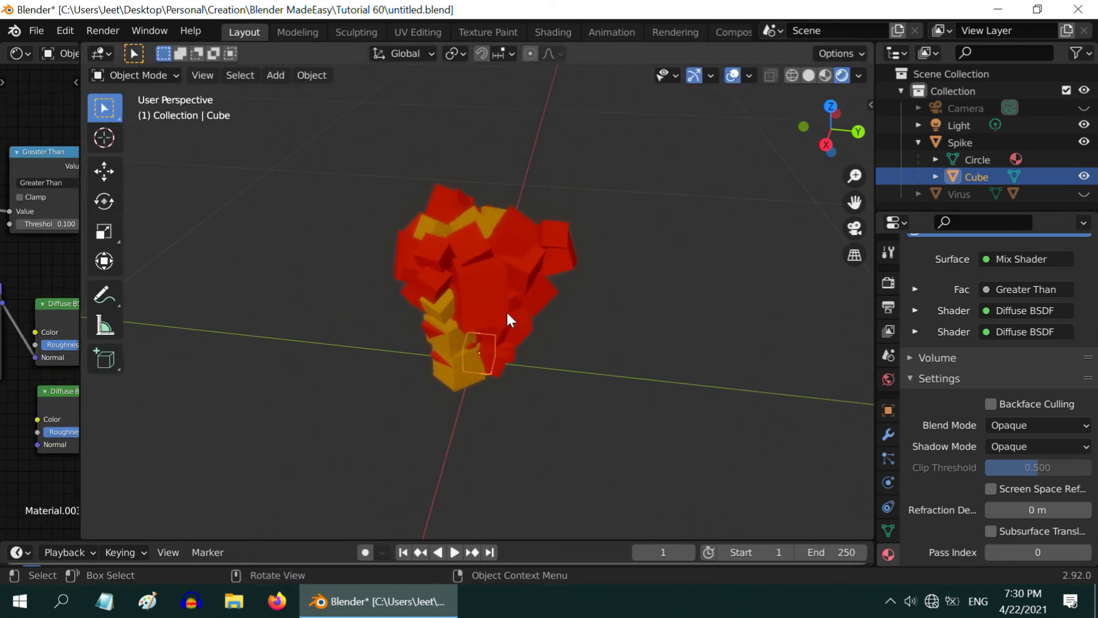
middle_click_drag(506, 312, 608, 375)
scroll(591, 312, "down", 3)
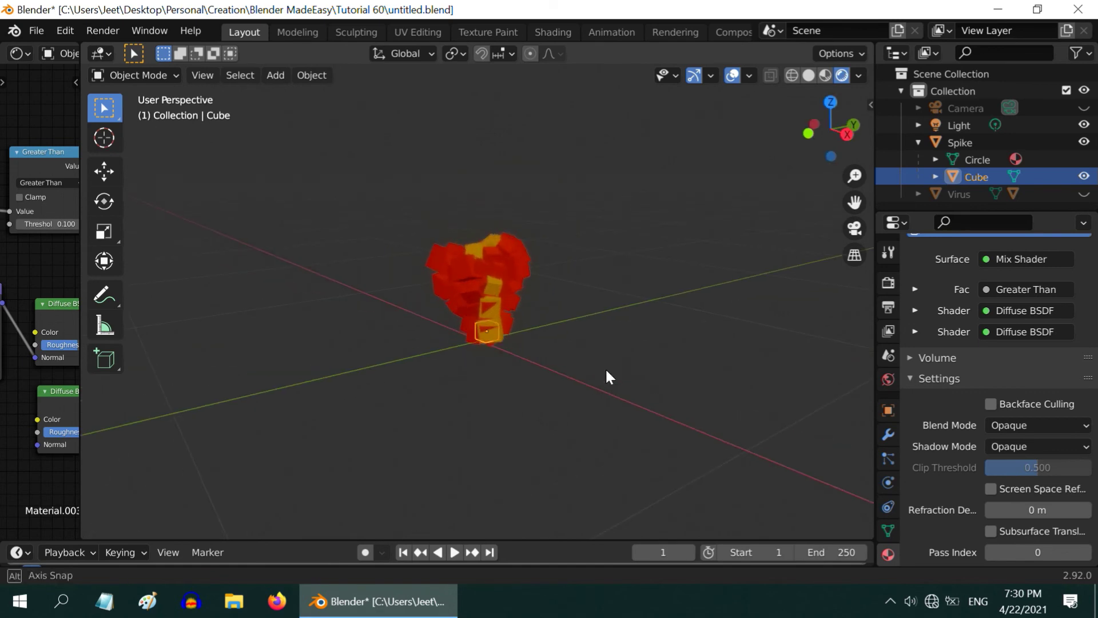
left_click(1084, 194)
scroll(621, 285, "down", 8)
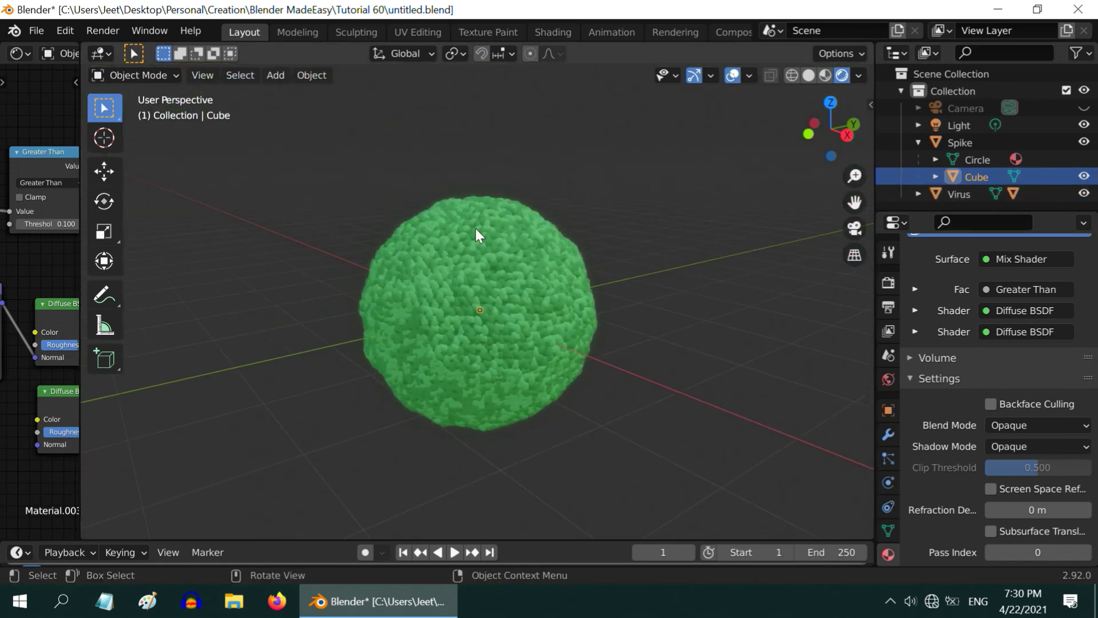
scroll(481, 246, "up", 2)
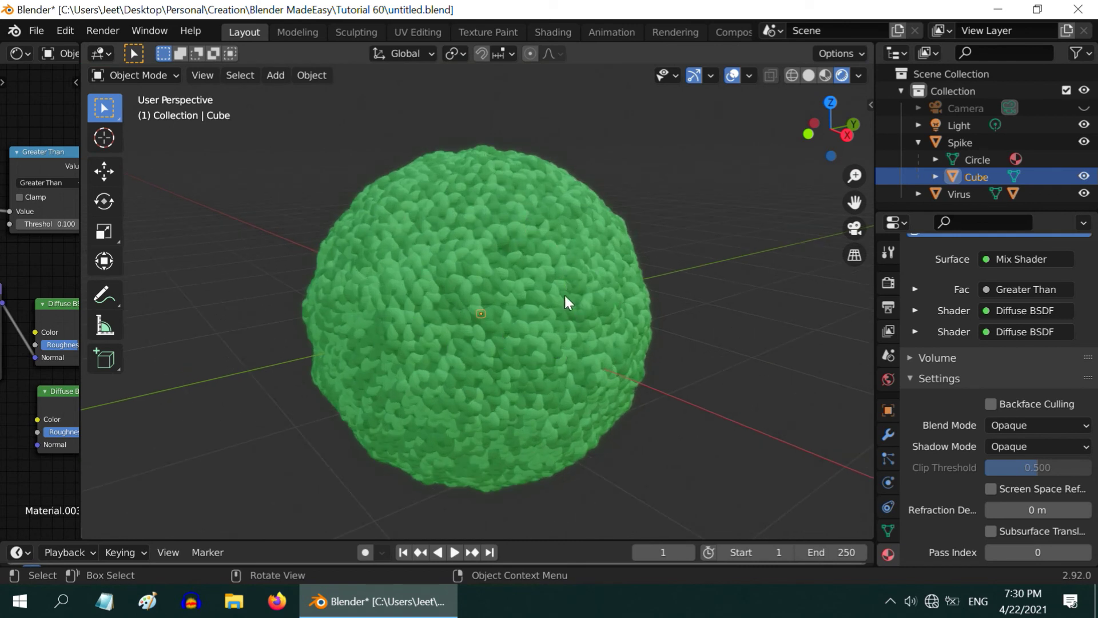
left_click(1084, 194)
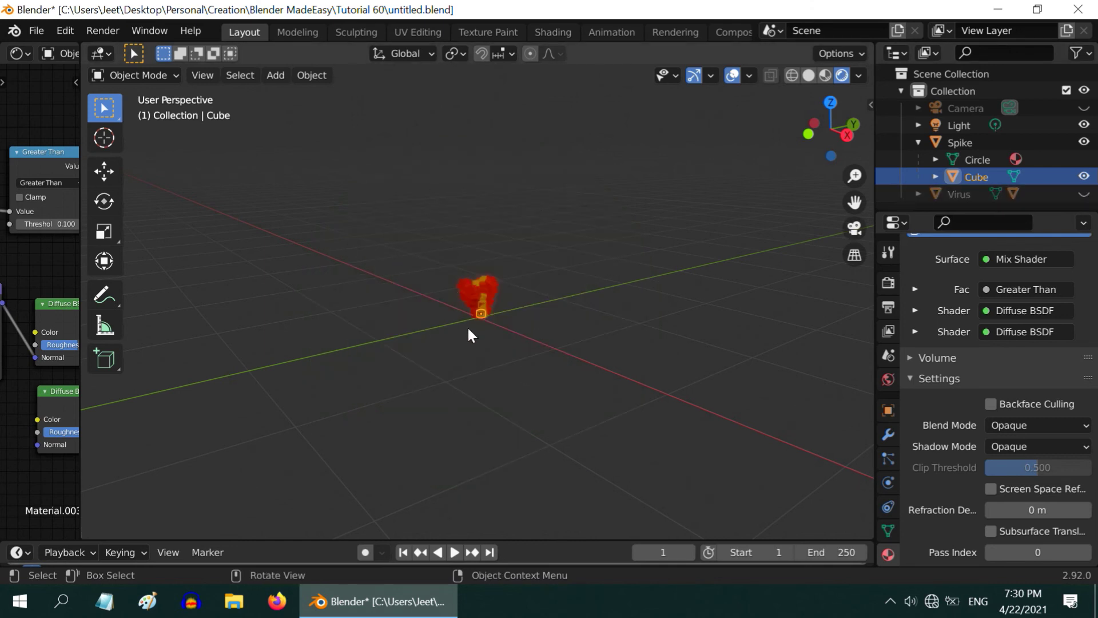
Step: Deselect the Cube and bring up the Add menu's object types
scroll(468, 324, "up", 2)
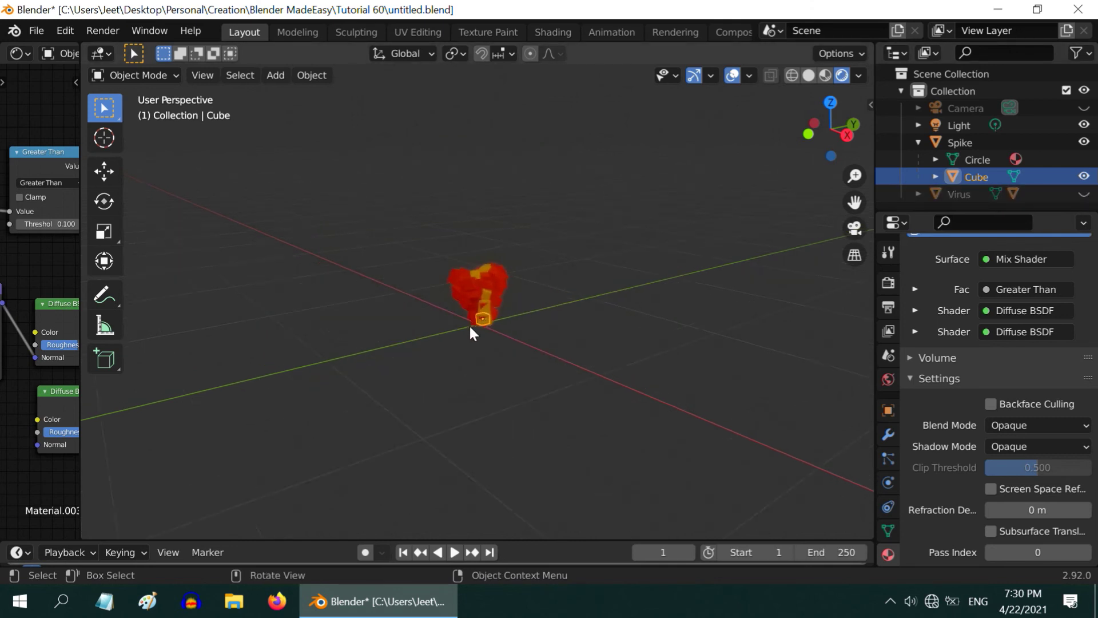
left_click(543, 291)
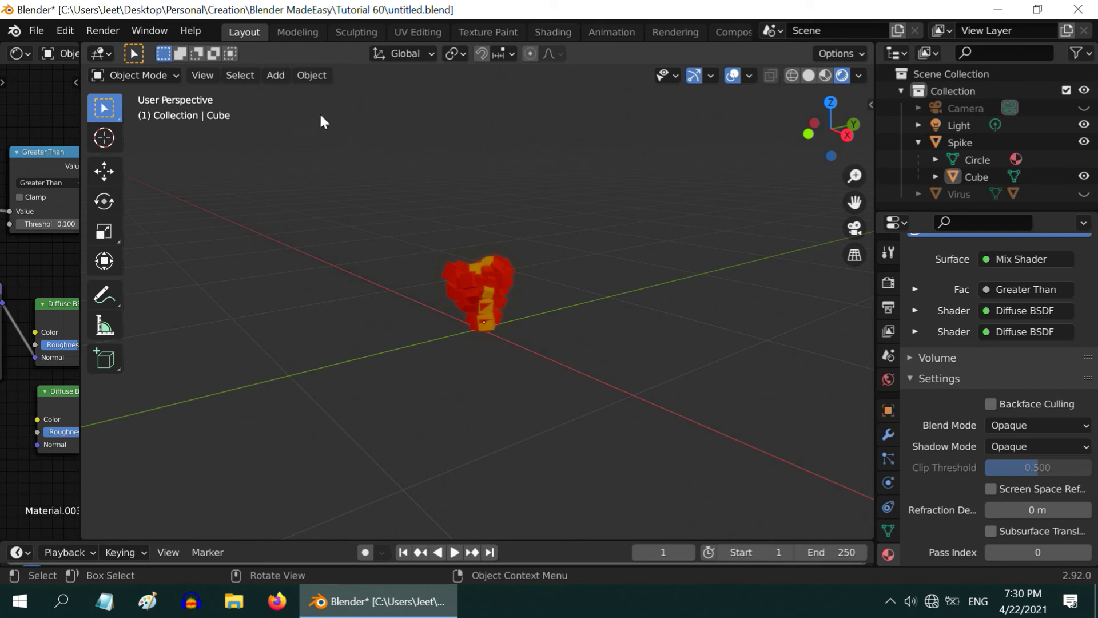
left_click(276, 77)
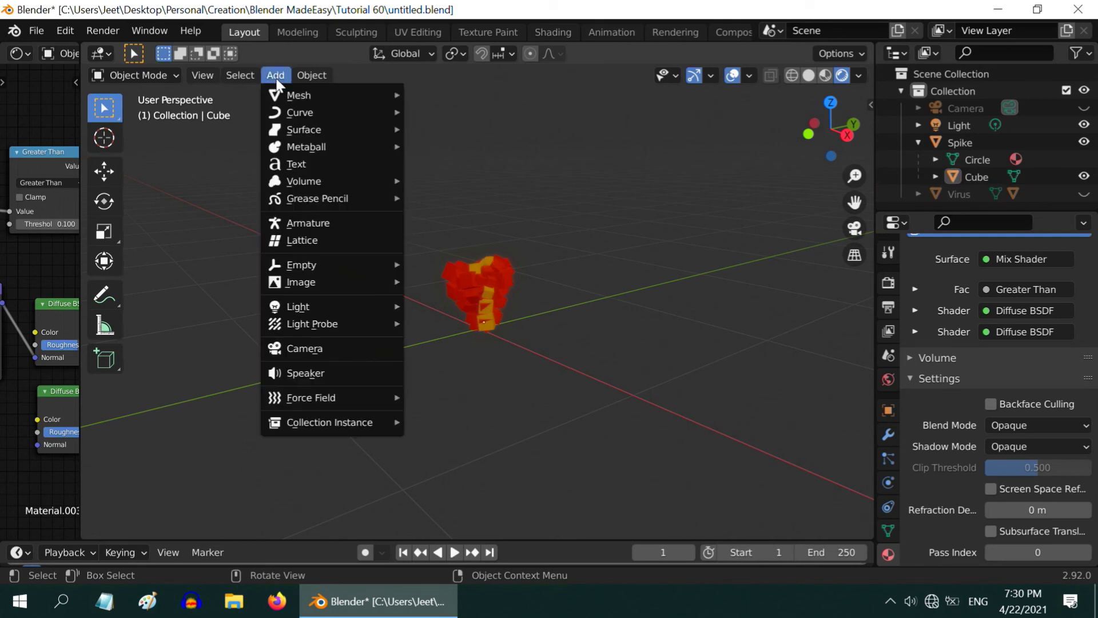
Step: Add an Ico Sphere with 2 subdivisions and a 1.55 m radius
mouse_move(299, 95)
left_click(465, 163)
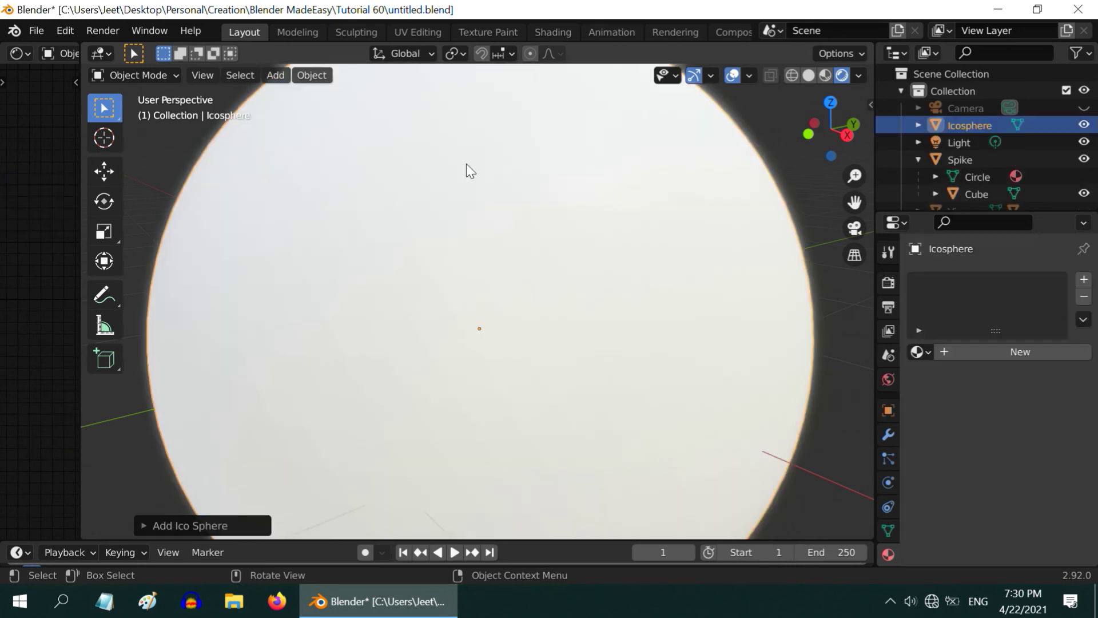
scroll(461, 318, "down", 6)
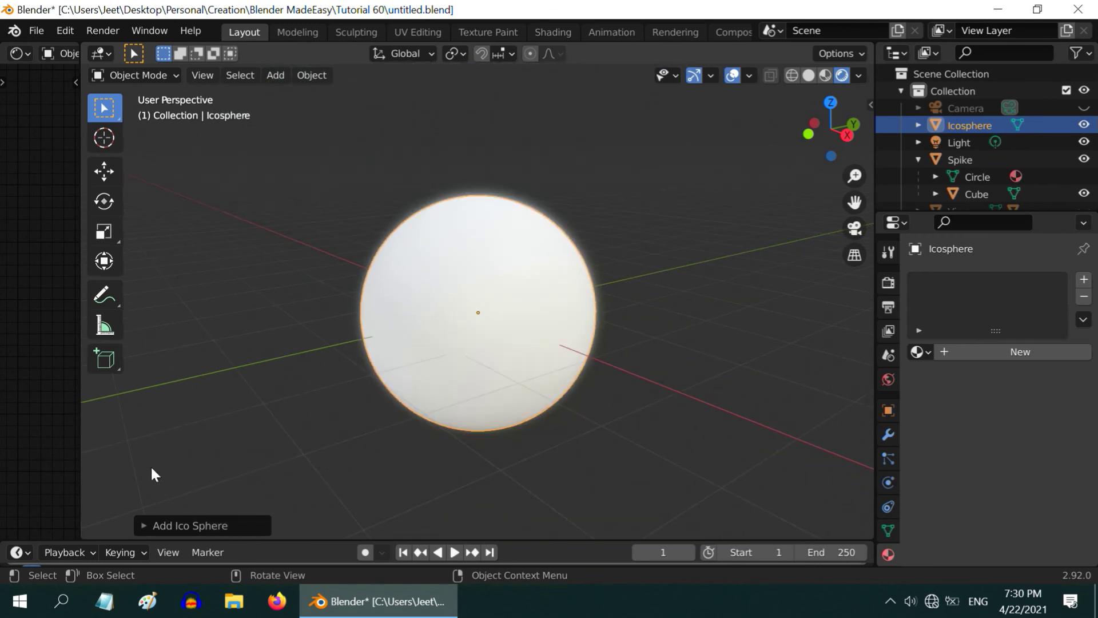
left_click(142, 526)
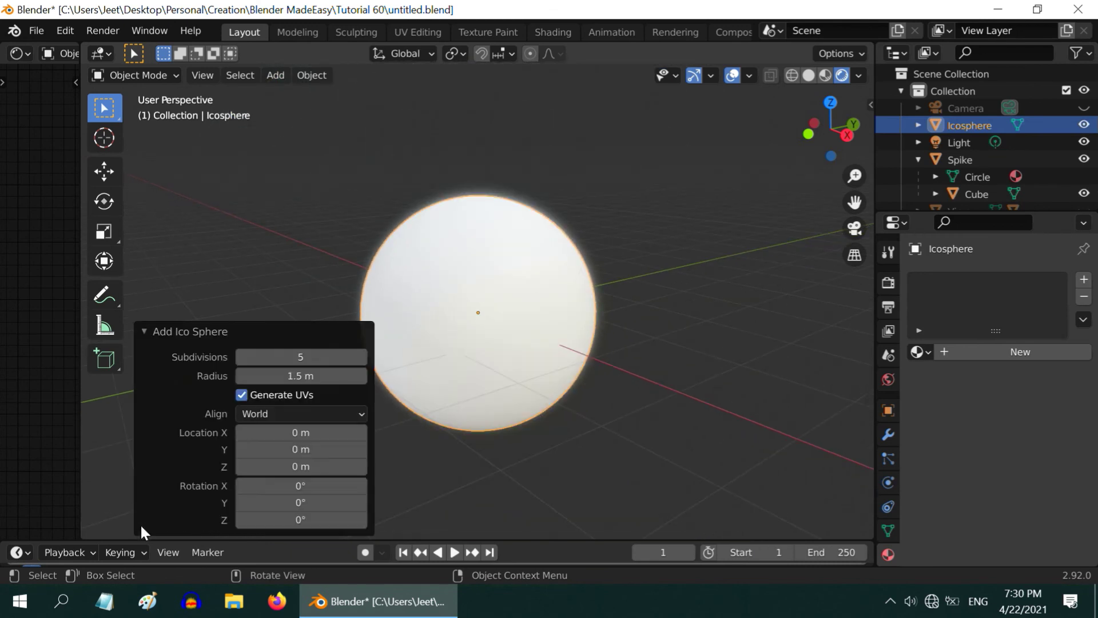
left_click(241, 356)
left_click(241, 356)
left_click(241, 356)
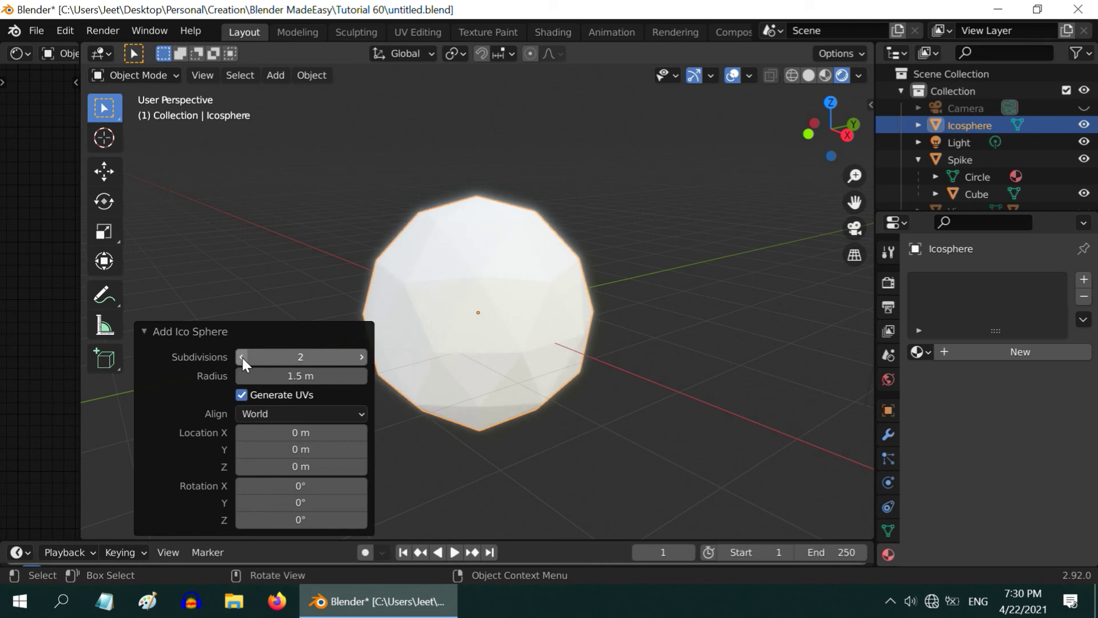
left_click(327, 376)
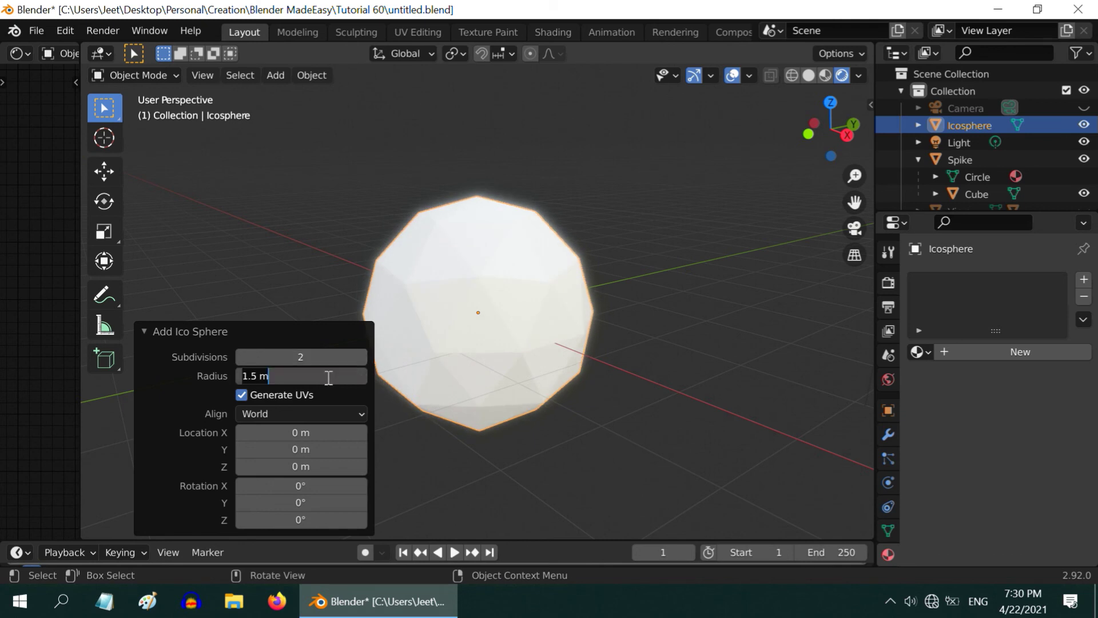
type("1")
key("Return")
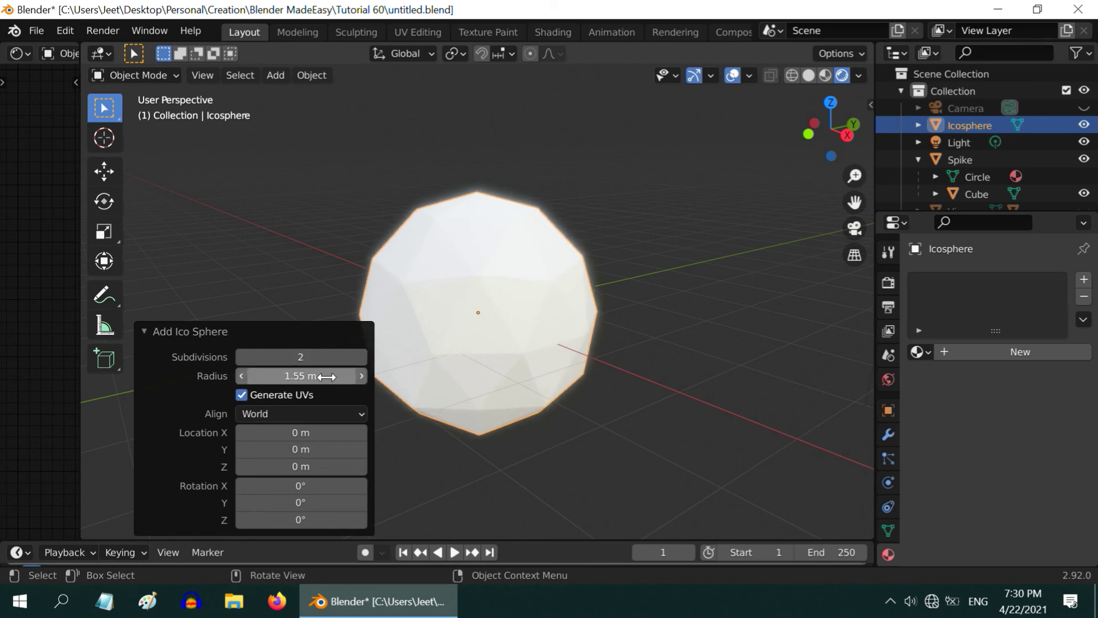
left_click(146, 331)
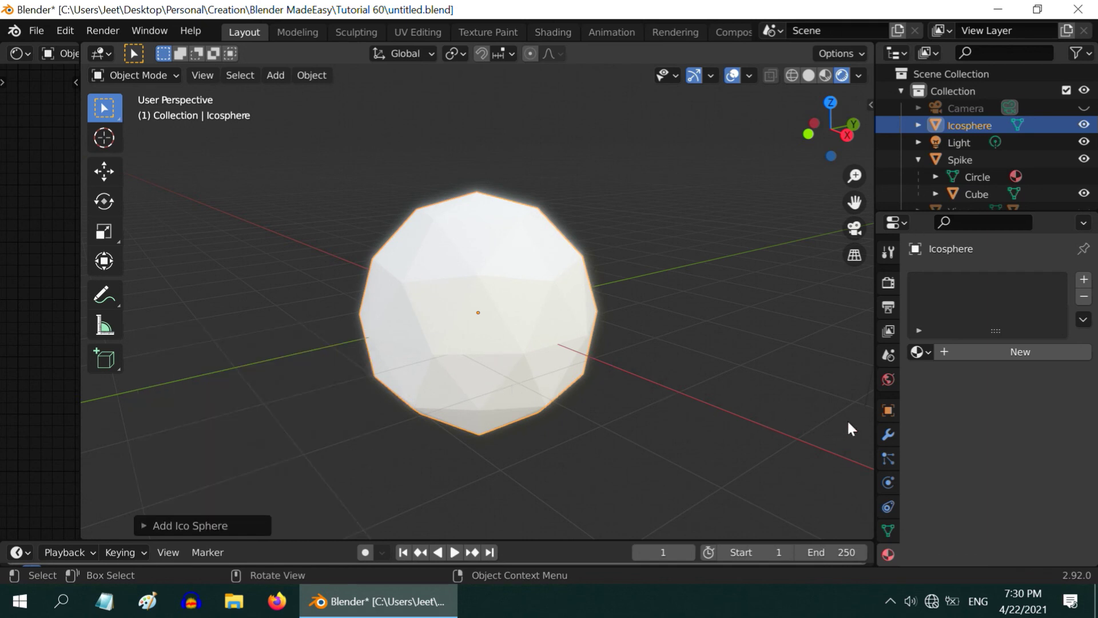
Step: Set the icosphere's Instancing to Faces in Object Properties
left_click(888, 410)
scroll(1021, 423, "down", 4)
scroll(1021, 424, "down", 1)
left_click(1052, 469)
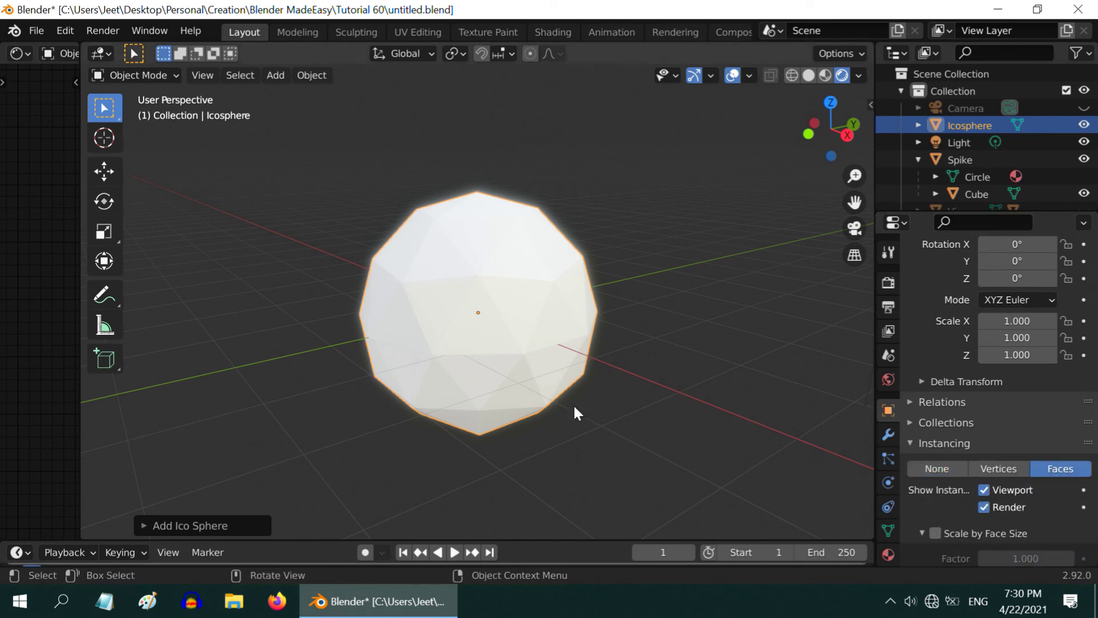
Step: In Edit Mode, randomize the icosphere's vertices with an Amount of 0.05 m
left_click(143, 75)
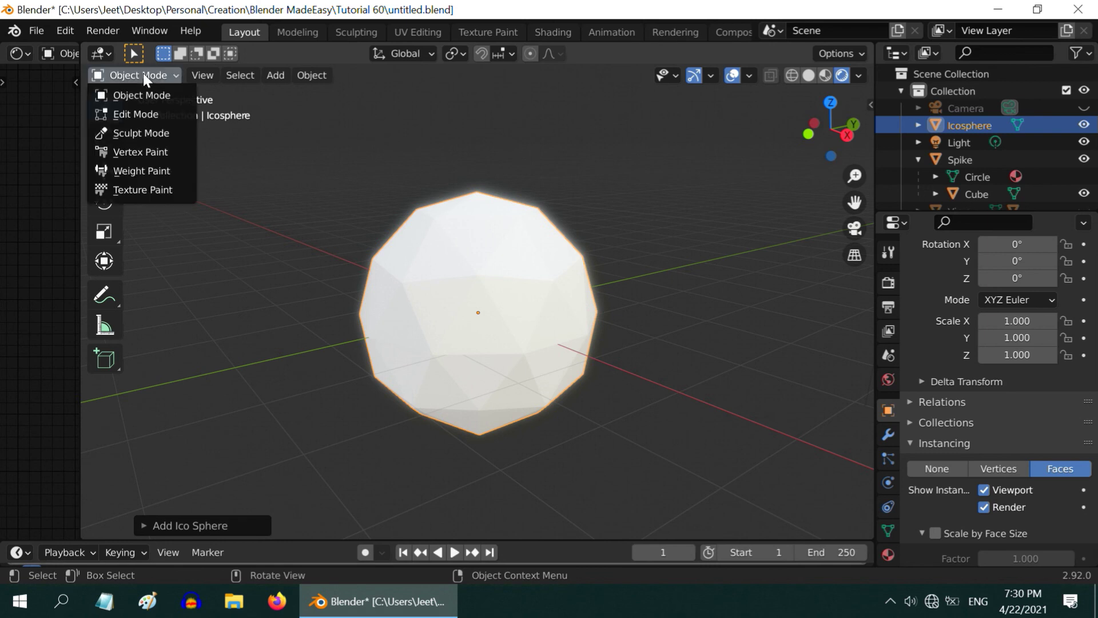
left_click(146, 114)
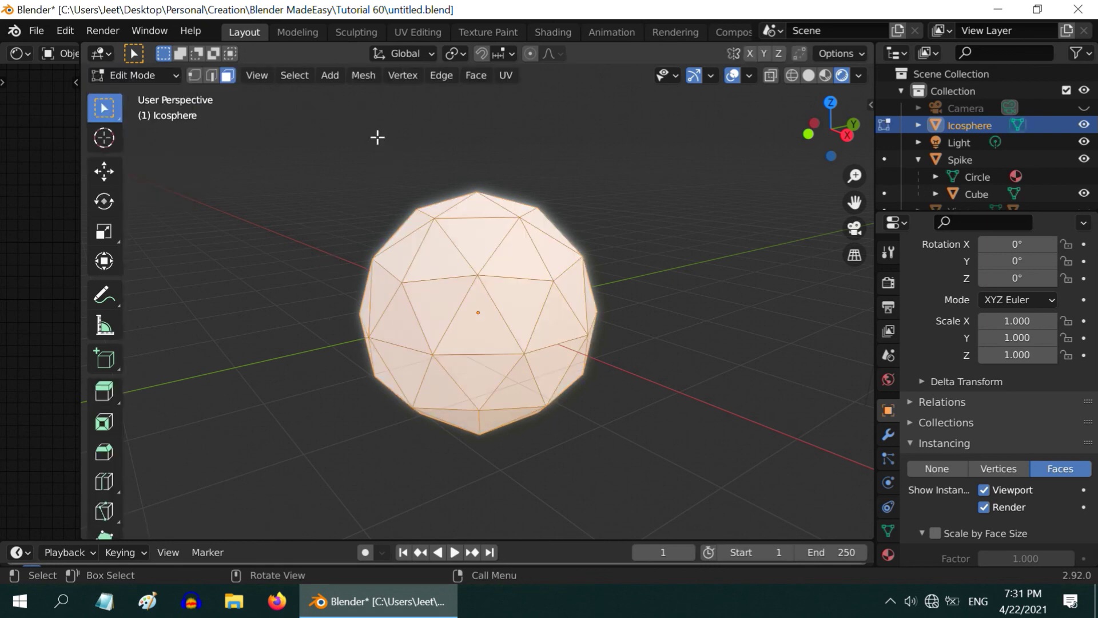
left_click(363, 75)
mouse_move(376, 95)
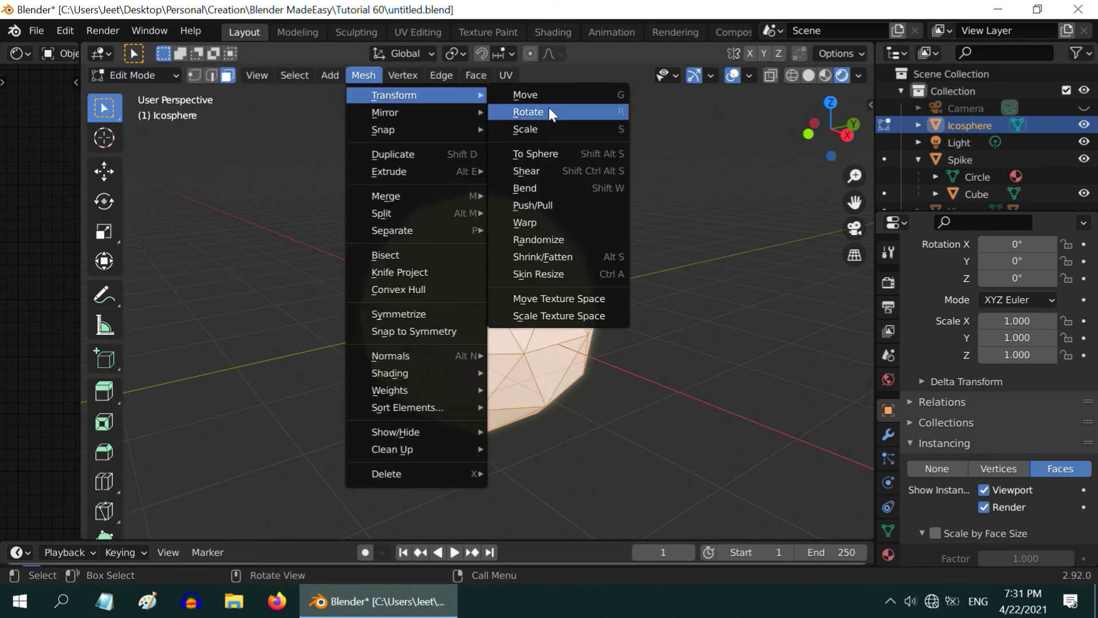
left_click(560, 240)
left_click(146, 527)
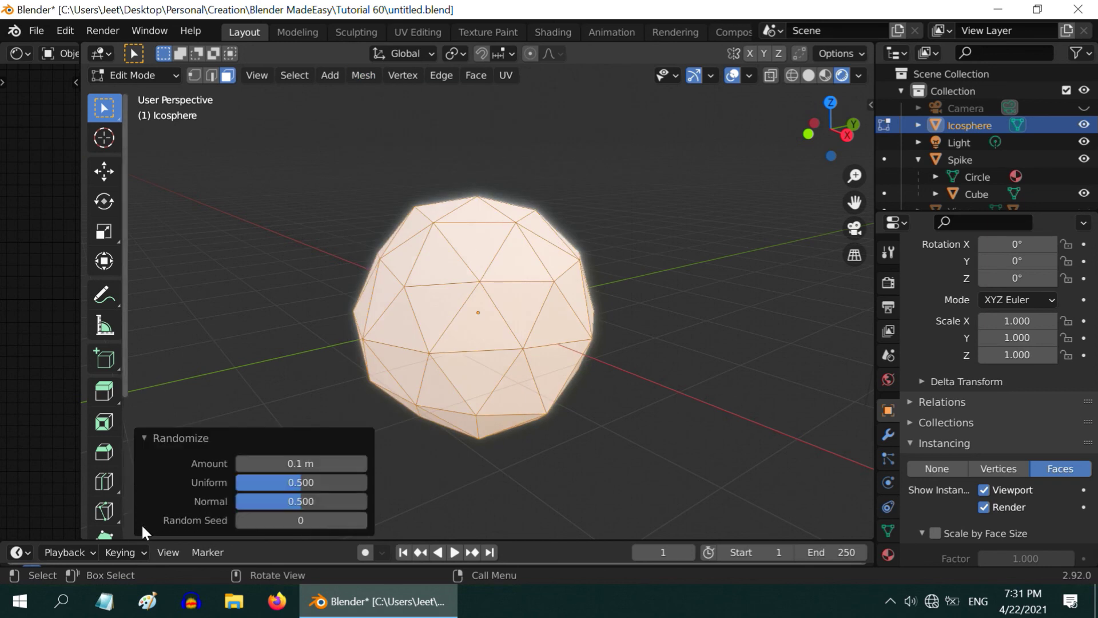
left_click(343, 464)
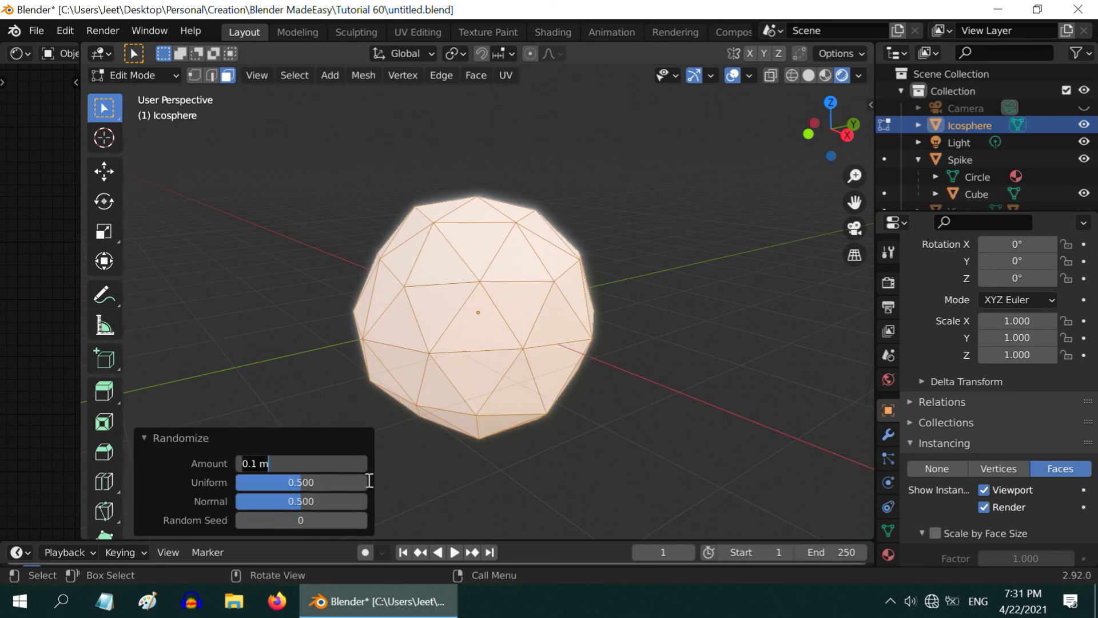
key("BackSpace")
type(".05")
key("Return")
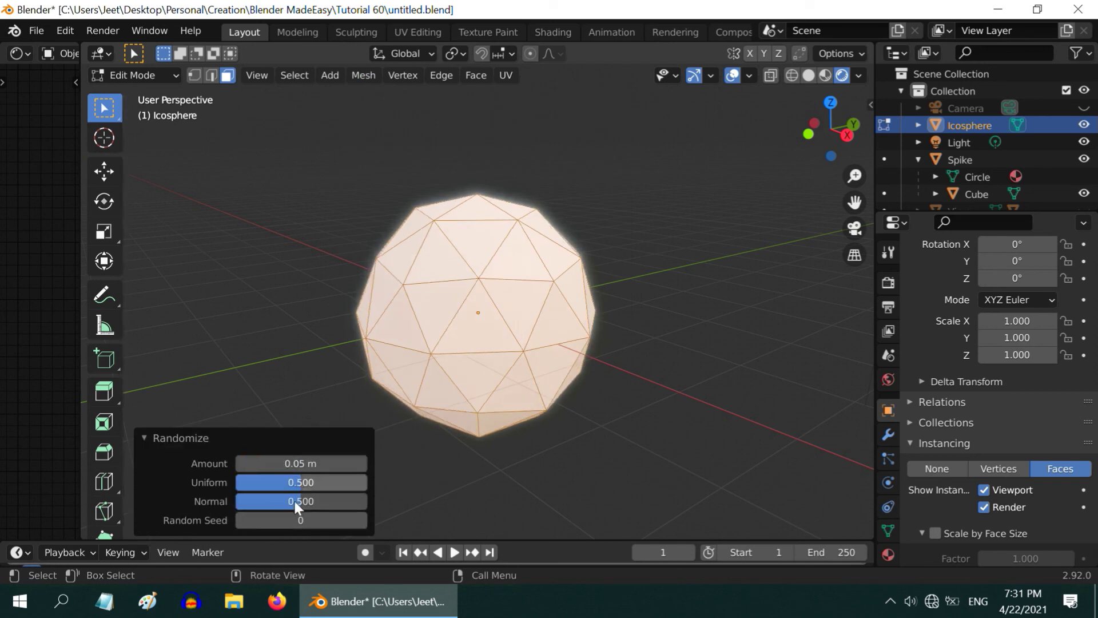
left_click(146, 439)
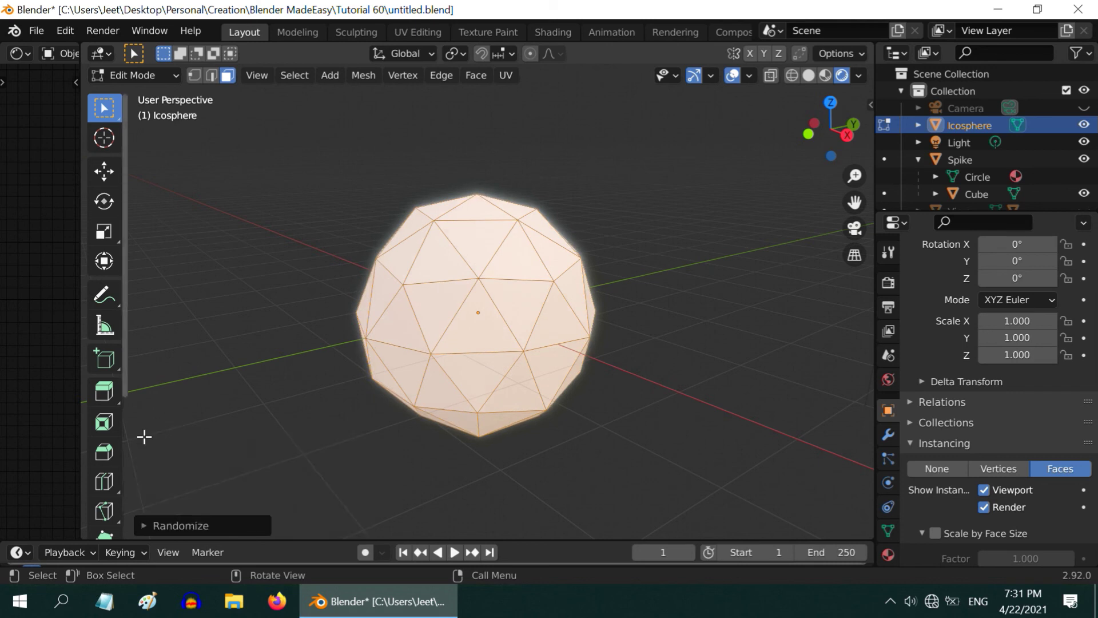
Step: Back in Object Mode, parent the Spike object to the icosphere
left_click(152, 76)
left_click(150, 90)
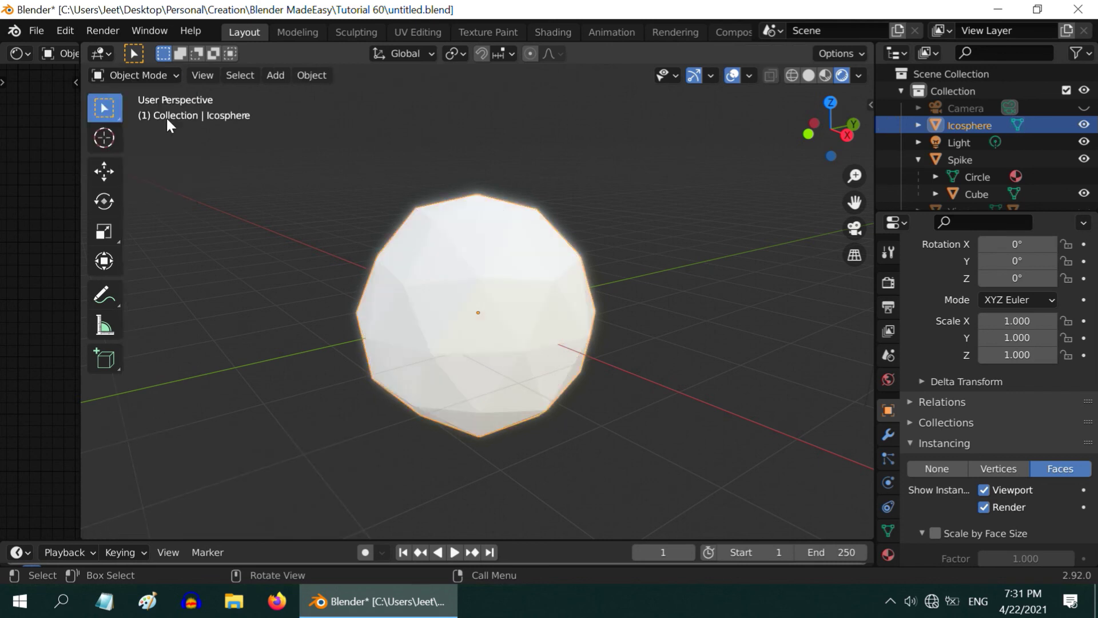
left_click(918, 159)
left_click(953, 160)
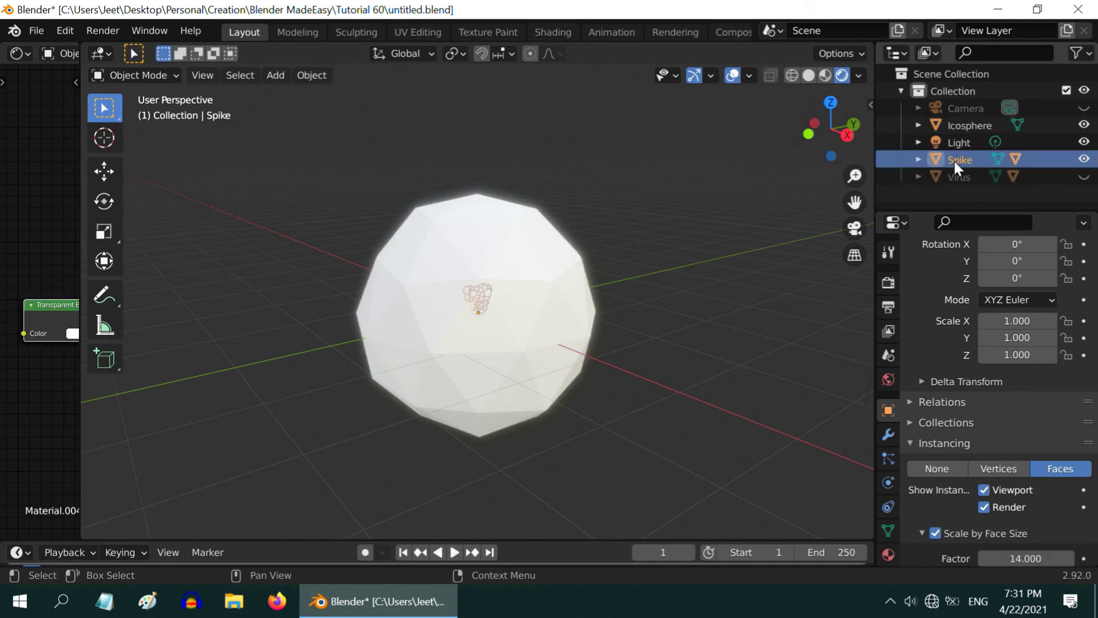
left_click(586, 295, "shift")
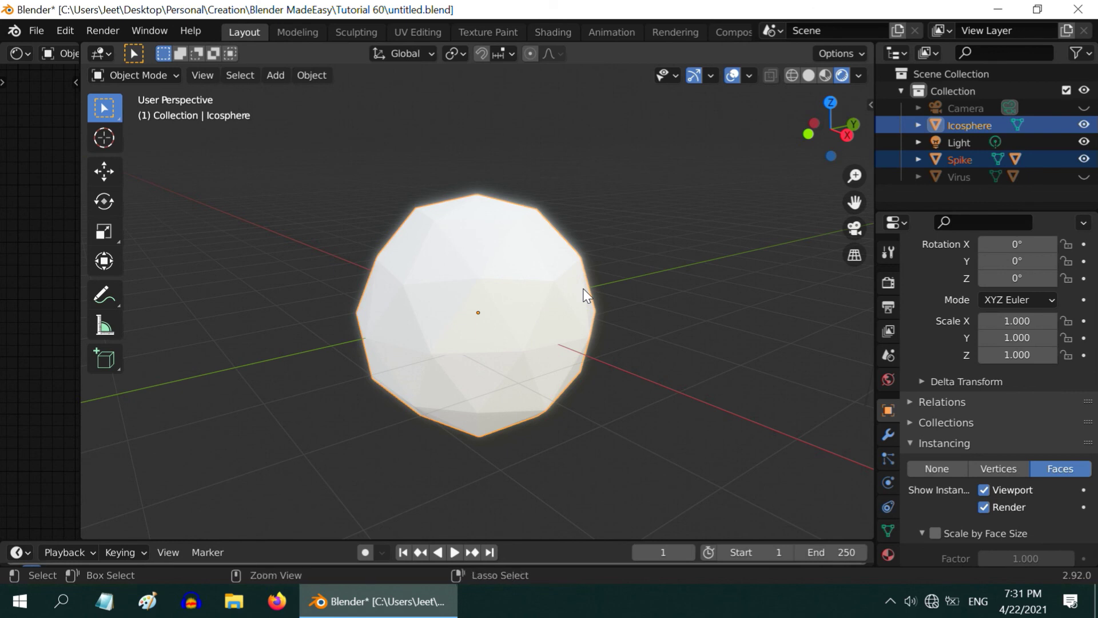
key("ctrl+p")
left_click(574, 290)
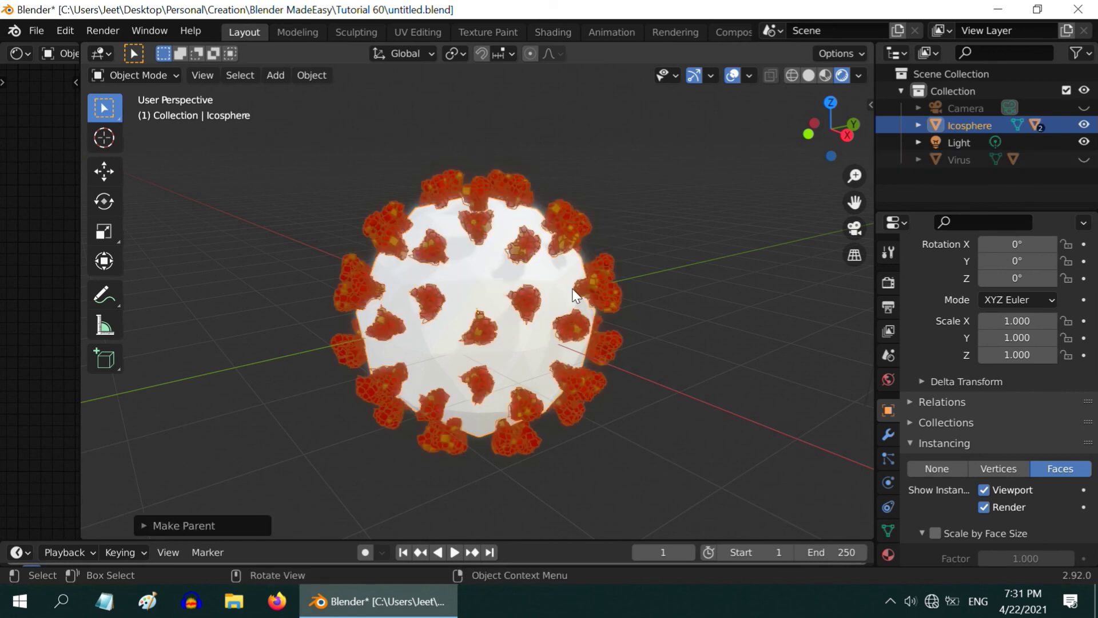
Step: Assign the transparent Material.004 to the icosphere and orbit to view the floating spikes
scroll(560, 285, "up", 2)
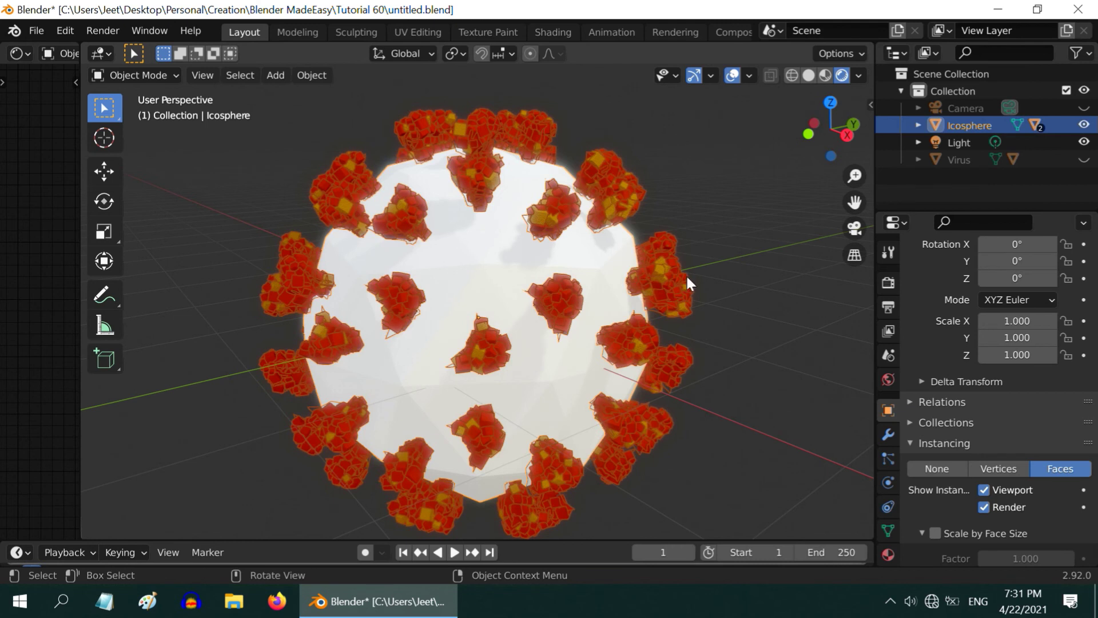
left_click(887, 553)
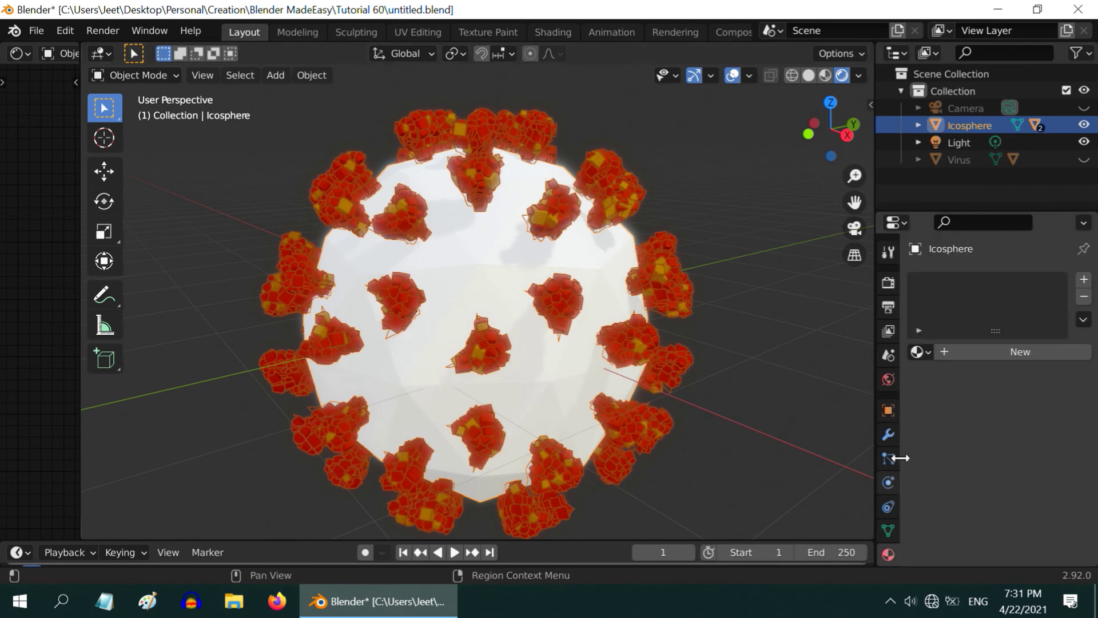
left_click(926, 351)
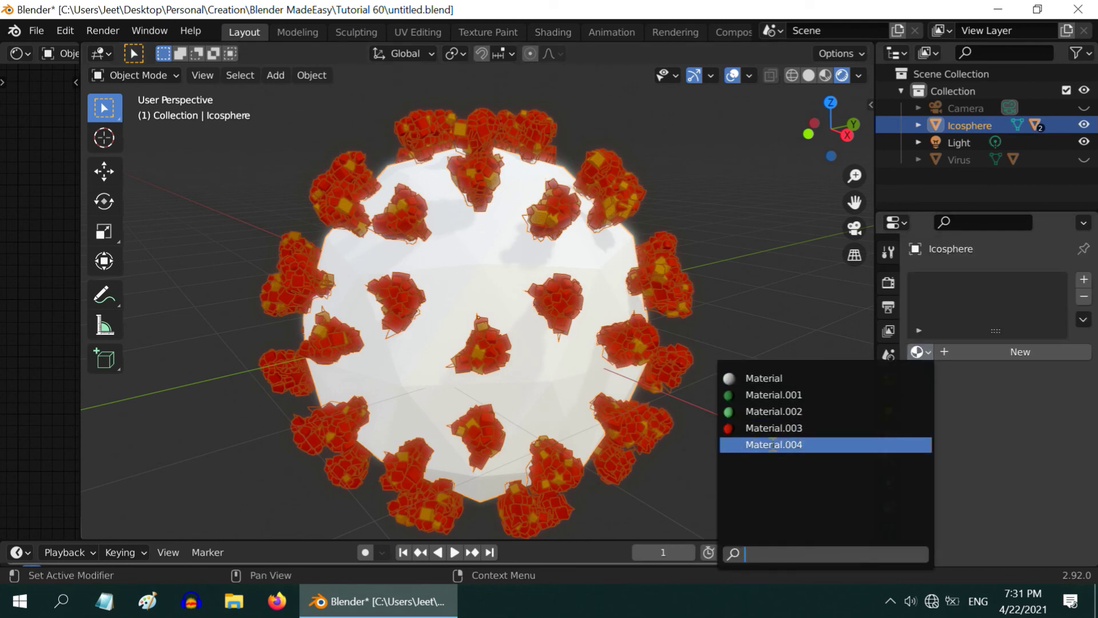
left_click(773, 445)
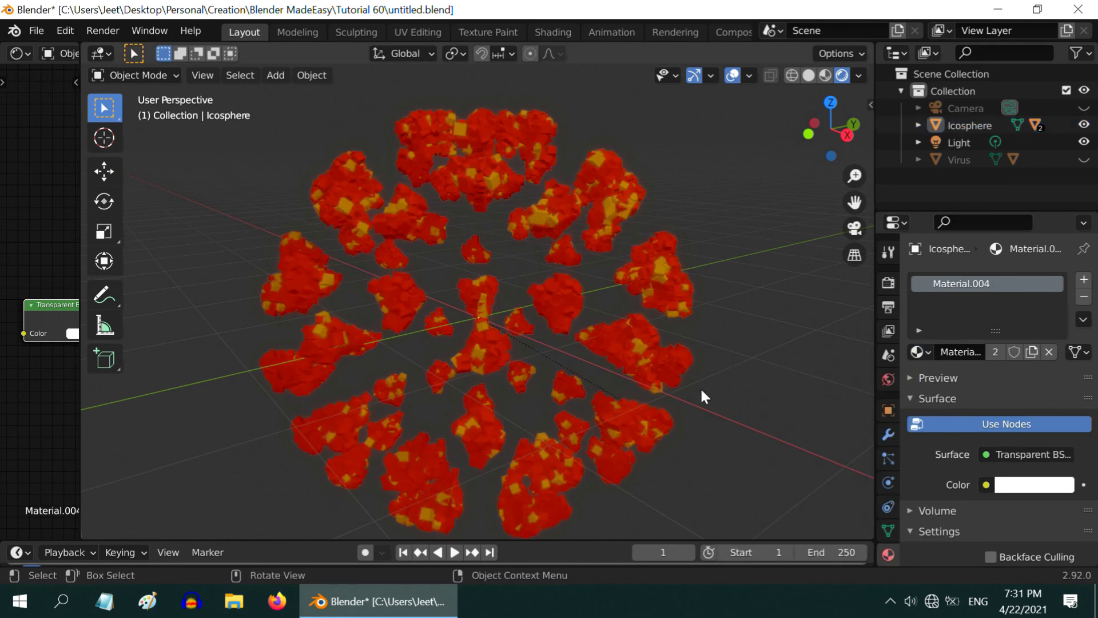
middle_click_drag(694, 422, 722, 310)
middle_click_drag(779, 358, 707, 422)
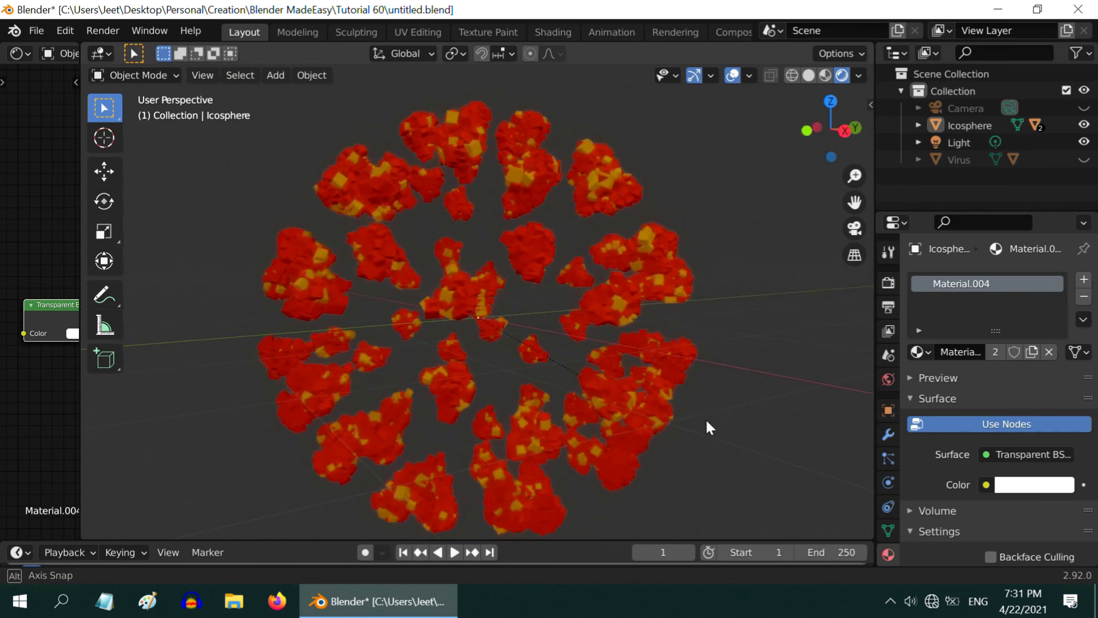
Step: Make the green Virus body visible inside the spikes, then orbit and zoom out to inspect
left_click(1084, 160)
middle_click_drag(586, 389, 658, 353)
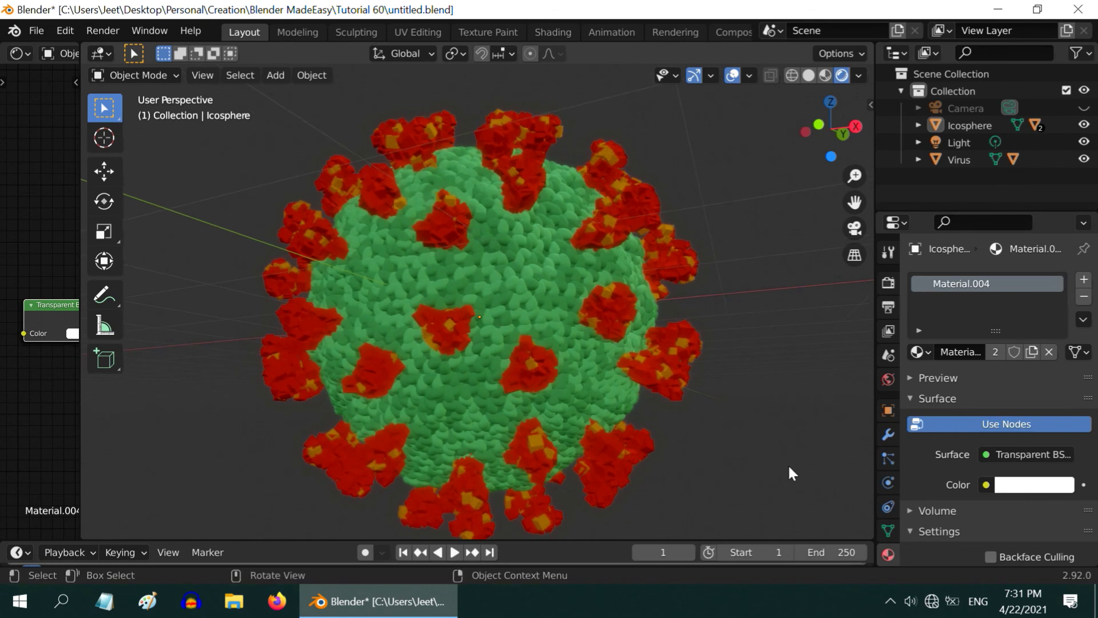
middle_click_drag(731, 396, 707, 472, "ctrl")
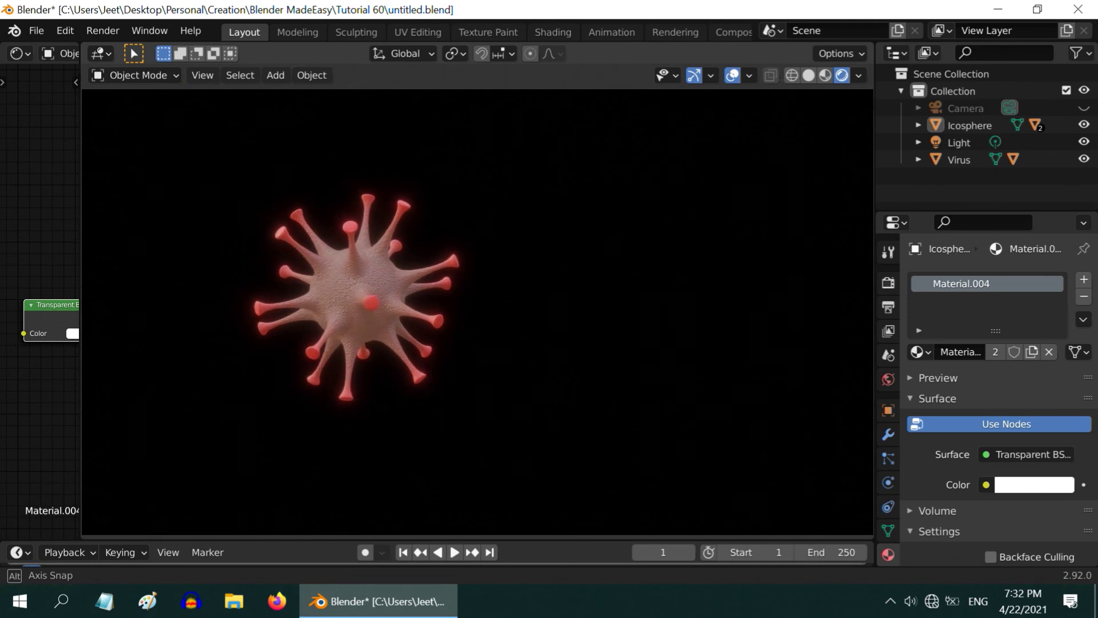
mouse_move(515, 309)
middle_mouse_down()
mouse_move(537, 309)
mouse_move(504, 312)
middle_mouse_up()
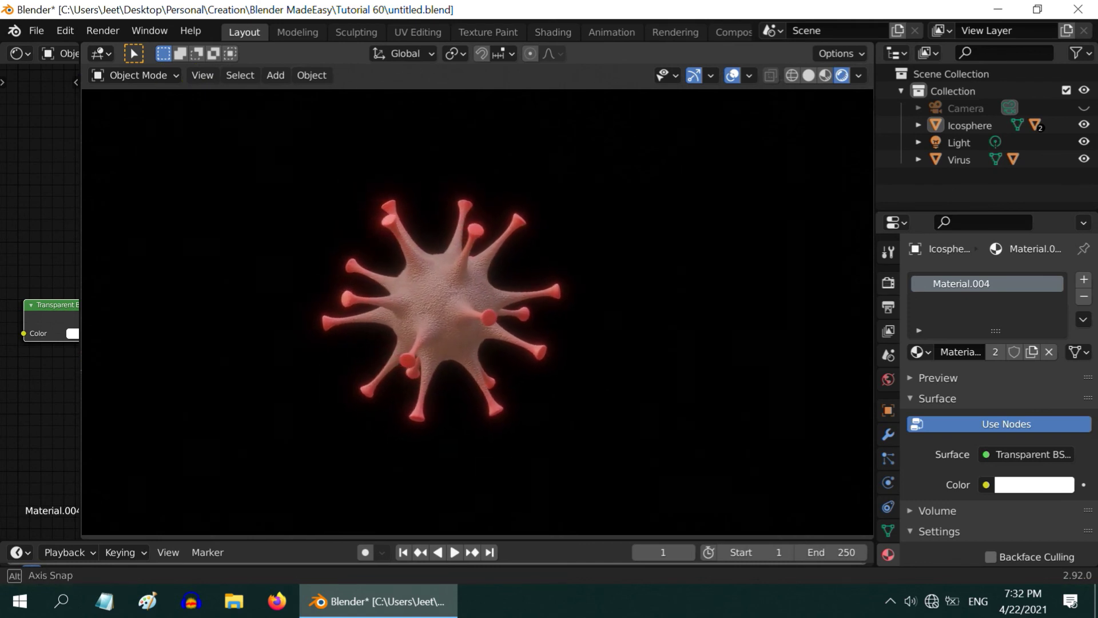
middle_click_drag(447, 309, 478, 321)
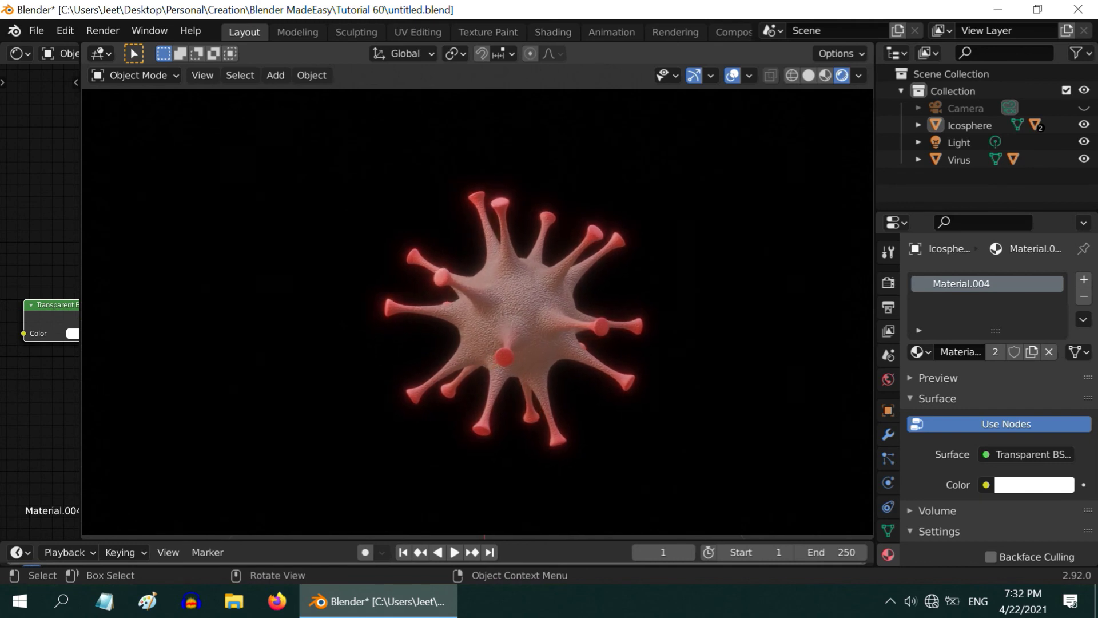